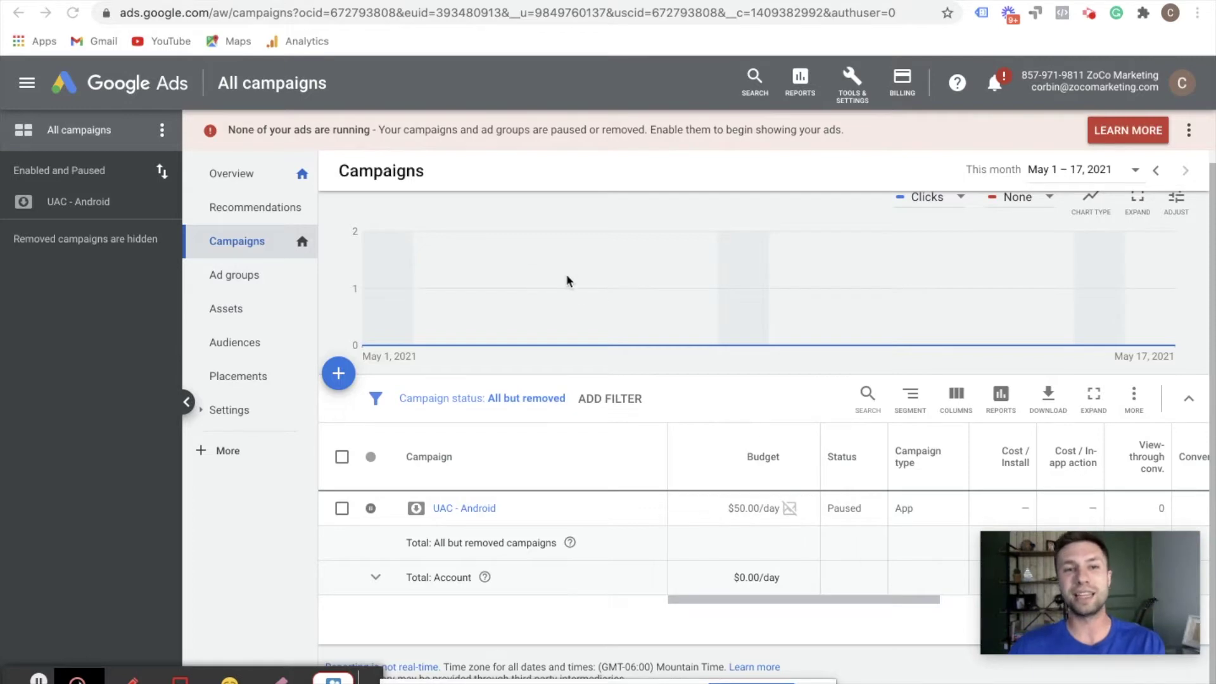
- Examine the banner and sidebar display ads on the modern board and batten wall article at housetohomediy.com
{"action": "left_click", "coordinate": [266, 1]}
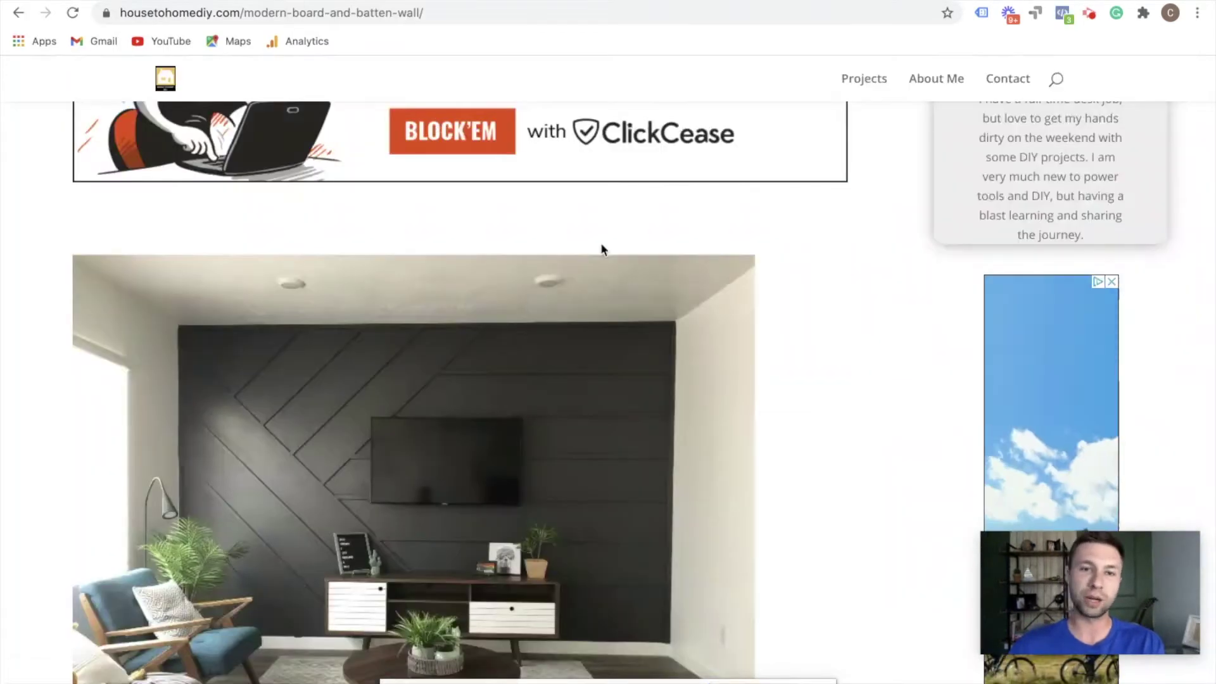
{"action": "scroll", "coordinate": [923, 406], "scroll_direction": "down", "scroll_amount": 3}
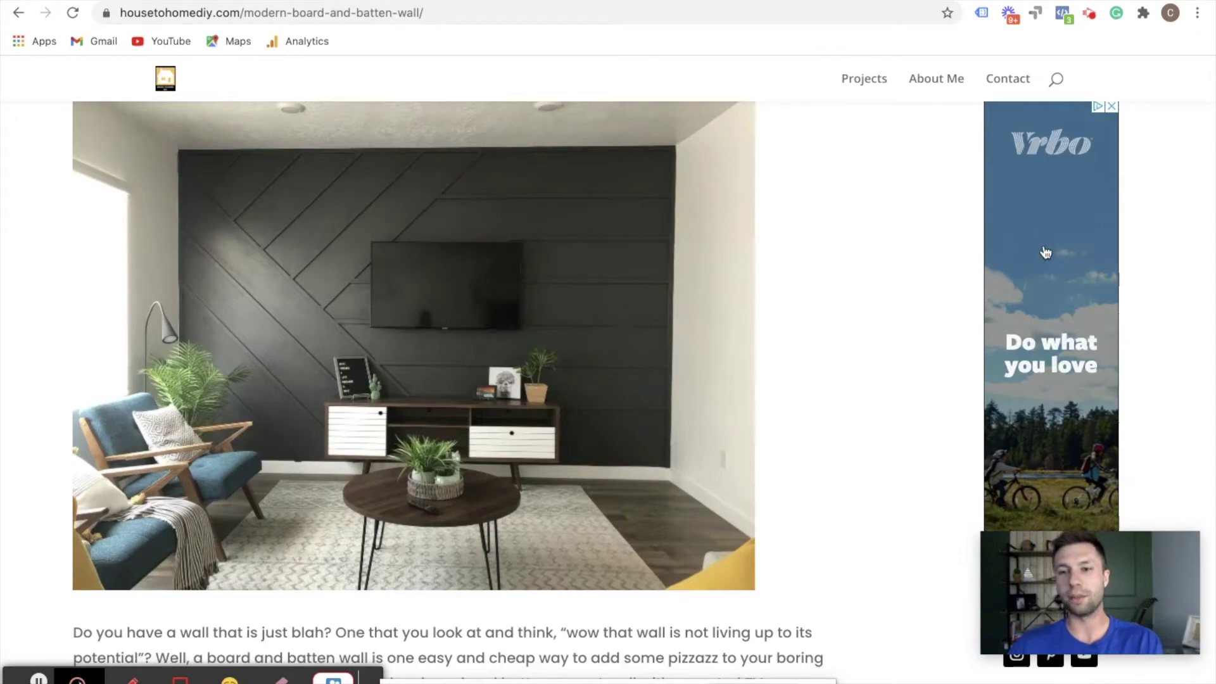
{"action": "scroll", "coordinate": [1043, 254], "scroll_direction": "up", "scroll_amount": 4}
{"action": "scroll", "coordinate": [439, 198], "scroll_direction": "up", "scroll_amount": 4}
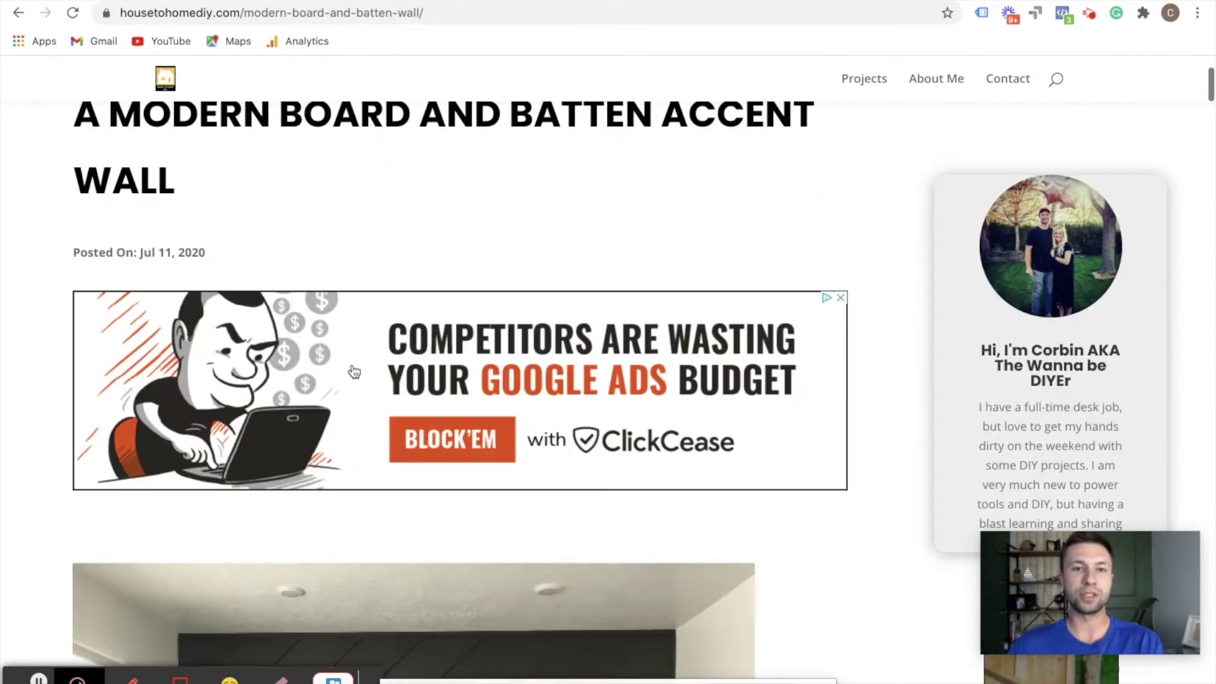
{"action": "scroll", "coordinate": [809, 404], "scroll_direction": "down", "scroll_amount": 1}
{"action": "scroll", "coordinate": [823, 386], "scroll_direction": "down", "scroll_amount": 6}
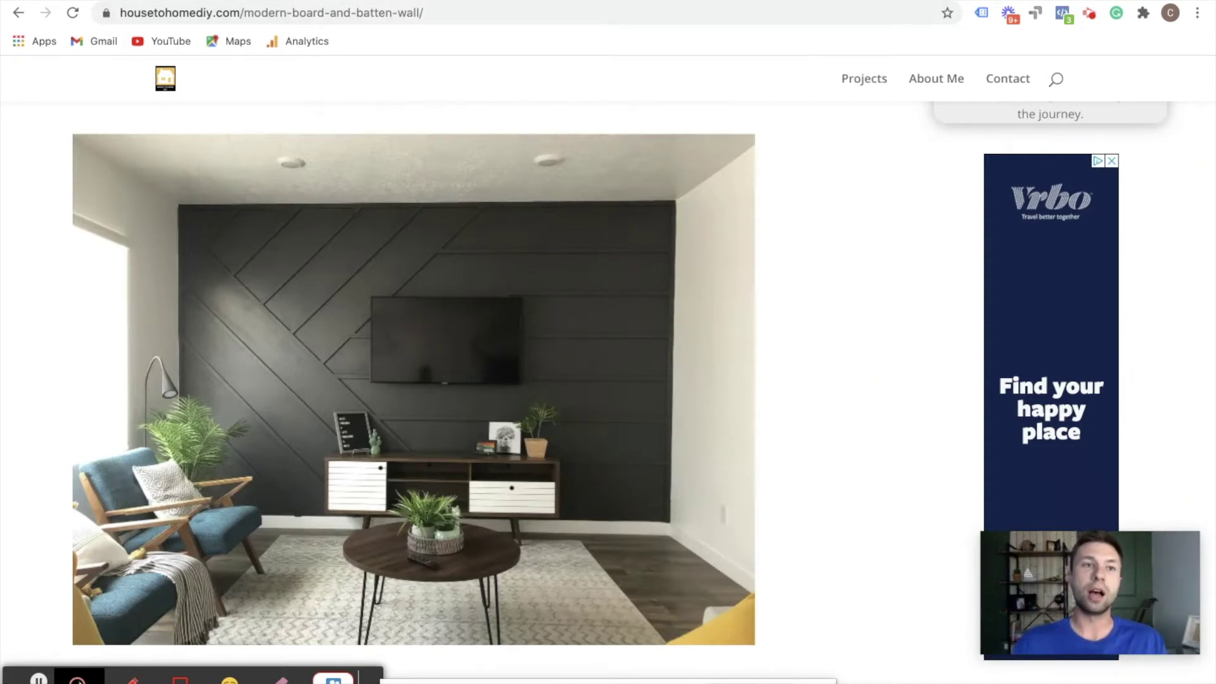
- Return to Google Ads and start a new campaign with the Website traffic goal
{"action": "key", "text": "ctrl+Tab"}
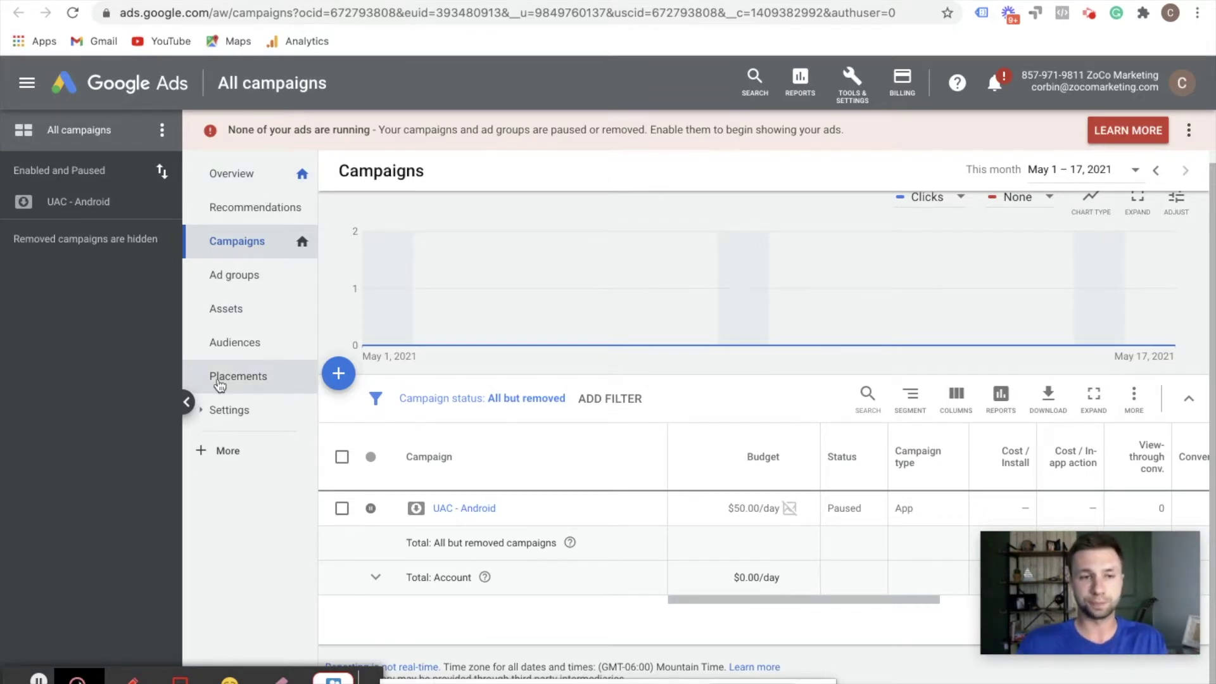
{"action": "left_click", "coordinate": [340, 376]}
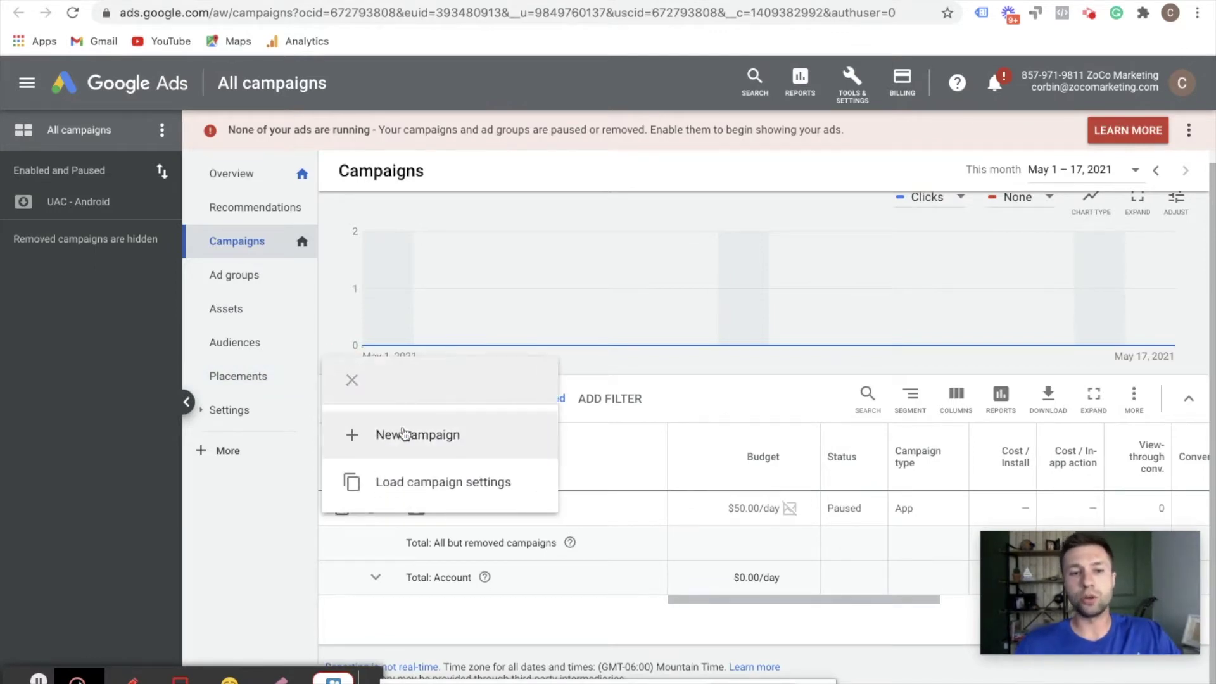
{"action": "left_click", "coordinate": [402, 433]}
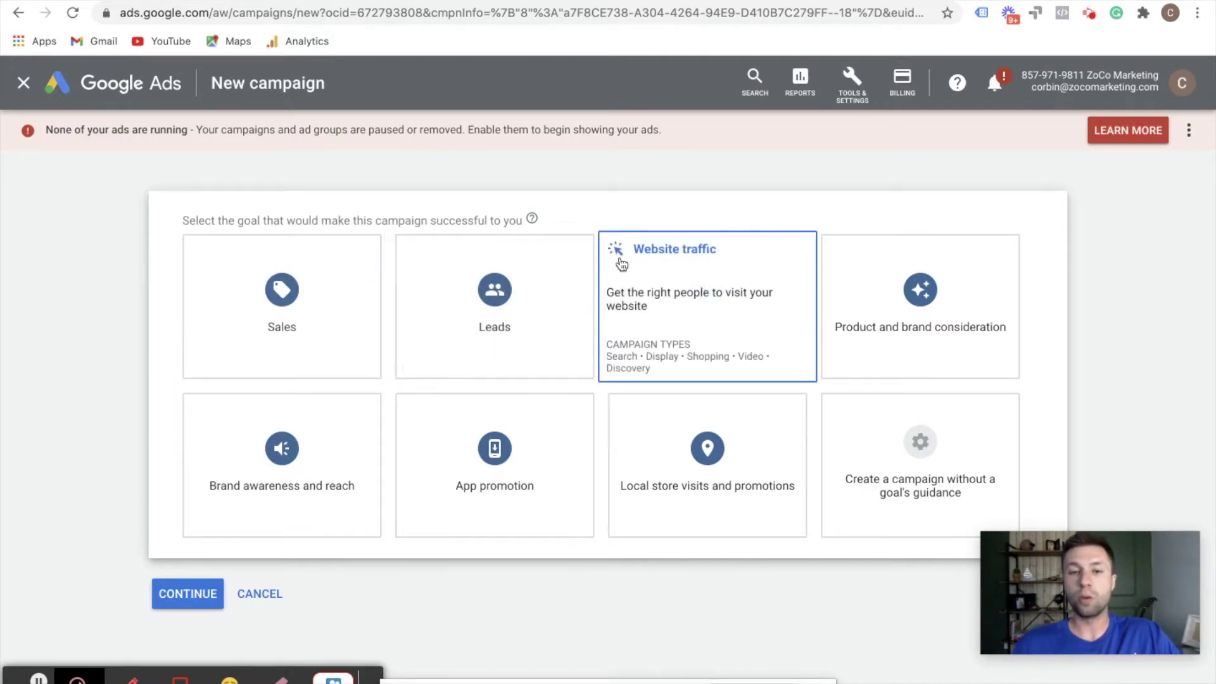
{"action": "left_click", "coordinate": [680, 278]}
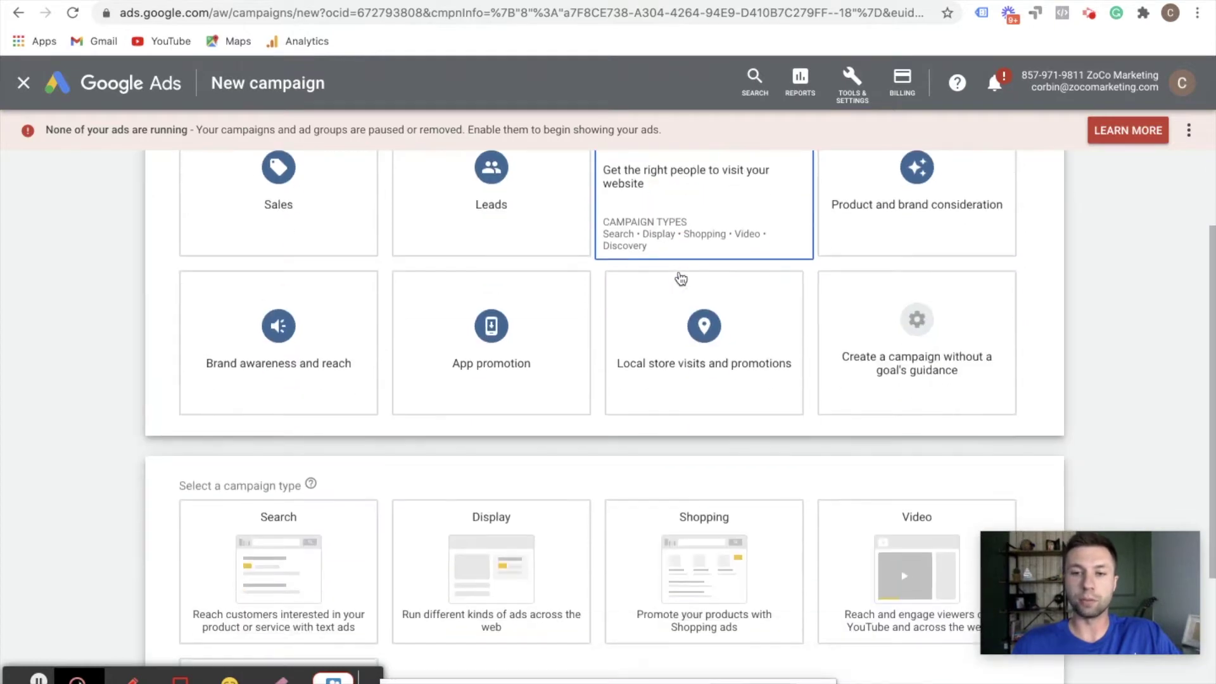
- Choose Display as the campaign type for the website traffic goal
{"action": "scroll", "coordinate": [599, 309], "scroll_direction": "up", "scroll_amount": 6}
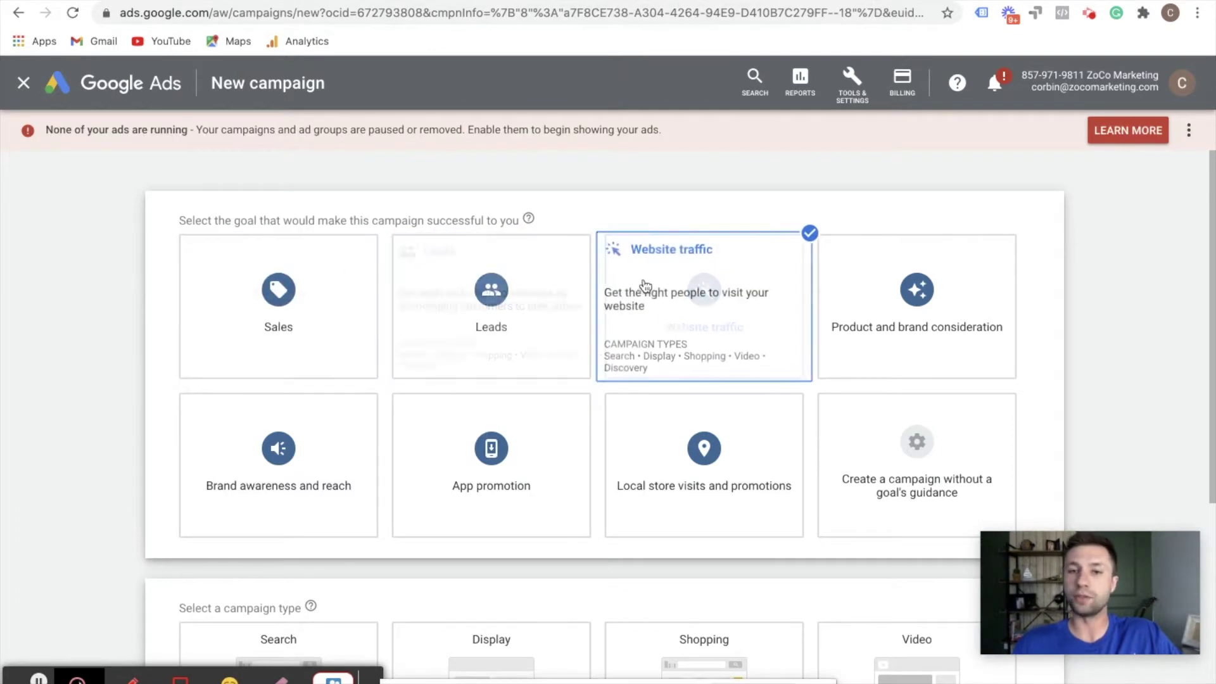
{"action": "scroll", "coordinate": [673, 288], "scroll_direction": "down", "scroll_amount": 5}
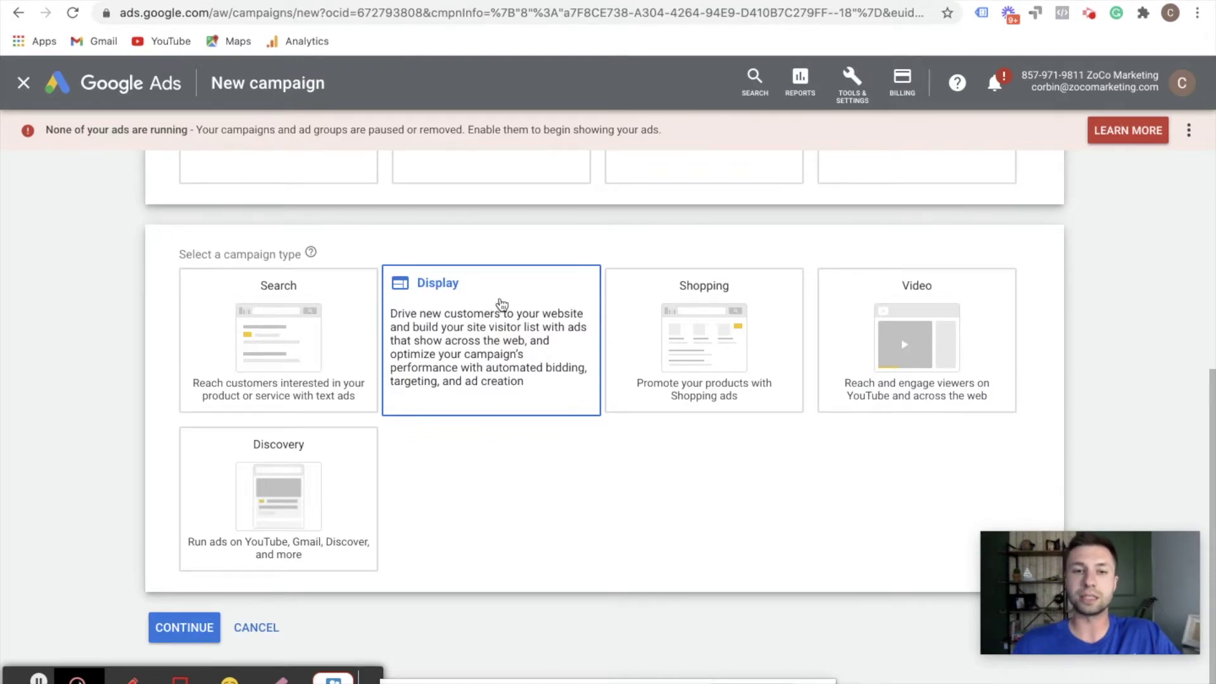
{"action": "left_click", "coordinate": [500, 316]}
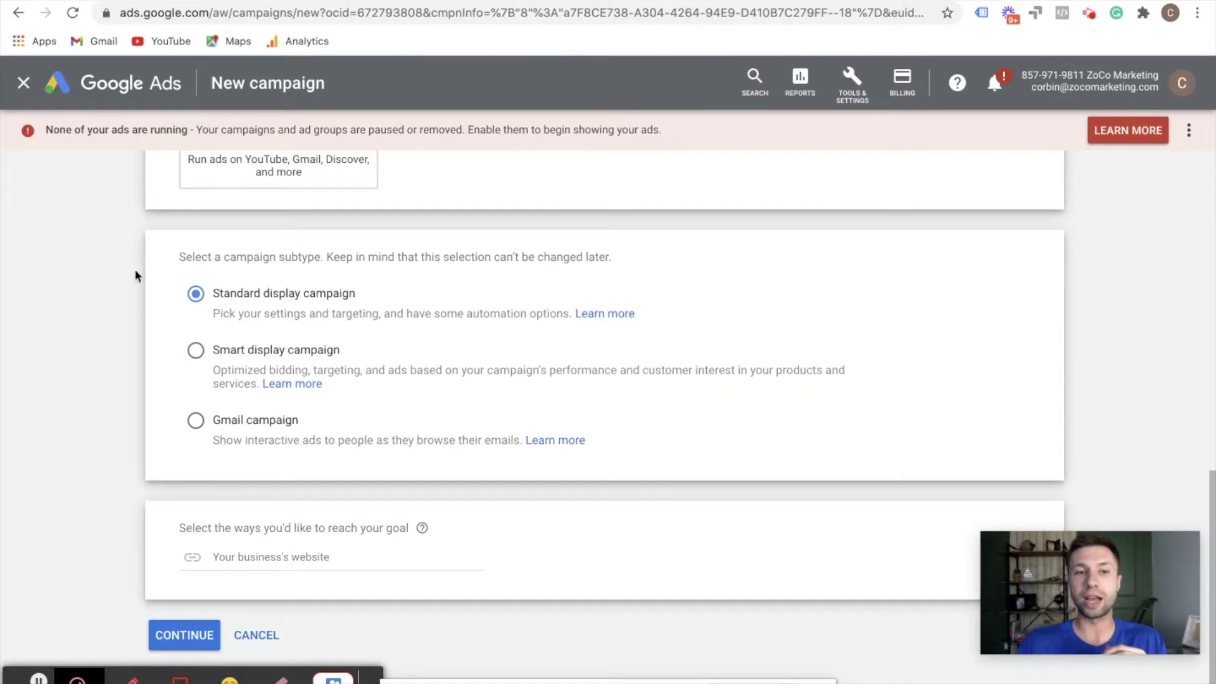
{"action": "scroll", "coordinate": [260, 329], "scroll_direction": "down", "scroll_amount": 1}
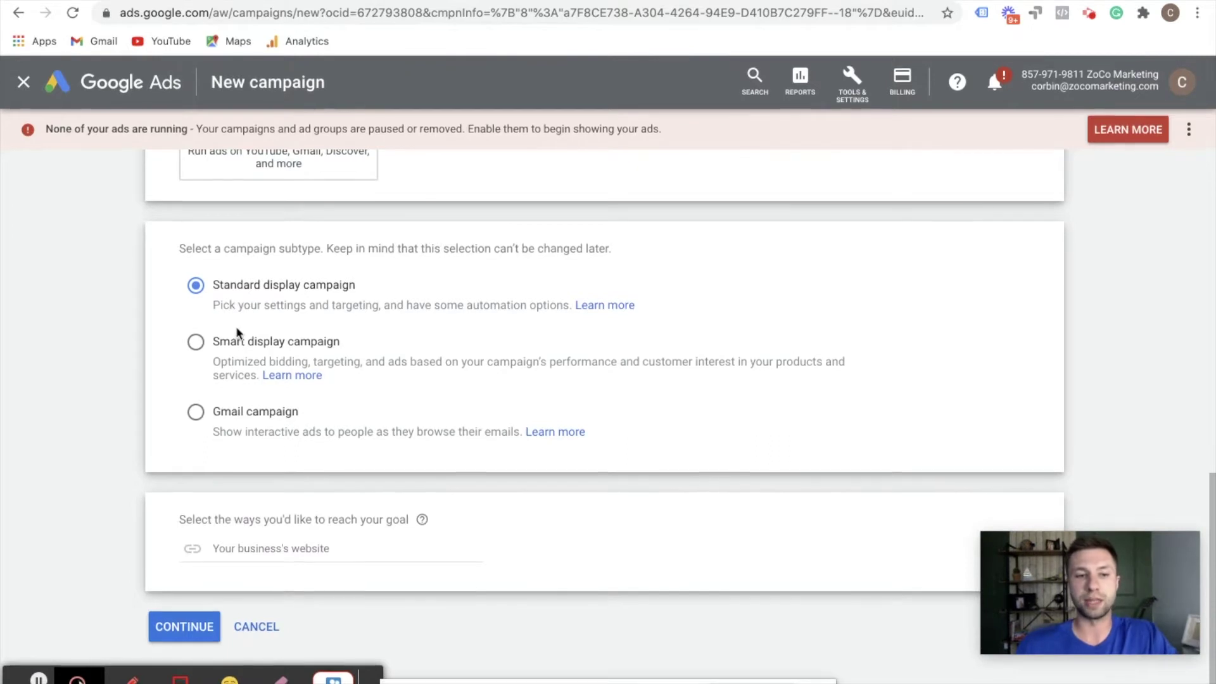
{"action": "left_click", "coordinate": [253, 543]}
{"action": "type", "text": "https:"}
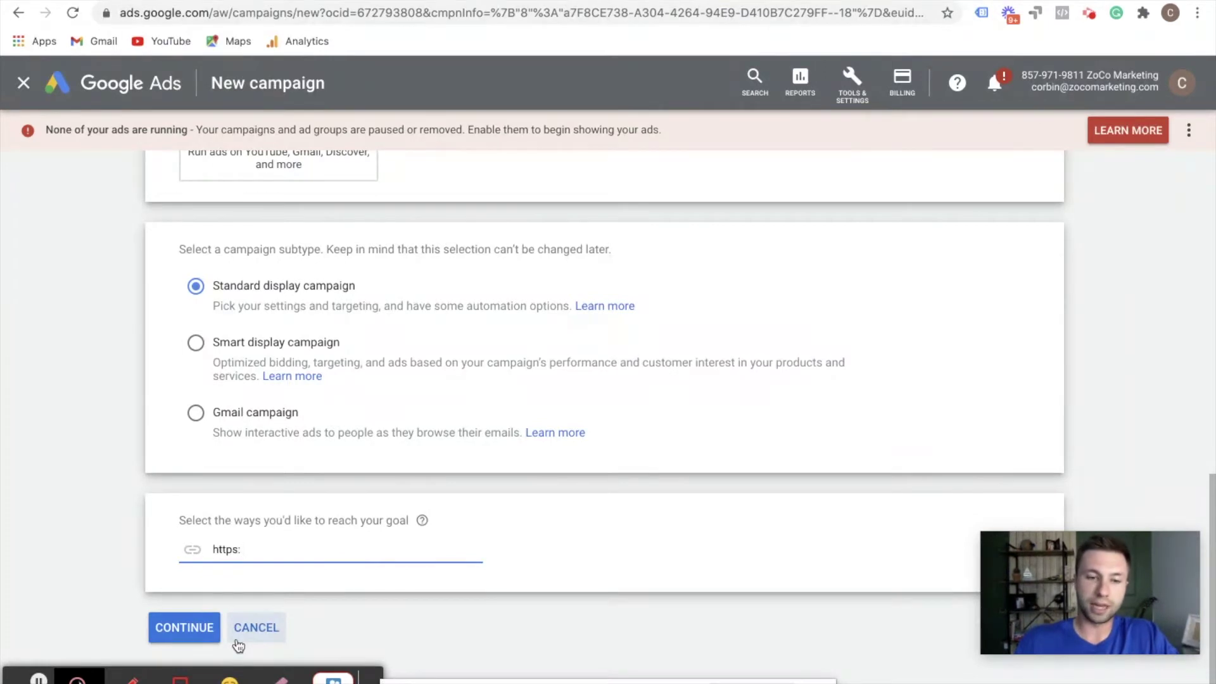
{"action": "type", "text": "//zocma"}
{"action": "type", "text": "mark"}
{"action": "type", "text": "eting.com"}
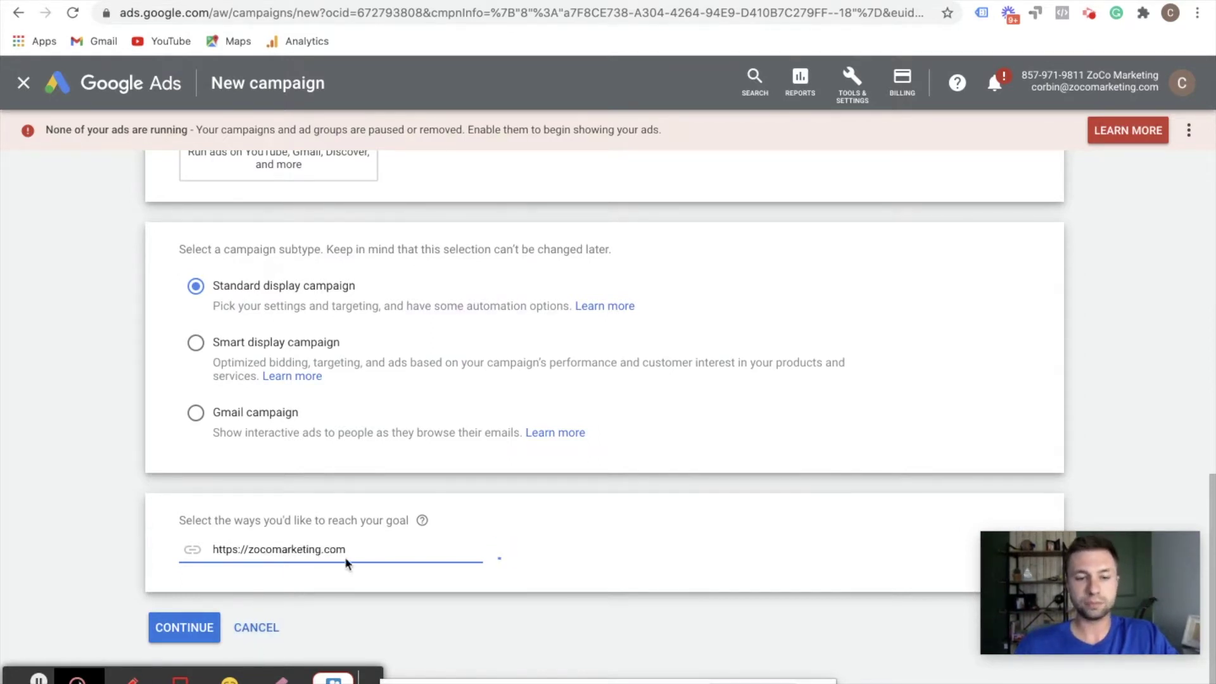
{"action": "left_click", "coordinate": [185, 627]}
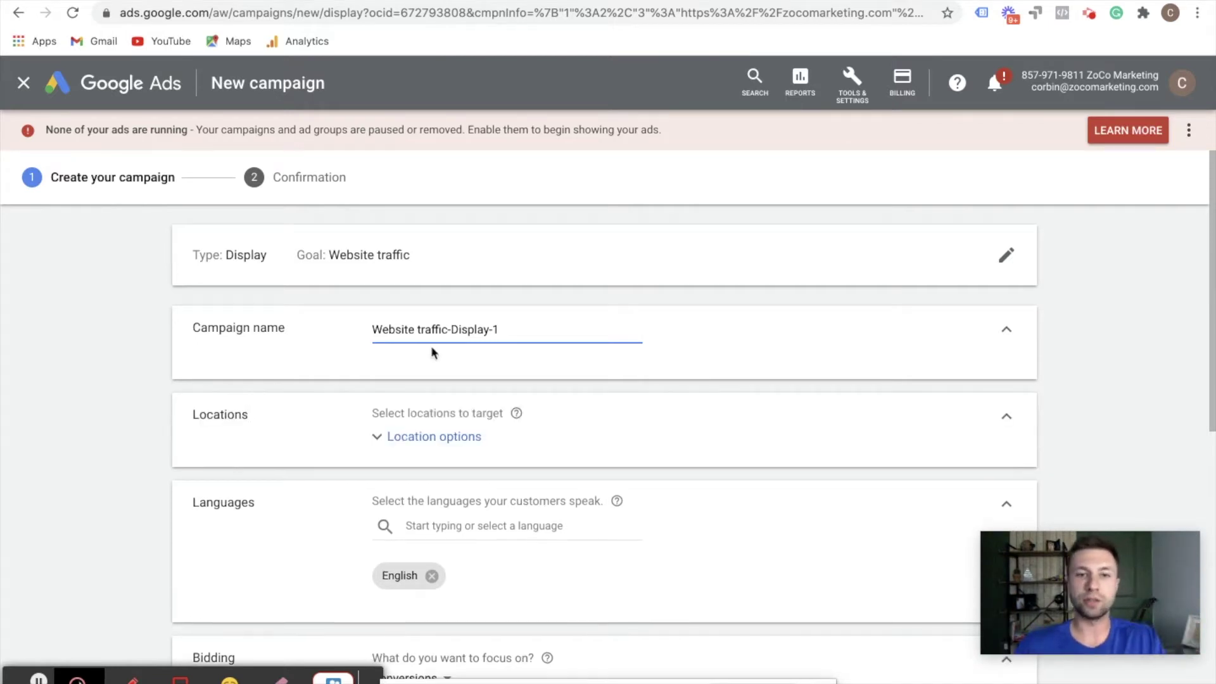
- Replace the default campaign name with PPC Display
{"action": "left_click", "coordinate": [374, 329]}
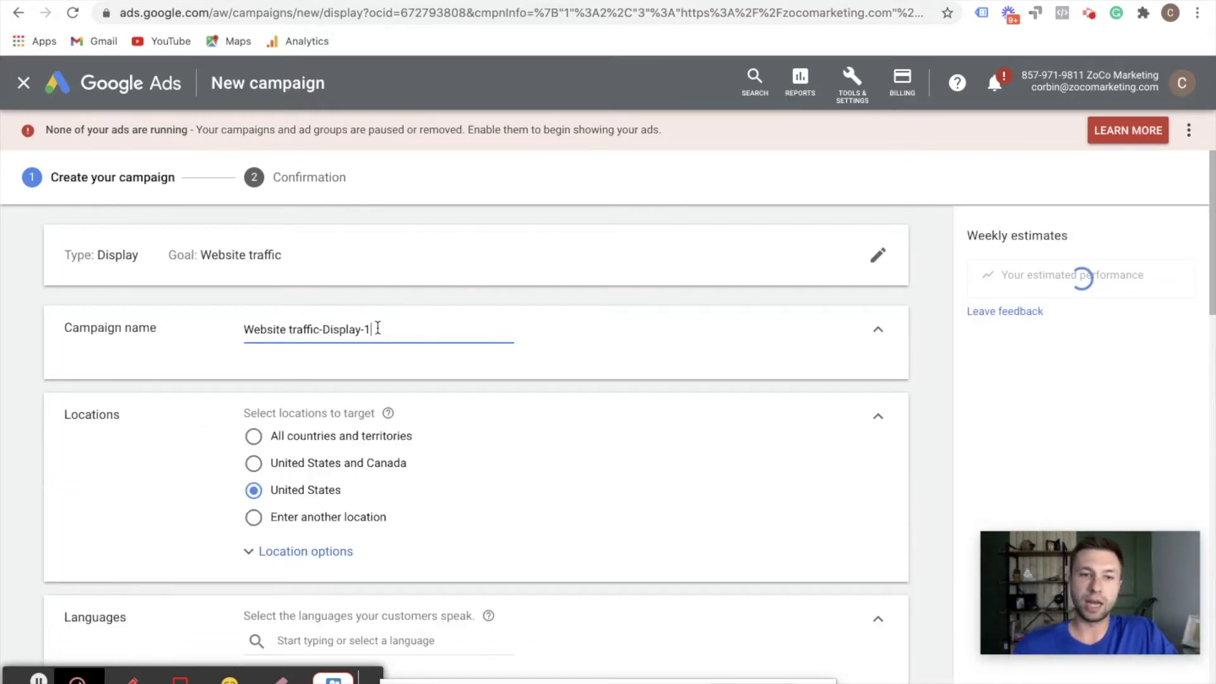
{"action": "left_click_drag", "start_coordinate": [376, 328], "coordinate": [240, 326]}
{"action": "key", "text": "BackSpace"}
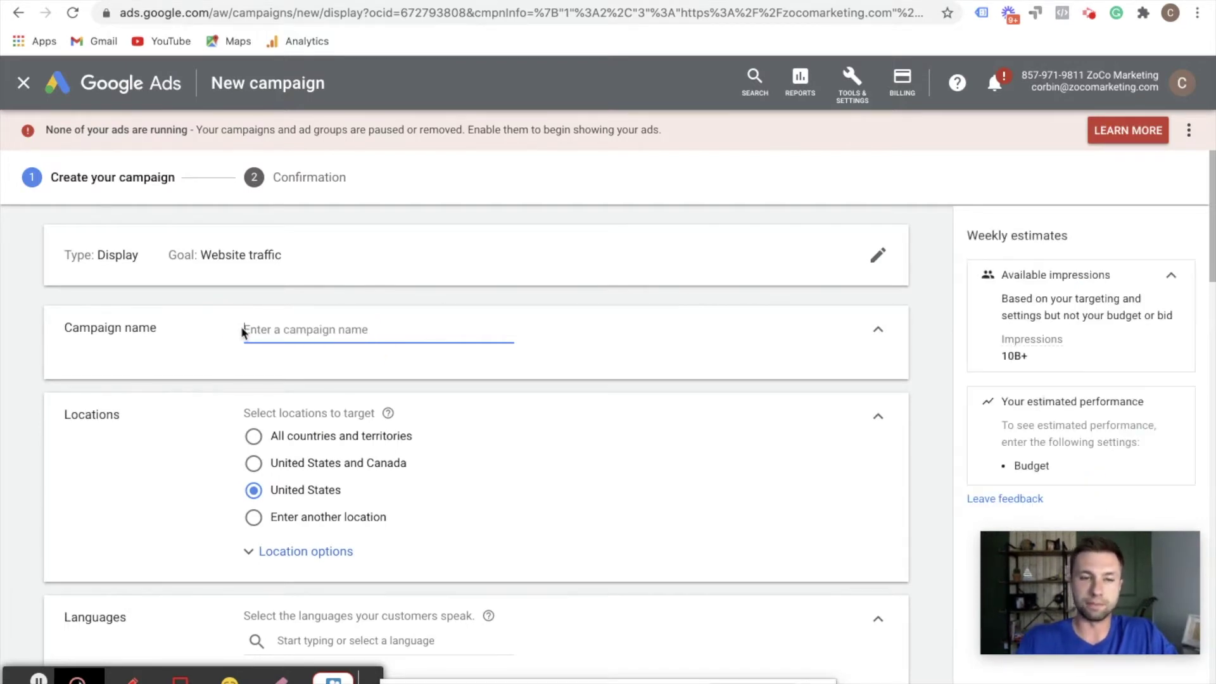
{"action": "type", "text": "PPC"}
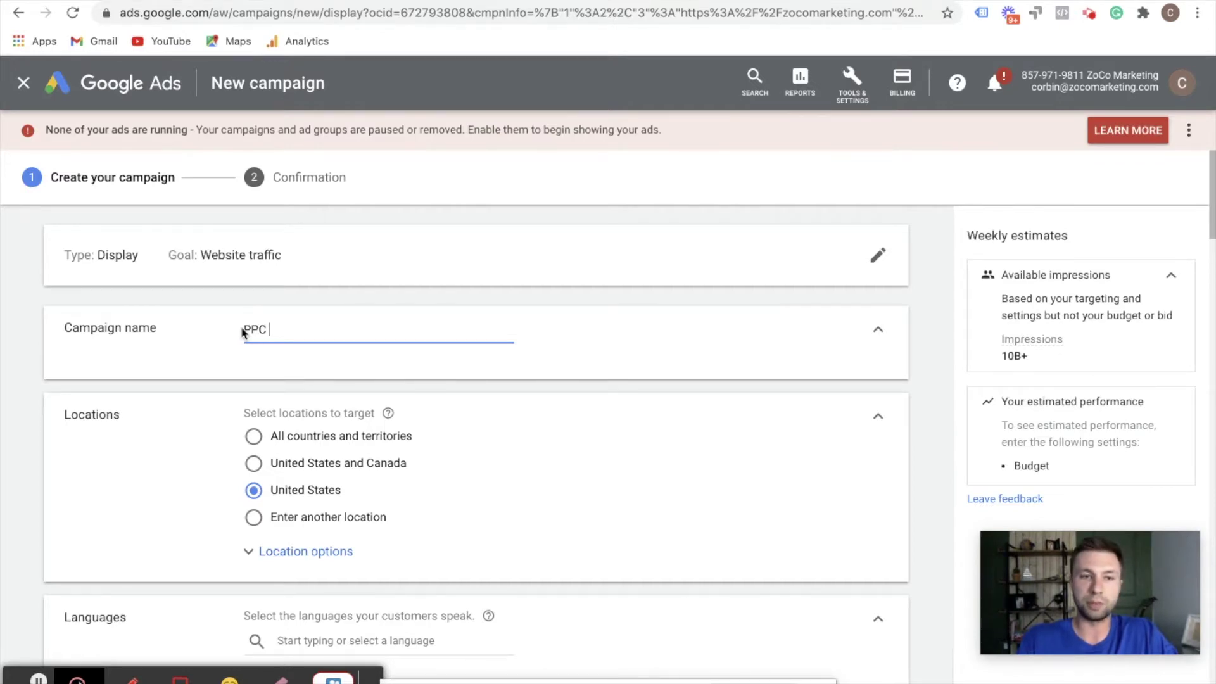
{"action": "type", "text": " Dis"}
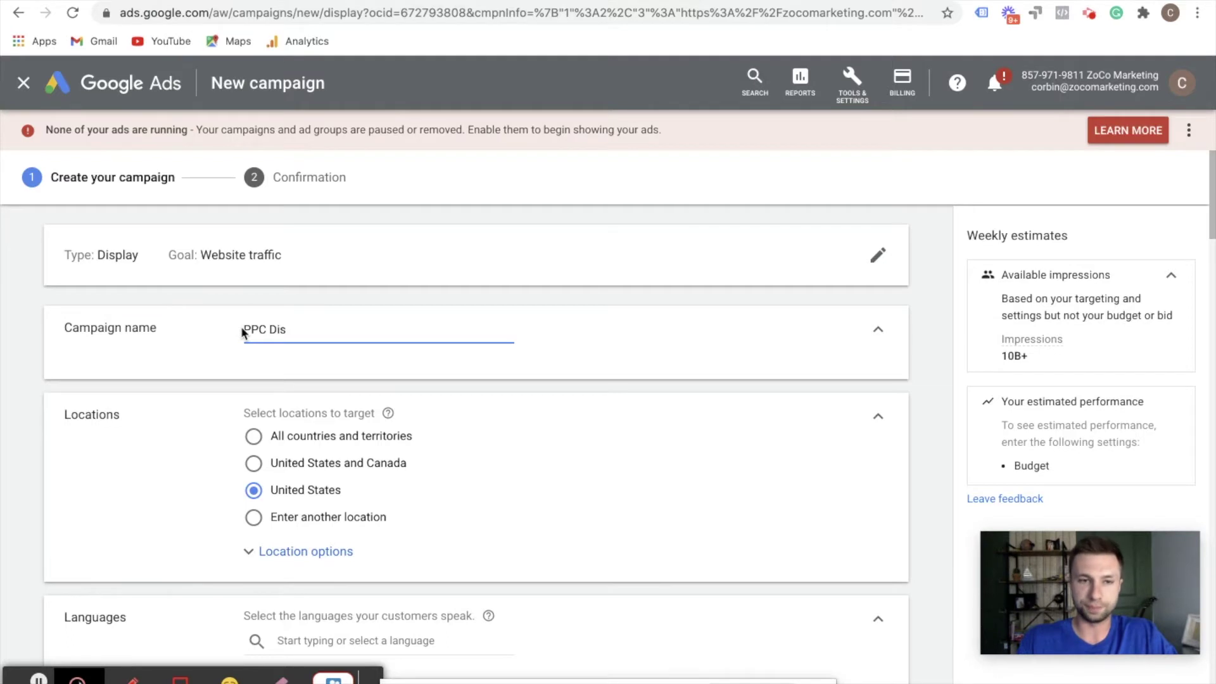
{"action": "type", "text": "play"}
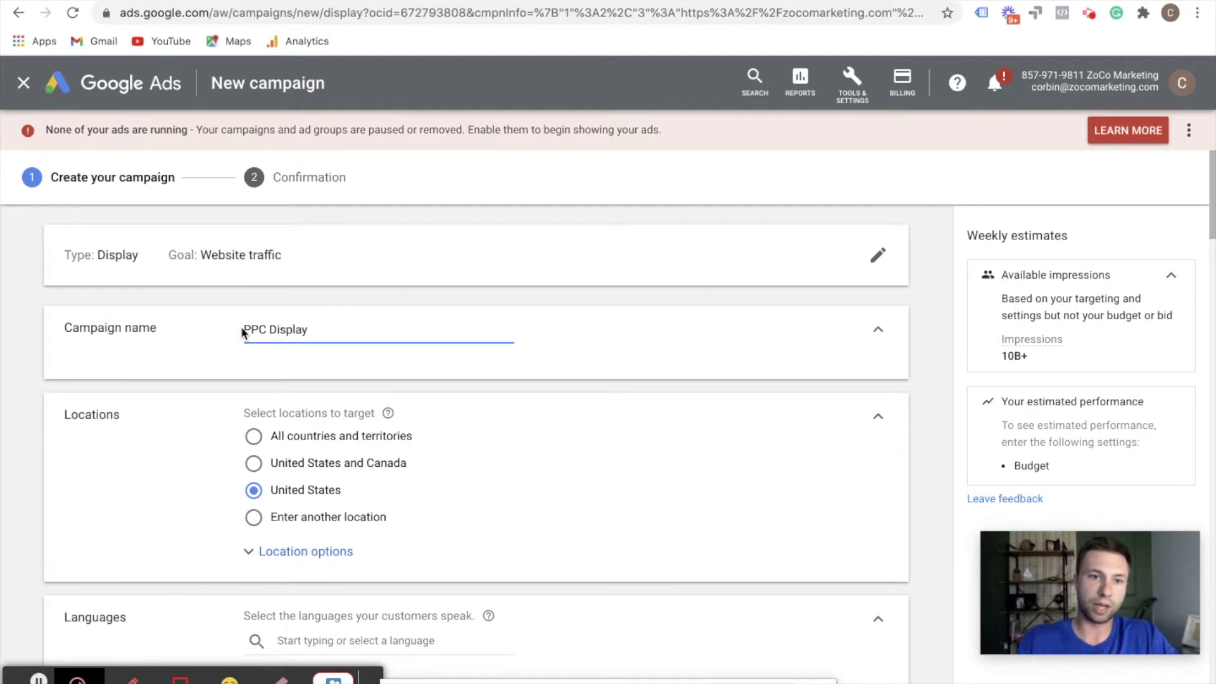
{"action": "scroll", "coordinate": [298, 450], "scroll_direction": "down", "scroll_amount": 1}
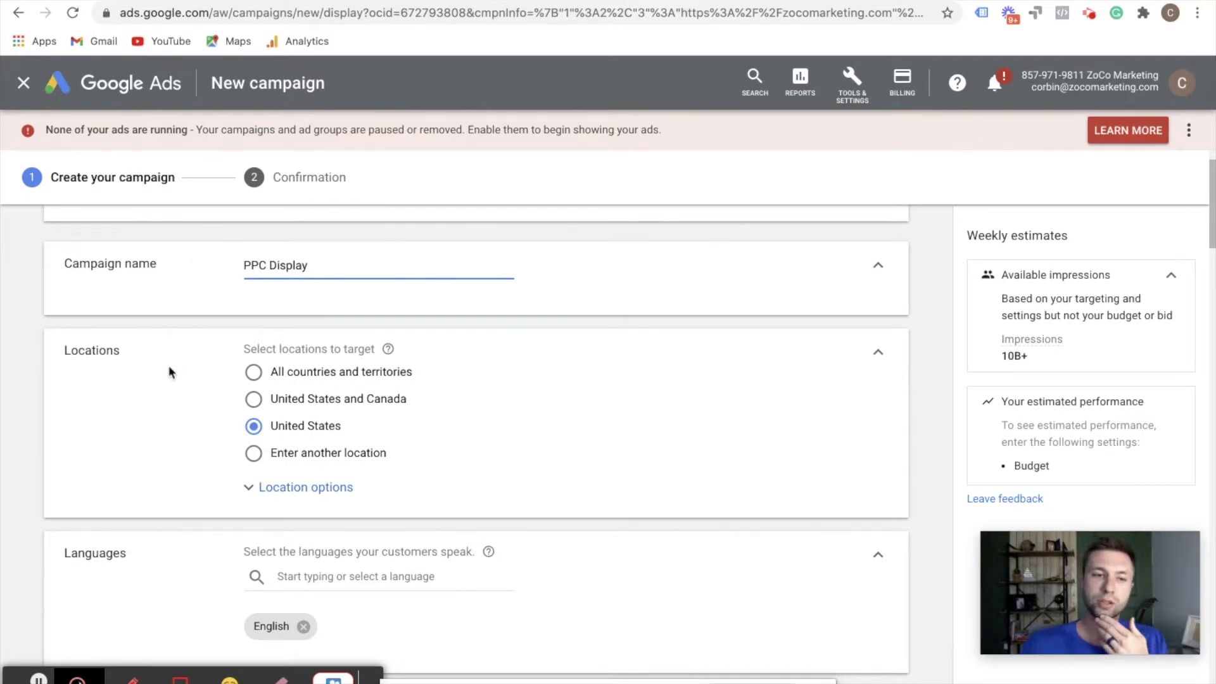
{"action": "scroll", "coordinate": [171, 369], "scroll_direction": "down", "scroll_amount": 1}
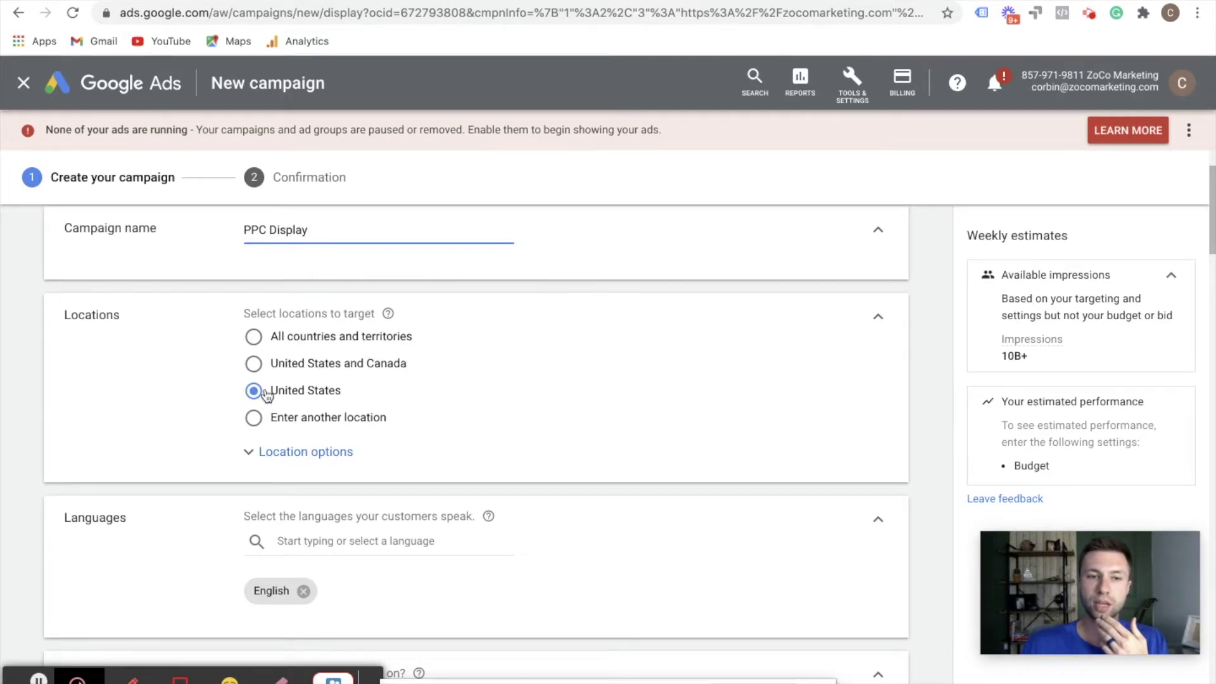
{"action": "scroll", "coordinate": [267, 394], "scroll_direction": "down", "scroll_amount": 1}
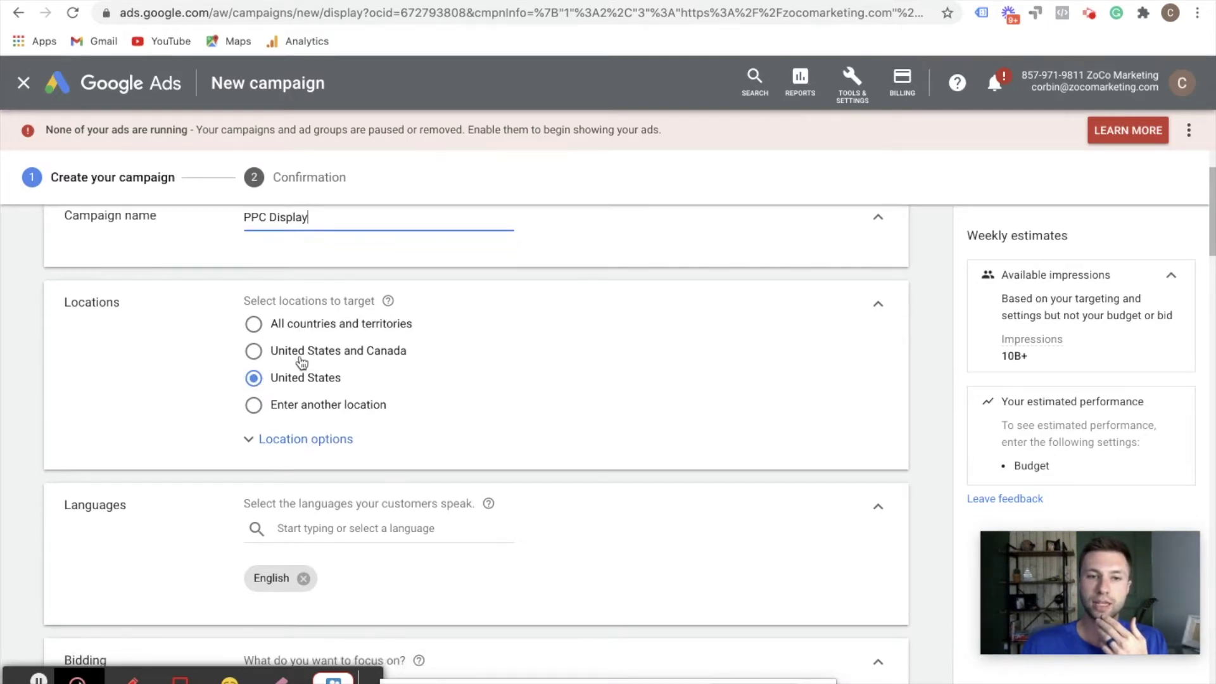
{"action": "left_click", "coordinate": [256, 409]}
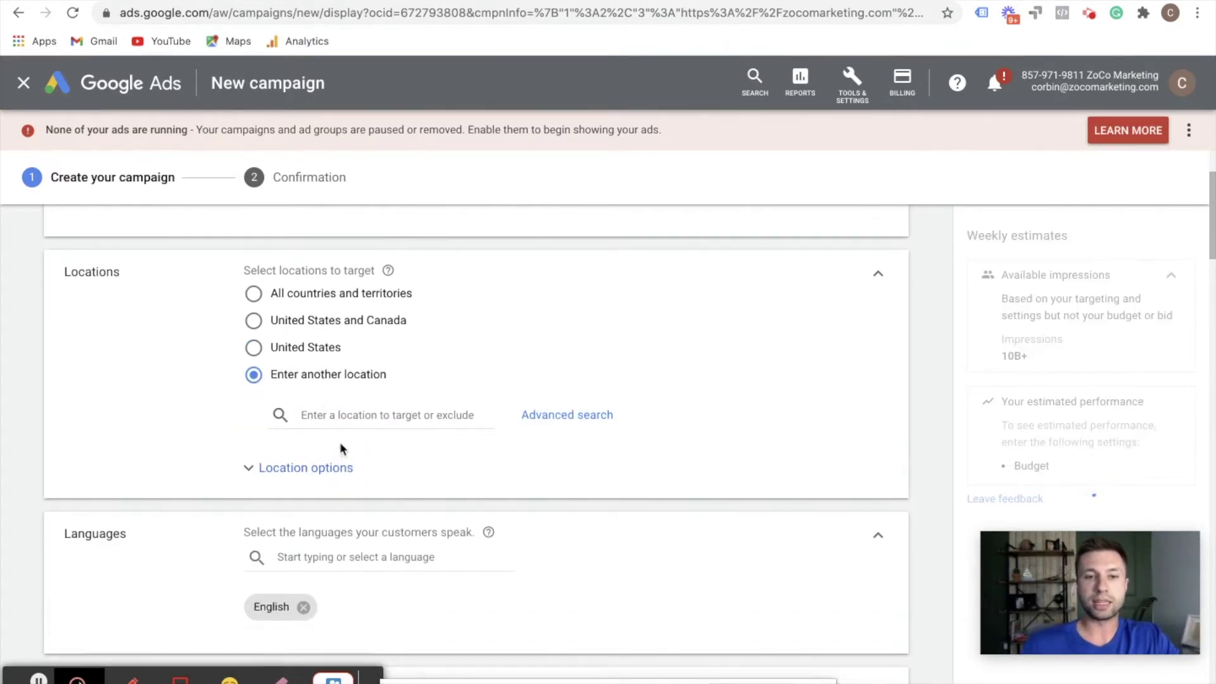
{"action": "left_click", "coordinate": [344, 366]}
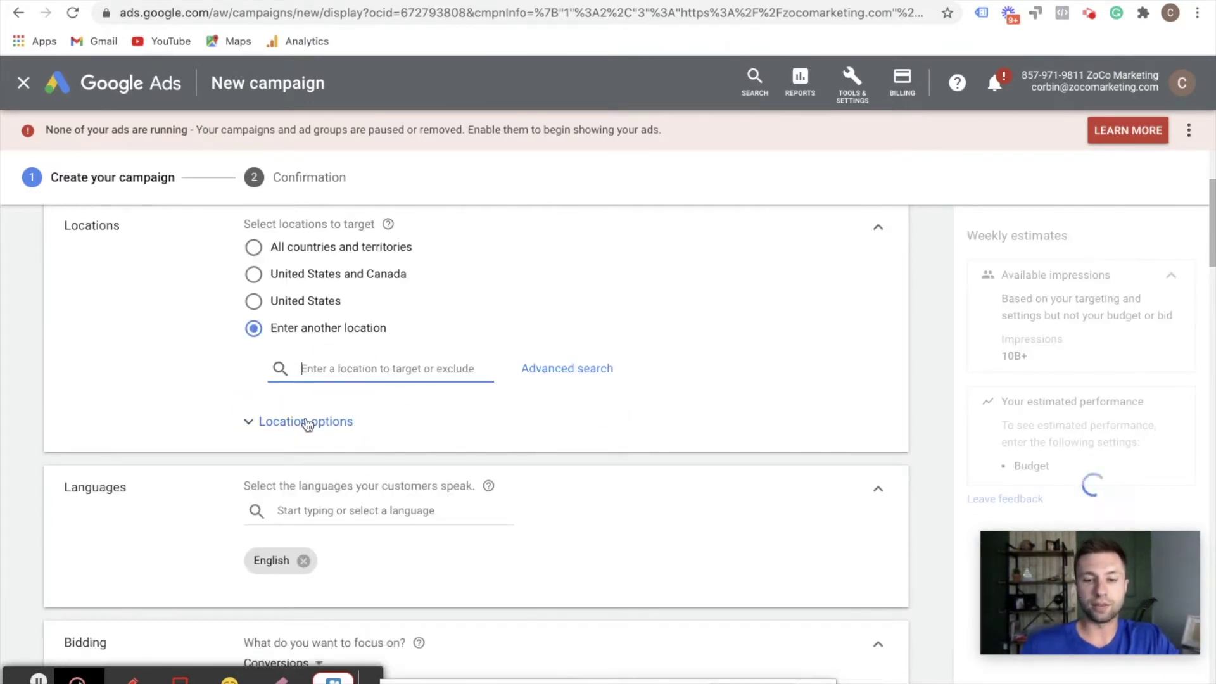
{"action": "type", "text": "ariz"}
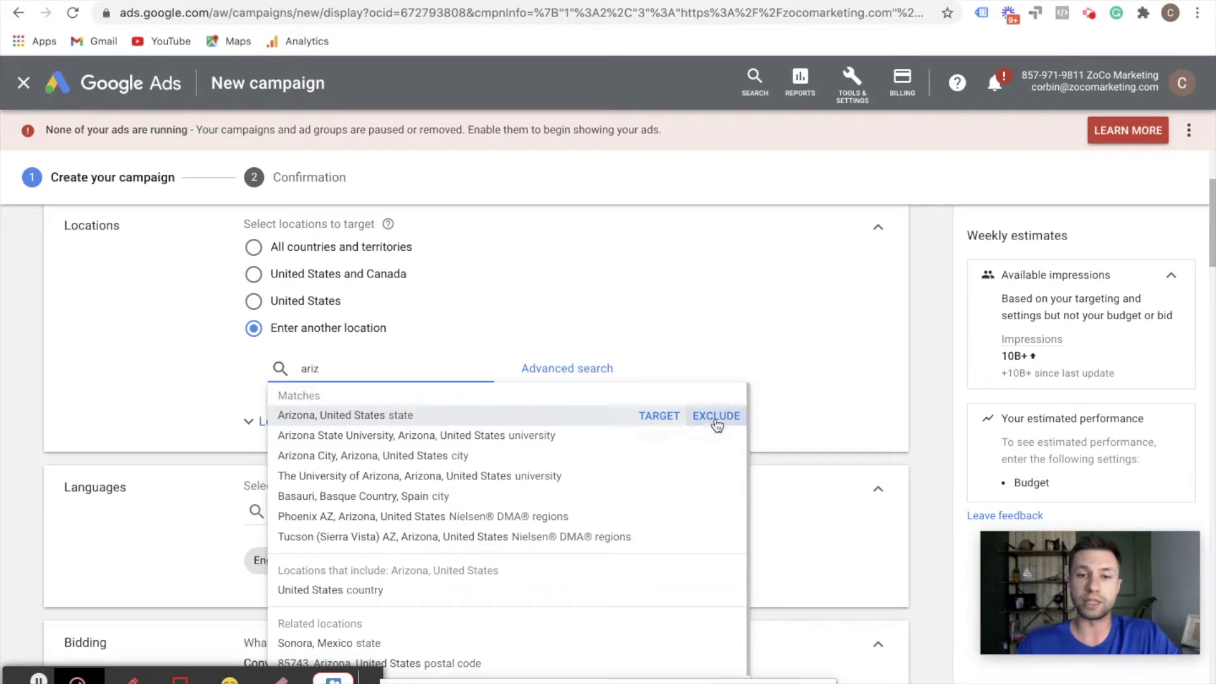
{"action": "left_click", "coordinate": [201, 368]}
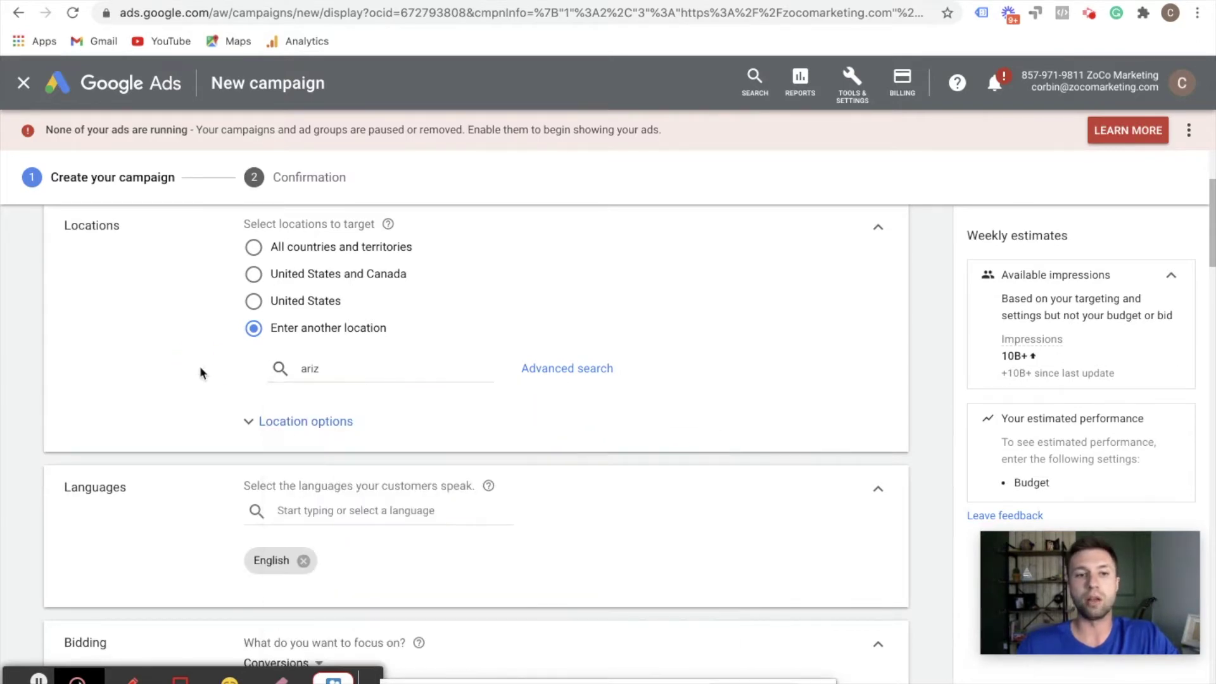
- Target the United States and Canada, limiting the location options to people in or regularly in the targeted locations
{"action": "scroll", "coordinate": [220, 360], "scroll_direction": "up", "scroll_amount": 1}
{"action": "left_click", "coordinate": [254, 311]}
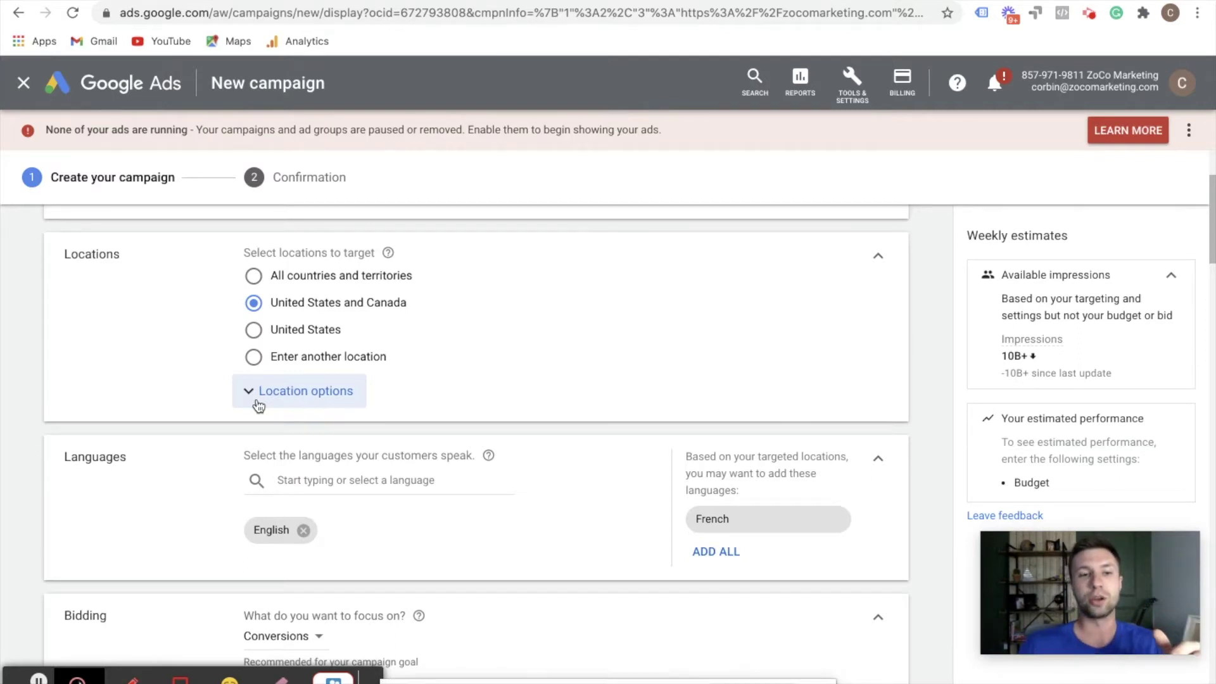
{"action": "left_click", "coordinate": [275, 393]}
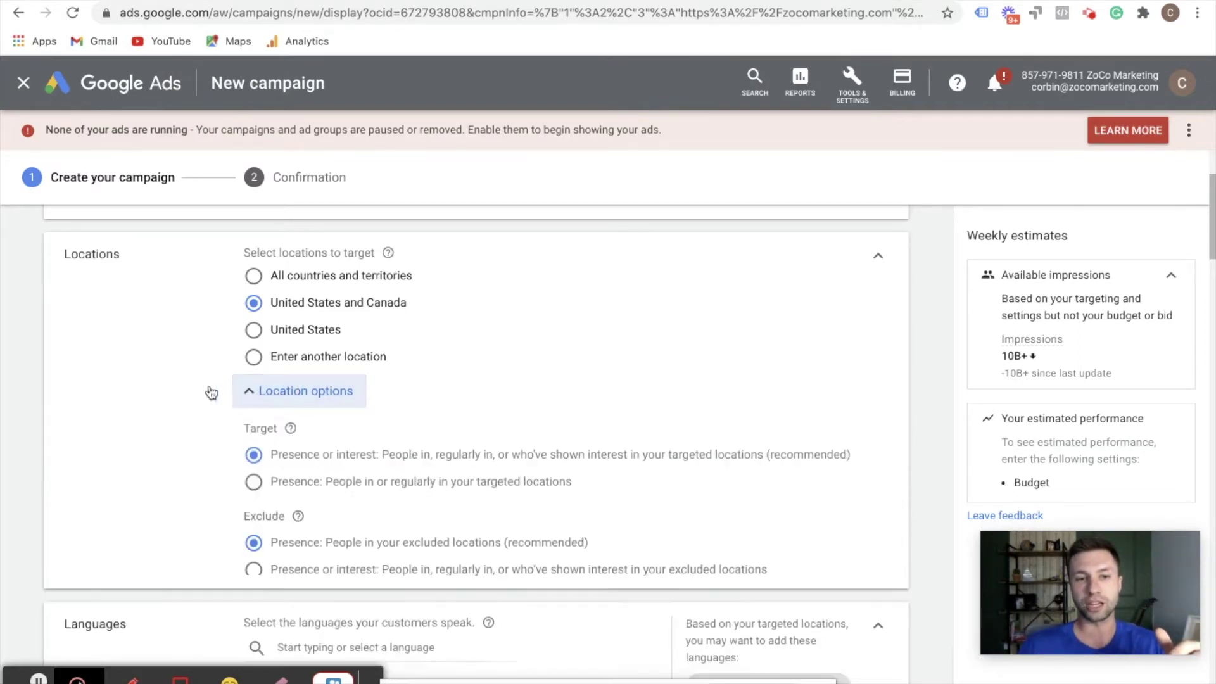
{"action": "scroll", "coordinate": [201, 391], "scroll_direction": "down", "scroll_amount": 2}
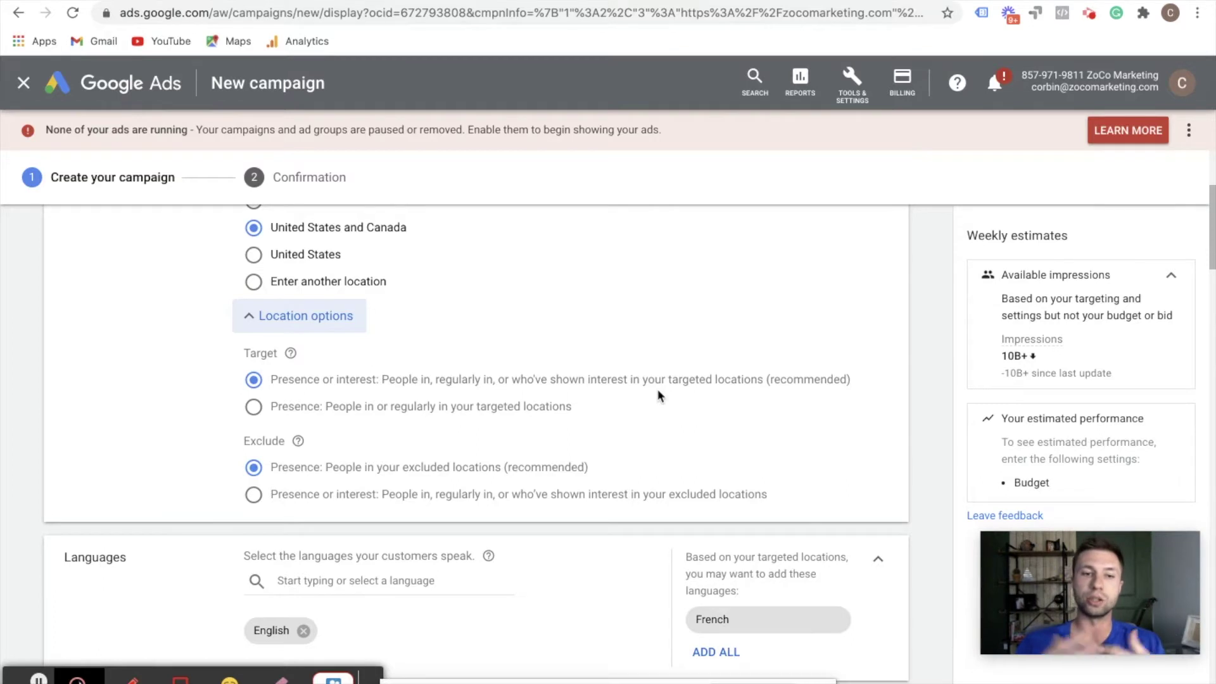
{"action": "left_click", "coordinate": [253, 408]}
{"action": "left_click_drag", "start_coordinate": [323, 409], "coordinate": [572, 413]}
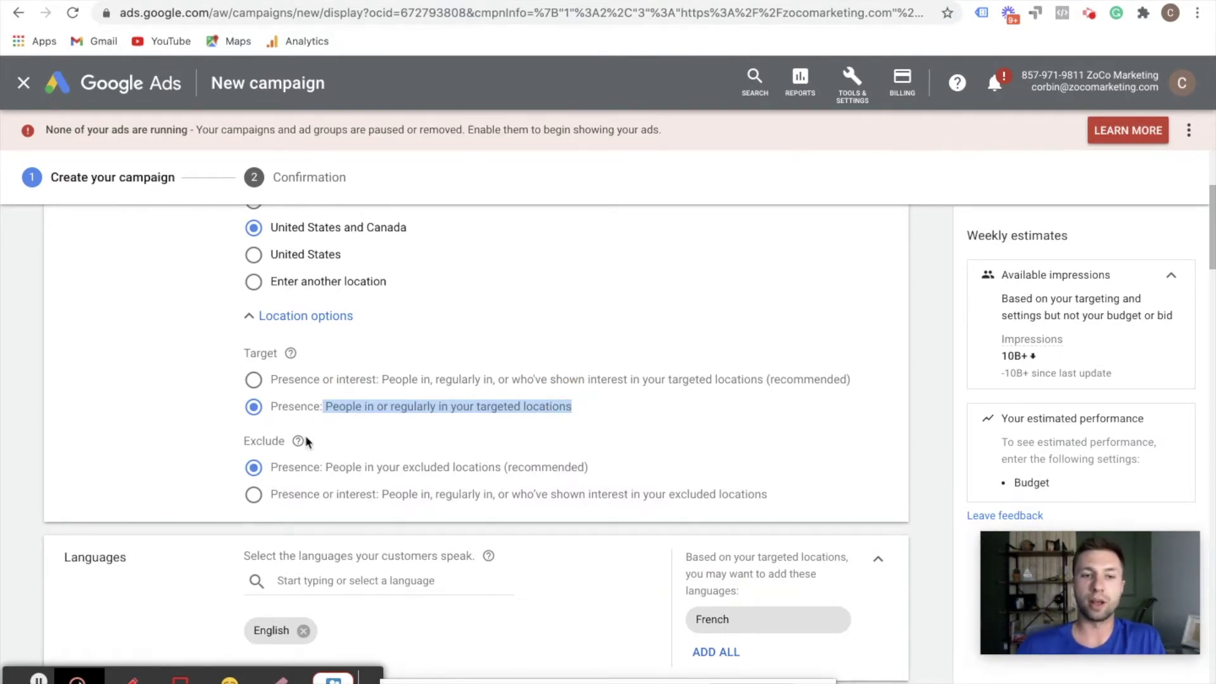
- Compare the bidding focus options for the campaign and keep Conversions as the focus
{"action": "scroll", "coordinate": [385, 412], "scroll_direction": "down", "scroll_amount": 1}
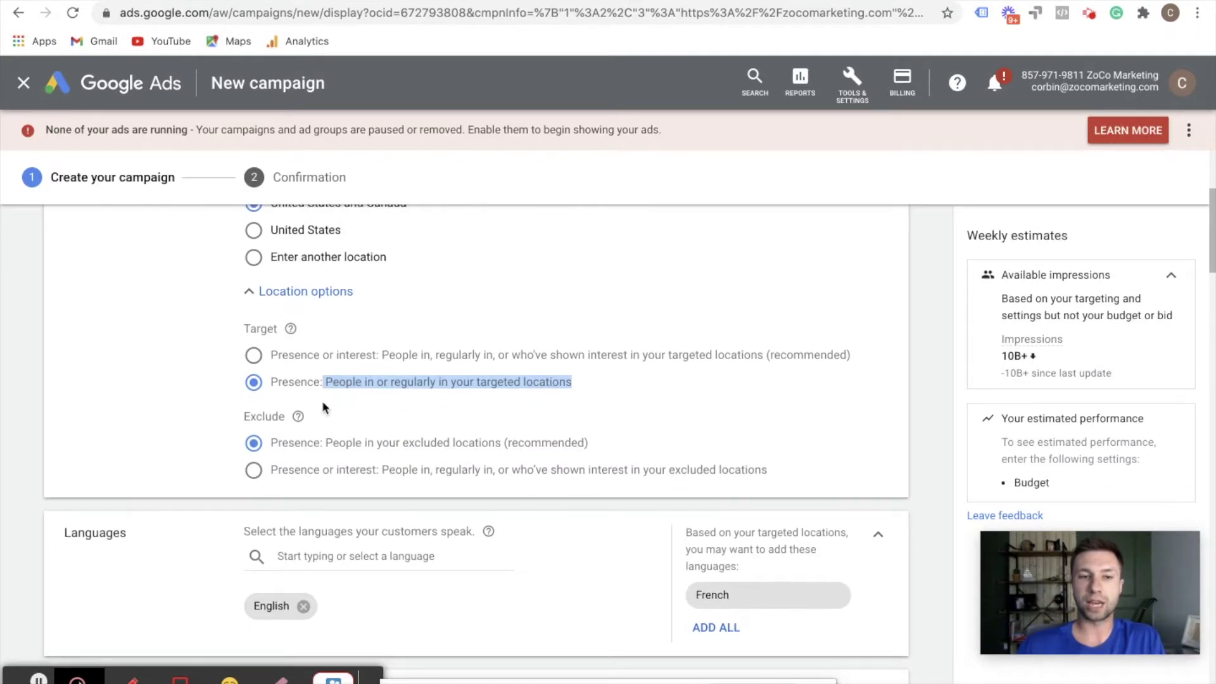
{"action": "scroll", "coordinate": [325, 409], "scroll_direction": "down", "scroll_amount": 2}
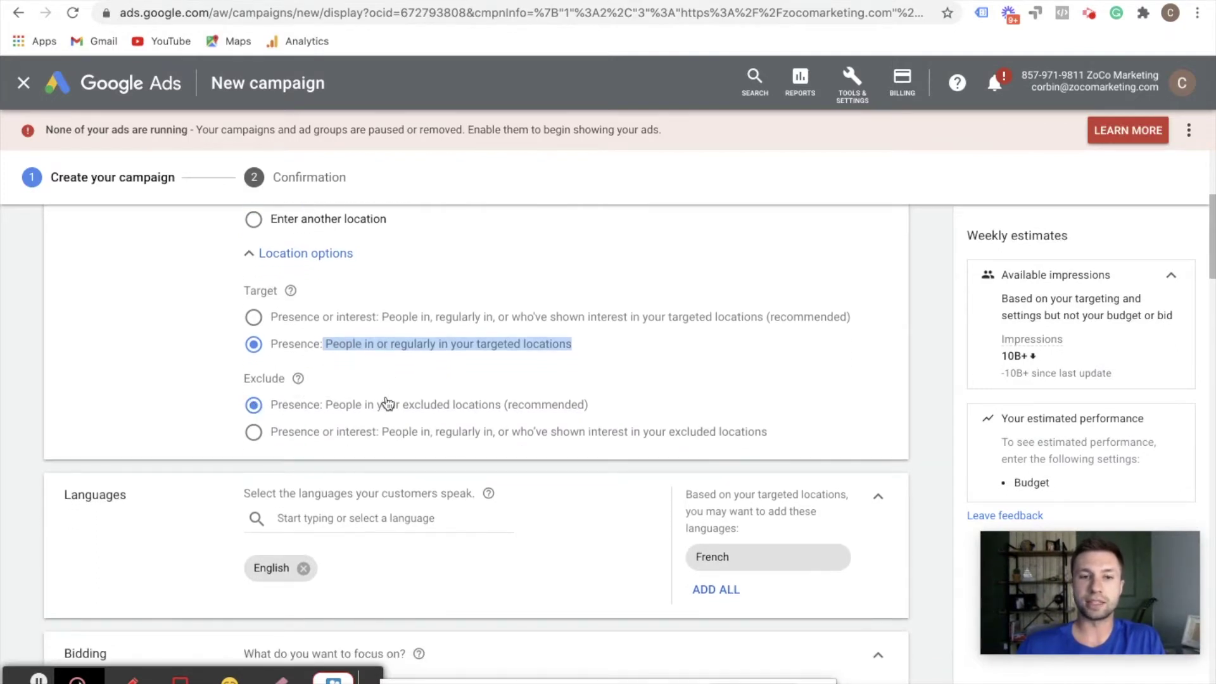
{"action": "scroll", "coordinate": [406, 413], "scroll_direction": "down", "scroll_amount": 3}
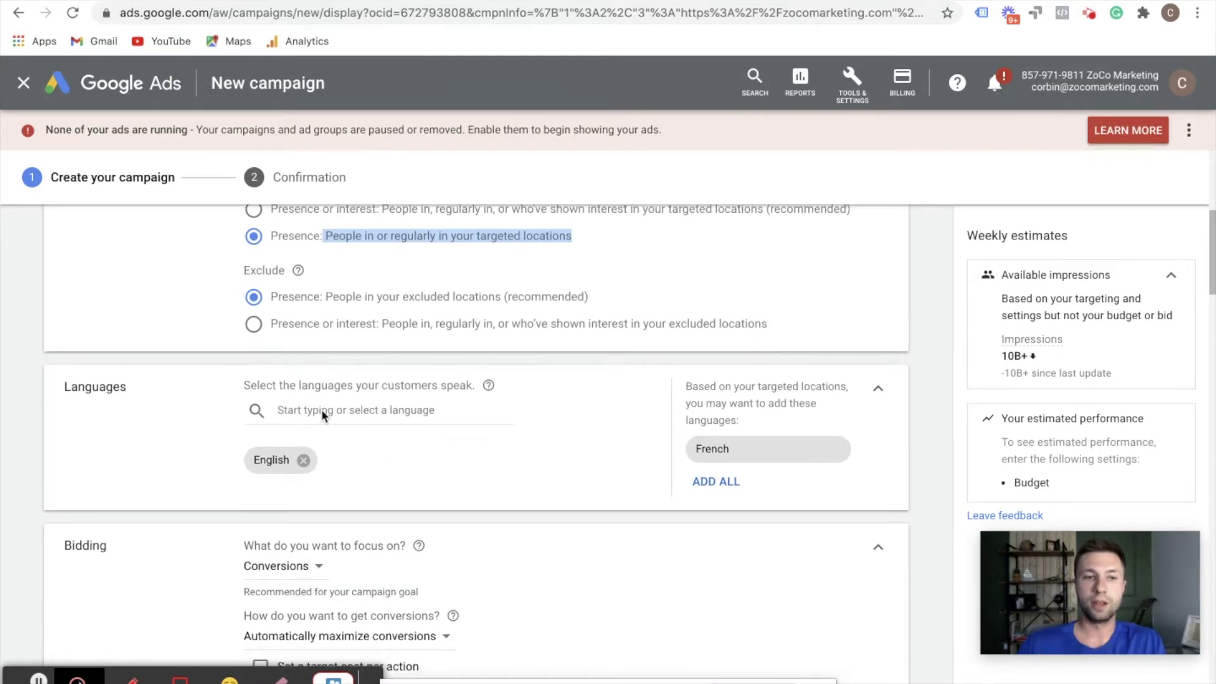
{"action": "scroll", "coordinate": [380, 412], "scroll_direction": "down", "scroll_amount": 6}
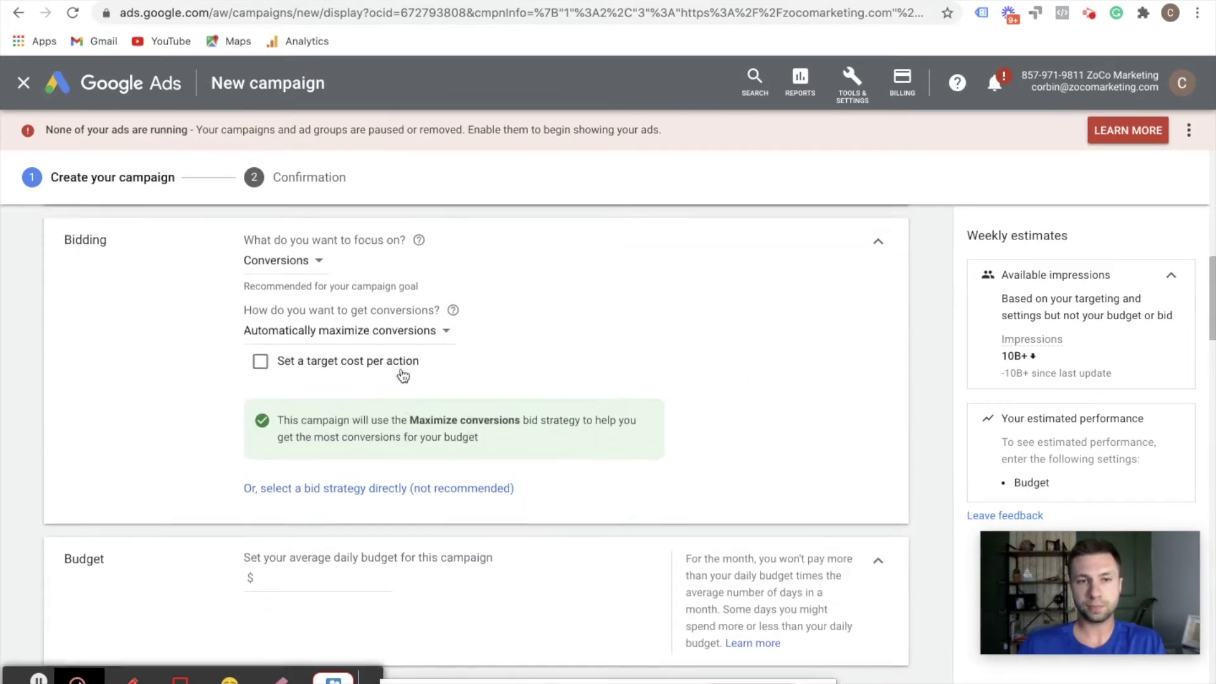
{"action": "scroll", "coordinate": [401, 373], "scroll_direction": "up", "scroll_amount": 1}
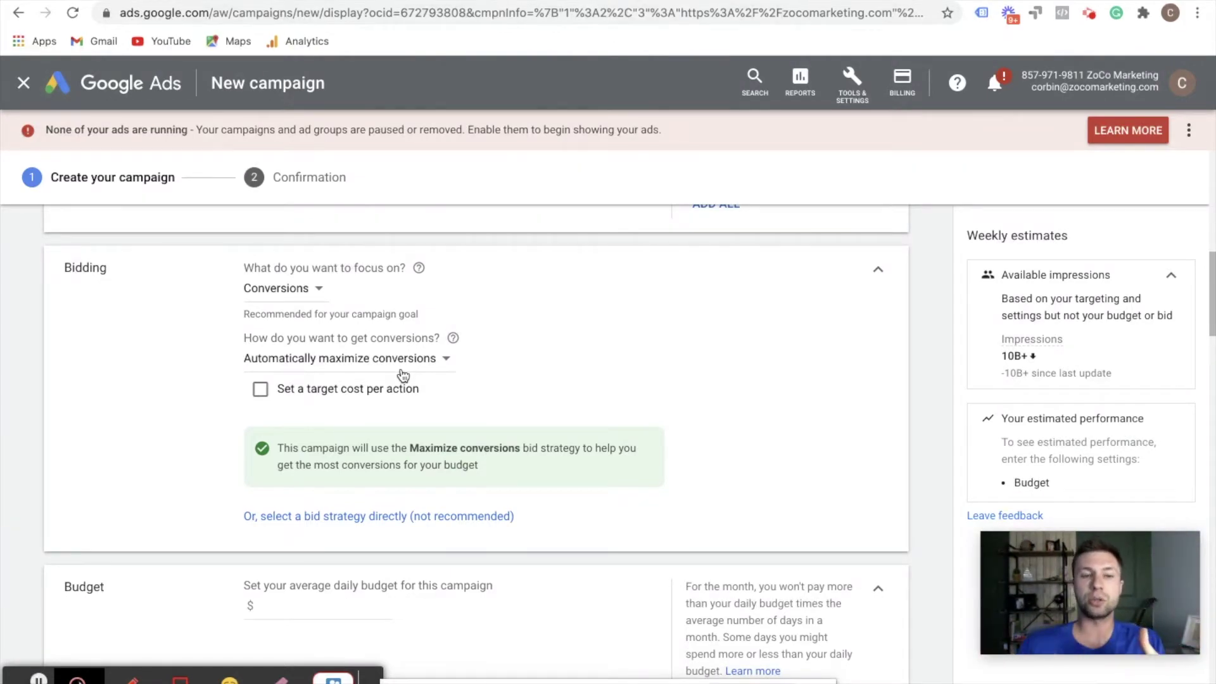
{"action": "left_click", "coordinate": [322, 291]}
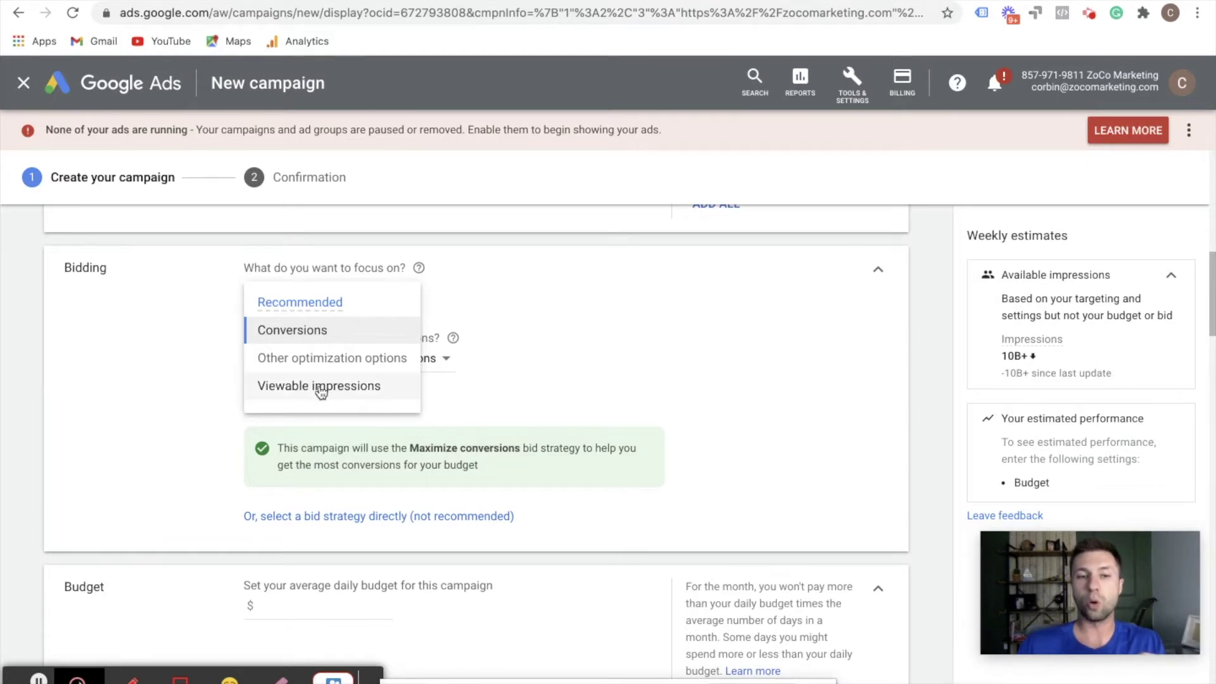
{"action": "mouse_move", "coordinate": [313, 393]}
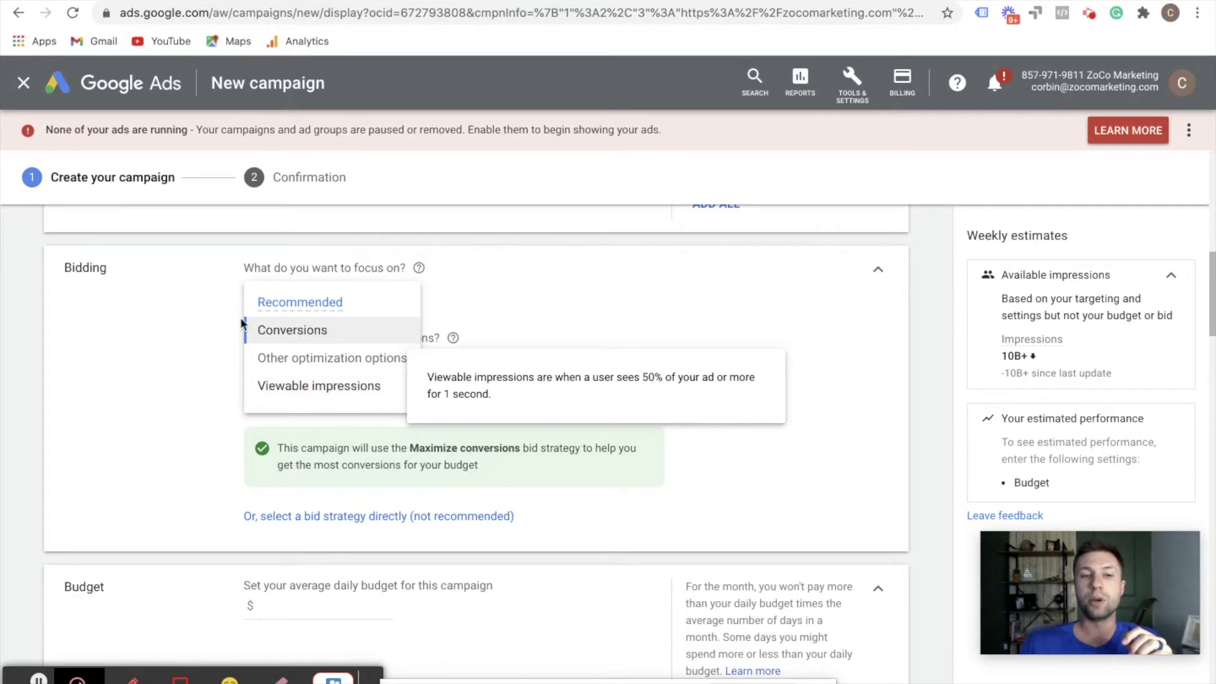
{"action": "mouse_move", "coordinate": [290, 334]}
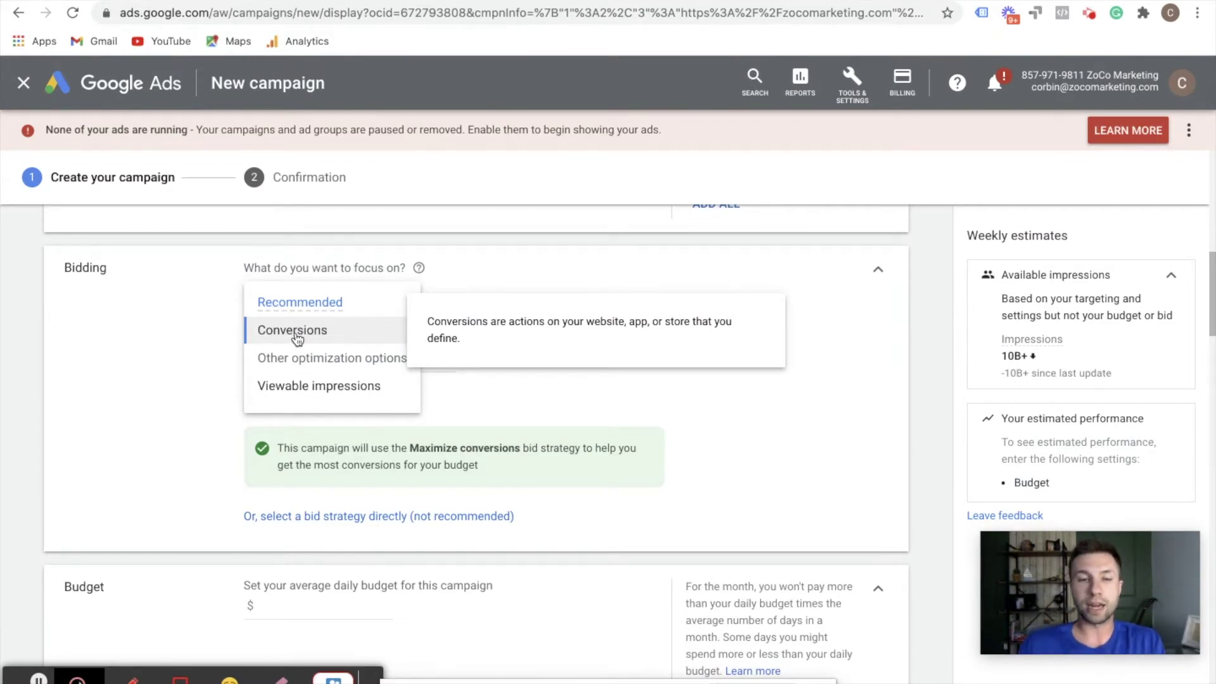
{"action": "left_click", "coordinate": [296, 339]}
- Choose manually set bids as the way to get conversions for the campaign
{"action": "scroll", "coordinate": [190, 391], "scroll_direction": "down", "scroll_amount": 1}
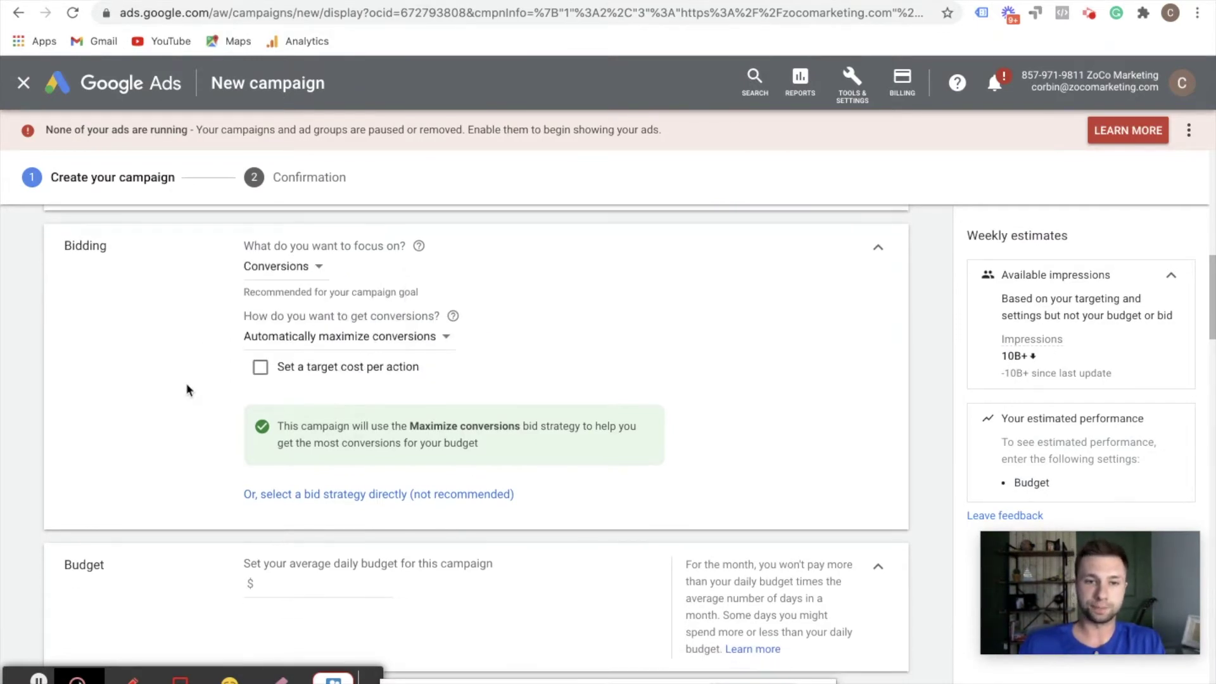
{"action": "left_click", "coordinate": [412, 339]}
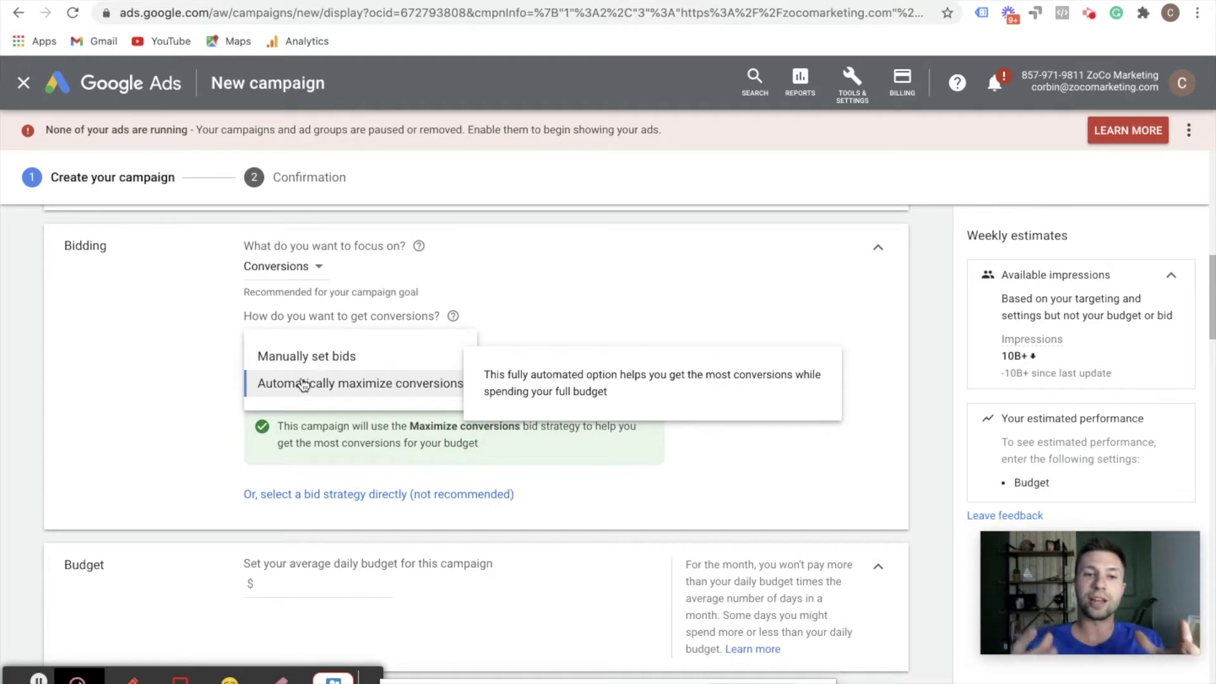
{"action": "left_click", "coordinate": [303, 359]}
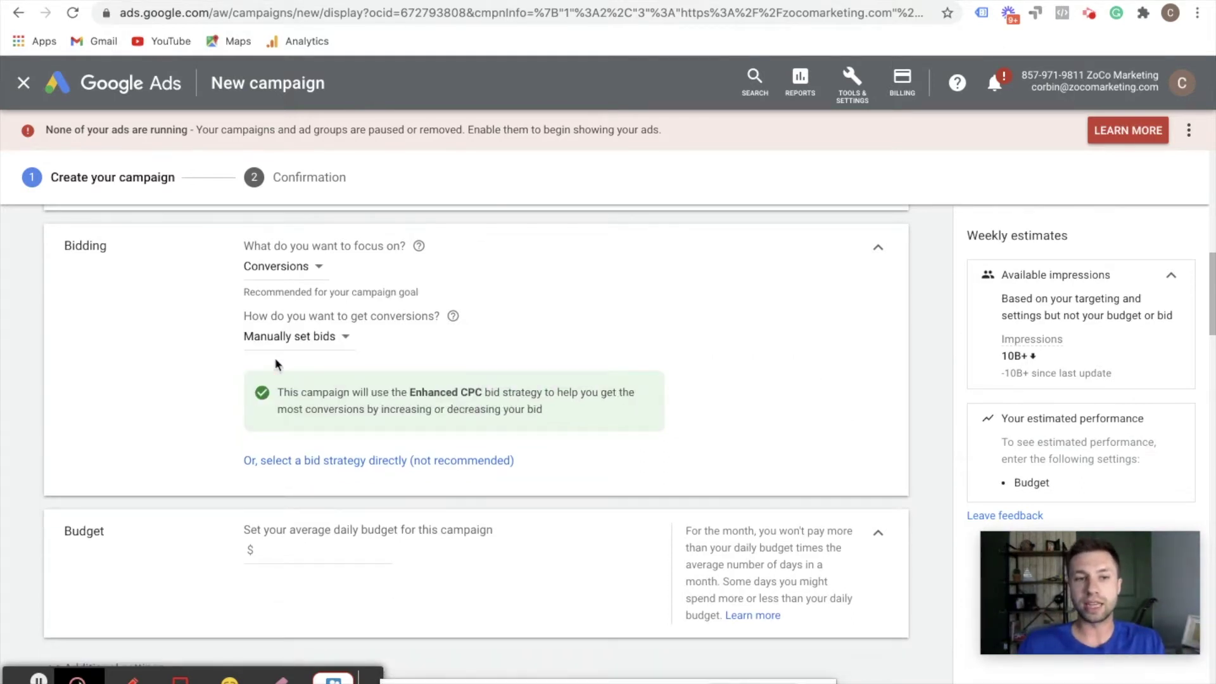
{"action": "scroll", "coordinate": [245, 456], "scroll_direction": "down", "scroll_amount": 1}
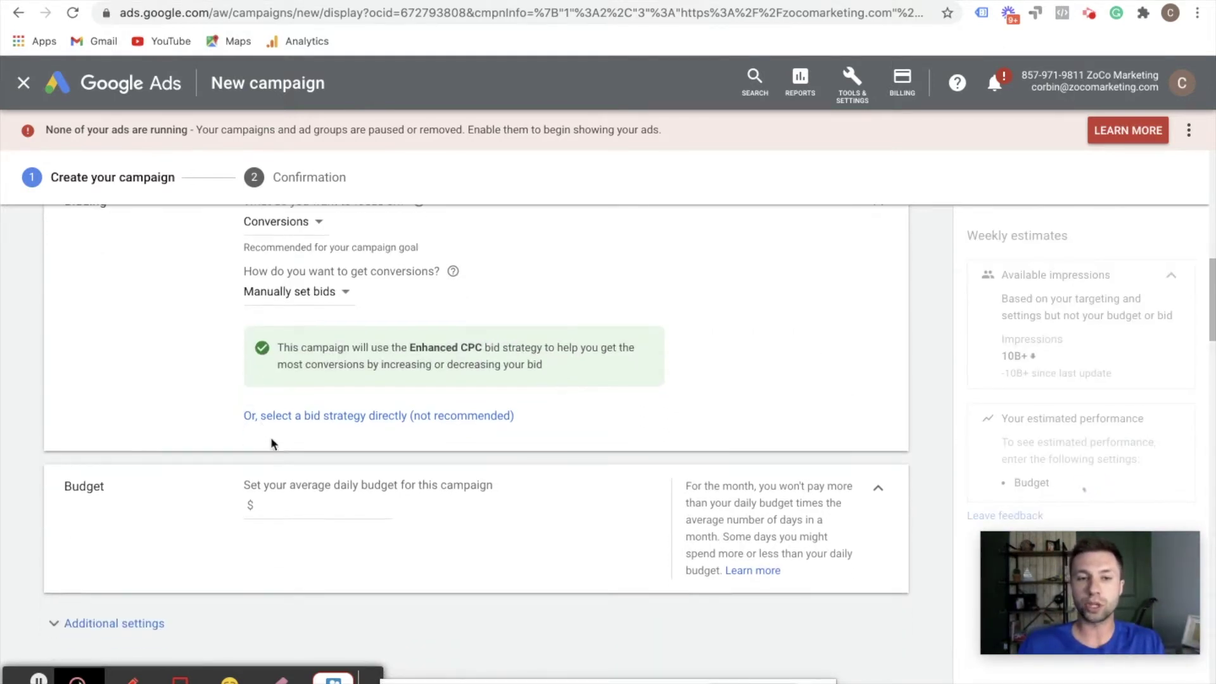
{"action": "scroll", "coordinate": [332, 420], "scroll_direction": "up", "scroll_amount": 1}
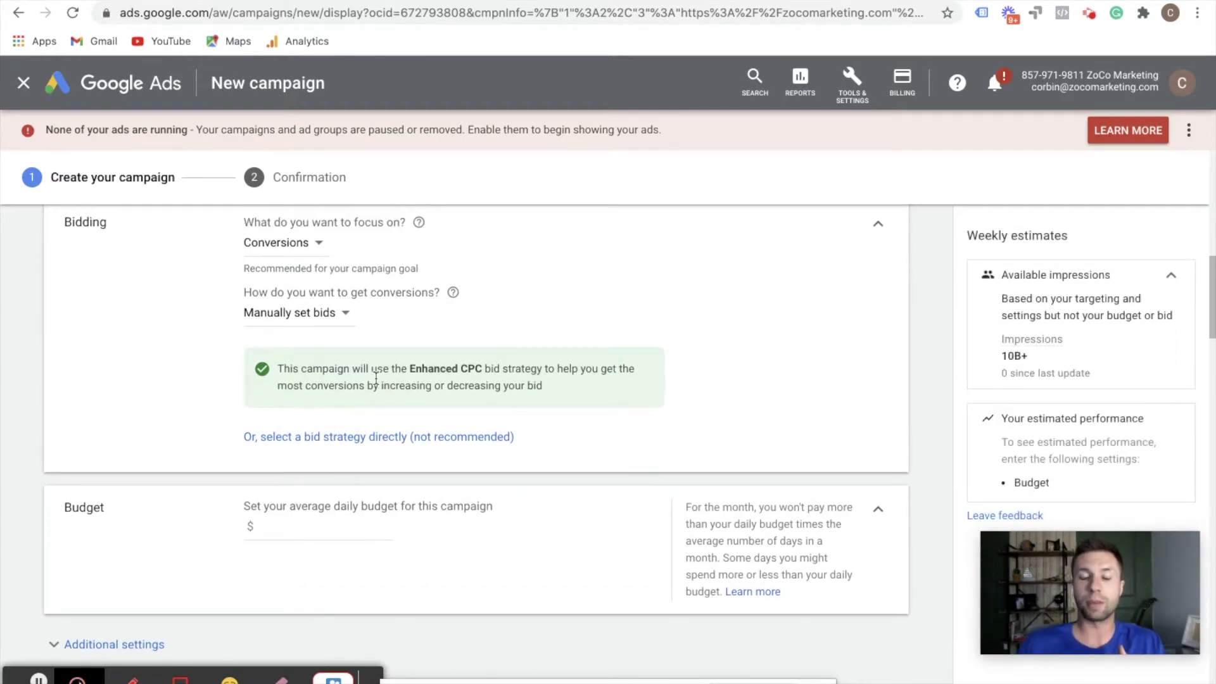
{"action": "left_click", "coordinate": [343, 314]}
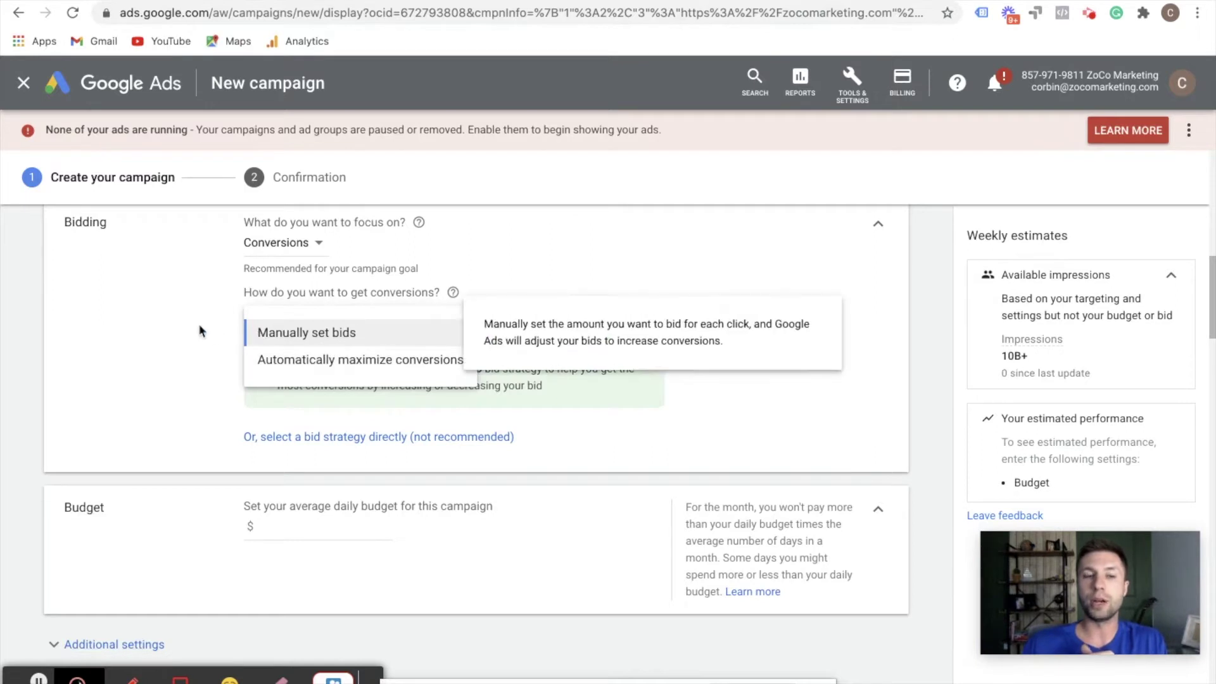
{"action": "left_click", "coordinate": [239, 324]}
- Switch to selecting the bid strategy directly, keep Manual CPC with Enhanced CPC enabled, and collapse the bidding section
{"action": "scroll", "coordinate": [214, 387], "scroll_direction": "down", "scroll_amount": 2}
{"action": "scroll", "coordinate": [397, 375], "scroll_direction": "up", "scroll_amount": 1}
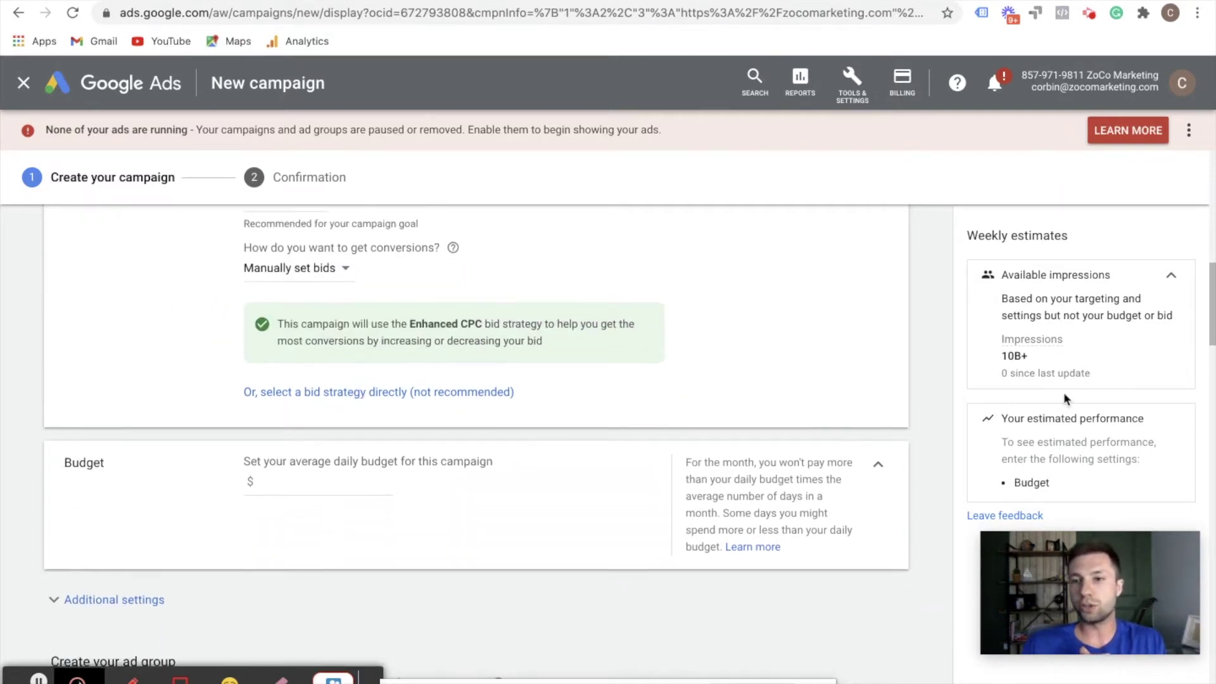
{"action": "scroll", "coordinate": [858, 332], "scroll_direction": "down", "scroll_amount": 1}
{"action": "left_click", "coordinate": [338, 370]}
{"action": "scroll", "coordinate": [392, 361], "scroll_direction": "up", "scroll_amount": 1}
{"action": "left_click", "coordinate": [439, 327]}
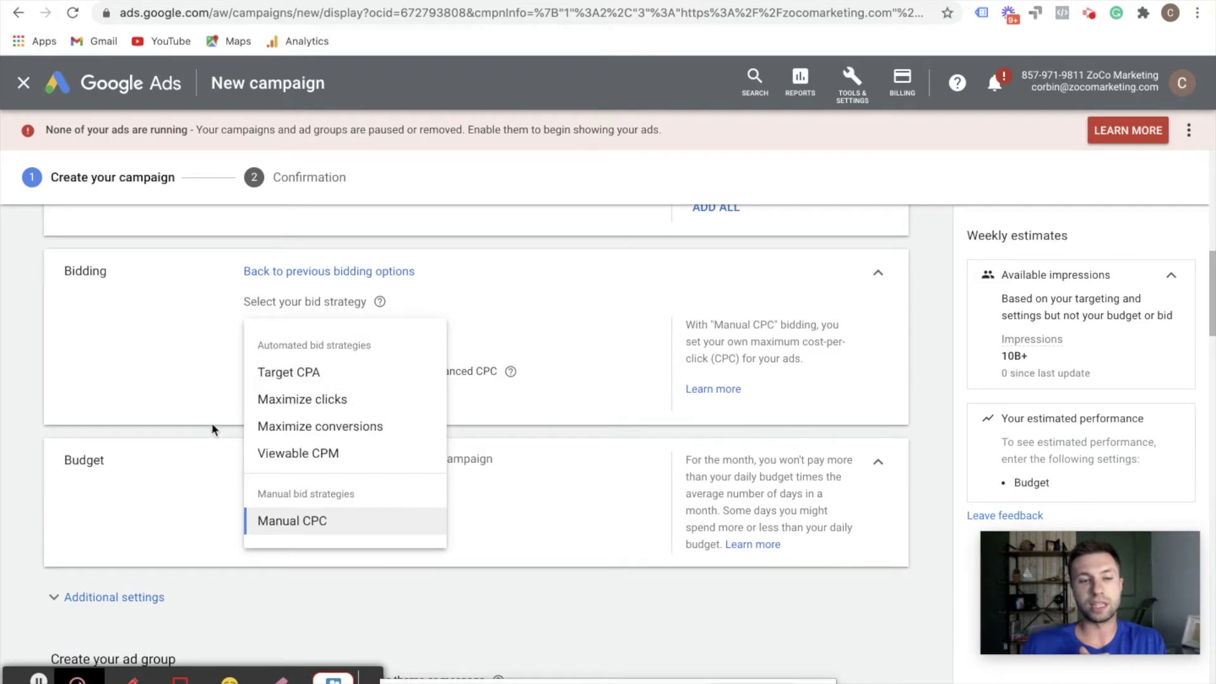
{"action": "left_click", "coordinate": [190, 365]}
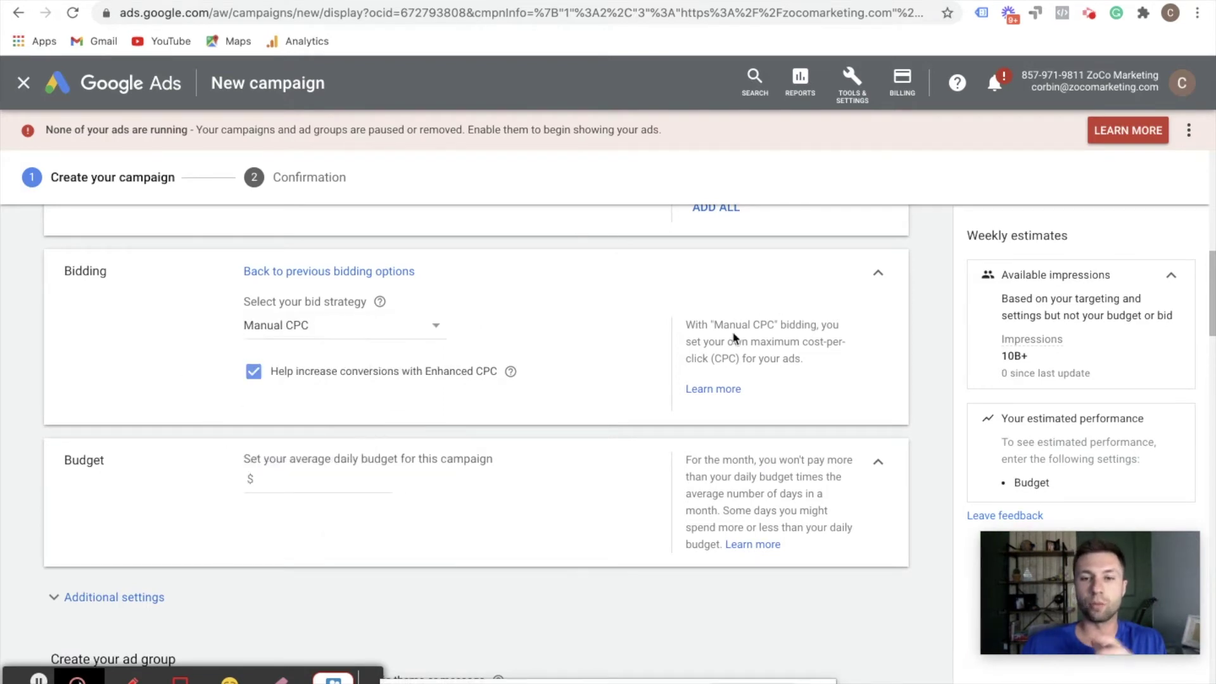
{"action": "scroll", "coordinate": [752, 324], "scroll_direction": "up", "scroll_amount": 1}
{"action": "left_click", "coordinate": [877, 298]}
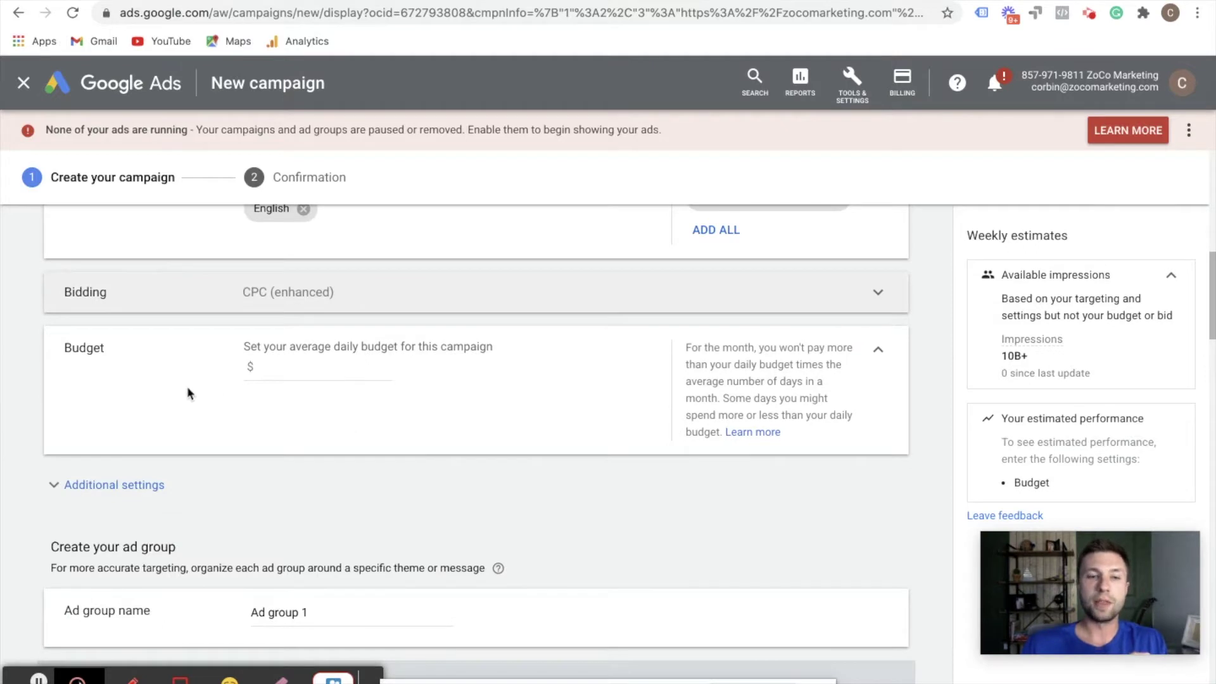
- Set the campaign's average daily budget to $20 and examine the weekly performance estimates
{"action": "left_click", "coordinate": [309, 366]}
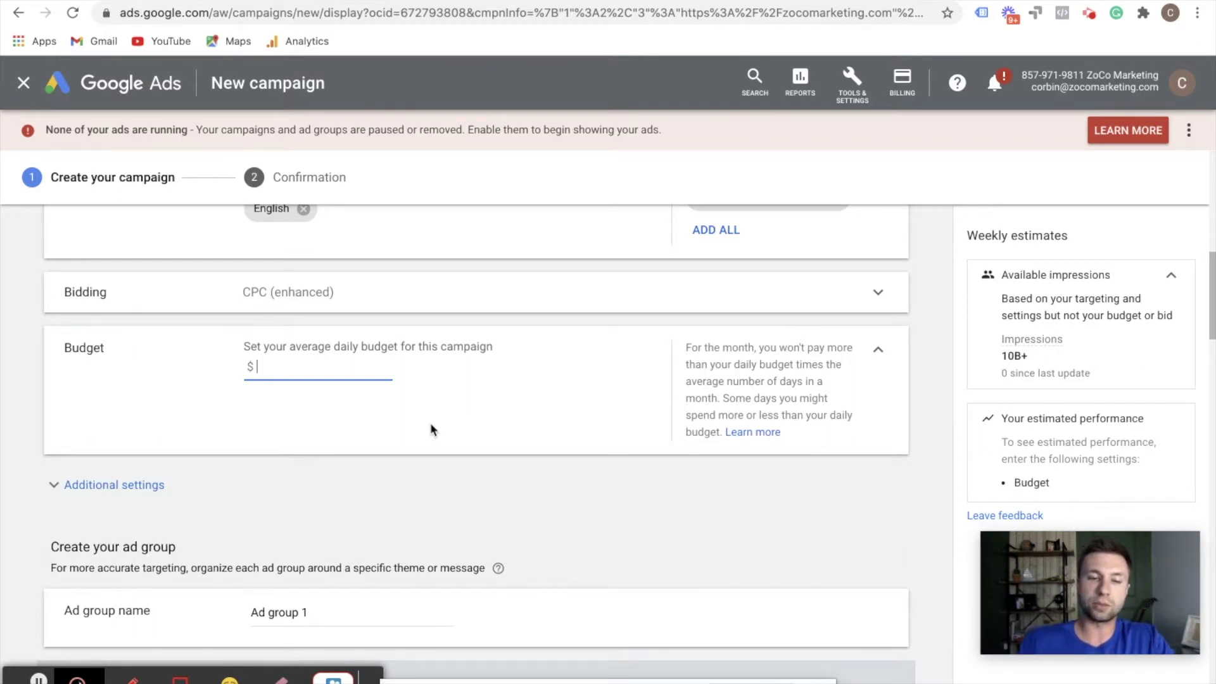
{"action": "type", "text": "20"}
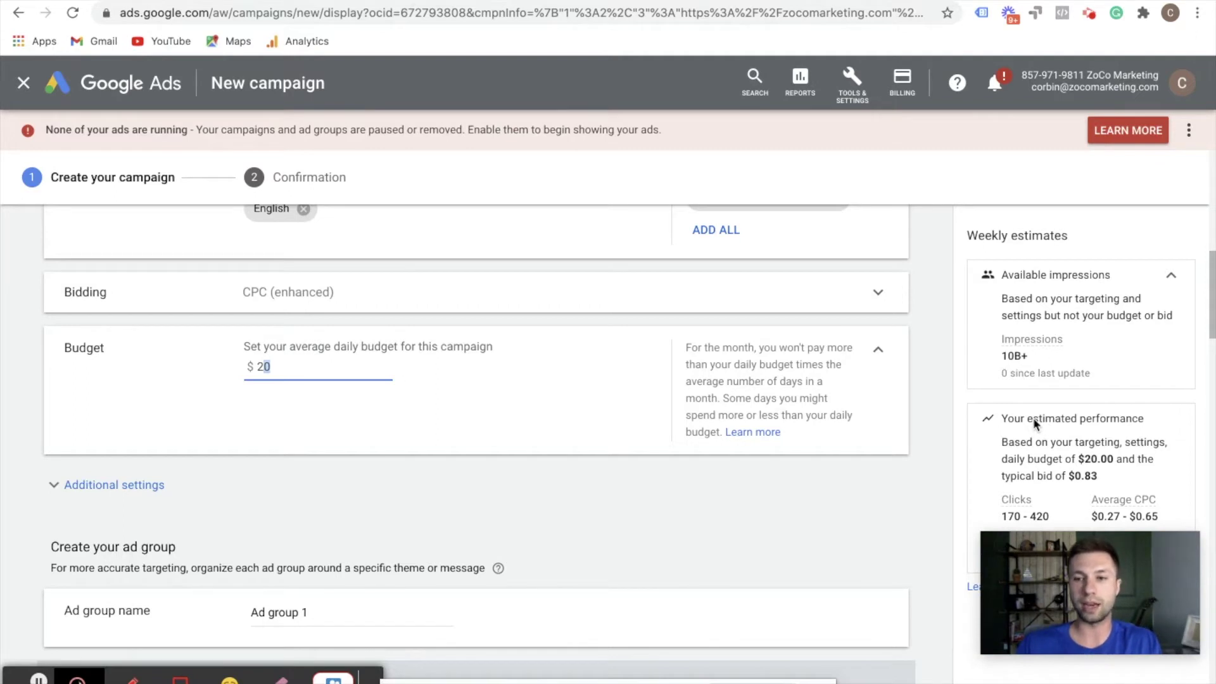
{"action": "scroll", "coordinate": [1032, 421], "scroll_direction": "down", "scroll_amount": 3}
{"action": "left_click_drag", "start_coordinate": [1033, 553], "coordinate": [960, 619]}
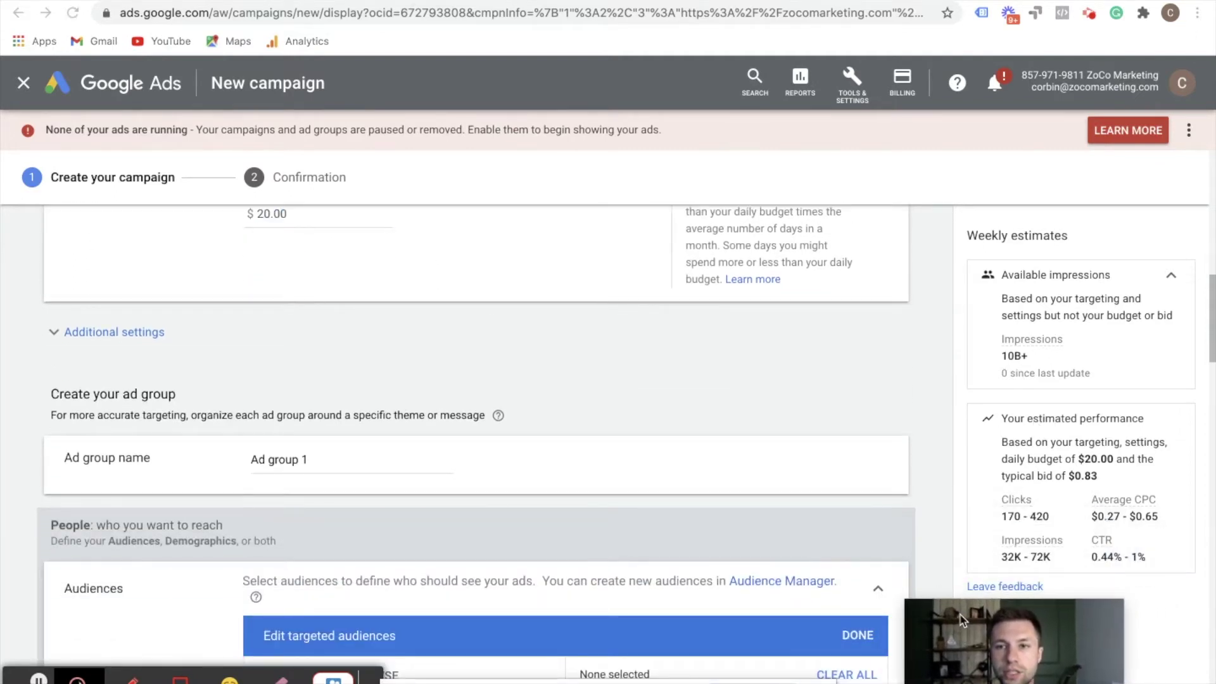
{"action": "scroll", "coordinate": [1046, 359], "scroll_direction": "down", "scroll_amount": 1}
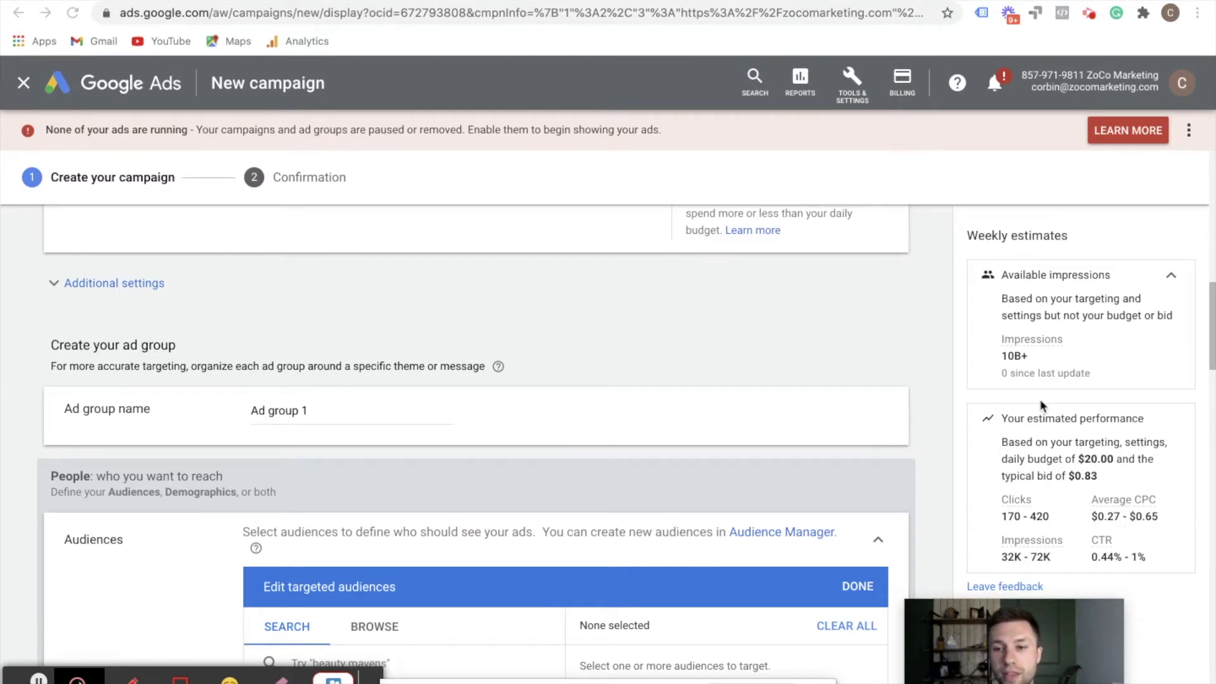
{"action": "mouse_move", "coordinate": [992, 659]}
{"action": "left_click_drag", "start_coordinate": [992, 659], "coordinate": [932, 183]}
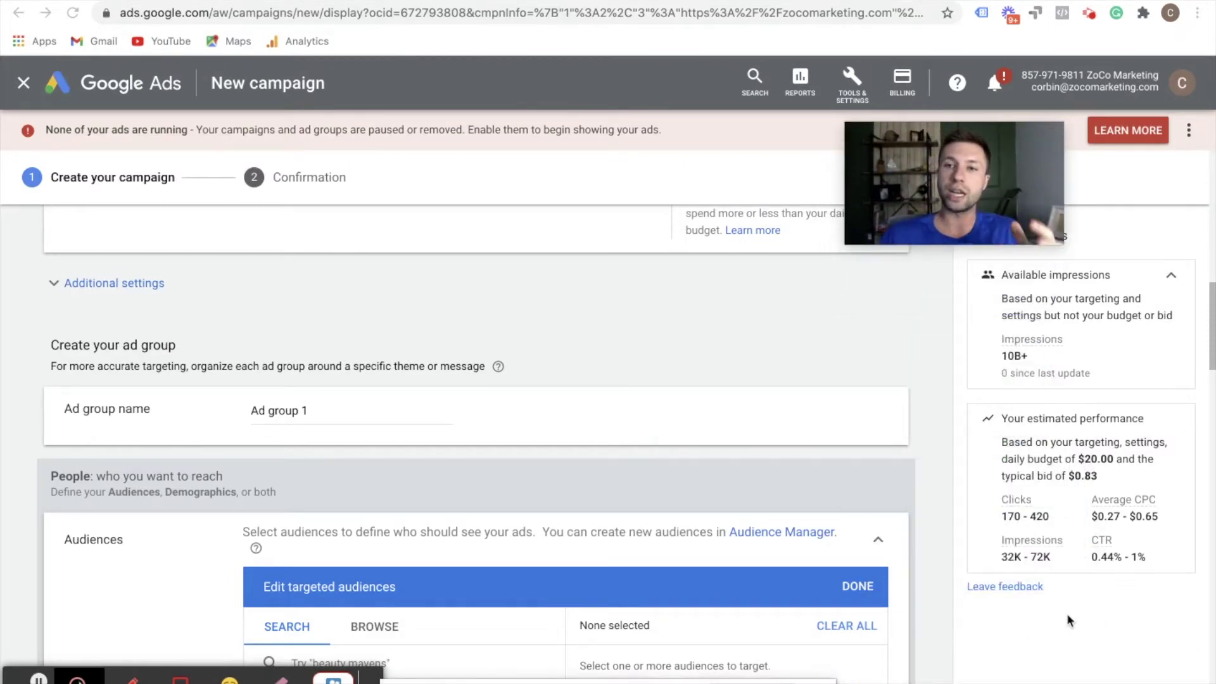
- Expand the additional campaign settings and review them from ad rotation and schedule through devices, conversions and content exclusions
{"action": "scroll", "coordinate": [564, 447], "scroll_direction": "up", "scroll_amount": 3}
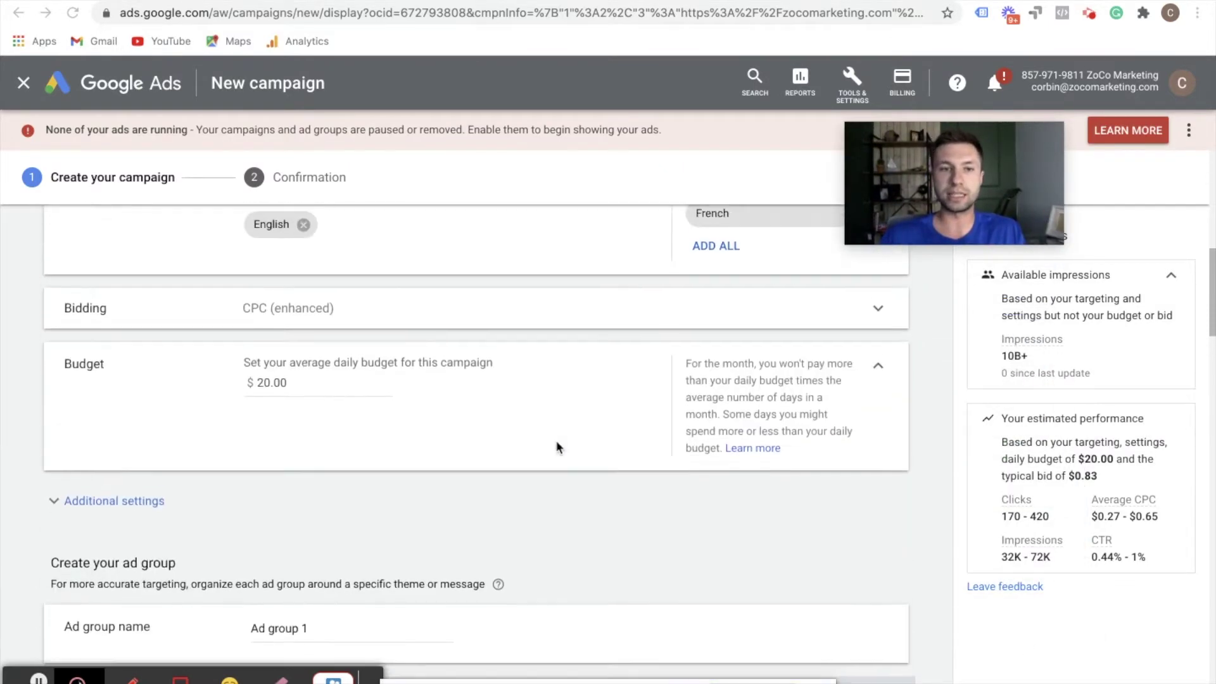
{"action": "scroll", "coordinate": [415, 428], "scroll_direction": "down", "scroll_amount": 1}
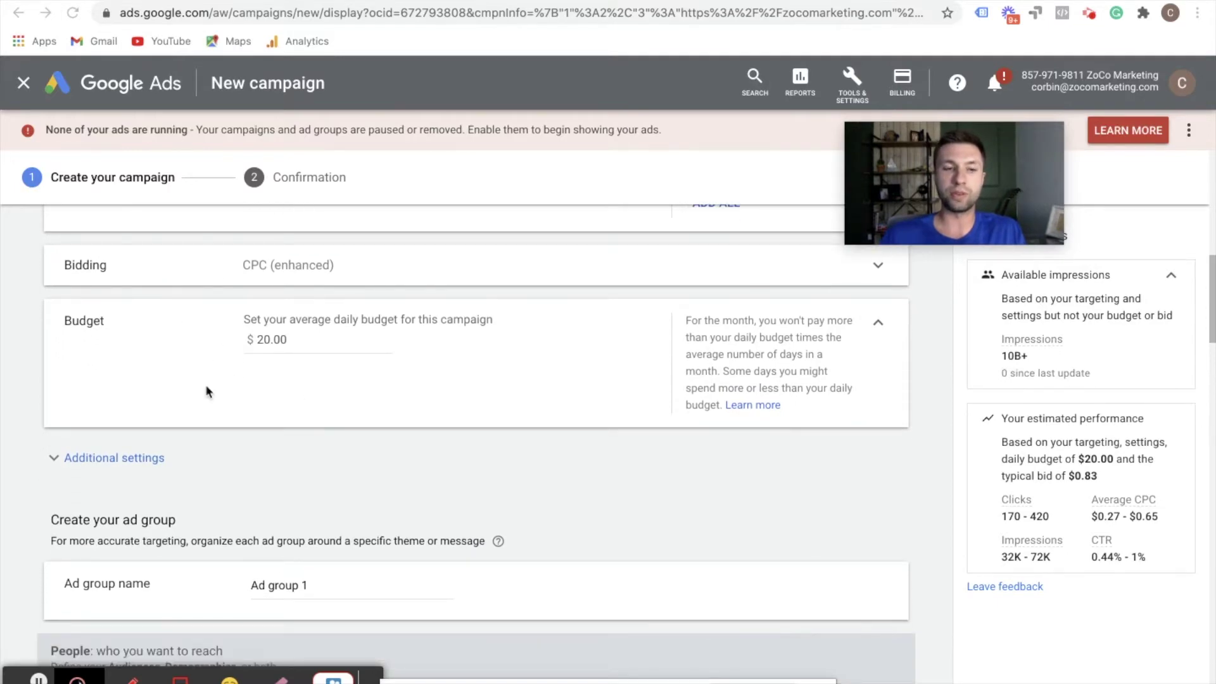
{"action": "scroll", "coordinate": [120, 432], "scroll_direction": "down", "scroll_amount": 1}
{"action": "left_click", "coordinate": [104, 393]}
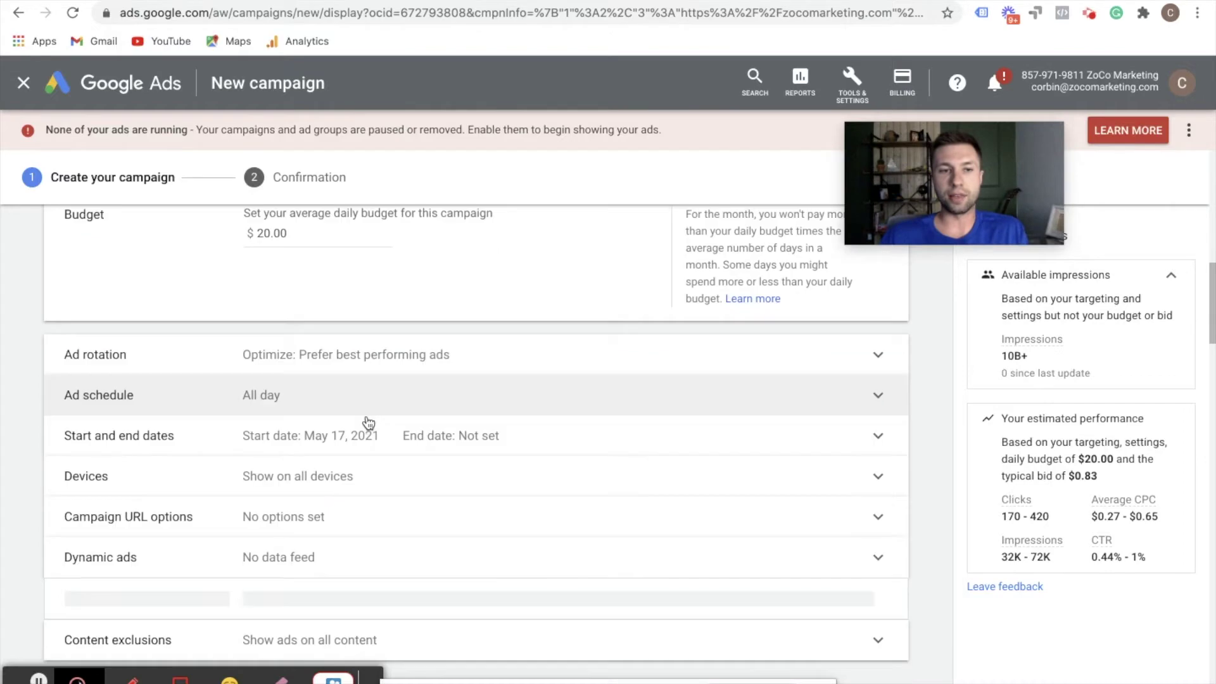
{"action": "scroll", "coordinate": [367, 423], "scroll_direction": "down", "scroll_amount": 1}
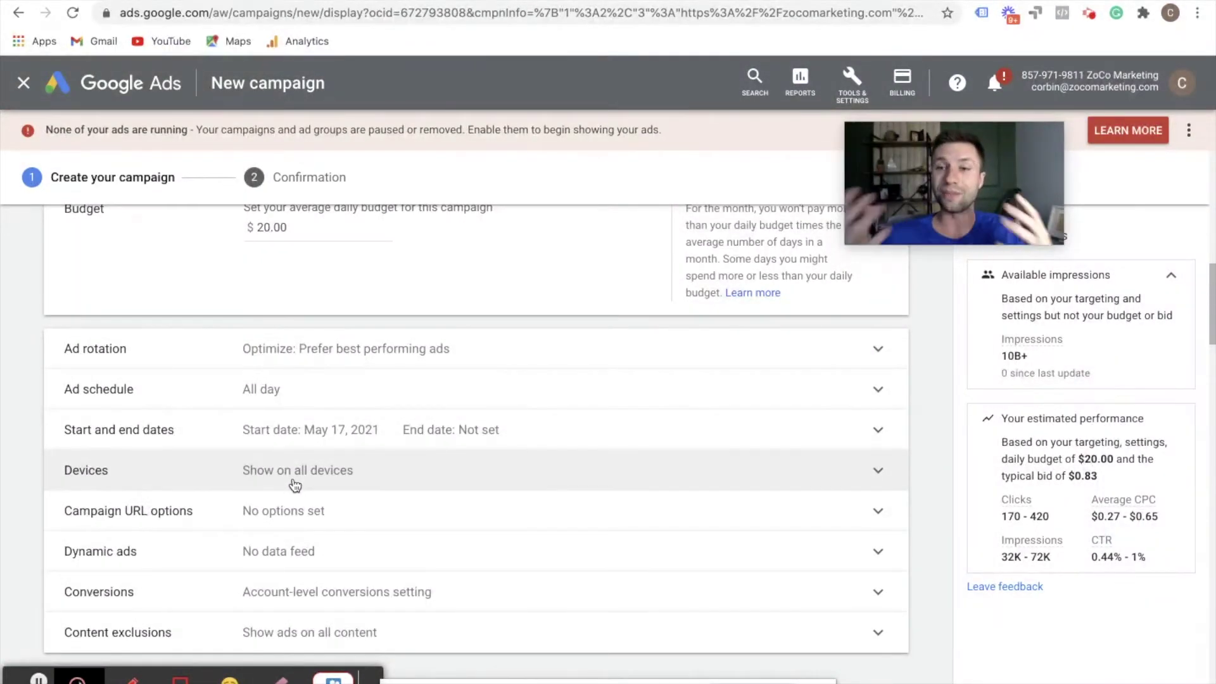
{"action": "scroll", "coordinate": [294, 510], "scroll_direction": "down", "scroll_amount": 1}
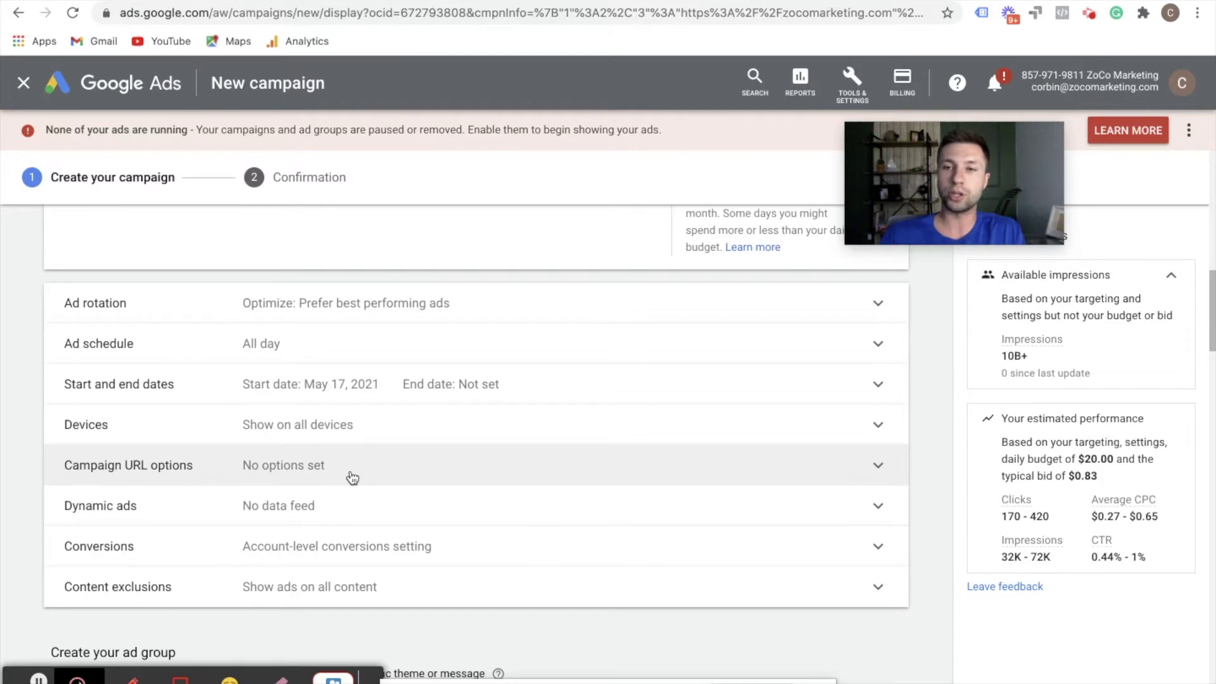
{"action": "scroll", "coordinate": [353, 478], "scroll_direction": "down", "scroll_amount": 2}
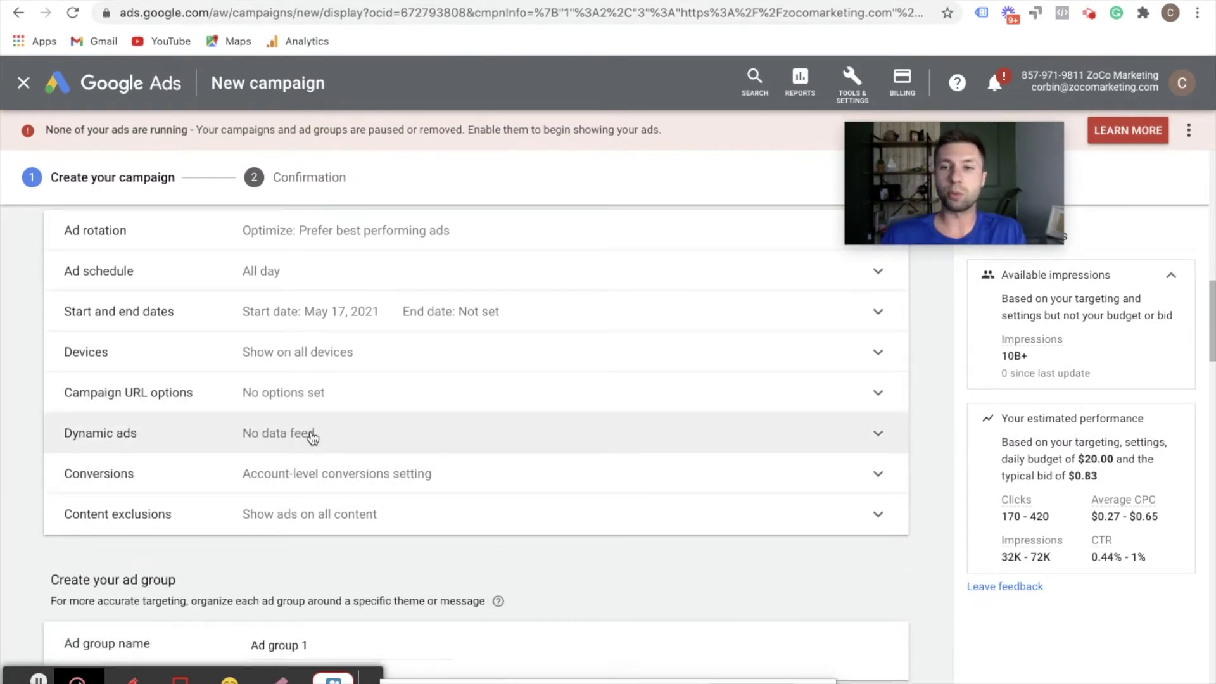
{"action": "scroll", "coordinate": [314, 434], "scroll_direction": "down", "scroll_amount": 1}
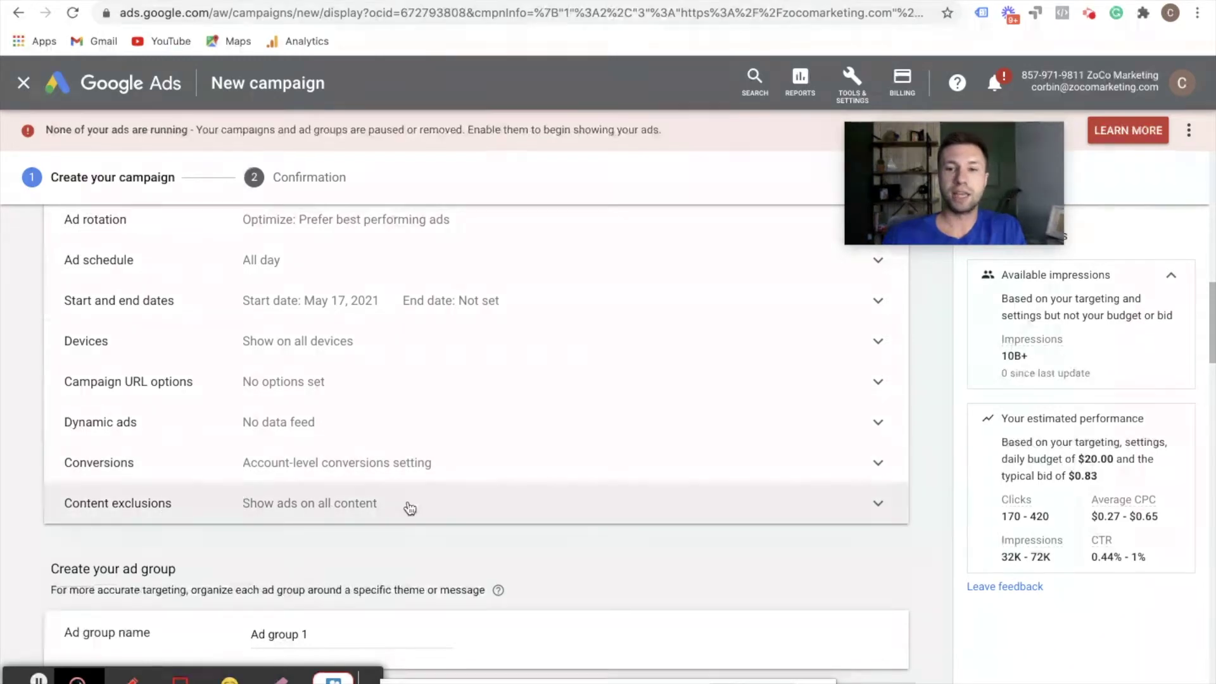
{"action": "scroll", "coordinate": [470, 453], "scroll_direction": "up", "scroll_amount": 3}
{"action": "scroll", "coordinate": [494, 437], "scroll_direction": "down", "scroll_amount": 2}
{"action": "scroll", "coordinate": [496, 439], "scroll_direction": "down", "scroll_amount": 3}
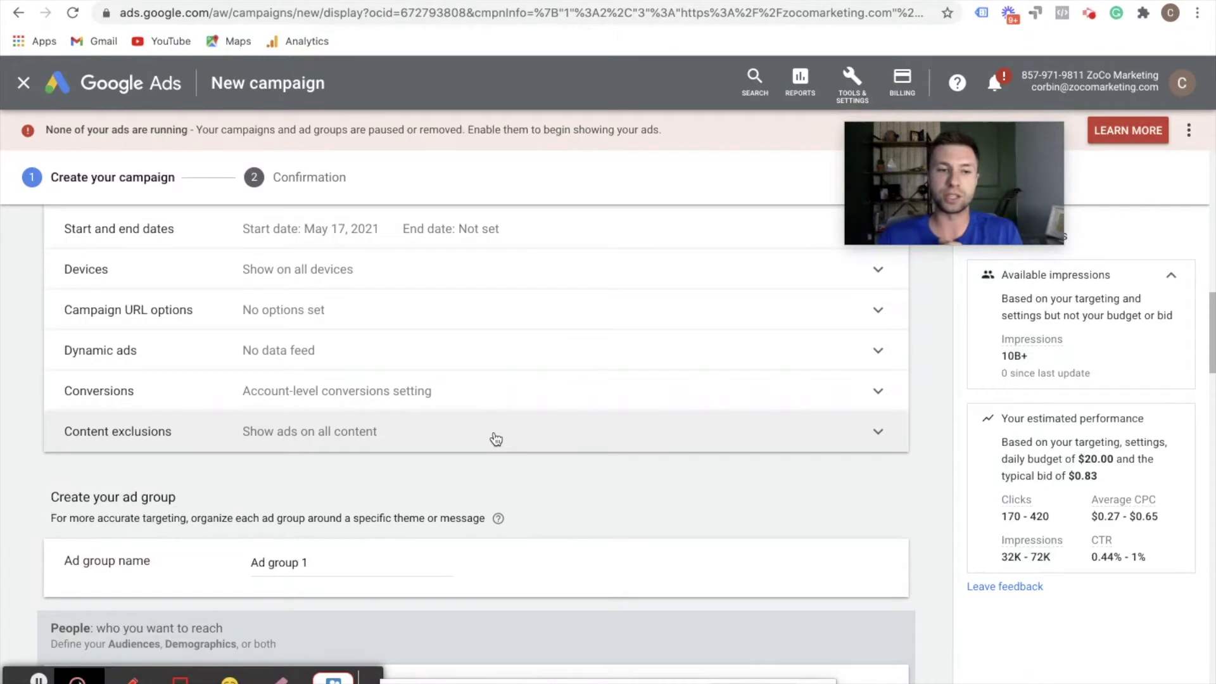
- Review the ad group's suggested target audiences and switch to browsing audiences by category
{"action": "scroll", "coordinate": [340, 424], "scroll_direction": "down", "scroll_amount": 4}
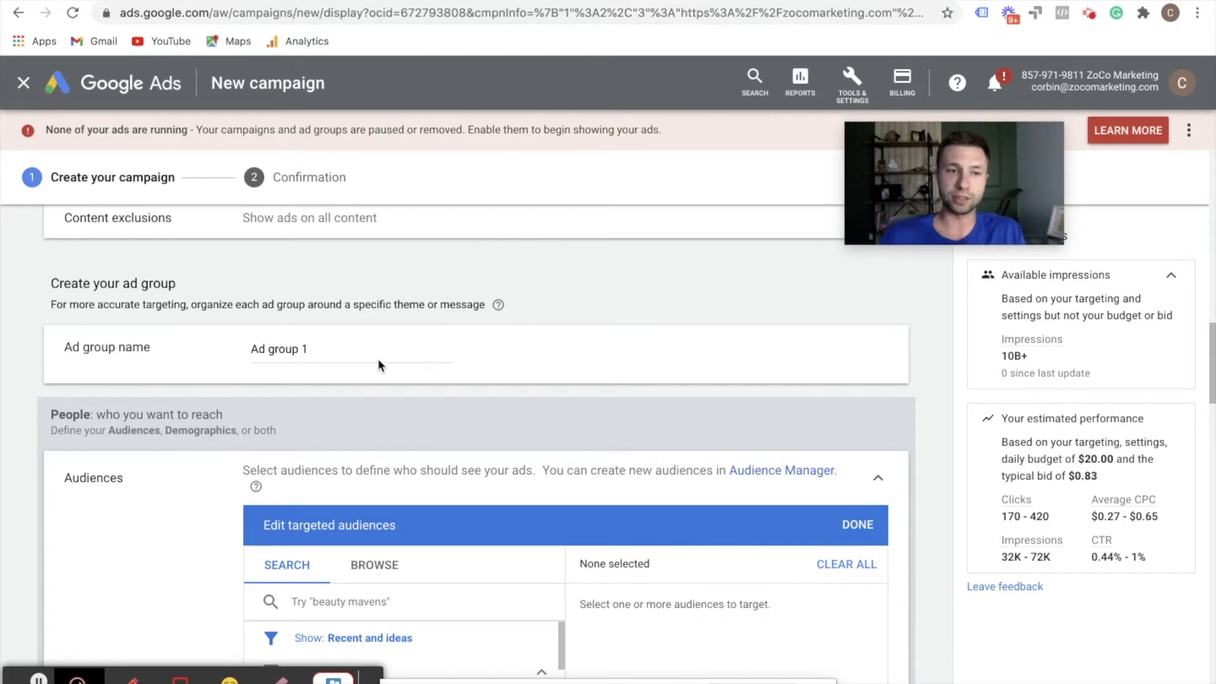
{"action": "scroll", "coordinate": [364, 366], "scroll_direction": "down", "scroll_amount": 3}
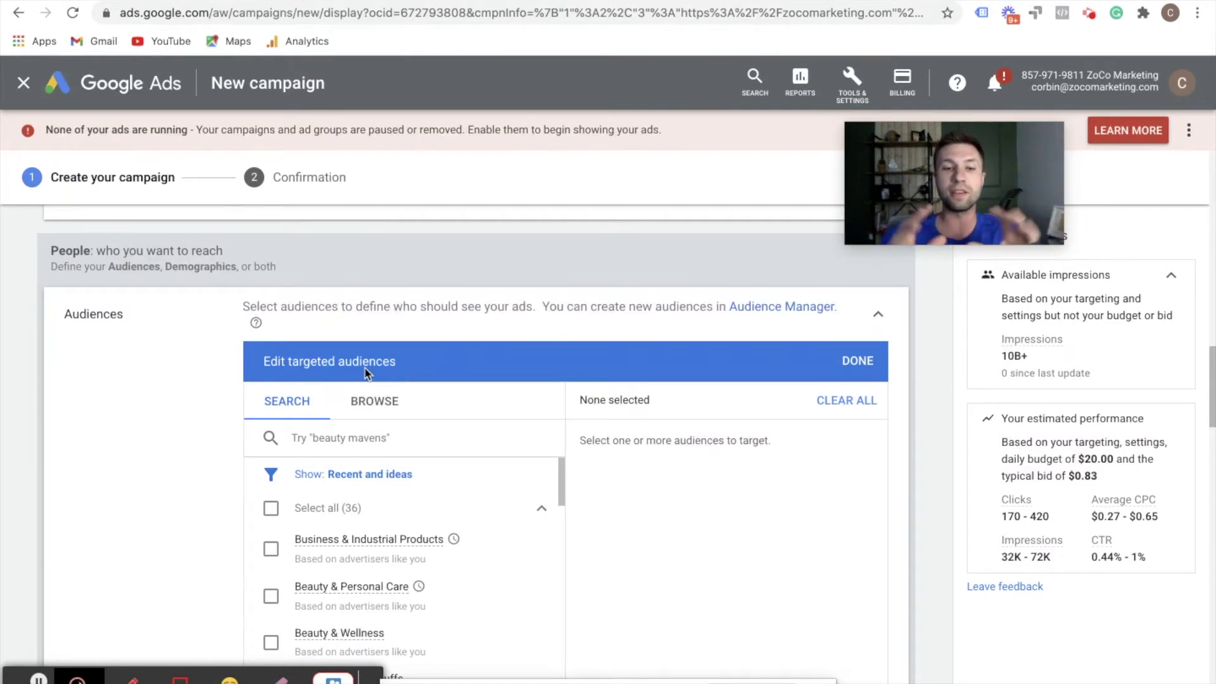
{"action": "scroll", "coordinate": [165, 367], "scroll_direction": "down", "scroll_amount": 2}
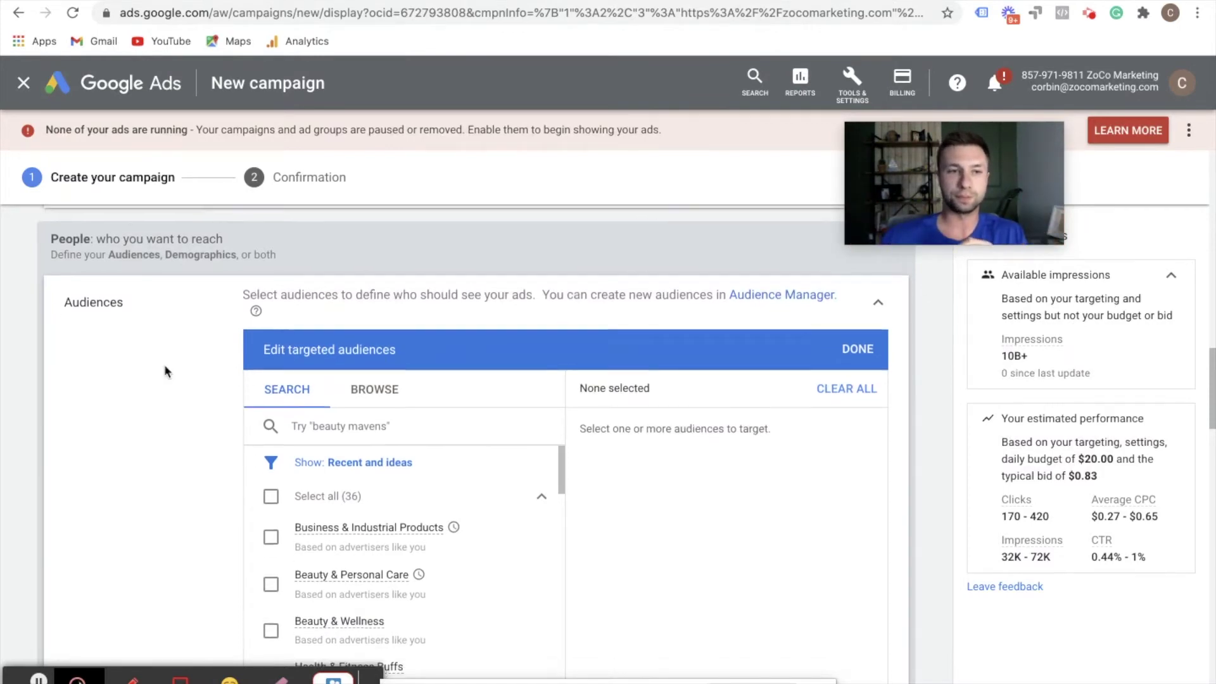
{"action": "scroll", "coordinate": [165, 368], "scroll_direction": "up", "scroll_amount": 1}
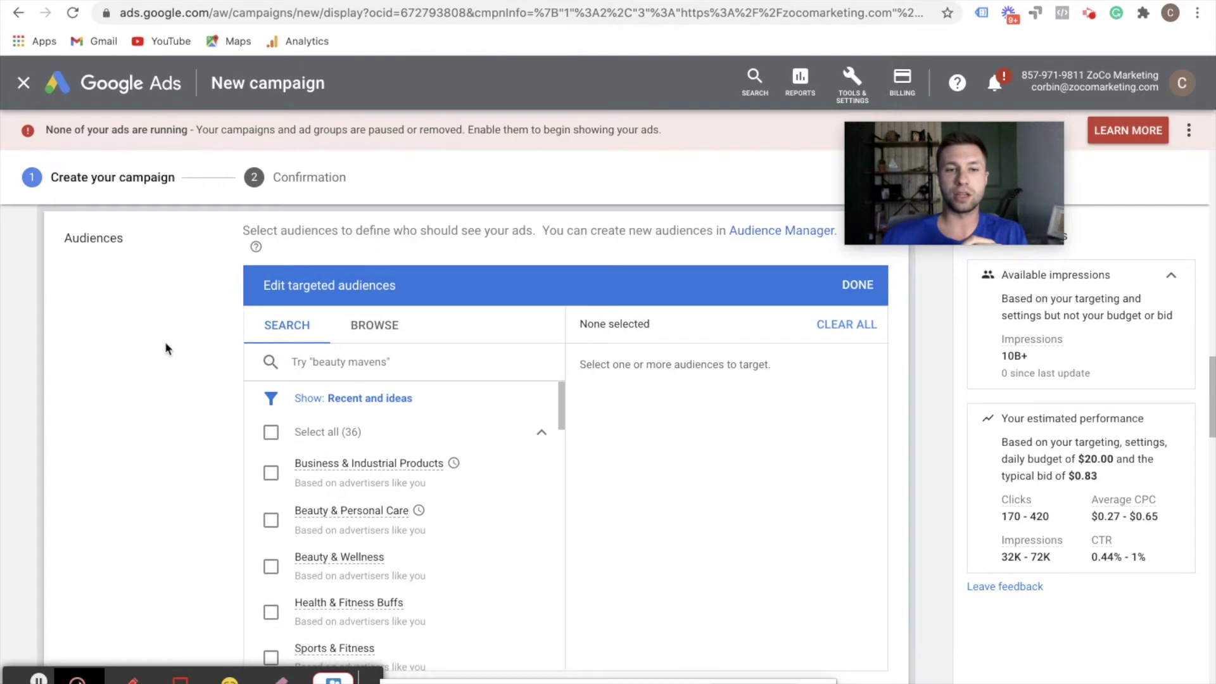
{"action": "scroll", "coordinate": [372, 476], "scroll_direction": "down", "scroll_amount": 3}
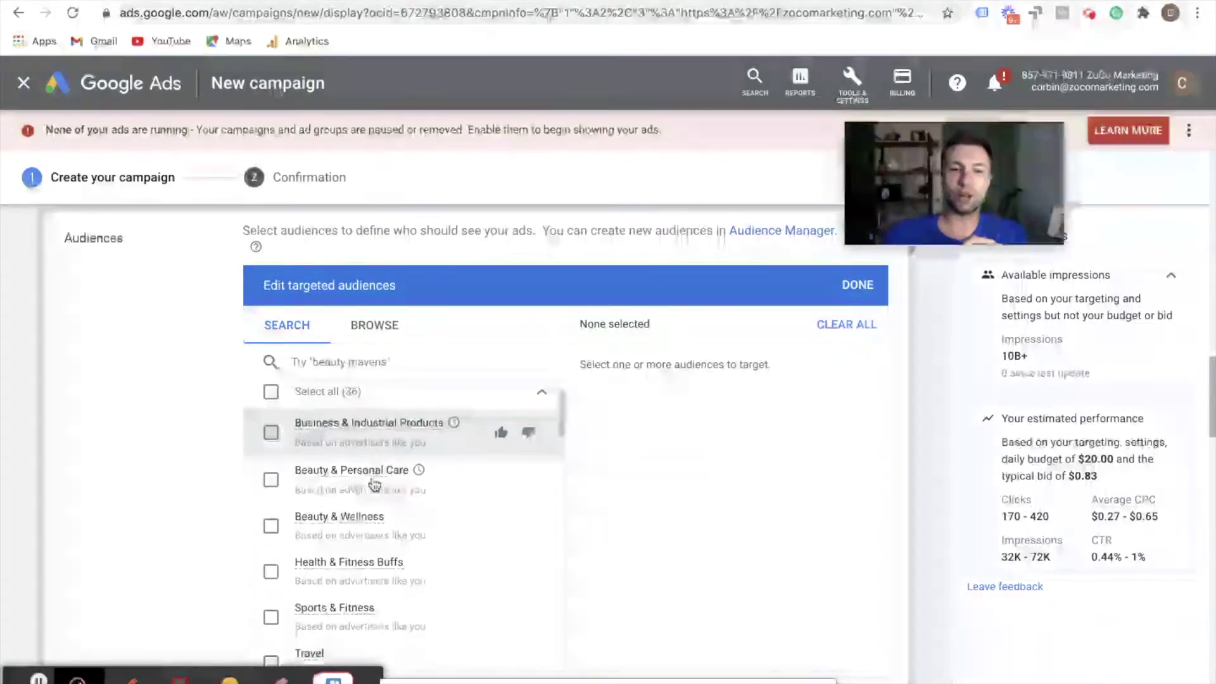
{"action": "scroll", "coordinate": [373, 473], "scroll_direction": "up", "scroll_amount": 3}
{"action": "left_click", "coordinate": [375, 336]}
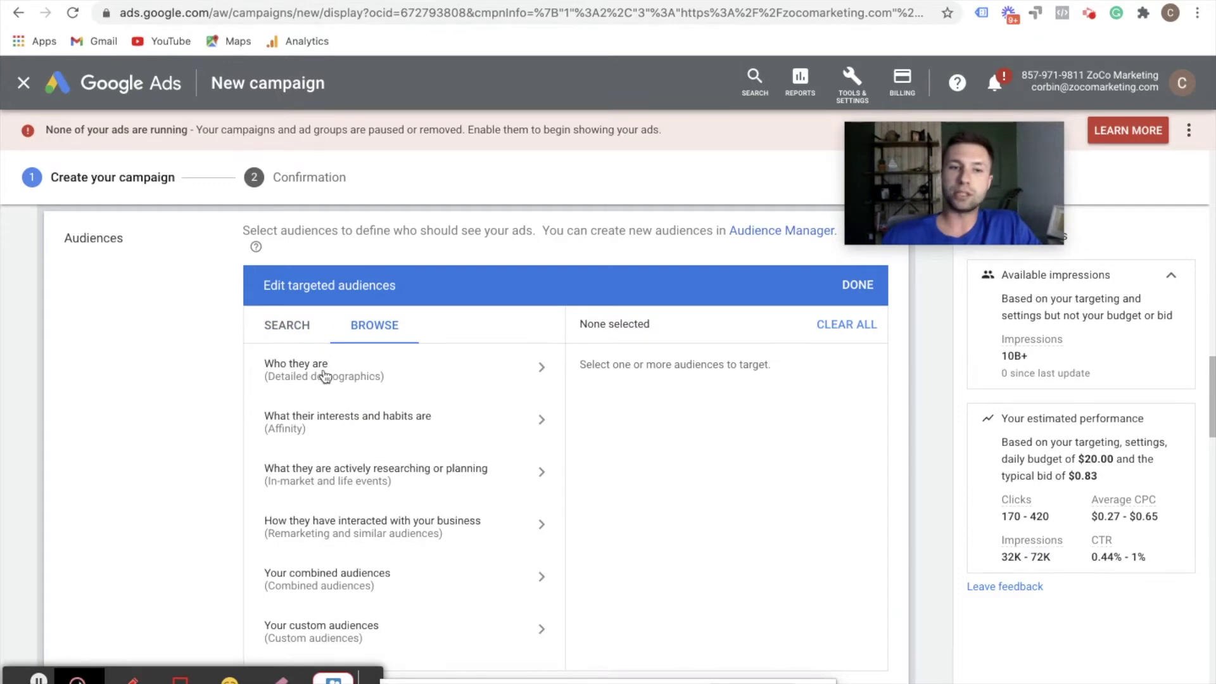
- Examine the detailed demographics audiences, expanding the parental status, marital status, education and homeownership status groups
{"action": "left_click", "coordinate": [479, 373]}
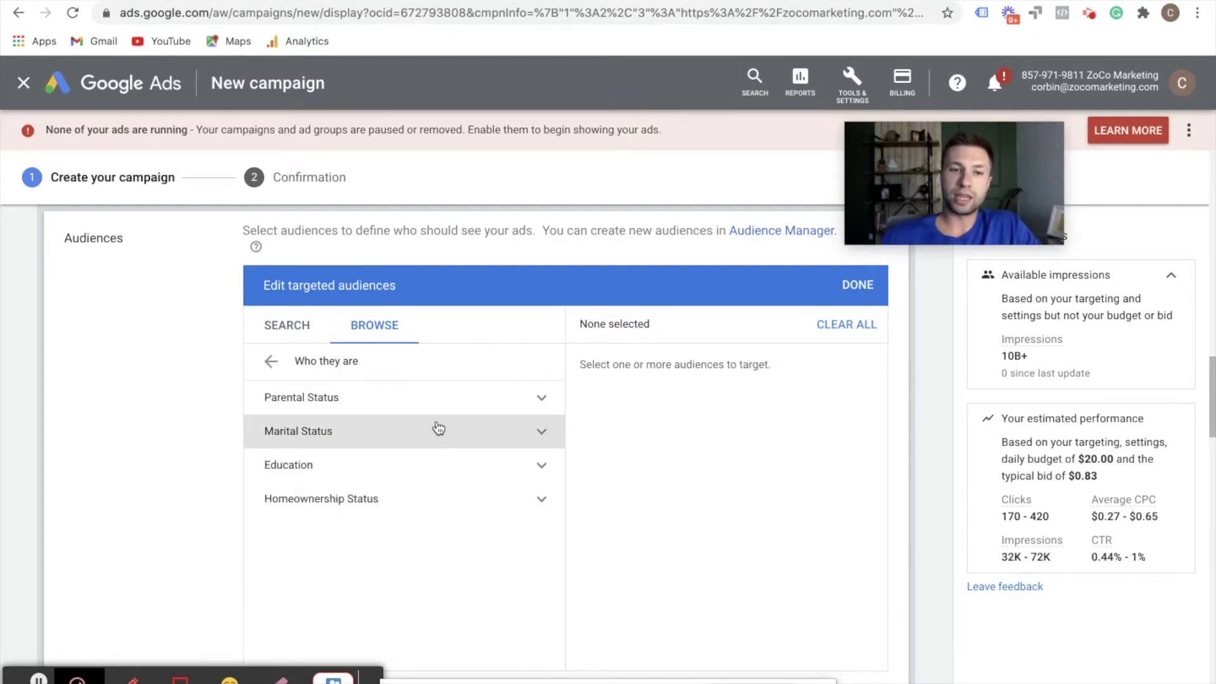
{"action": "left_click", "coordinate": [468, 411]}
{"action": "left_click", "coordinate": [469, 426]}
{"action": "scroll", "coordinate": [449, 459], "scroll_direction": "down", "scroll_amount": 1}
{"action": "scroll", "coordinate": [418, 523], "scroll_direction": "up", "scroll_amount": 3}
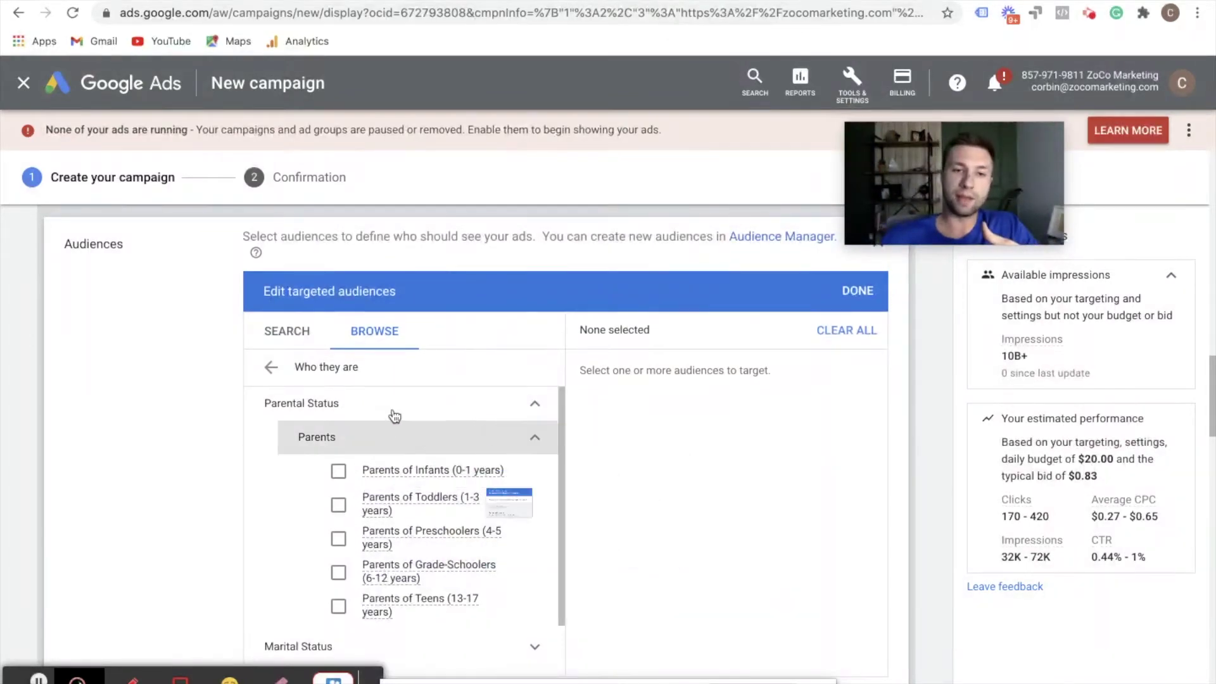
{"action": "left_click", "coordinate": [537, 408]}
{"action": "left_click", "coordinate": [440, 436]}
{"action": "scroll", "coordinate": [383, 530], "scroll_direction": "down", "scroll_amount": 1}
{"action": "left_click", "coordinate": [491, 533]}
{"action": "scroll", "coordinate": [488, 526], "scroll_direction": "down", "scroll_amount": 4}
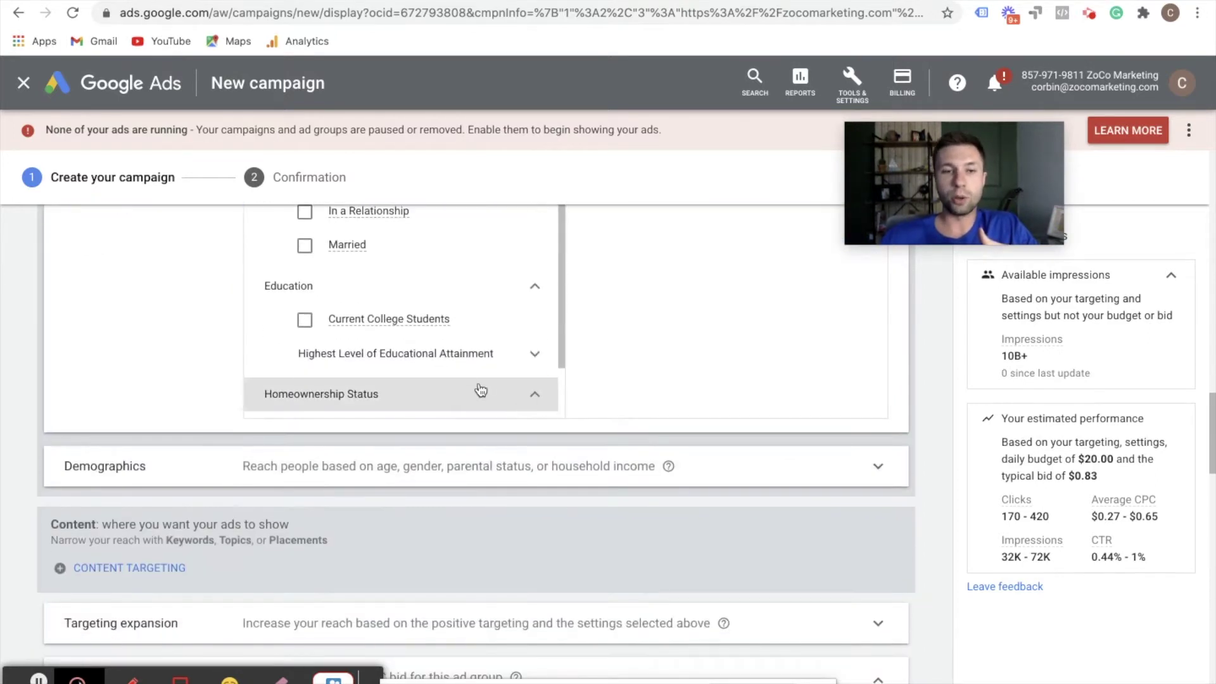
{"action": "scroll", "coordinate": [488, 393], "scroll_direction": "up", "scroll_amount": 3}
{"action": "scroll", "coordinate": [392, 389], "scroll_direction": "up", "scroll_amount": 2}
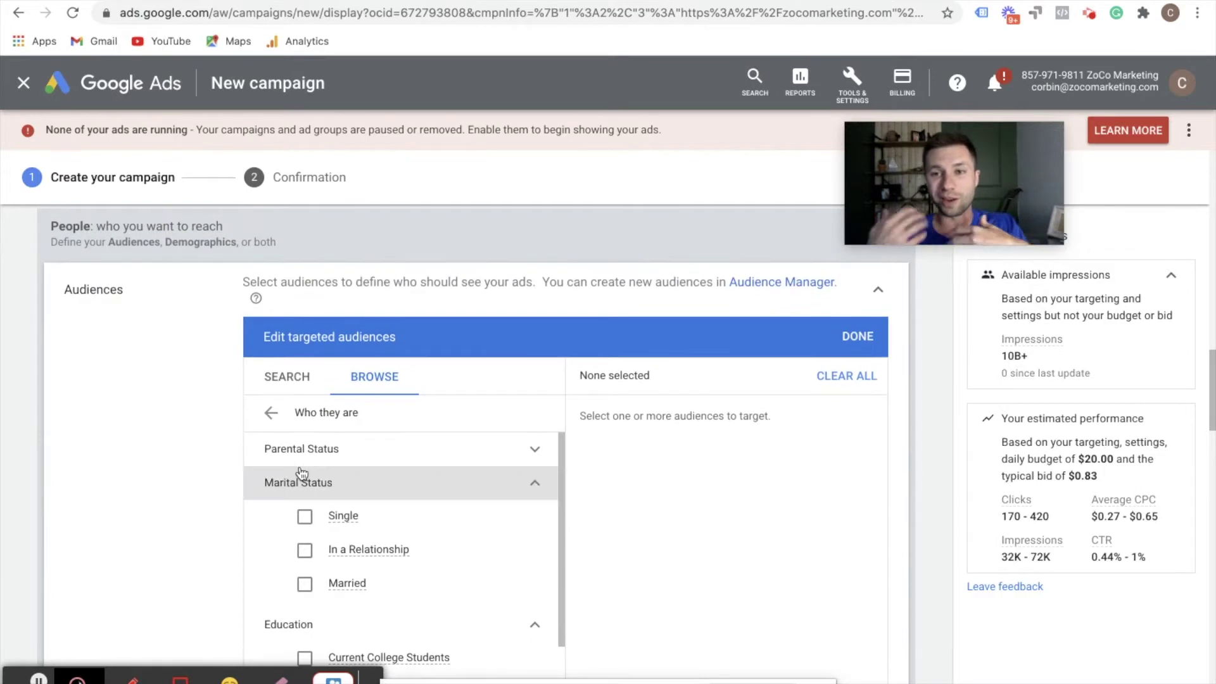
- Return to the audience categories and examine the affinity audiences on interests and habits
{"action": "left_click", "coordinate": [271, 415]}
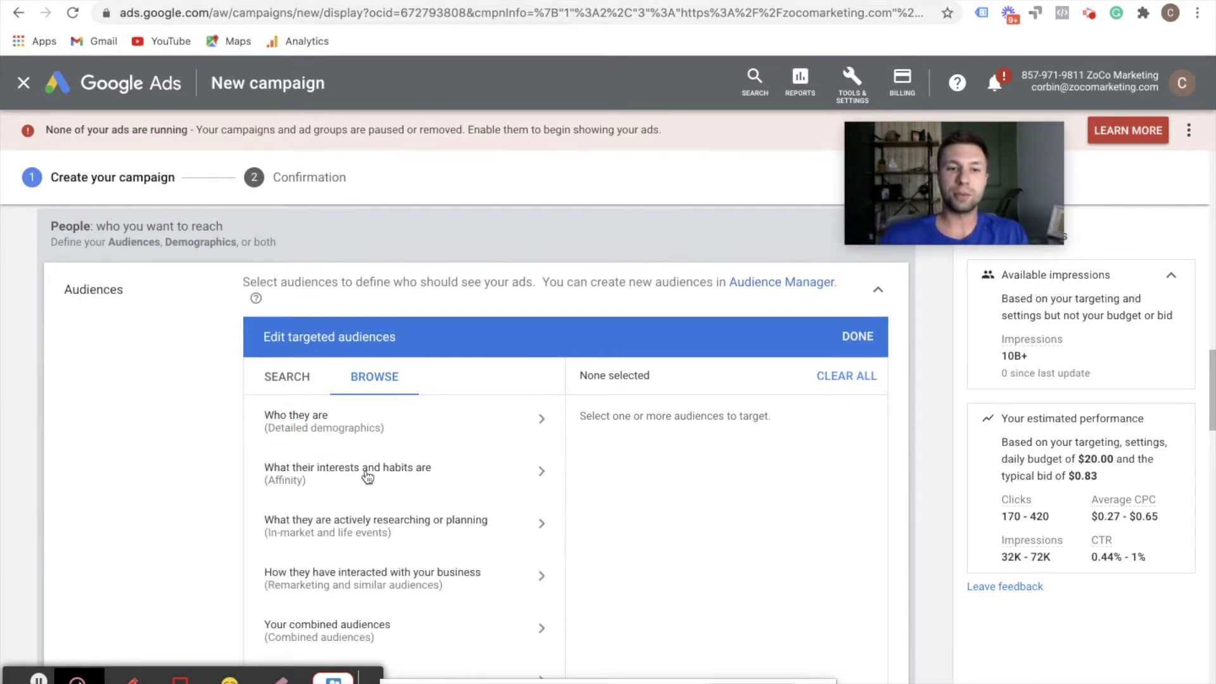
{"action": "scroll", "coordinate": [366, 478], "scroll_direction": "down", "scroll_amount": 1}
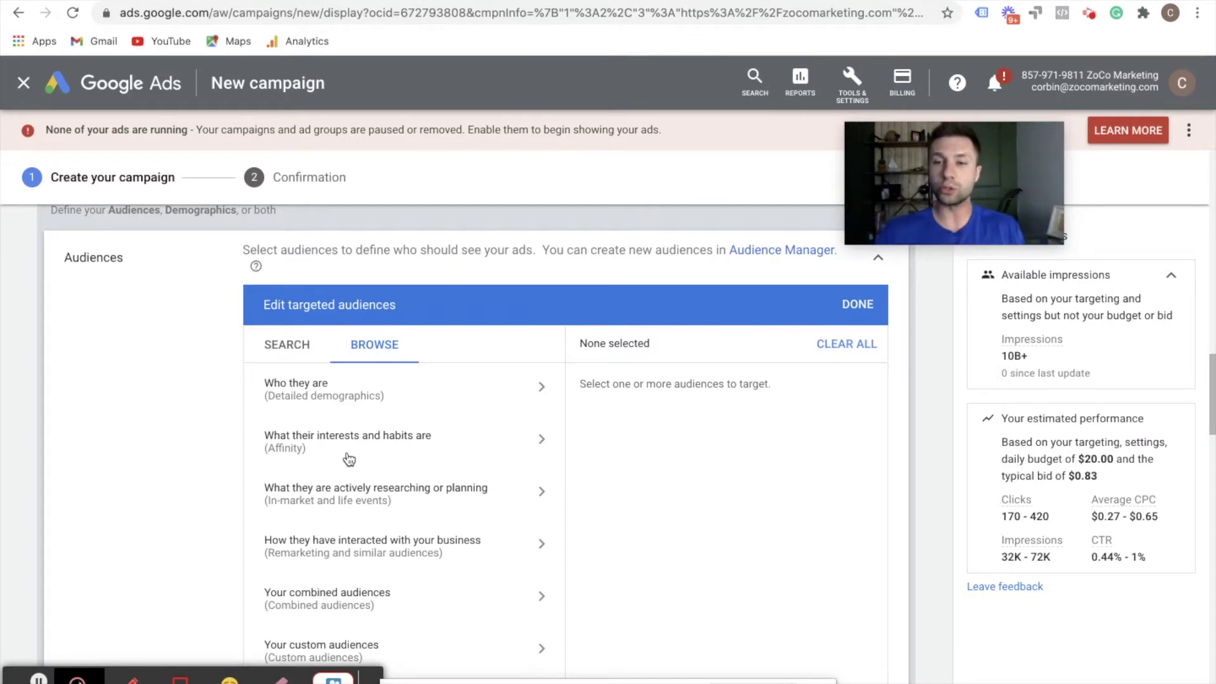
{"action": "left_click", "coordinate": [387, 447]}
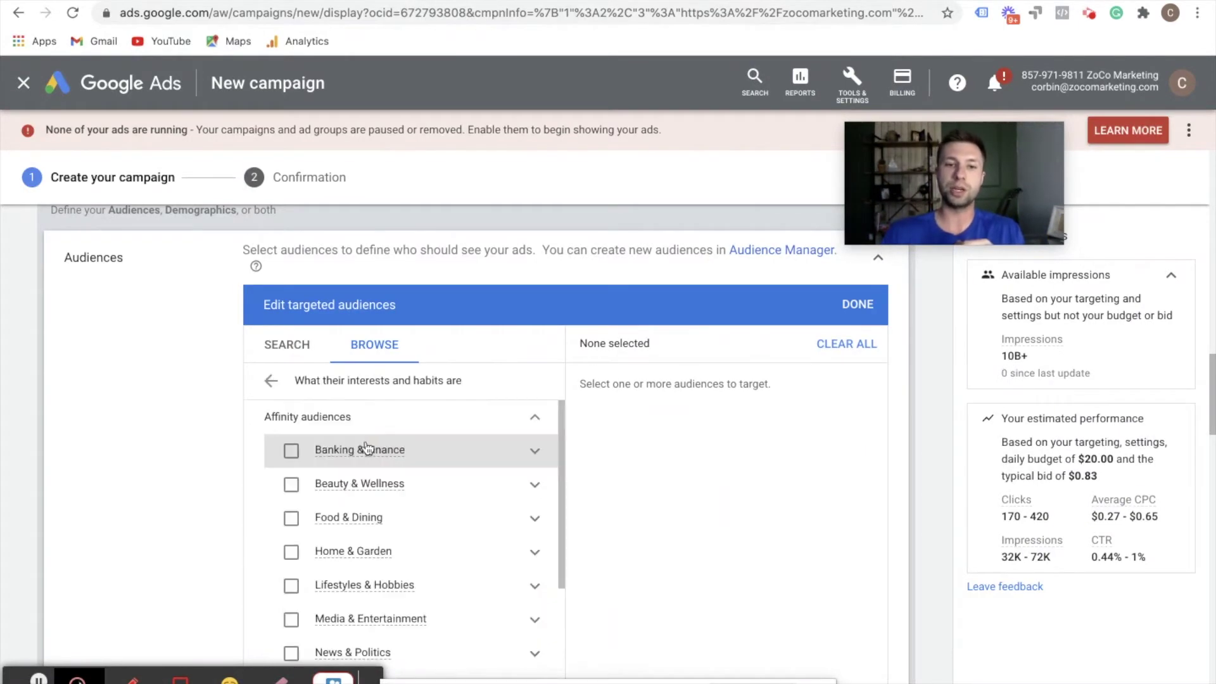
{"action": "scroll", "coordinate": [386, 526], "scroll_direction": "down", "scroll_amount": 5}
{"action": "scroll", "coordinate": [367, 551], "scroll_direction": "down", "scroll_amount": 3}
{"action": "scroll", "coordinate": [378, 501], "scroll_direction": "up", "scroll_amount": 5}
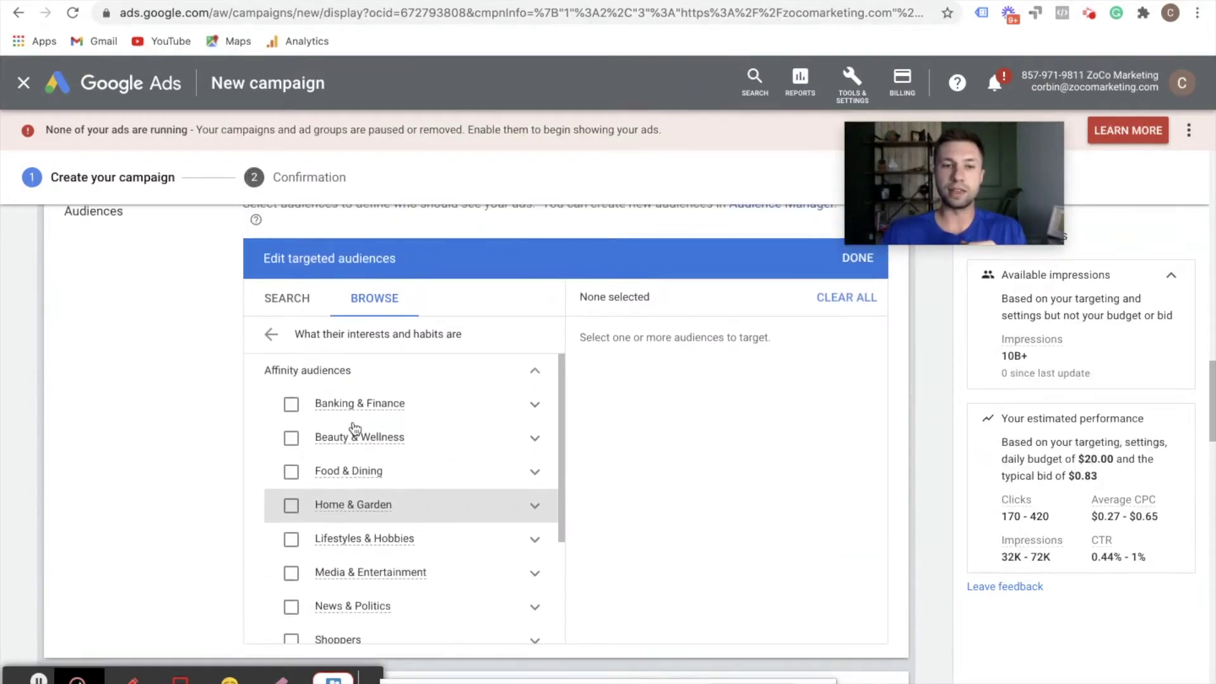
- Browse the in-market audiences of people actively researching or planning and add Business Services to the targeting
{"action": "left_click", "coordinate": [269, 342]}
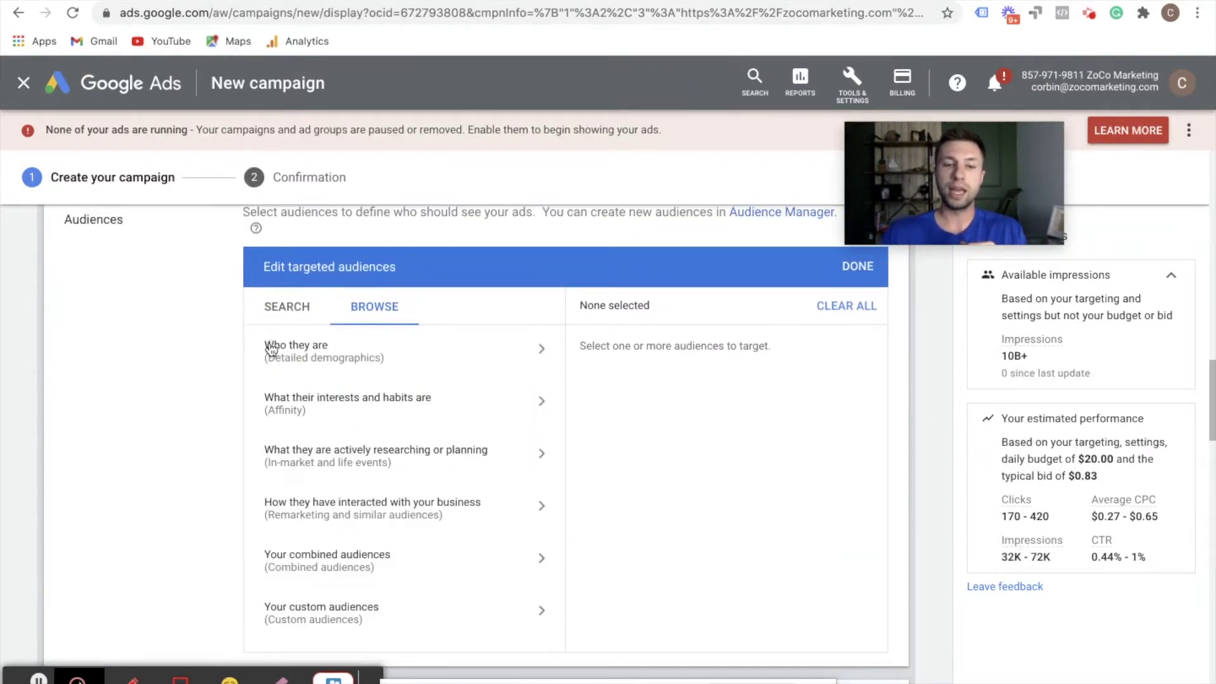
{"action": "left_click", "coordinate": [362, 466]}
{"action": "left_click", "coordinate": [445, 378]}
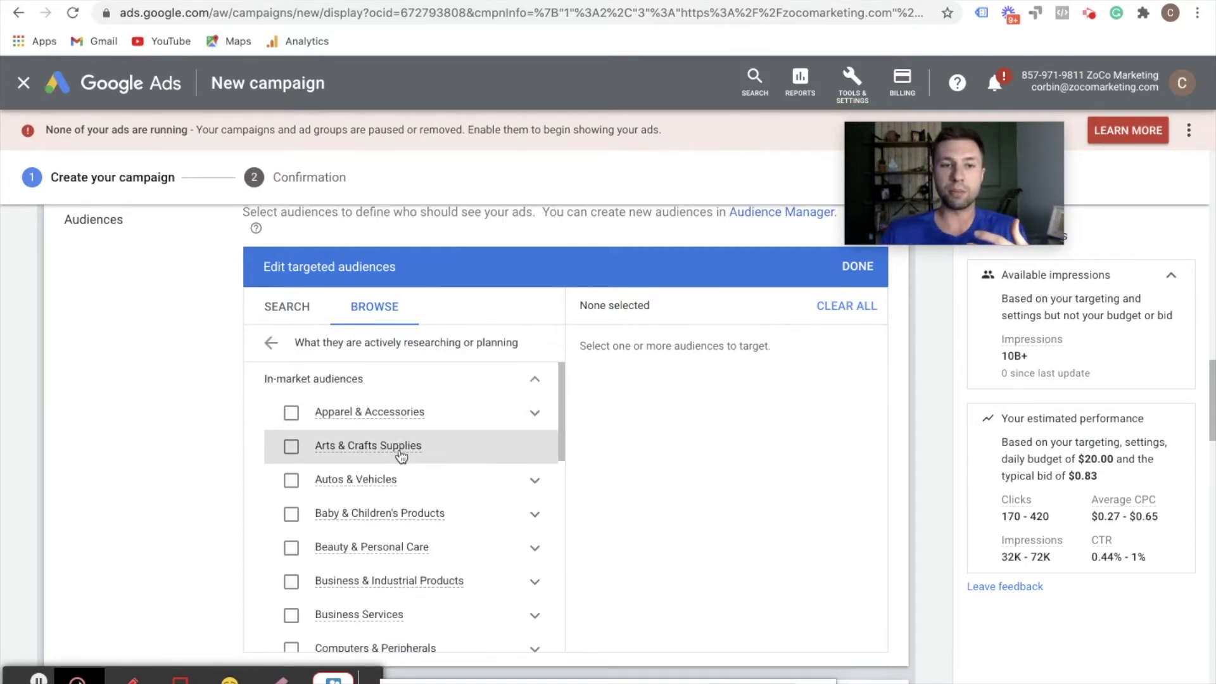
{"action": "scroll", "coordinate": [389, 500], "scroll_direction": "down", "scroll_amount": 3}
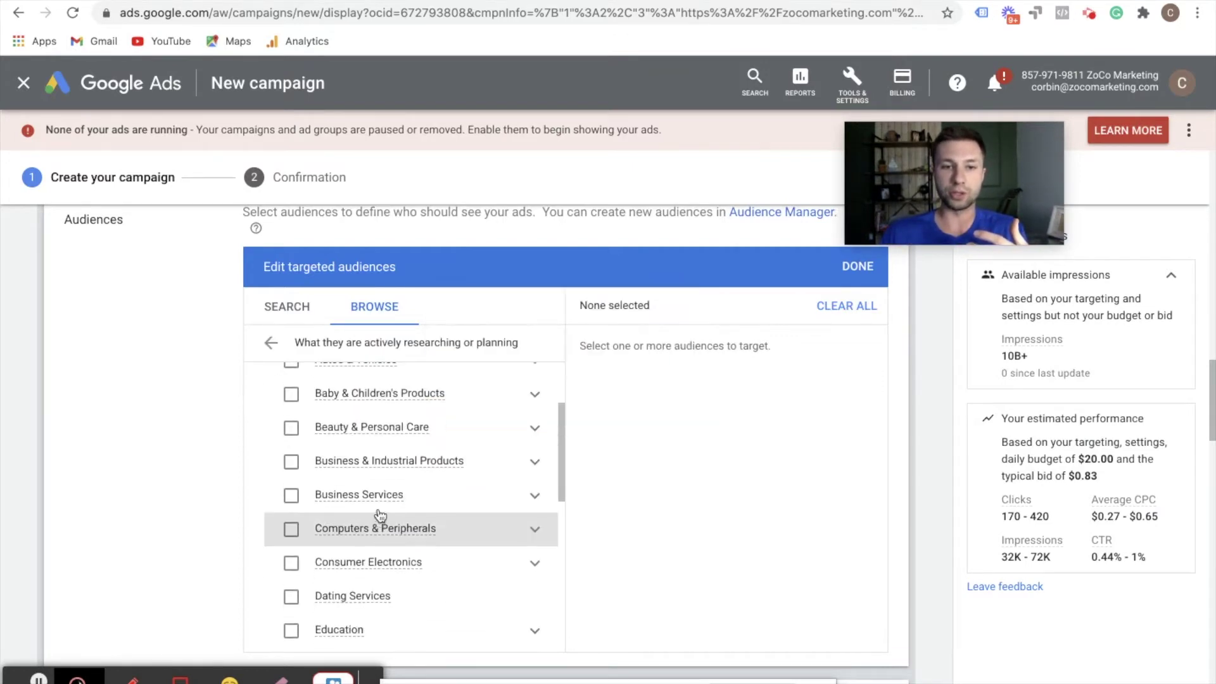
{"action": "left_click", "coordinate": [419, 500]}
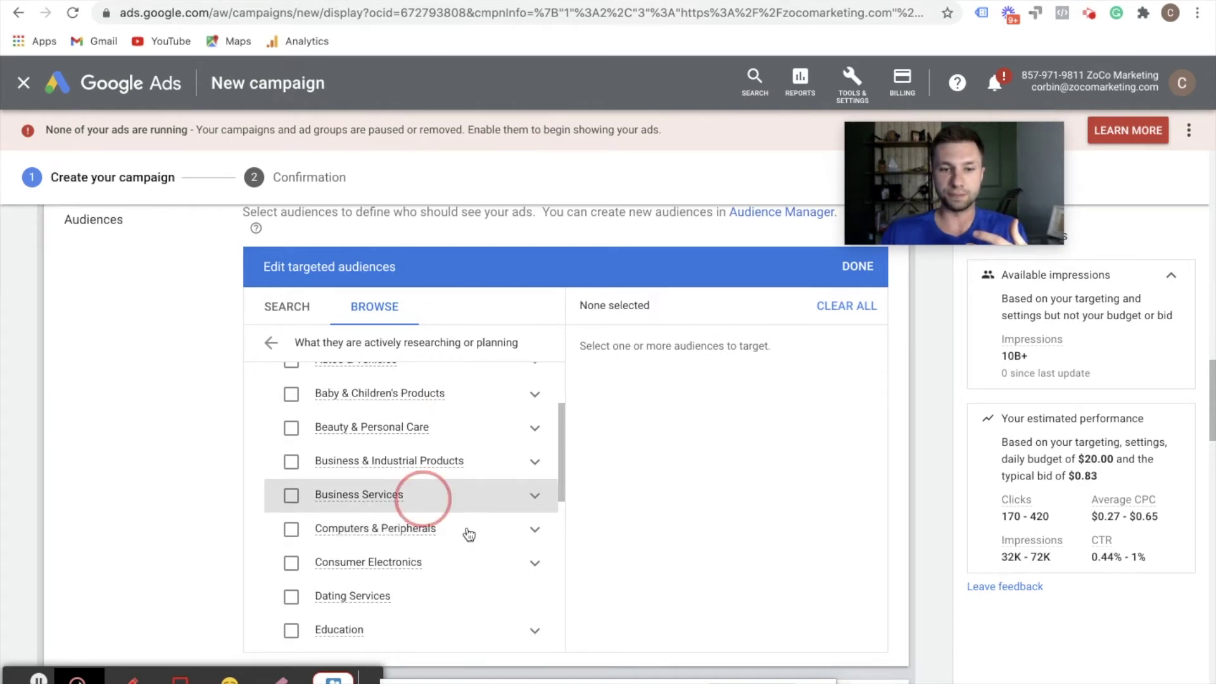
- Expand Business Services down to Advertising & Marketing Services and add the SEO & SEM Services audience
{"action": "left_click", "coordinate": [524, 500]}
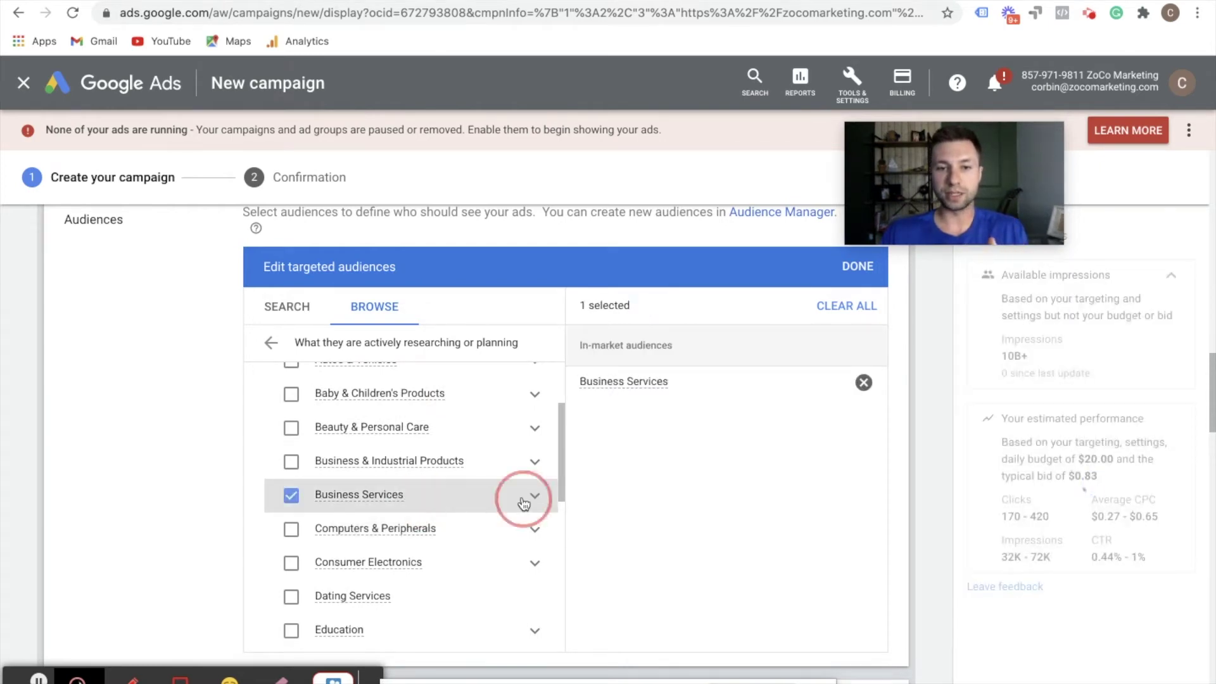
{"action": "left_click", "coordinate": [536, 499]}
{"action": "scroll", "coordinate": [456, 502], "scroll_direction": "down", "scroll_amount": 1}
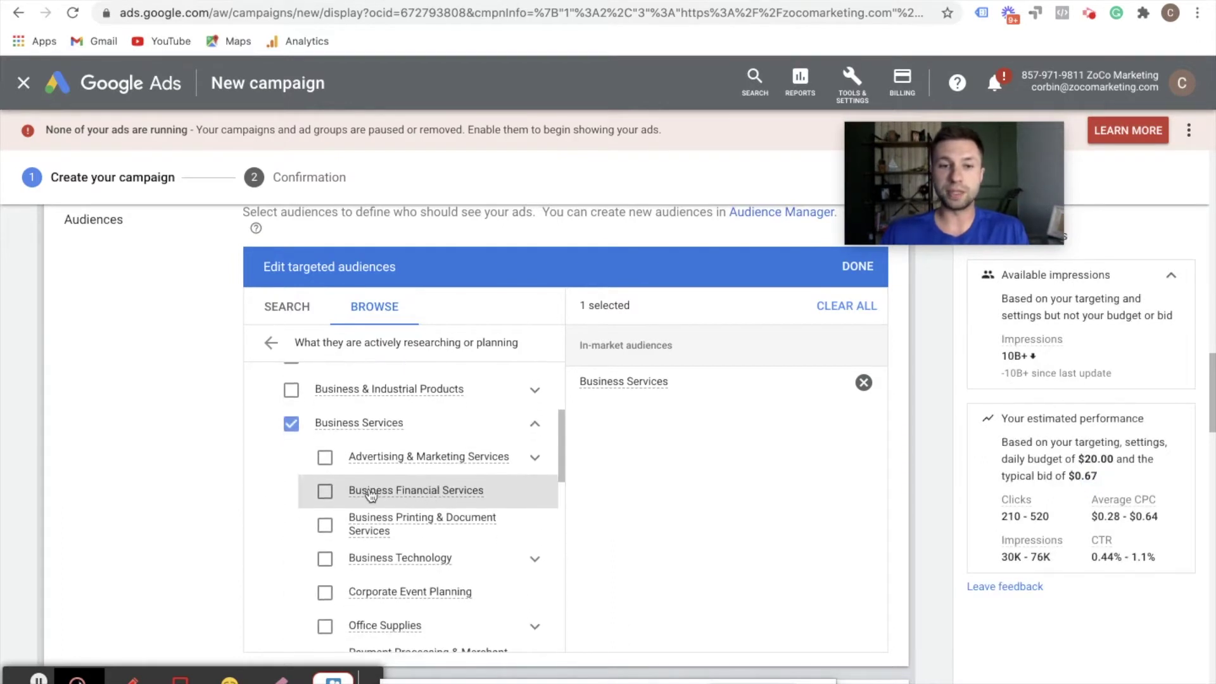
{"action": "left_click", "coordinate": [534, 461]}
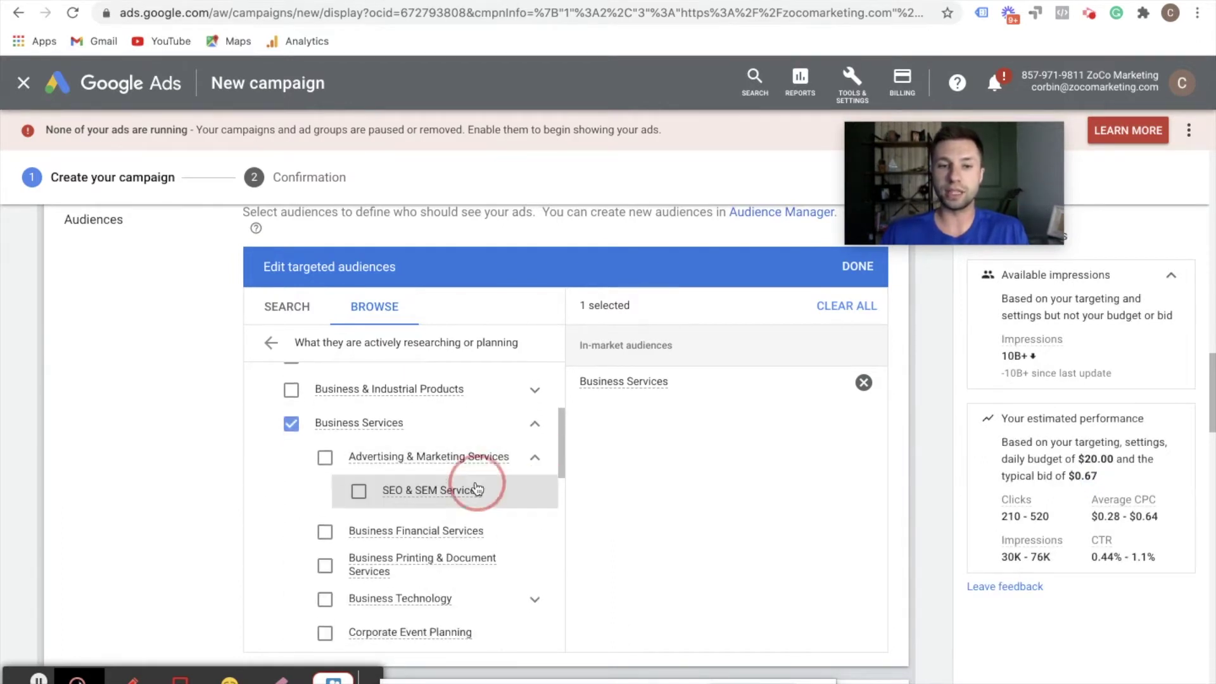
{"action": "left_click", "coordinate": [359, 494]}
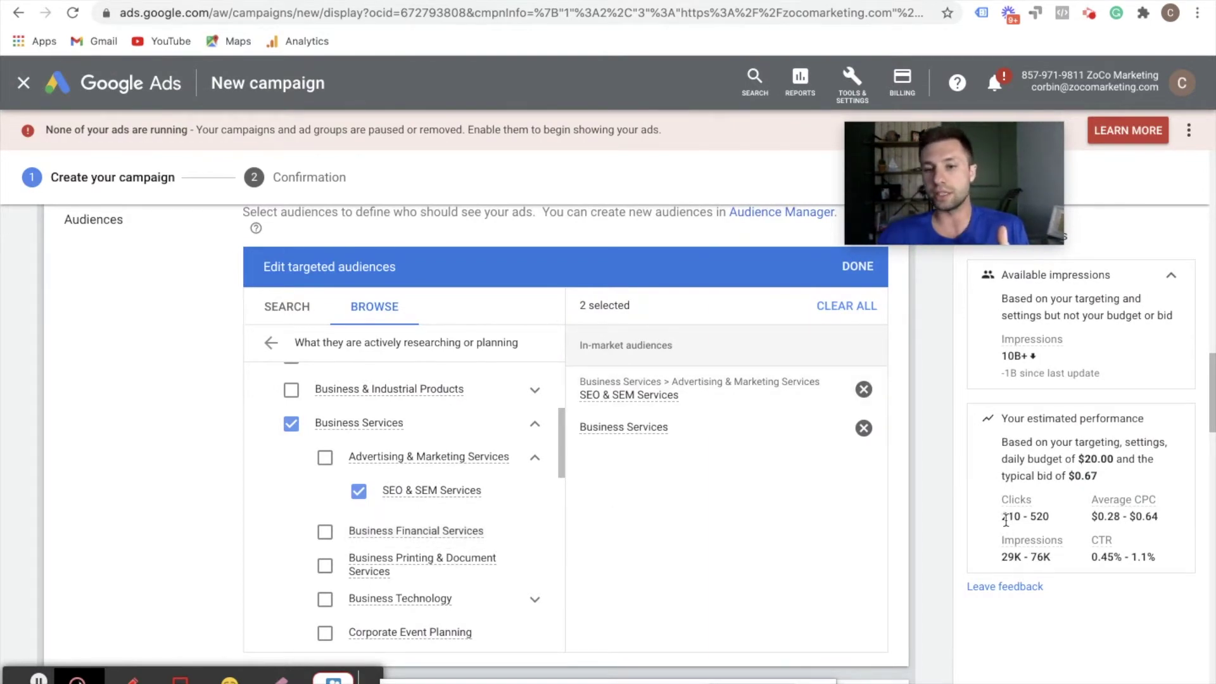
- Check the estimated clicks for the selected audiences and remove Business Services from the targeting
{"action": "left_click_drag", "start_coordinate": [1002, 514], "coordinate": [1041, 513]}
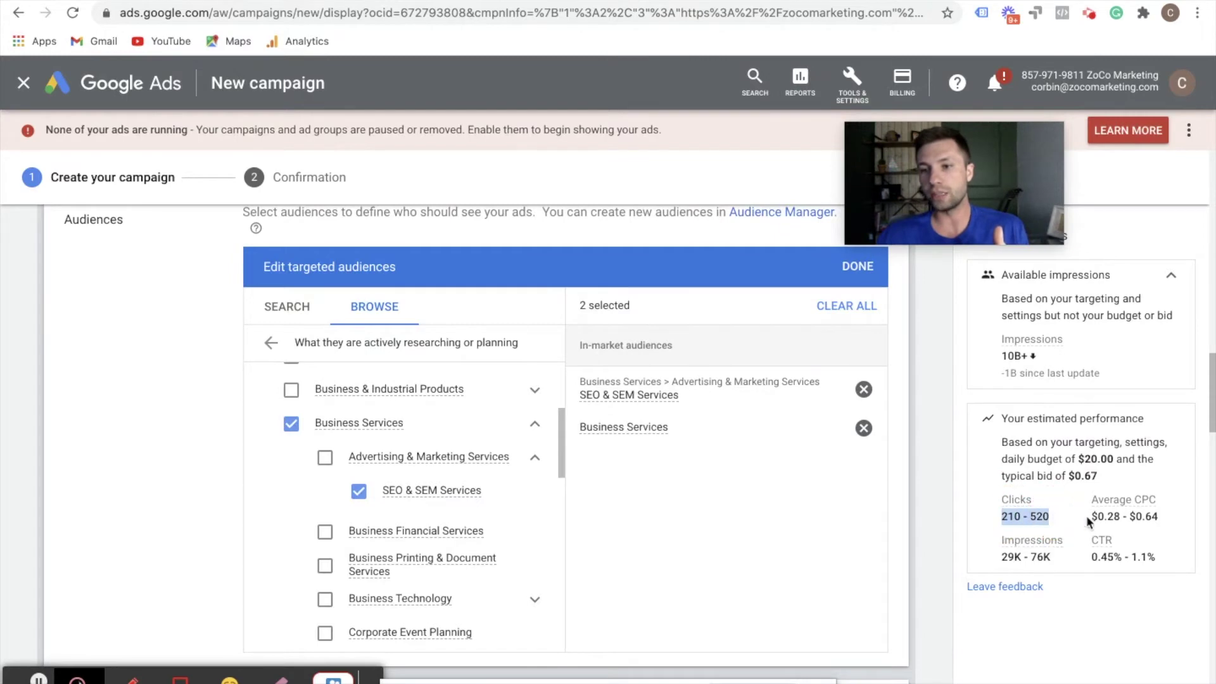
{"action": "scroll", "coordinate": [1030, 483], "scroll_direction": "up", "scroll_amount": 2}
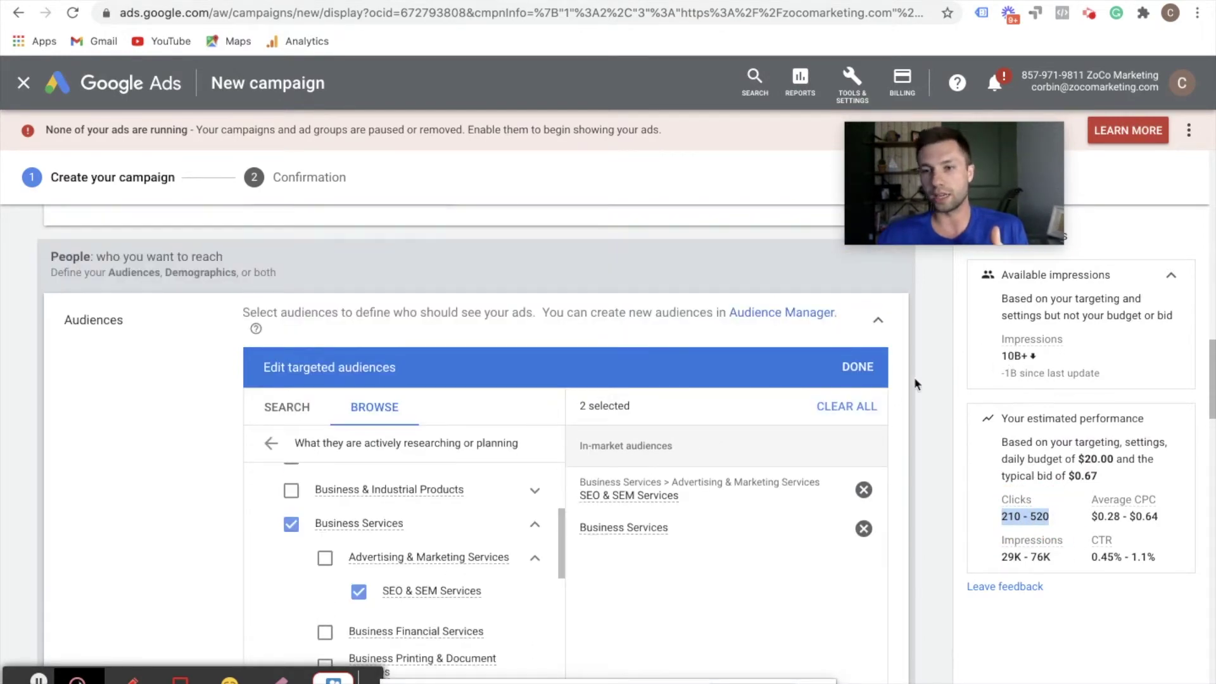
{"action": "scroll", "coordinate": [628, 485], "scroll_direction": "down", "scroll_amount": 2}
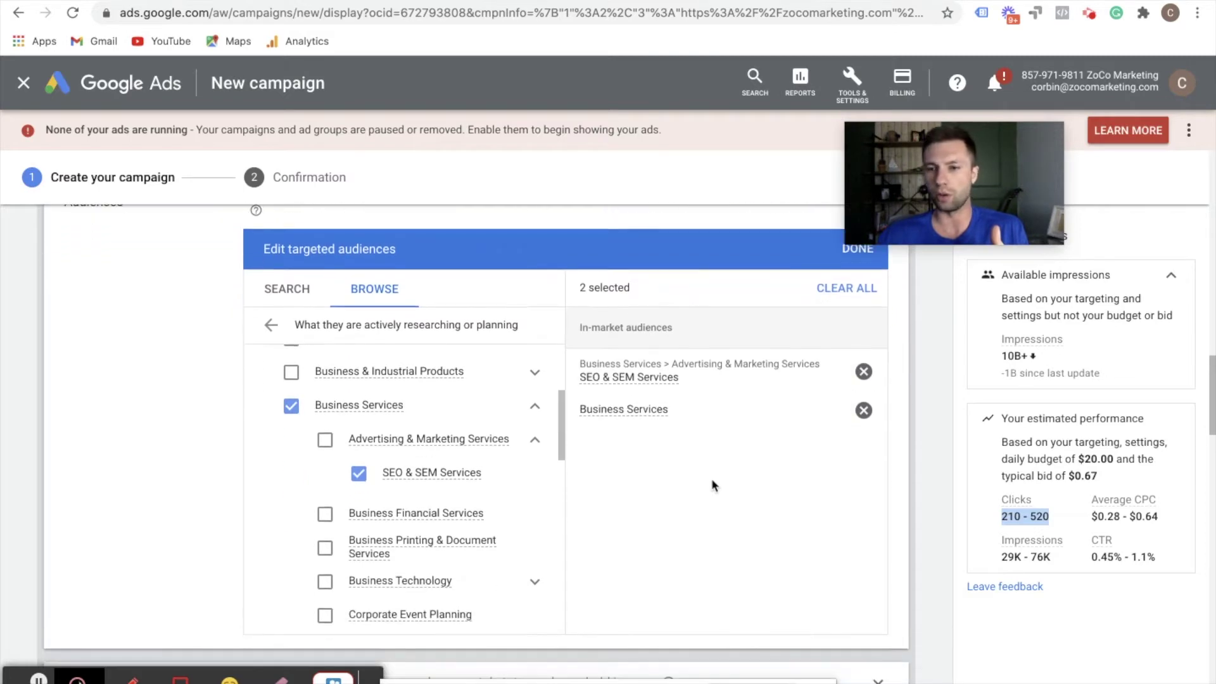
{"action": "scroll", "coordinate": [712, 486], "scroll_direction": "up", "scroll_amount": 1}
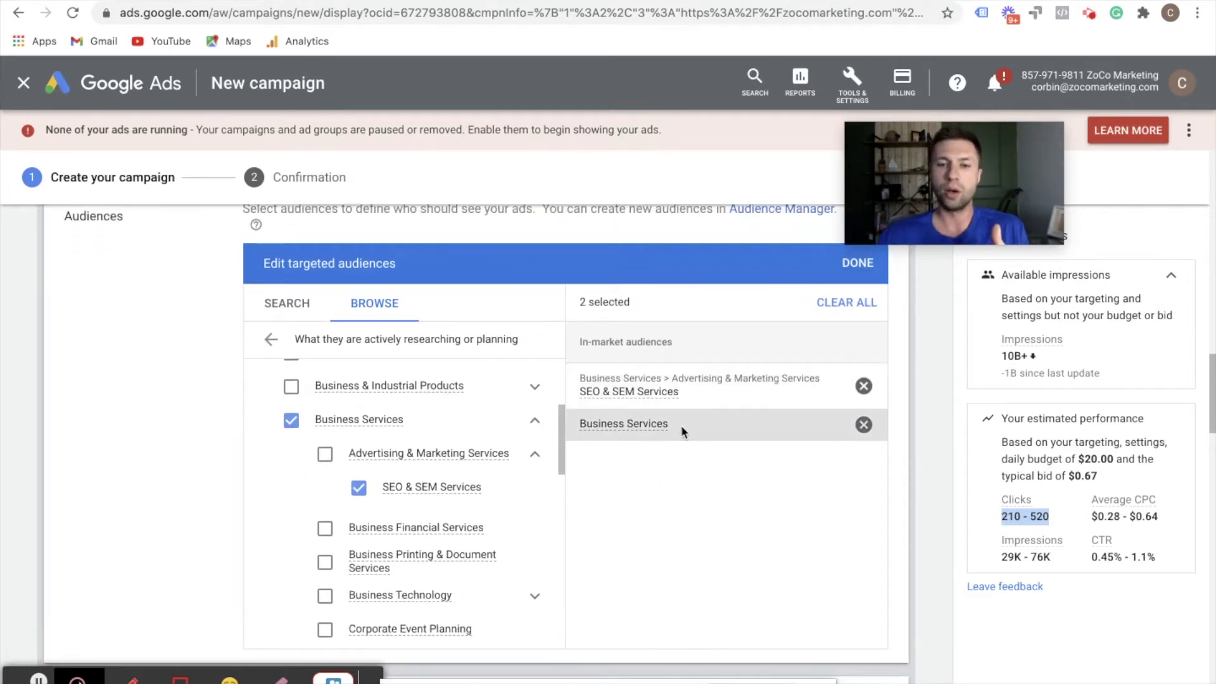
{"action": "left_click", "coordinate": [863, 424]}
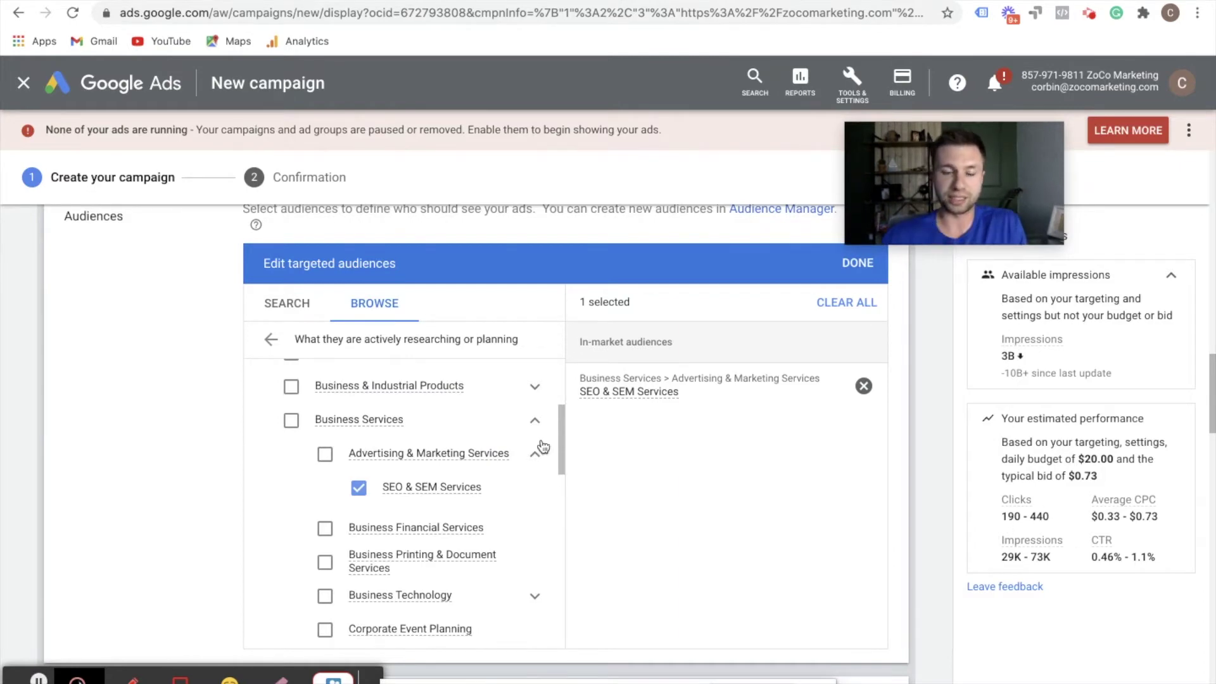
- Return to the audience categories and review the remaining ones, including remarketing, combined and custom audiences
{"action": "left_click", "coordinate": [271, 340]}
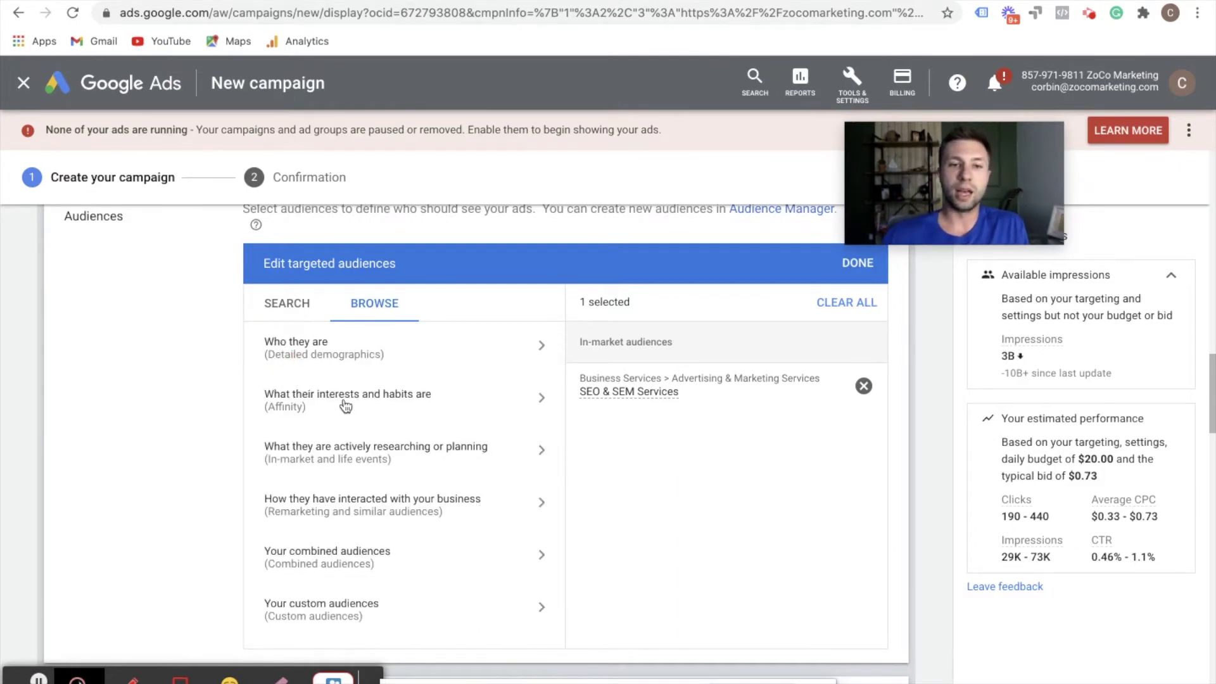
{"action": "scroll", "coordinate": [388, 476], "scroll_direction": "down", "scroll_amount": 1}
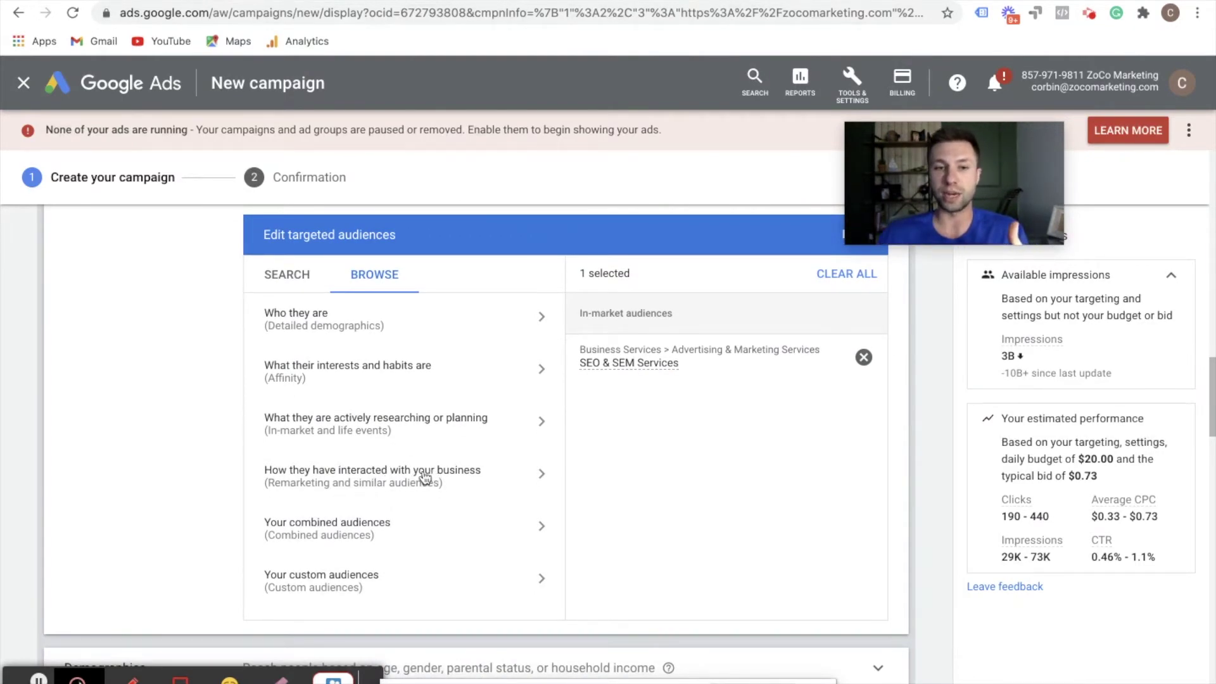
{"action": "scroll", "coordinate": [440, 504], "scroll_direction": "down", "scroll_amount": 2}
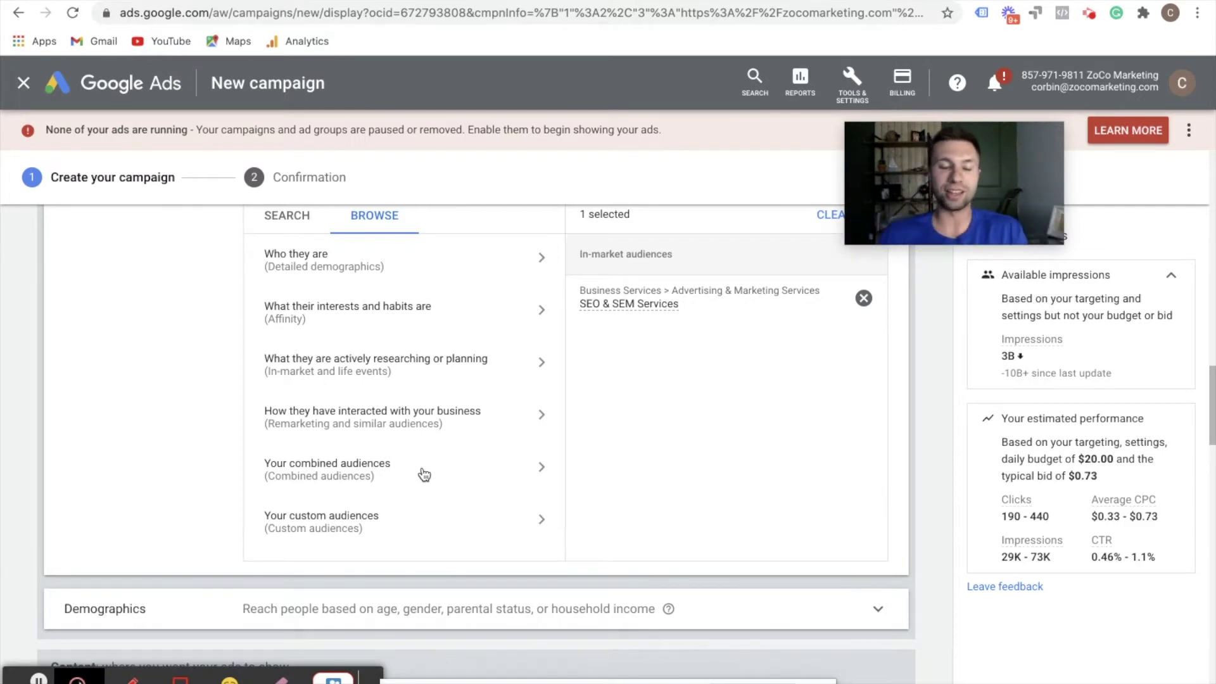
{"action": "scroll", "coordinate": [429, 426], "scroll_direction": "up", "scroll_amount": 2}
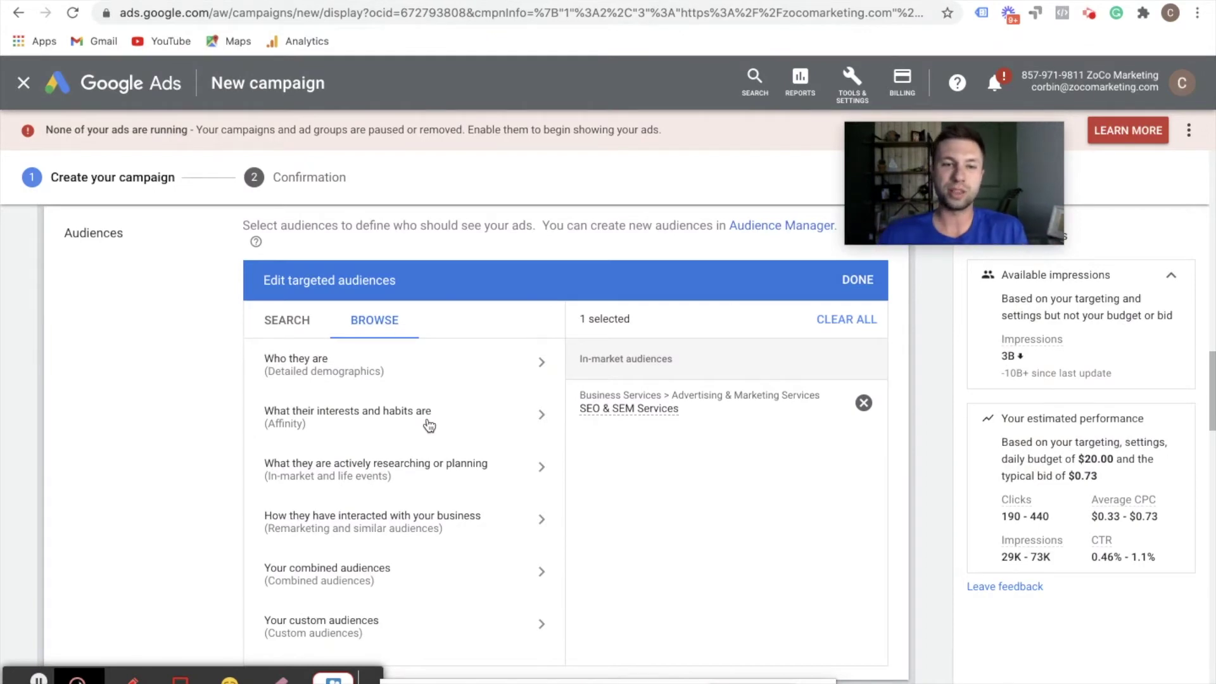
{"action": "scroll", "coordinate": [401, 435], "scroll_direction": "down", "scroll_amount": 8}
{"action": "scroll", "coordinate": [400, 434], "scroll_direction": "up", "scroll_amount": 4}
- Rename the ad group as "In- Market SEO & SEM Services"
{"action": "scroll", "coordinate": [402, 436], "scroll_direction": "up", "scroll_amount": 7}
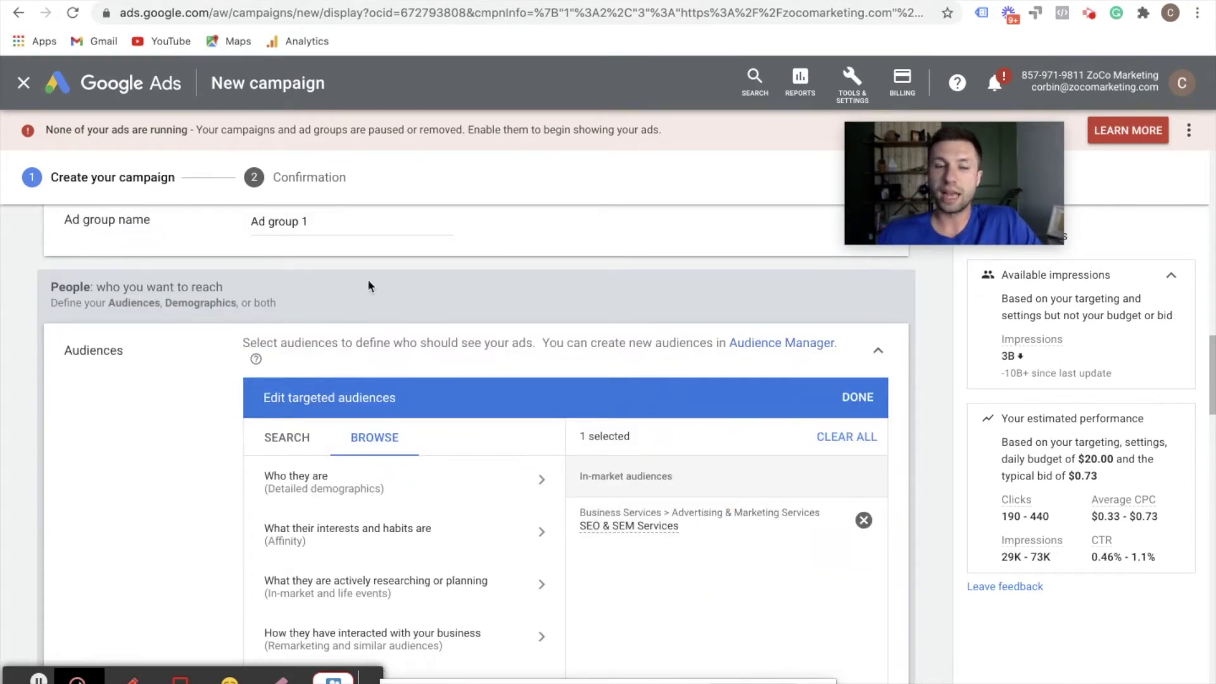
{"action": "left_click_drag", "start_coordinate": [313, 220], "coordinate": [251, 220]}
{"action": "type", "text": "In- Ma"}
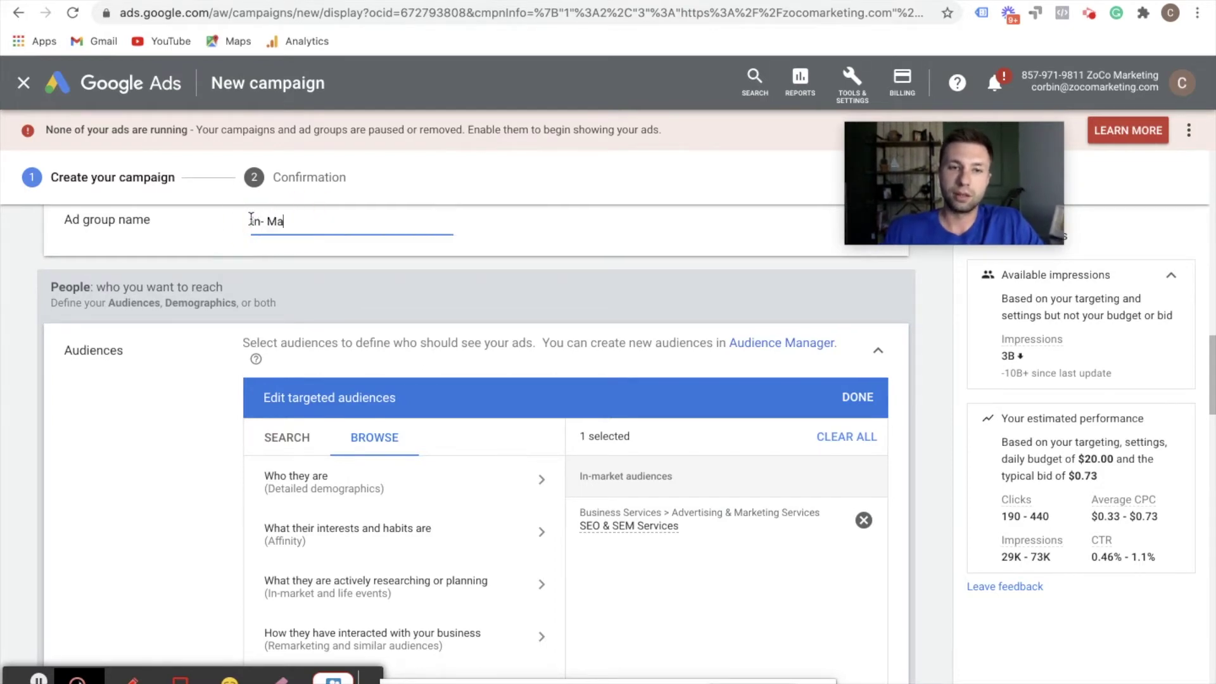
{"action": "type", "text": "ar"}
{"action": "key", "text": "BackSpace"}
{"action": "key", "text": "BackSpace"}
{"action": "type", "text": "rket SEO $"}
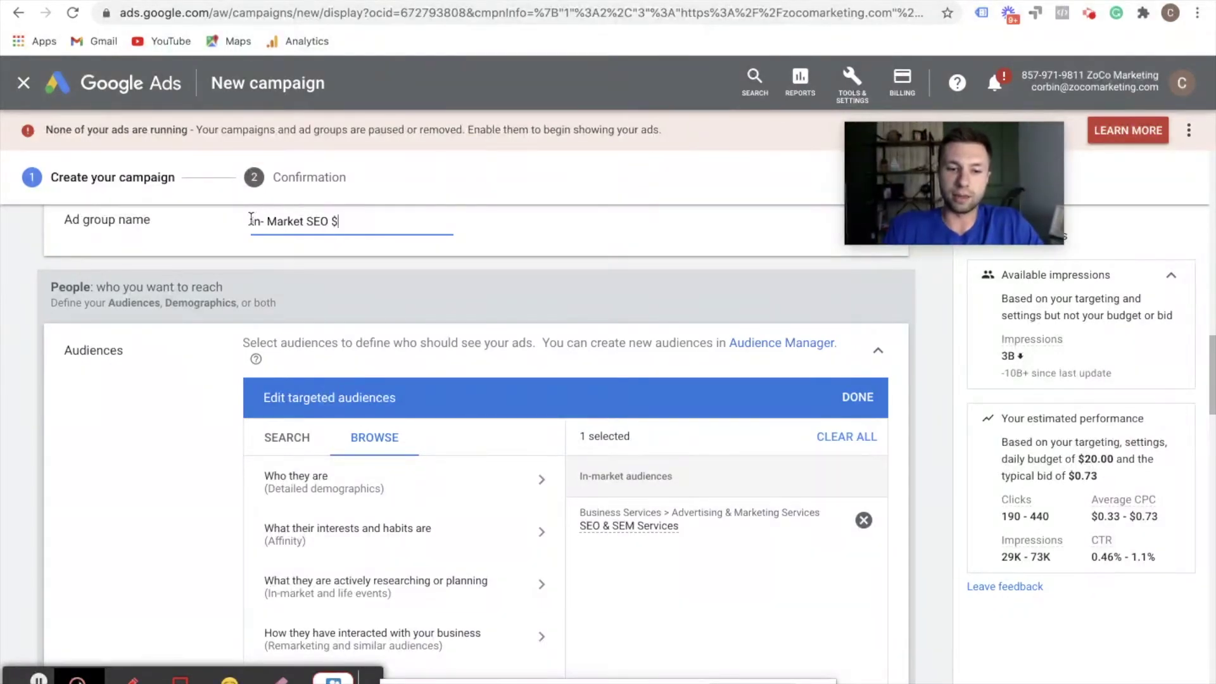
{"action": "key", "text": "BackSpace"}
{"action": "type", "text": "& SEM Services"}
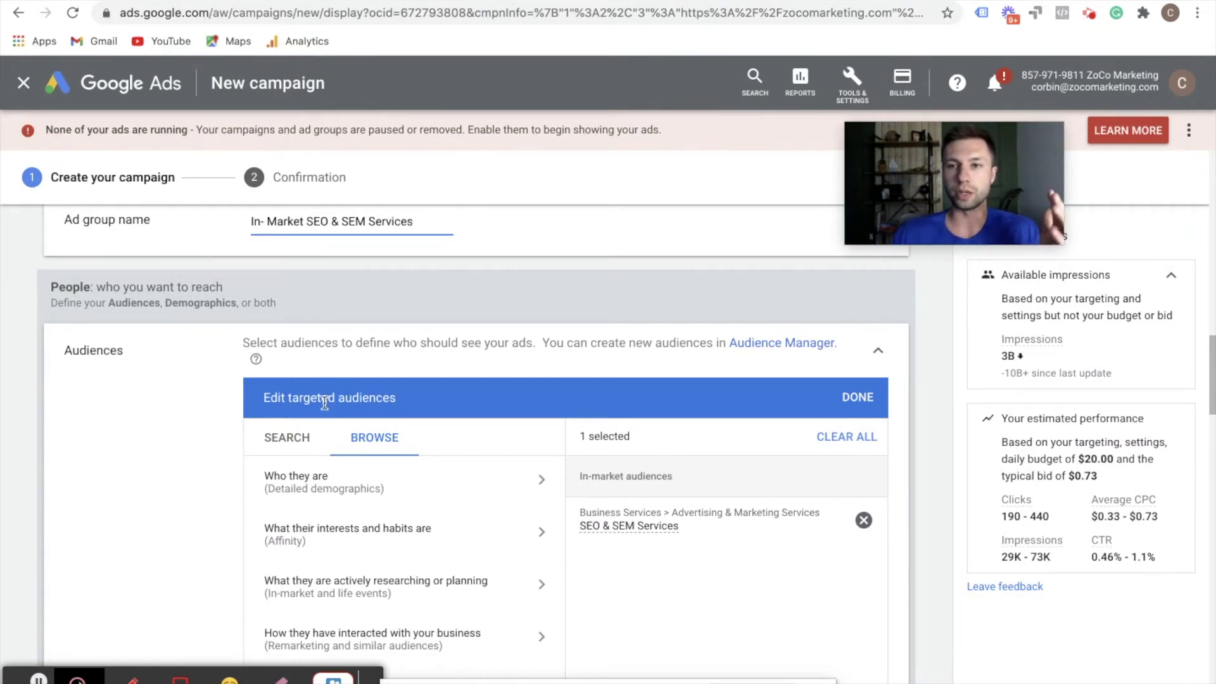
- Expand the demographics targeting and review the gender, age, parental status and household income options, including the household income note
{"action": "scroll", "coordinate": [374, 437], "scroll_direction": "down", "scroll_amount": 4}
{"action": "scroll", "coordinate": [185, 444], "scroll_direction": "down", "scroll_amount": 4}
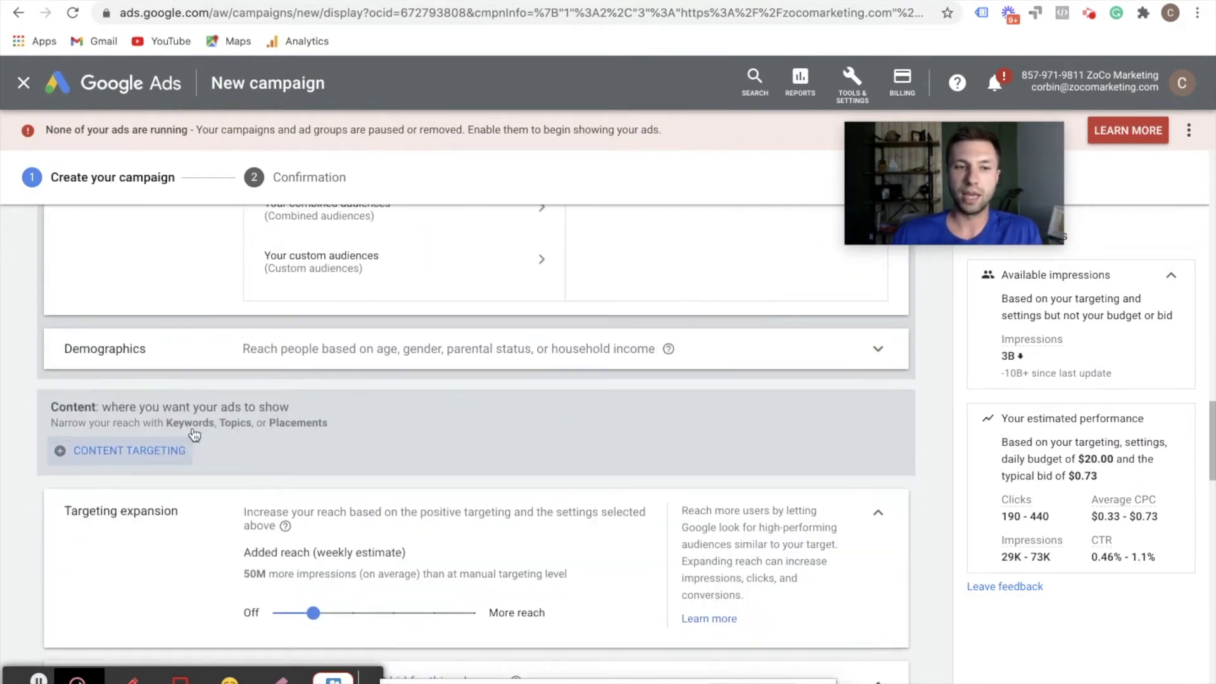
{"action": "left_click", "coordinate": [820, 355]}
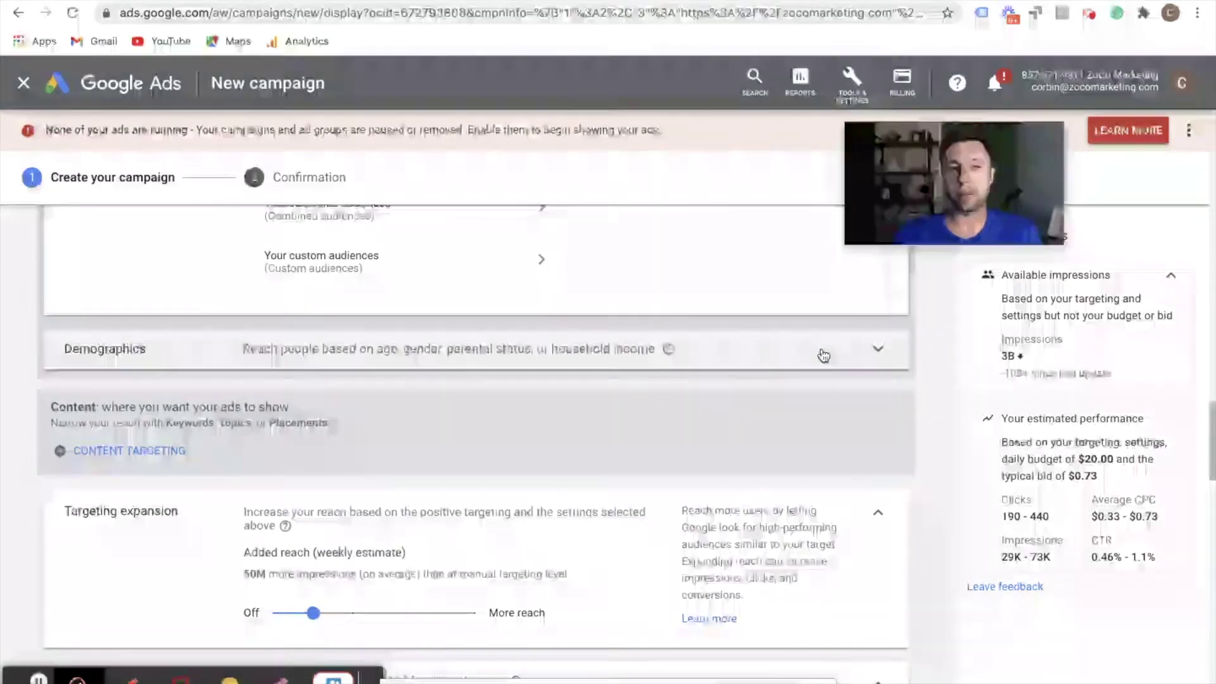
{"action": "scroll", "coordinate": [367, 418], "scroll_direction": "down", "scroll_amount": 1}
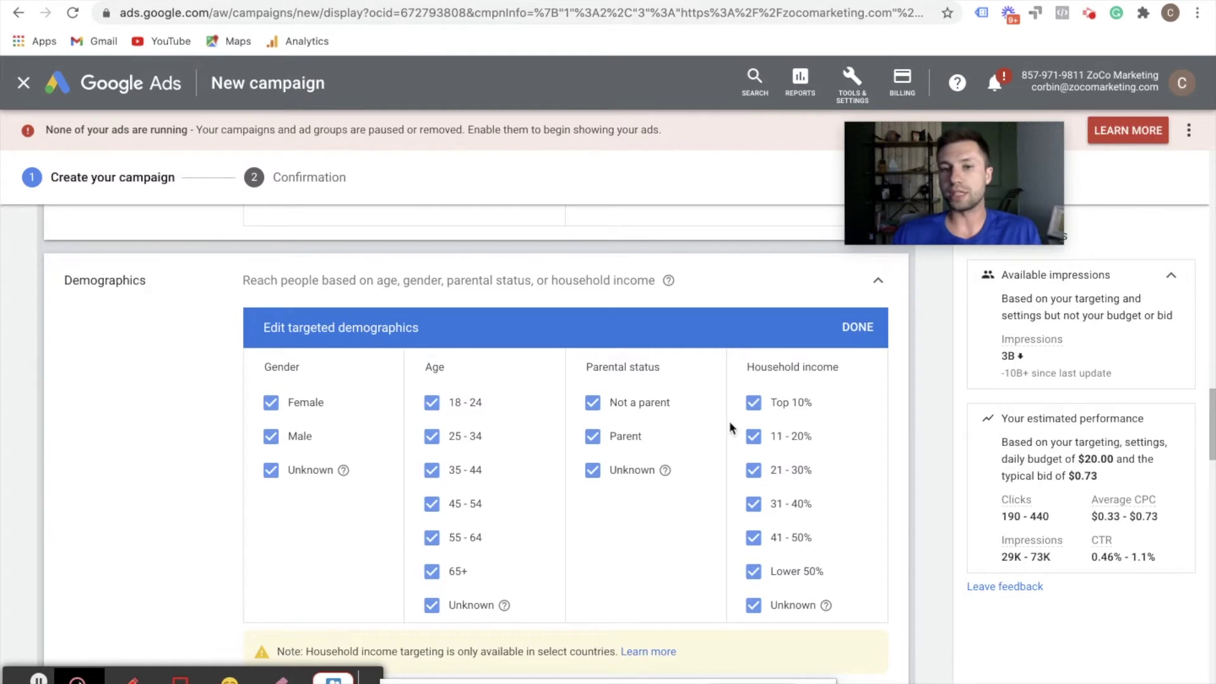
{"action": "scroll", "coordinate": [529, 427], "scroll_direction": "down", "scroll_amount": 2}
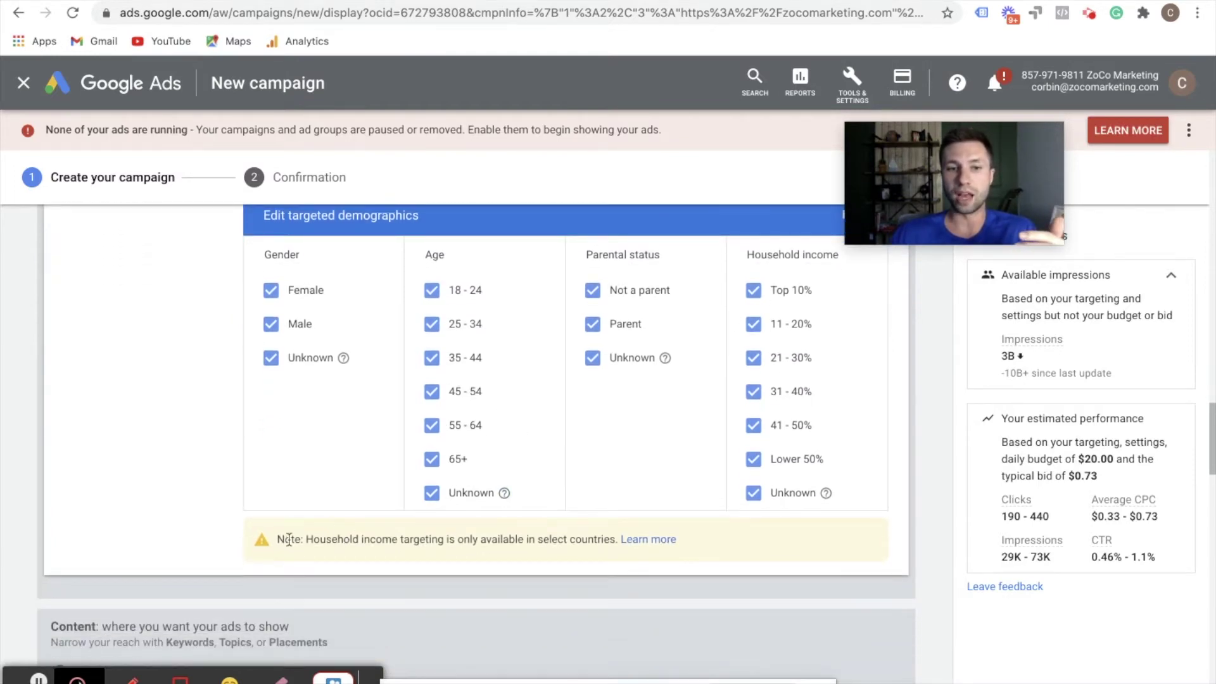
{"action": "left_click_drag", "start_coordinate": [306, 538], "coordinate": [570, 538]}
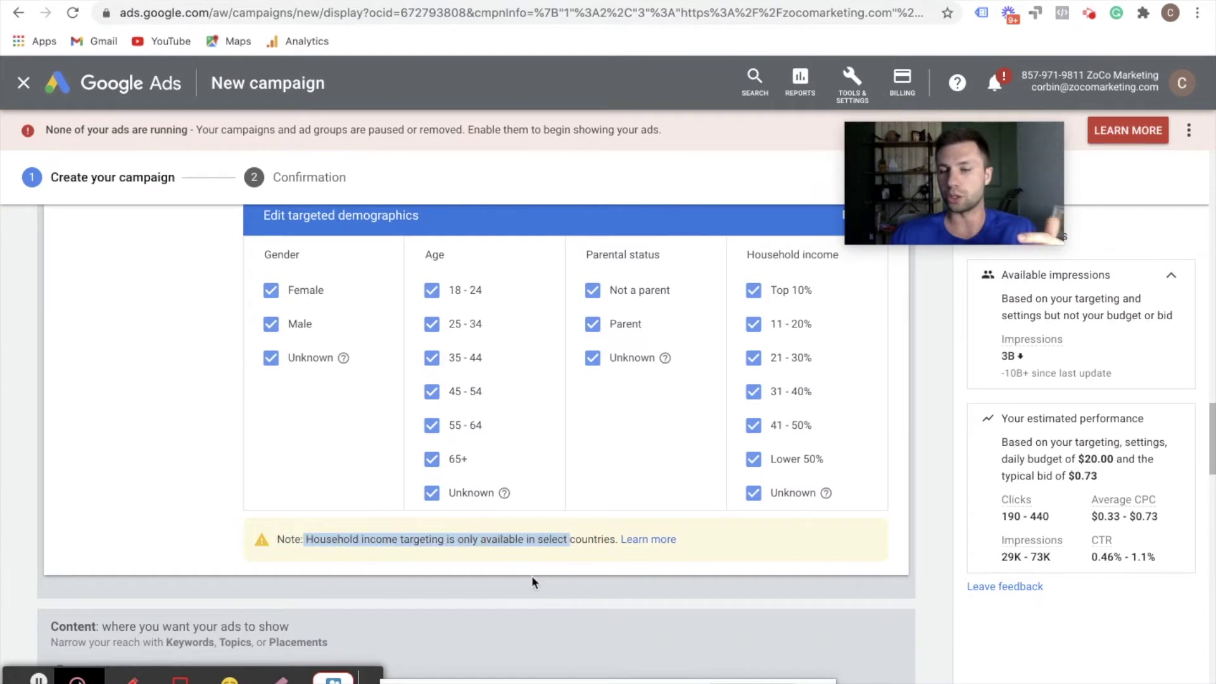
- Add keywords as content targeting for the ad group and enter the keyword "SEO services"
{"action": "scroll", "coordinate": [147, 456], "scroll_direction": "down", "scroll_amount": 4}
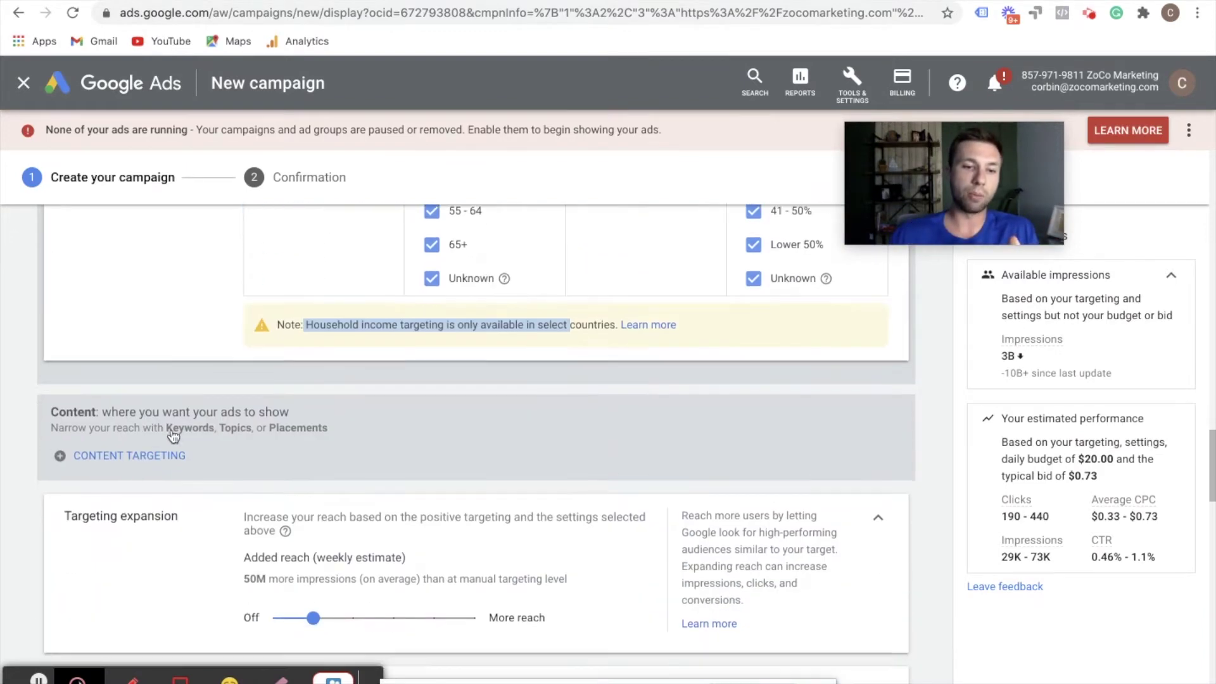
{"action": "scroll", "coordinate": [308, 410], "scroll_direction": "up", "scroll_amount": 8}
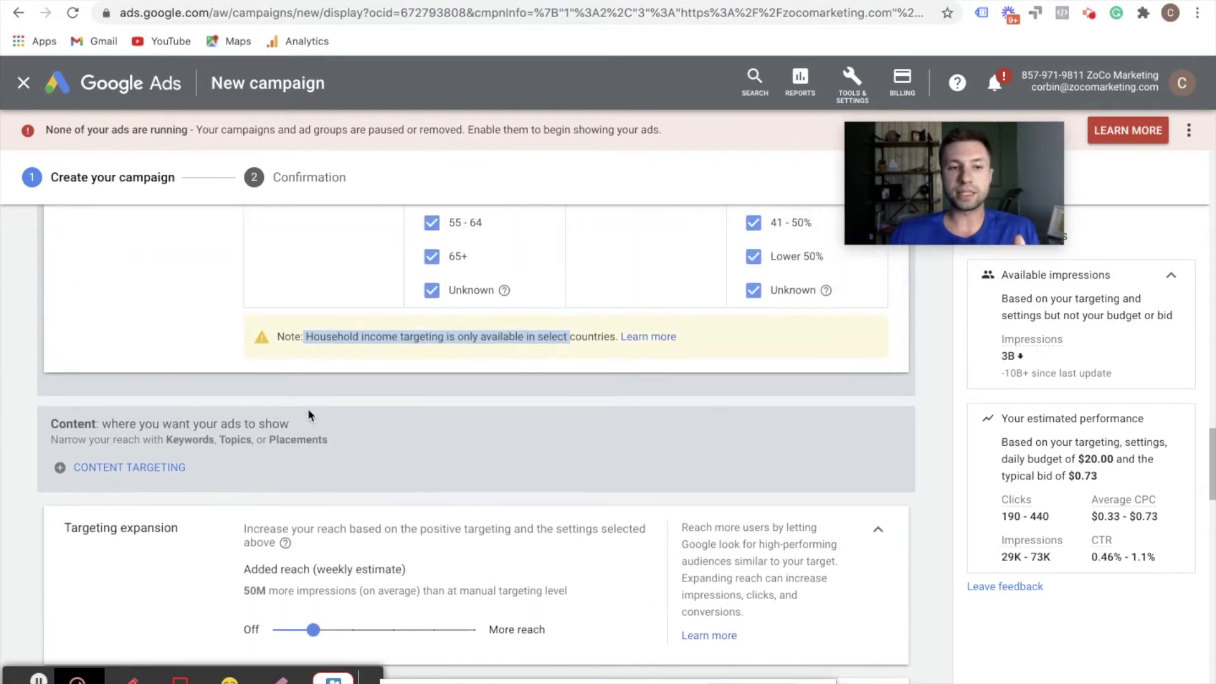
{"action": "scroll", "coordinate": [307, 410], "scroll_direction": "up", "scroll_amount": 6}
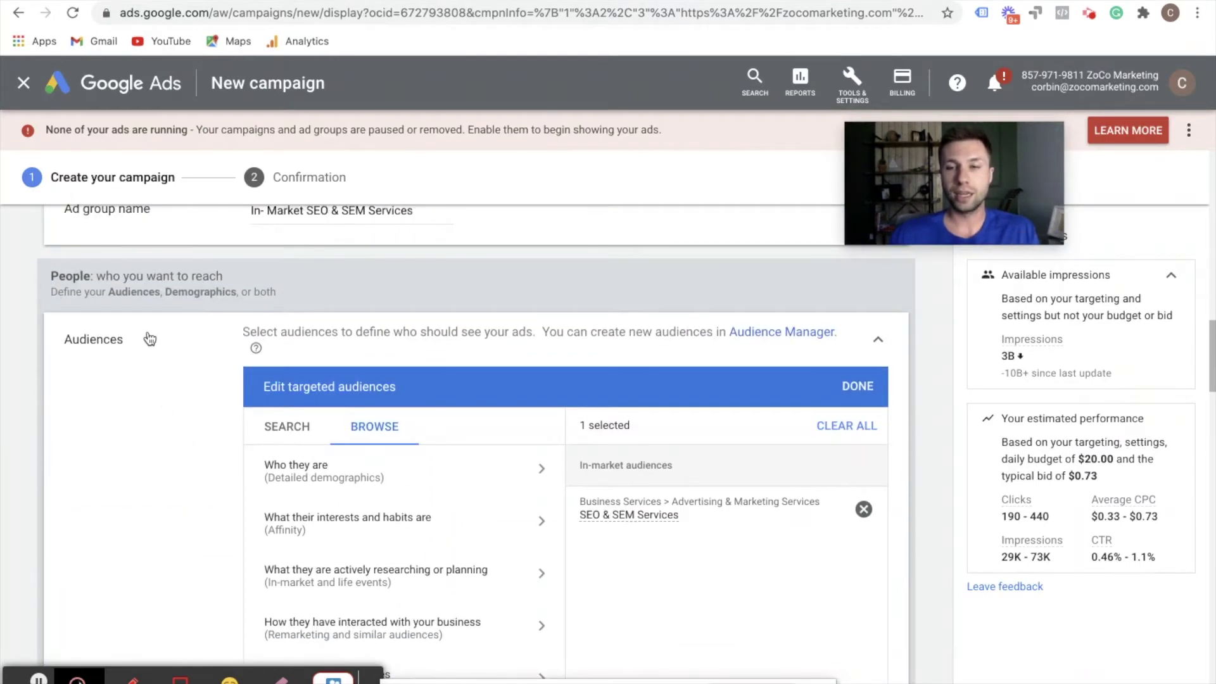
{"action": "scroll", "coordinate": [116, 366], "scroll_direction": "down", "scroll_amount": 11}
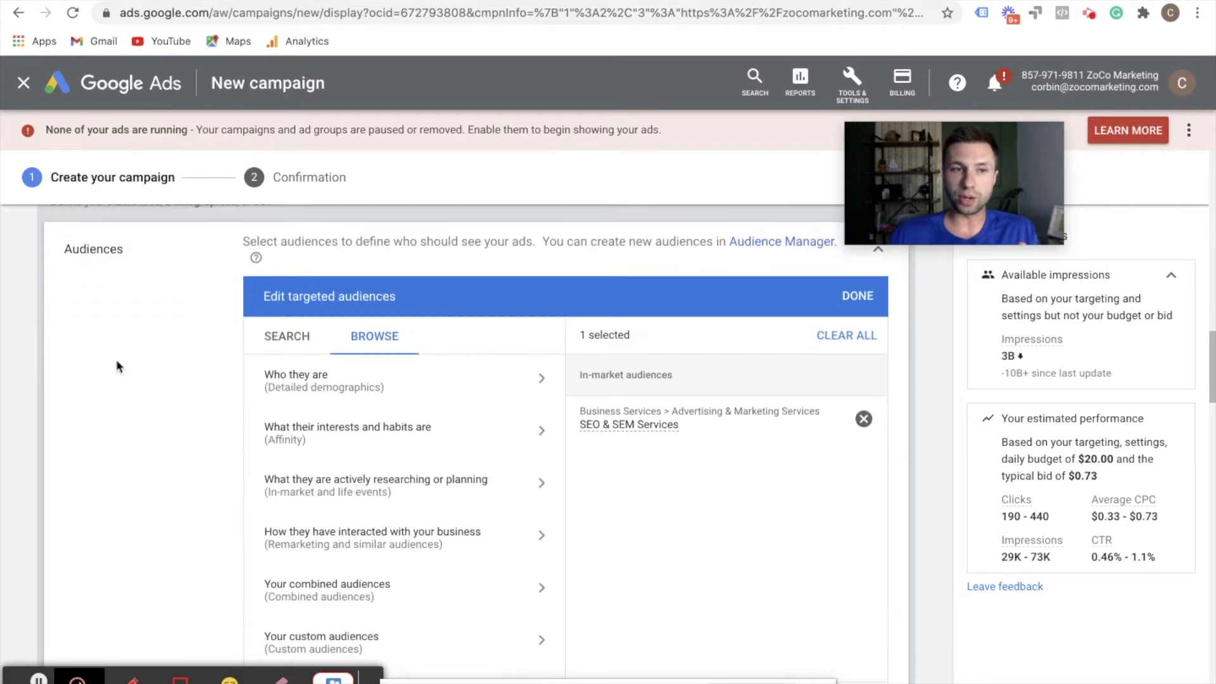
{"action": "scroll", "coordinate": [116, 361], "scroll_direction": "down", "scroll_amount": 3}
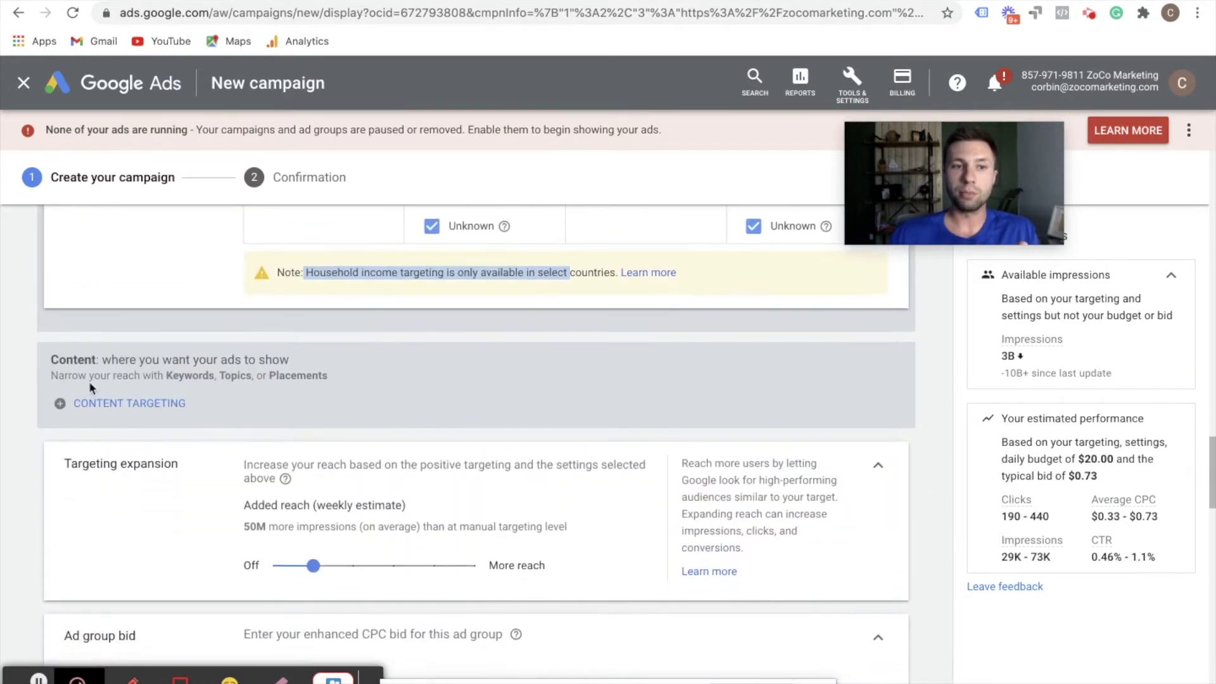
{"action": "left_click_drag", "start_coordinate": [167, 375], "coordinate": [336, 378]}
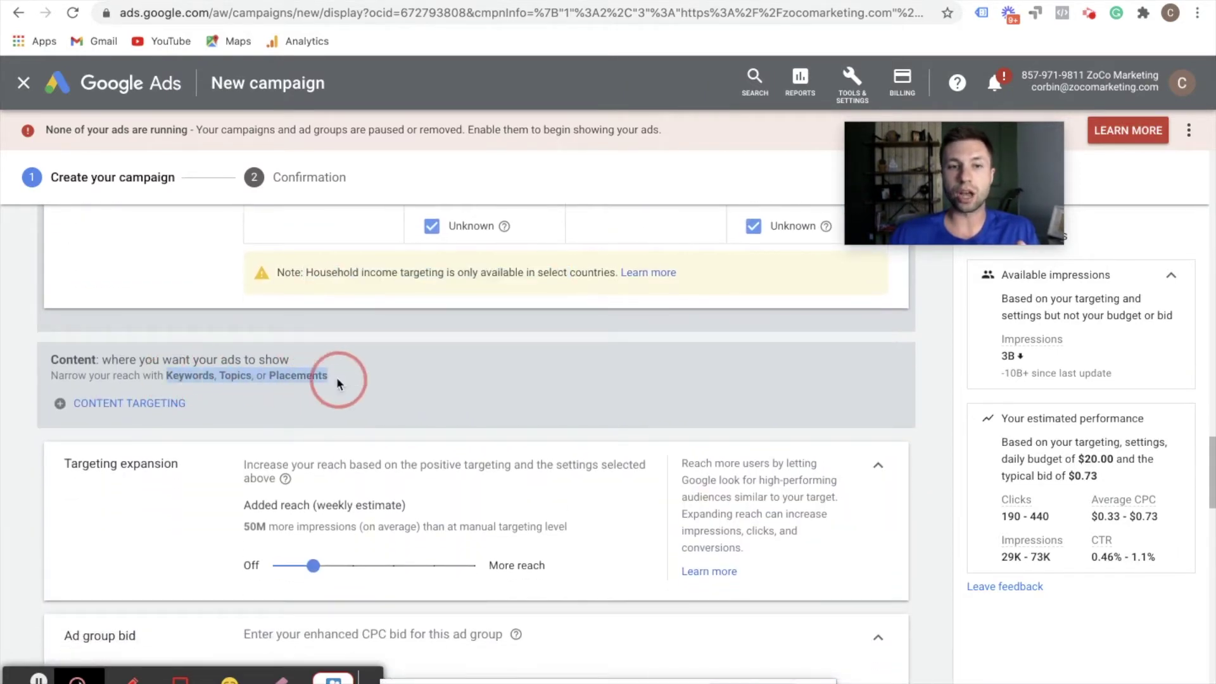
{"action": "scroll", "coordinate": [196, 373], "scroll_direction": "down", "scroll_amount": 1}
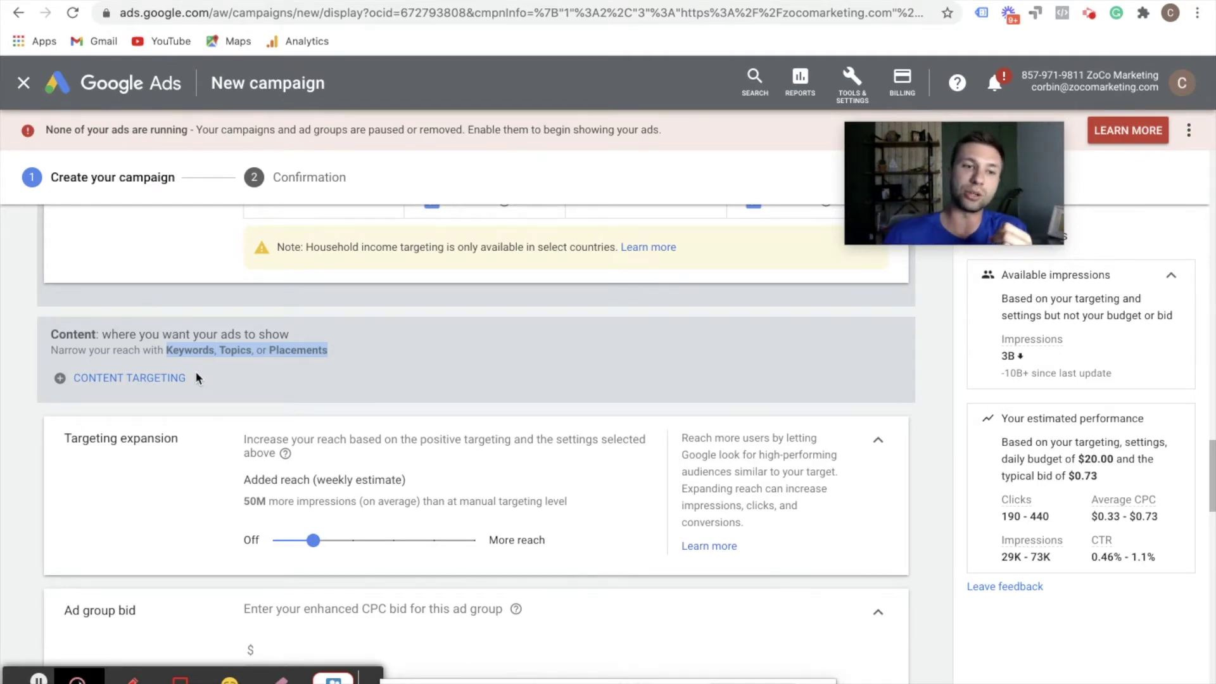
{"action": "left_click", "coordinate": [109, 379]}
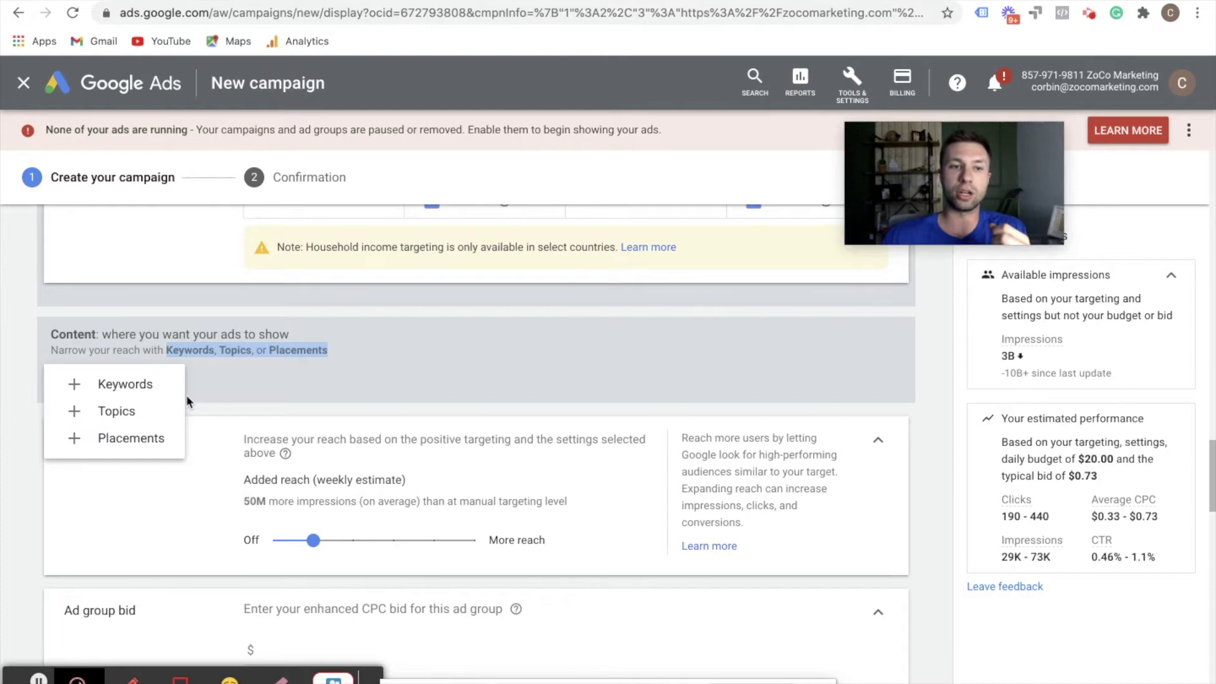
{"action": "left_click", "coordinate": [130, 384]}
{"action": "scroll", "coordinate": [335, 485], "scroll_direction": "down", "scroll_amount": 1}
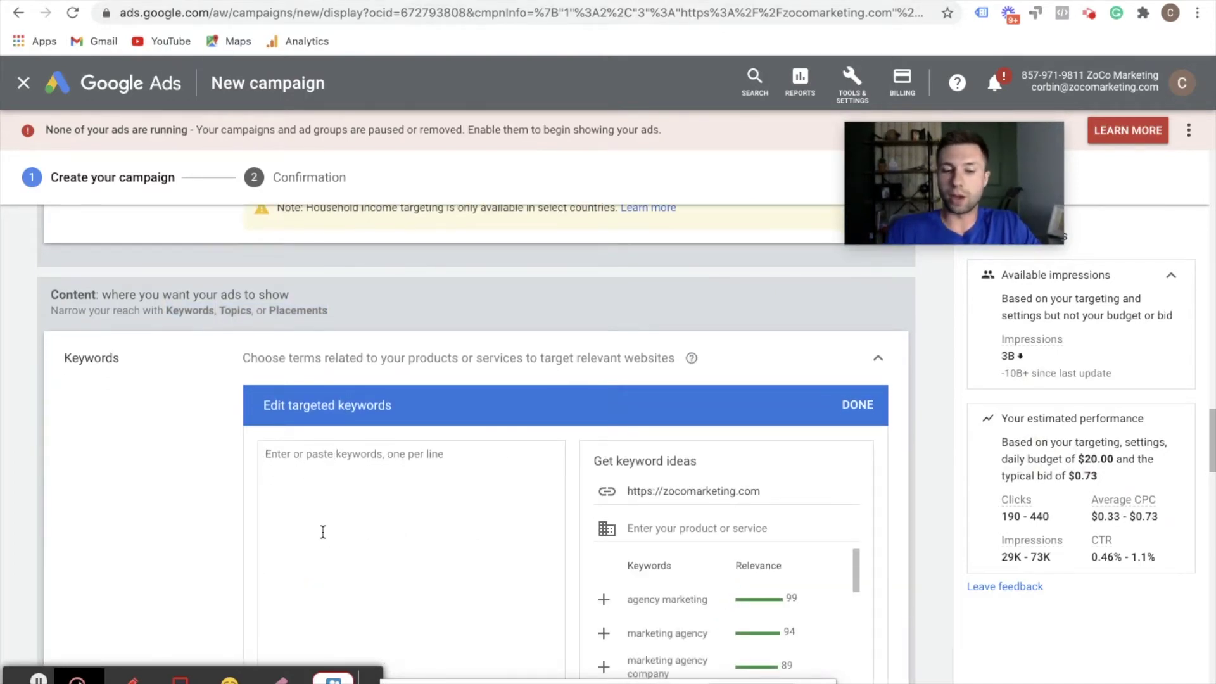
{"action": "type", "text": "SEO services"}
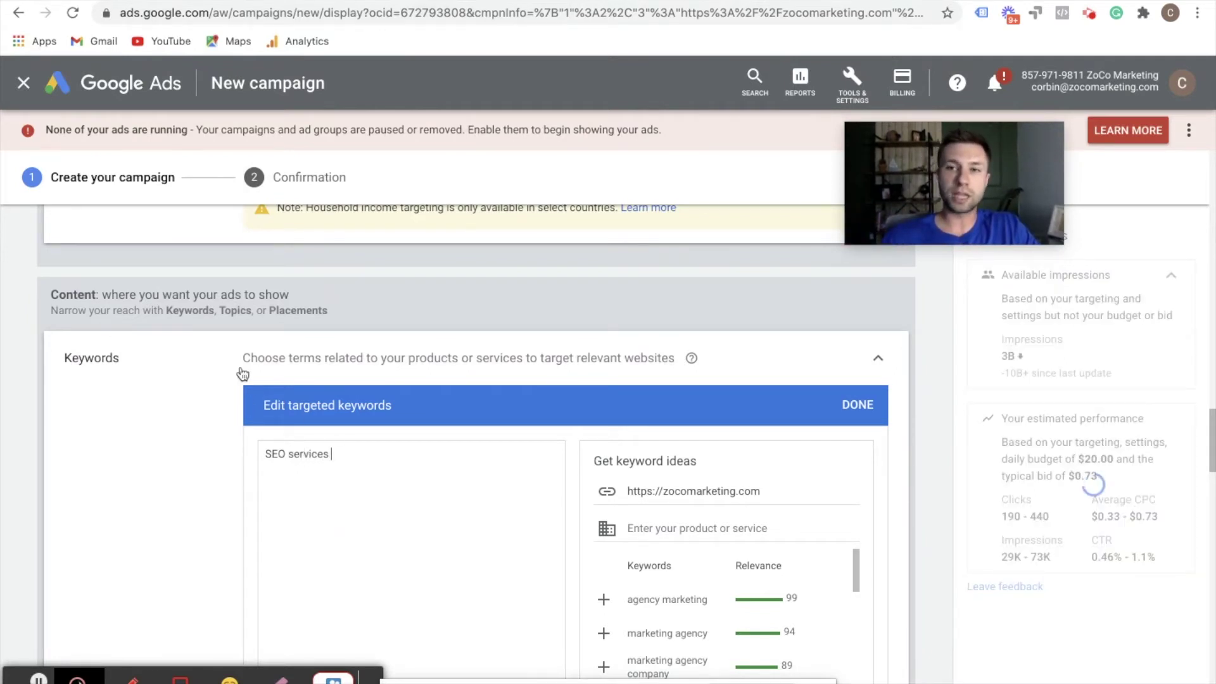
- Review the selected audience together with the targeted keyword and the keyword setting options
{"action": "scroll", "coordinate": [184, 355], "scroll_direction": "up", "scroll_amount": 6}
{"action": "scroll", "coordinate": [182, 411], "scroll_direction": "up", "scroll_amount": 9}
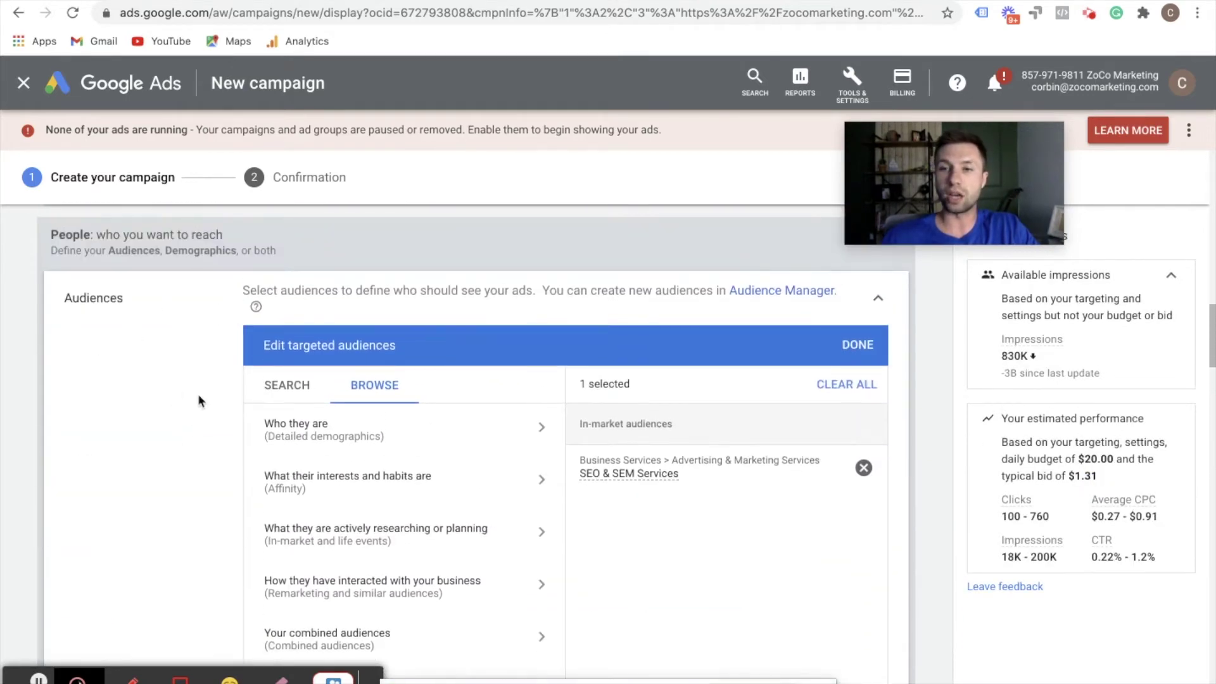
{"action": "scroll", "coordinate": [198, 393], "scroll_direction": "down", "scroll_amount": 12}
{"action": "scroll", "coordinate": [198, 400], "scroll_direction": "down", "scroll_amount": 2}
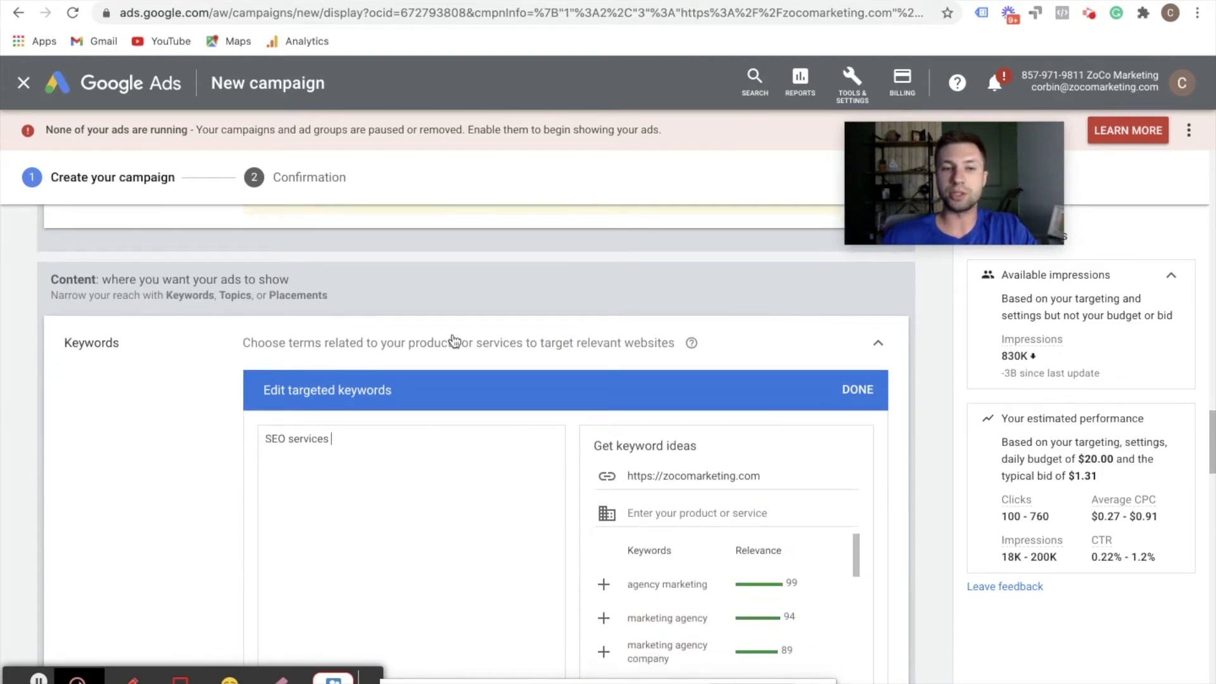
{"action": "scroll", "coordinate": [355, 329], "scroll_direction": "down", "scroll_amount": 2}
{"action": "scroll", "coordinate": [326, 386], "scroll_direction": "down", "scroll_amount": 8}
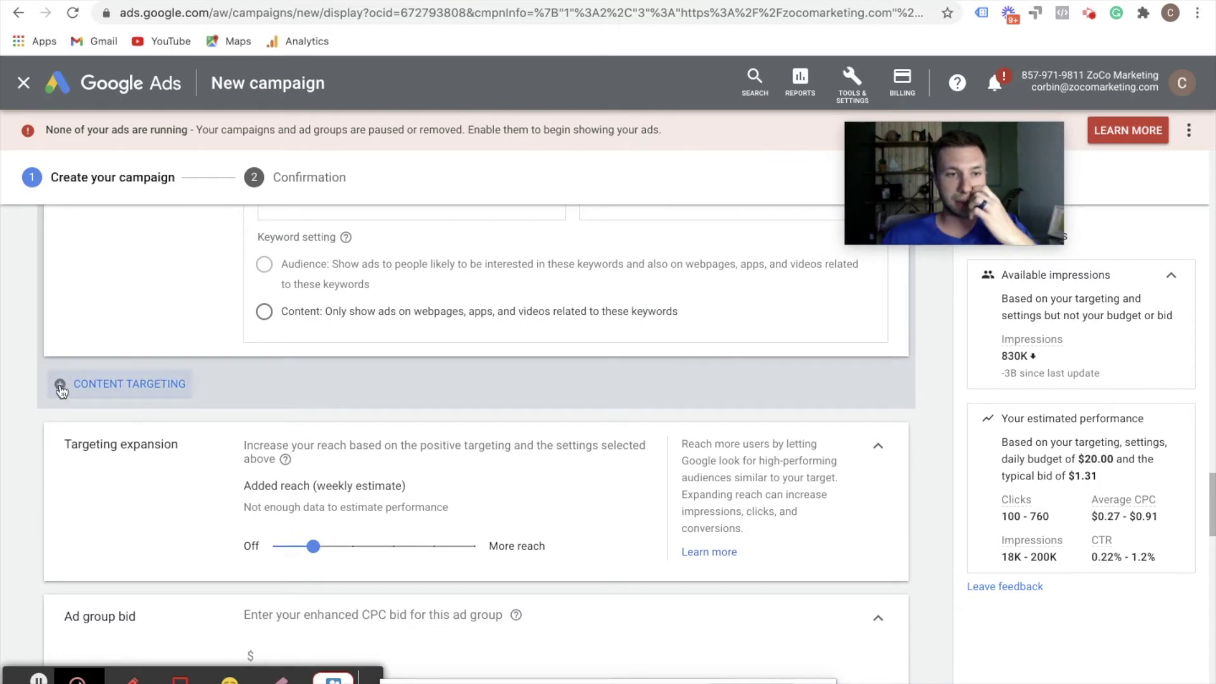
- Add topics as content targeting and expand Arts & Entertainment to view its subtopics
{"action": "left_click", "coordinate": [155, 382]}
{"action": "left_click", "coordinate": [127, 421]}
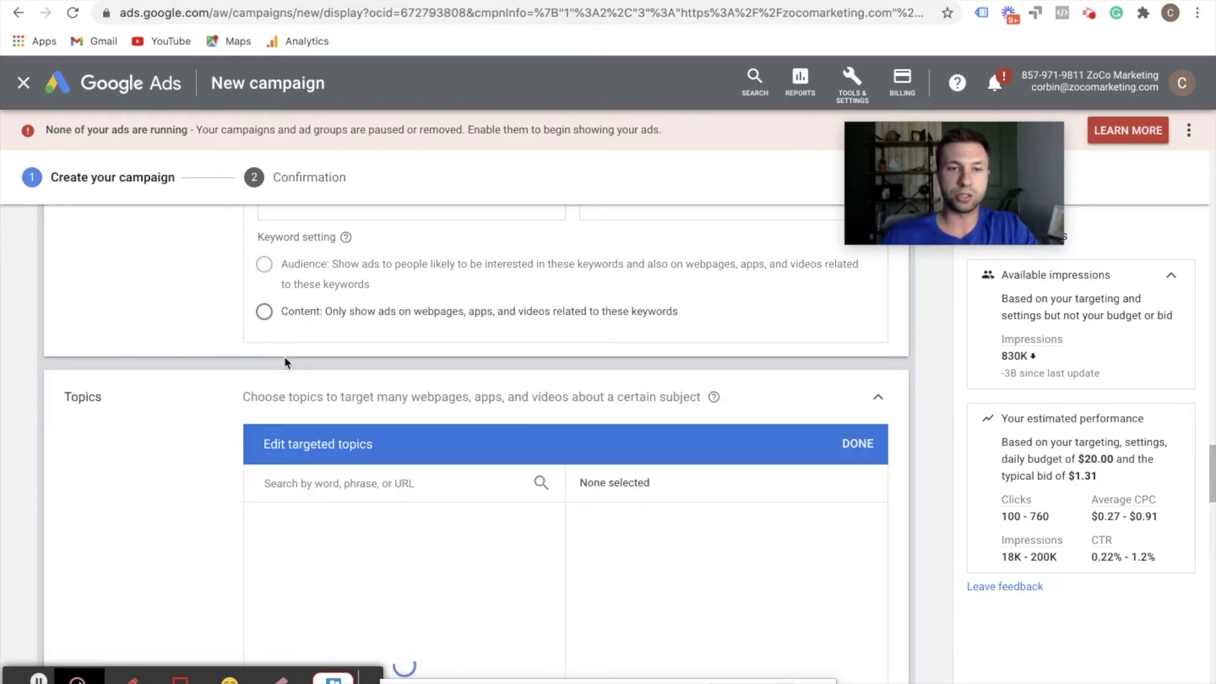
{"action": "scroll", "coordinate": [181, 436], "scroll_direction": "down", "scroll_amount": 2}
{"action": "scroll", "coordinate": [181, 434], "scroll_direction": "down", "scroll_amount": 3}
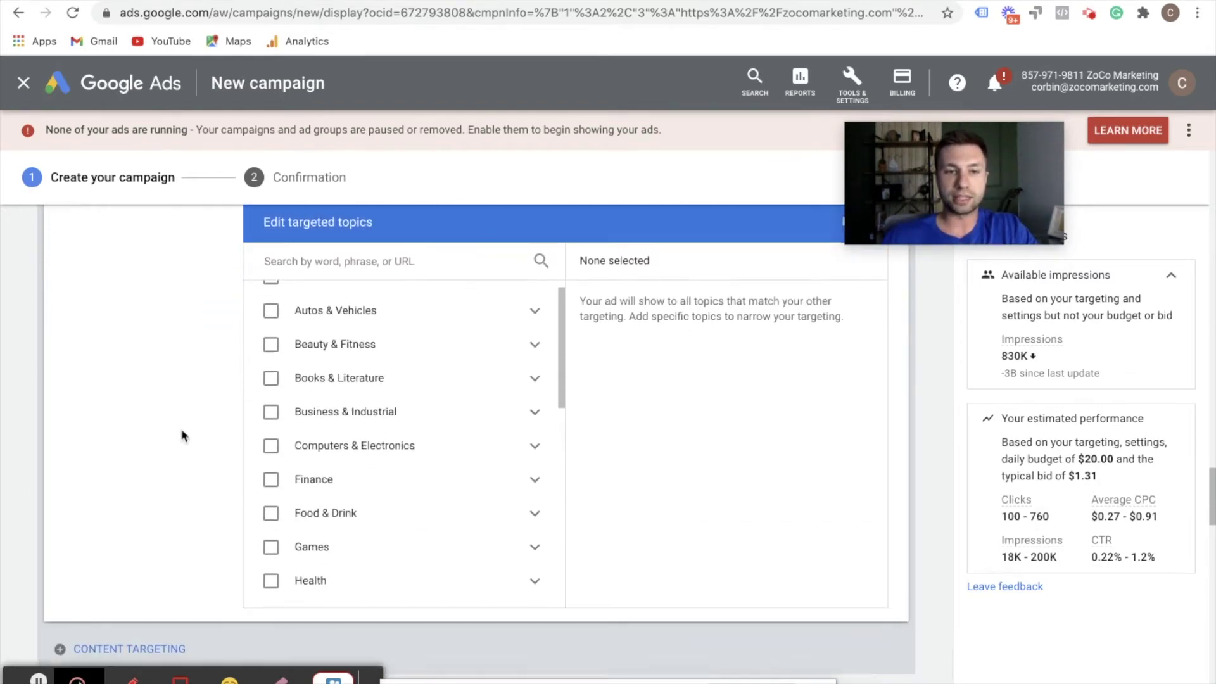
{"action": "scroll", "coordinate": [393, 424], "scroll_direction": "up", "scroll_amount": 4}
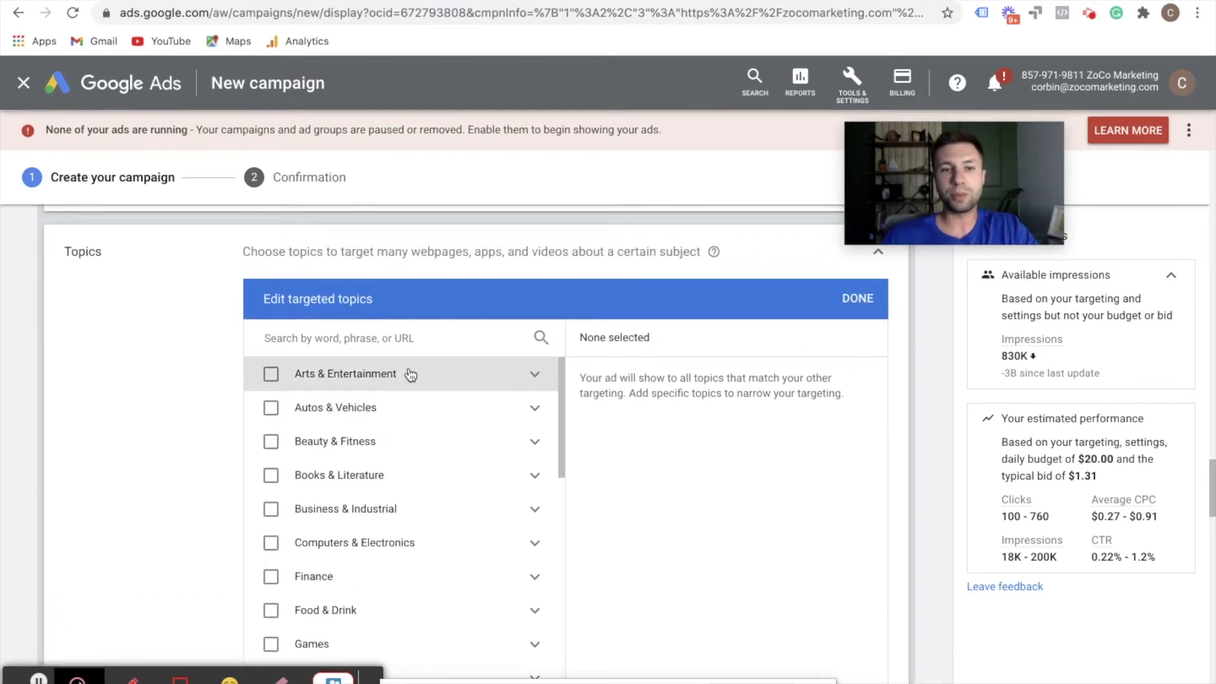
{"action": "left_click", "coordinate": [535, 373]}
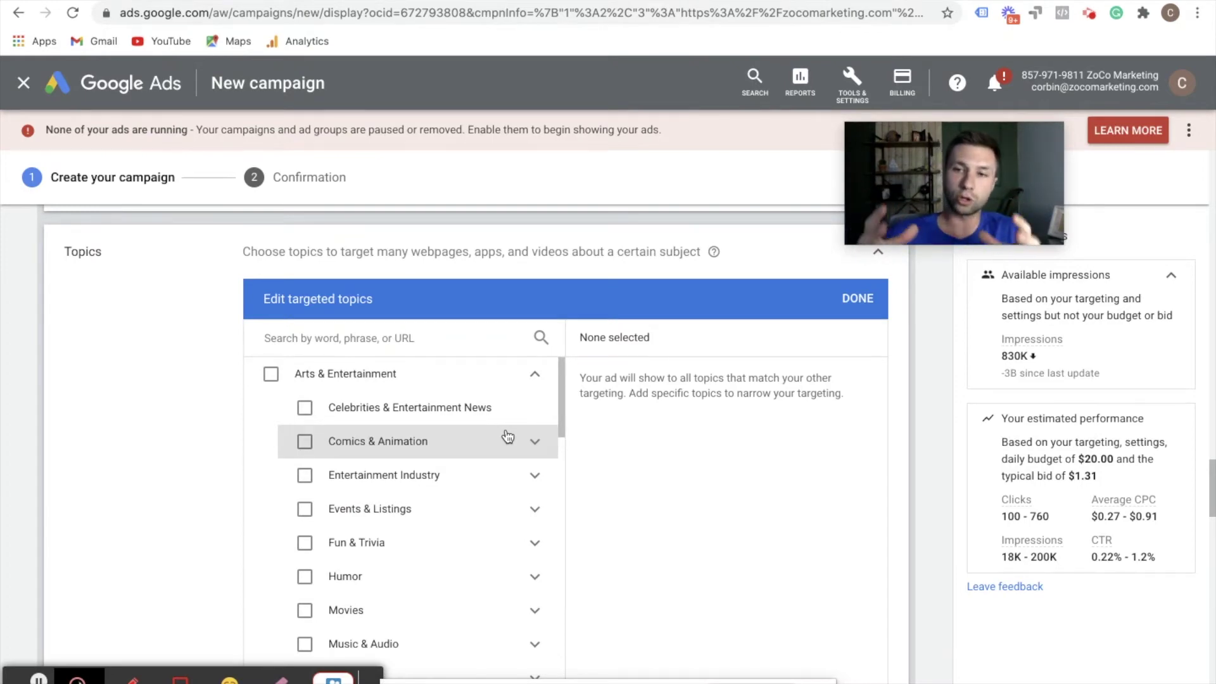
{"action": "scroll", "coordinate": [239, 372], "scroll_direction": "up", "scroll_amount": 1}
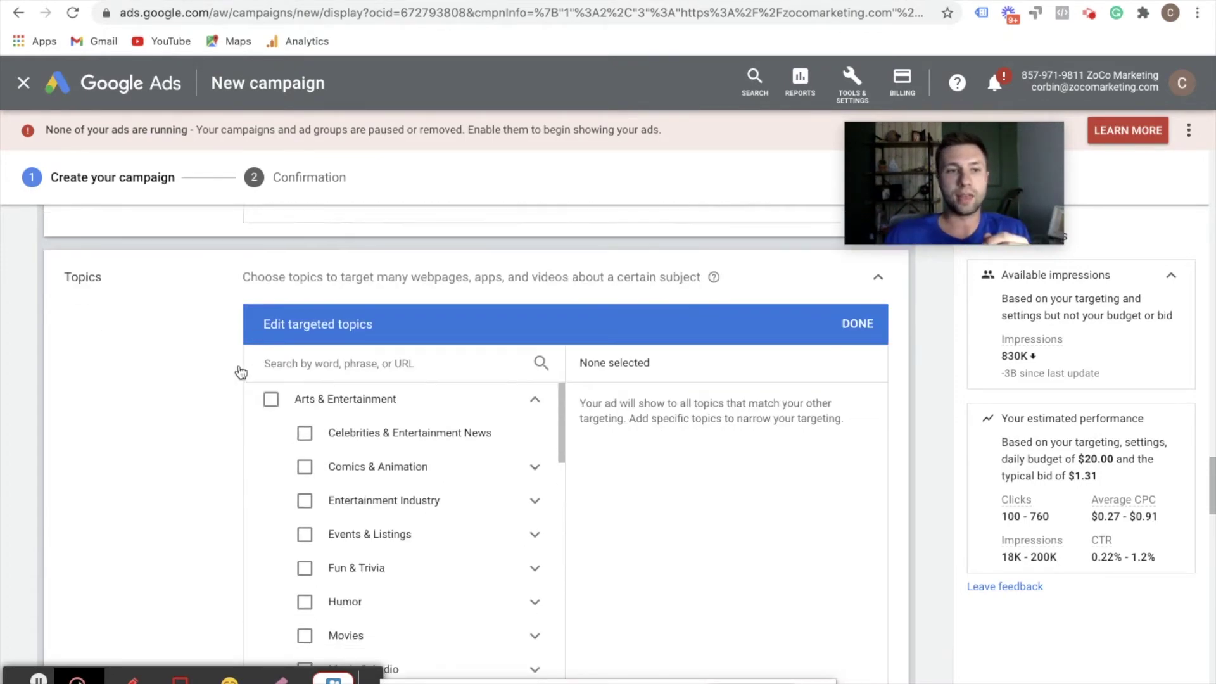
- Add placements as content targeting and review the available placement types
{"action": "scroll", "coordinate": [101, 470], "scroll_direction": "down", "scroll_amount": 5}
{"action": "scroll", "coordinate": [100, 380], "scroll_direction": "down", "scroll_amount": 3}
{"action": "scroll", "coordinate": [98, 347], "scroll_direction": "up", "scroll_amount": 2}
{"action": "left_click", "coordinate": [99, 347]}
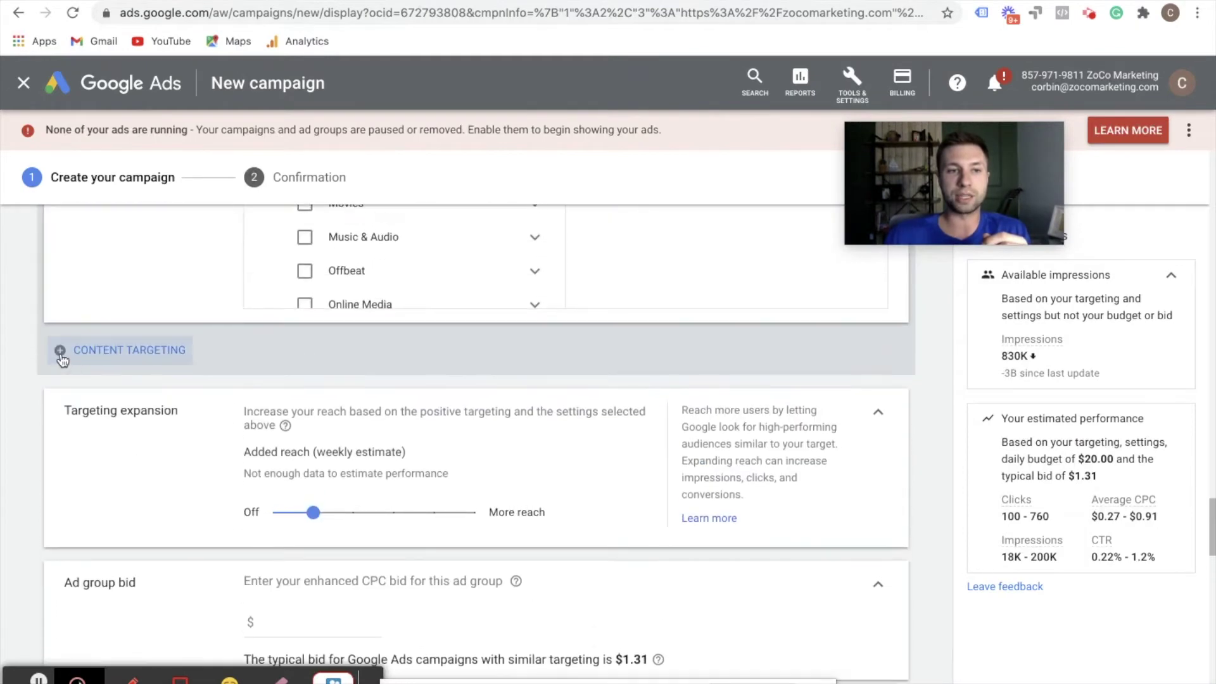
{"action": "left_click", "coordinate": [123, 410]}
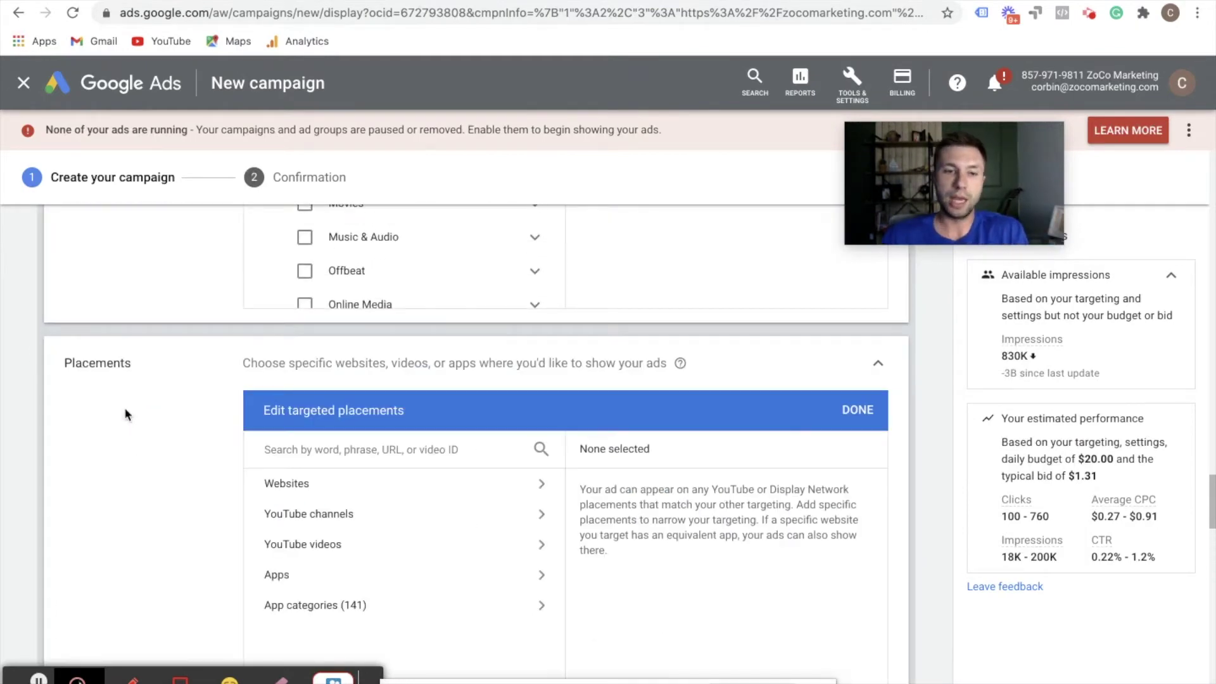
{"action": "scroll", "coordinate": [418, 500], "scroll_direction": "down", "scroll_amount": 1}
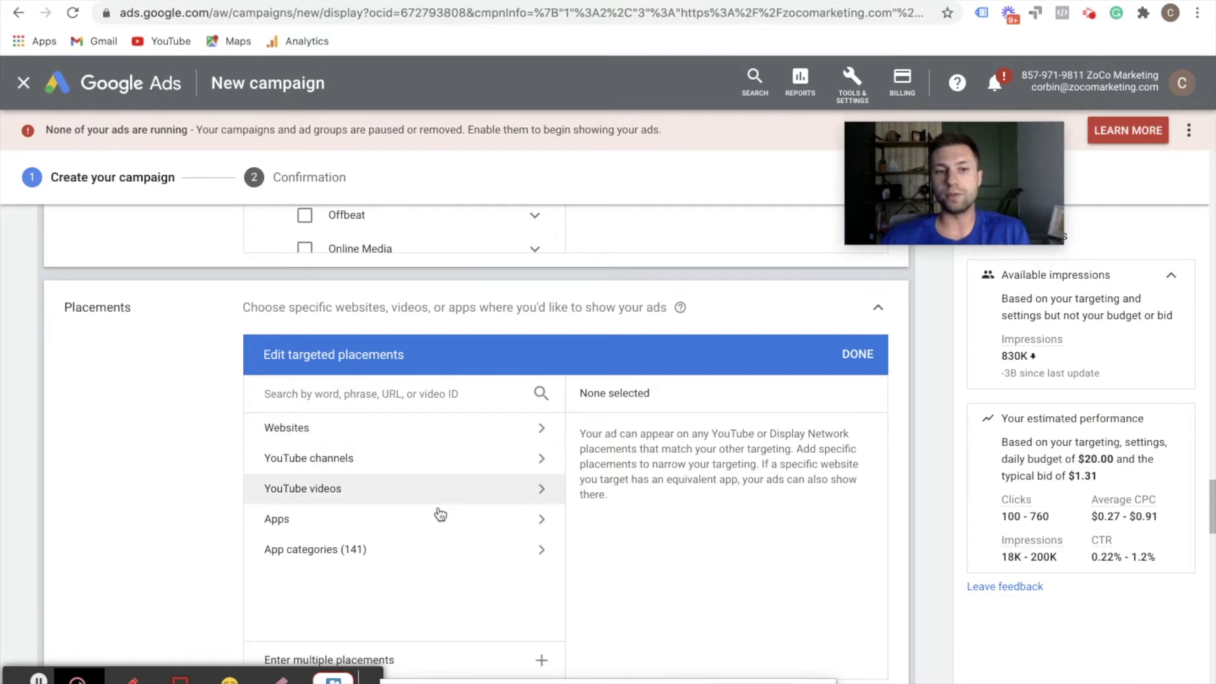
- Try a website placement search for "www" and clear the search text
{"action": "left_click", "coordinate": [468, 434]}
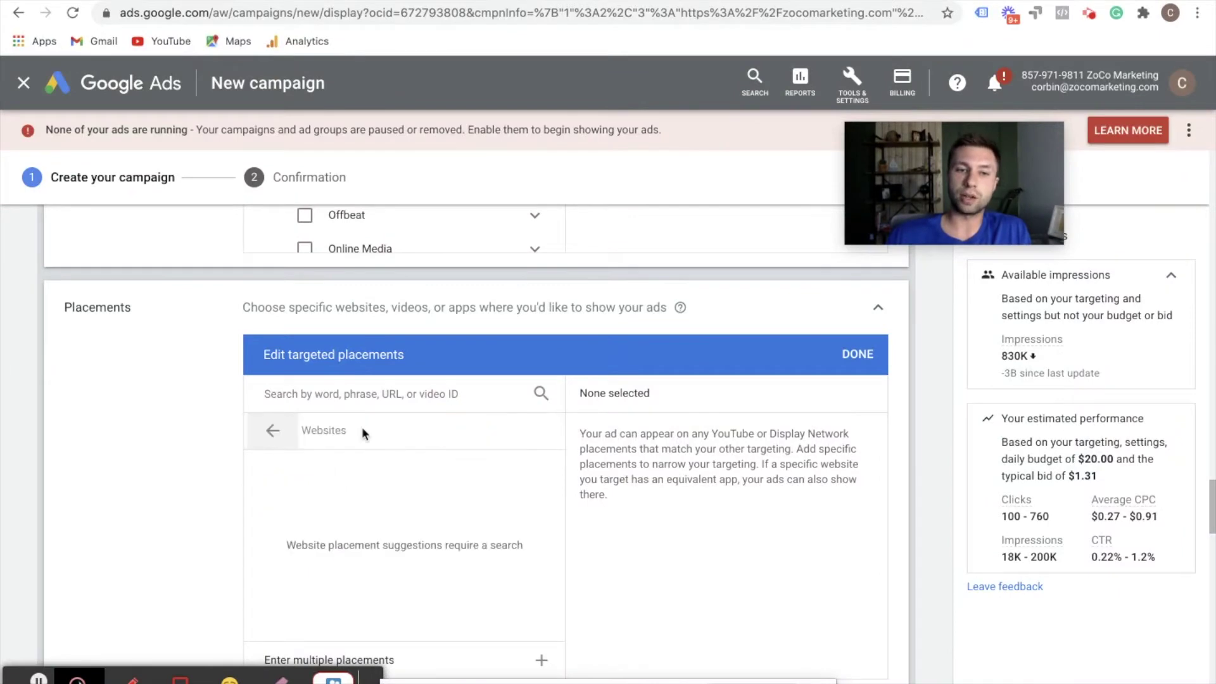
{"action": "left_click", "coordinate": [361, 430]}
{"action": "left_click", "coordinate": [333, 399]}
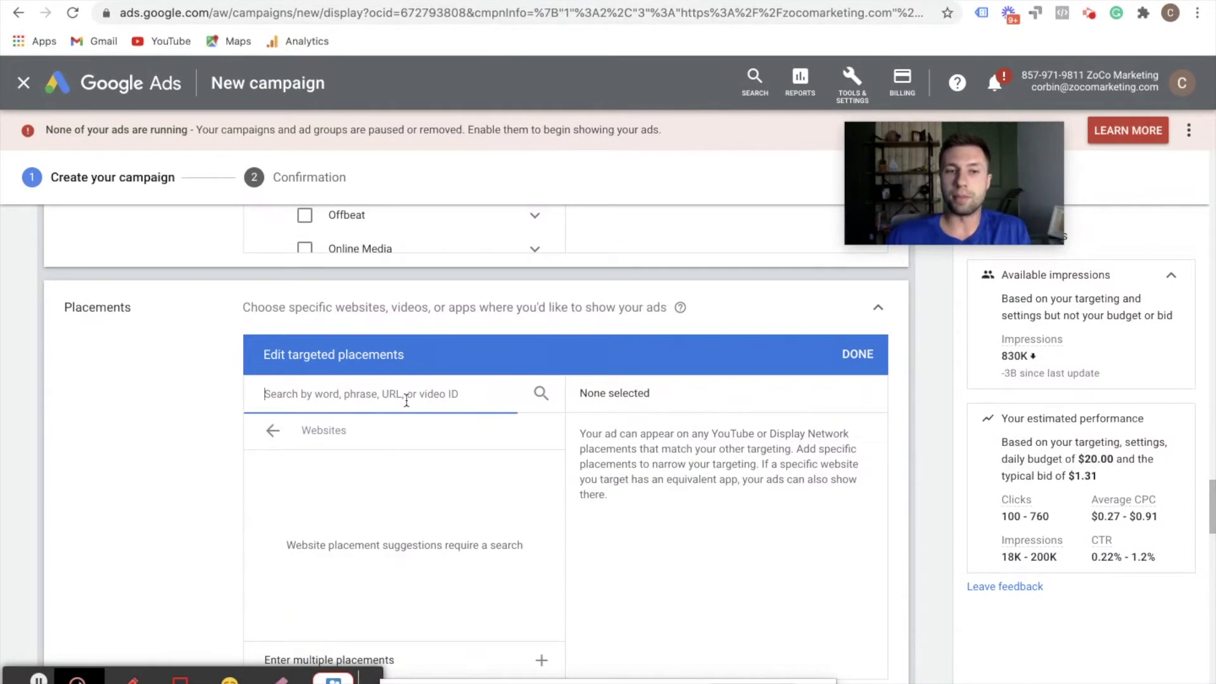
{"action": "type", "text": "www"}
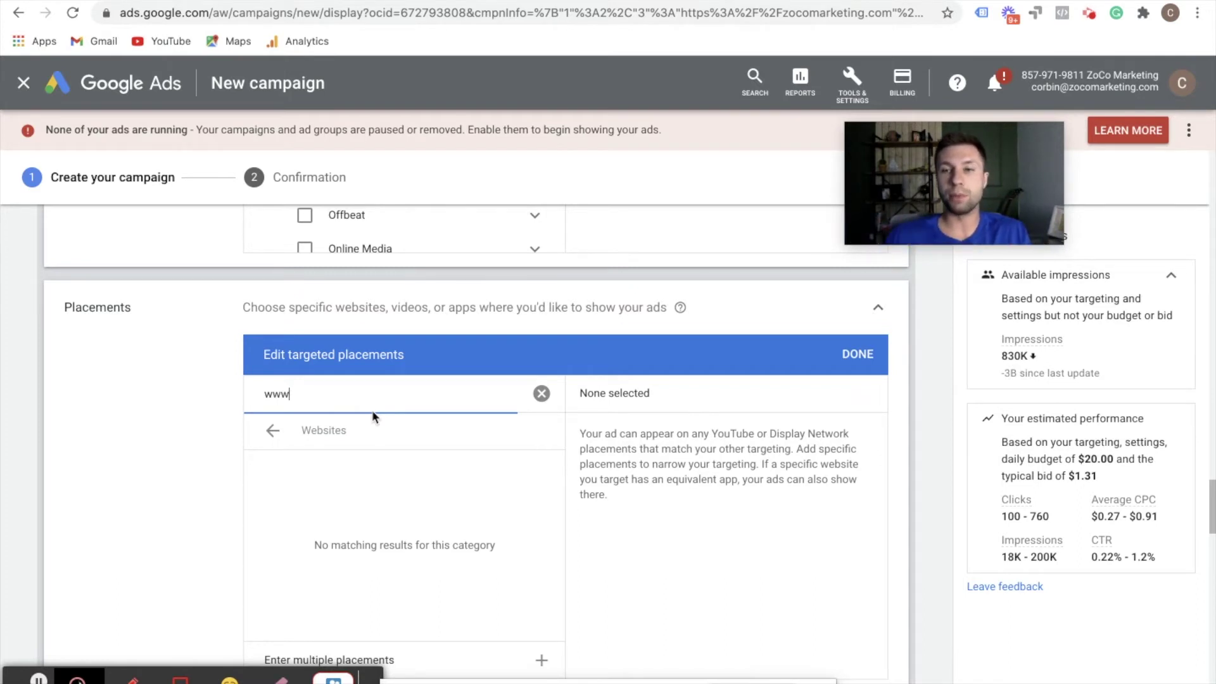
{"action": "left_click", "coordinate": [296, 394]}
{"action": "left_click_drag", "start_coordinate": [295, 394], "coordinate": [259, 397]}
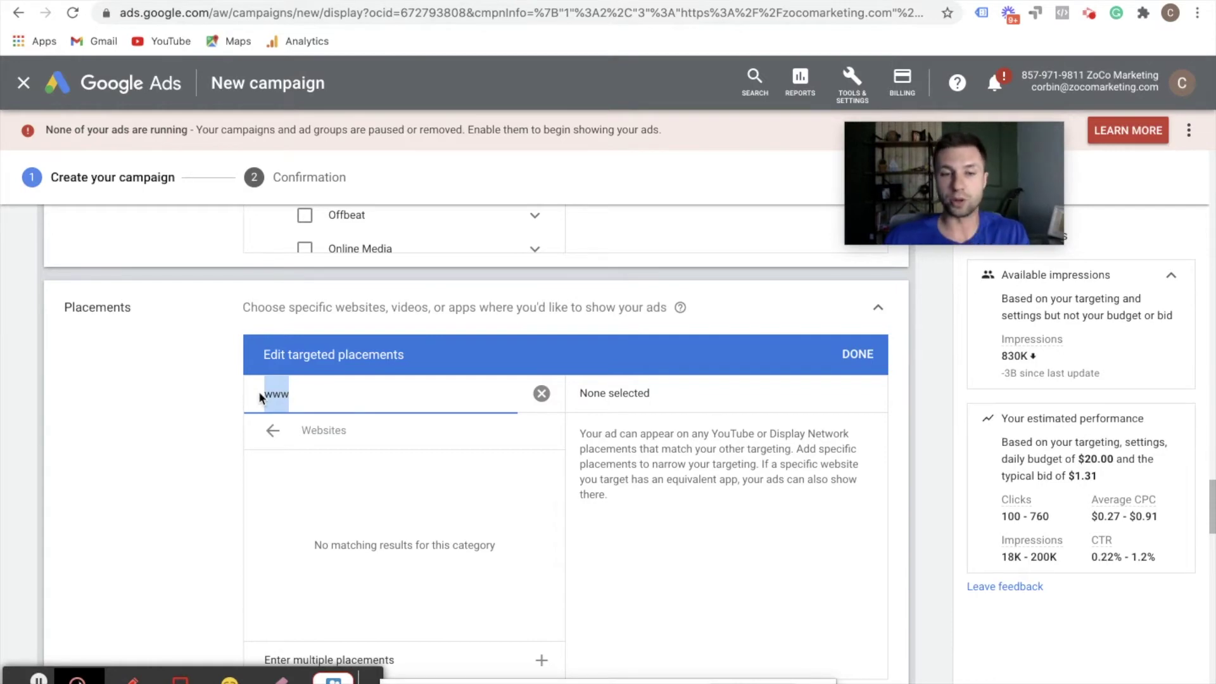
{"action": "key", "text": "BackSpace"}
- Check the available impressions estimate and set targeting expansion to Off
{"action": "scroll", "coordinate": [342, 407], "scroll_direction": "down", "scroll_amount": 1}
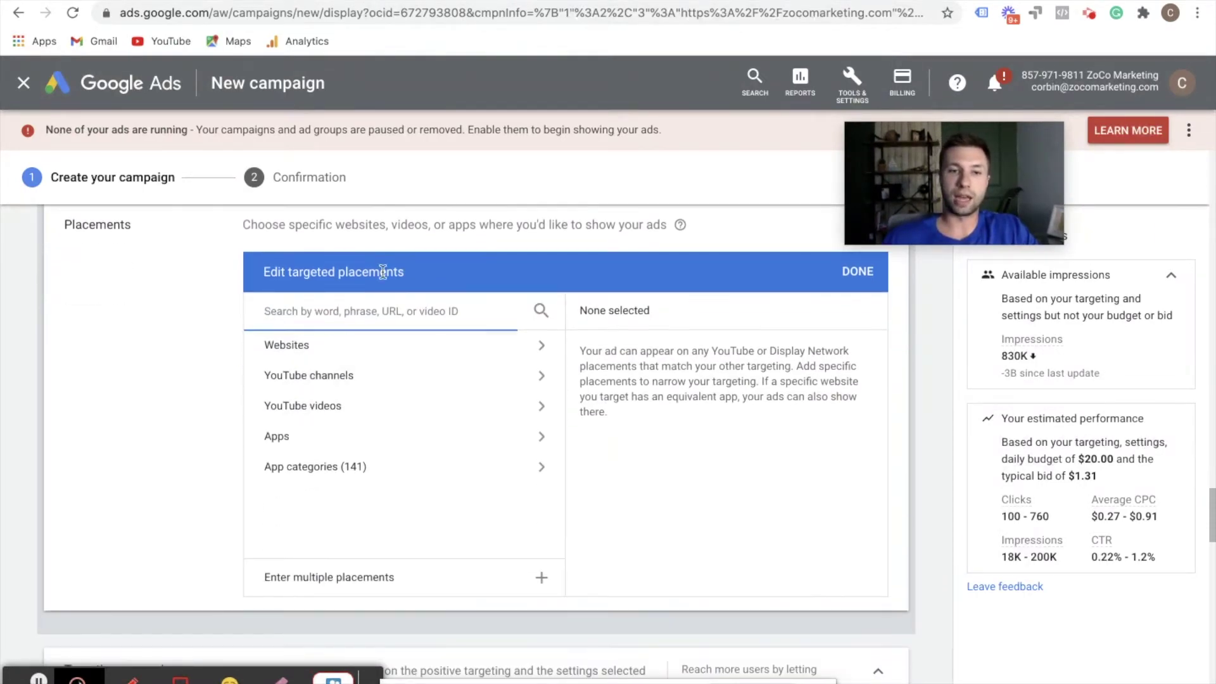
{"action": "scroll", "coordinate": [183, 381], "scroll_direction": "down", "scroll_amount": 4}
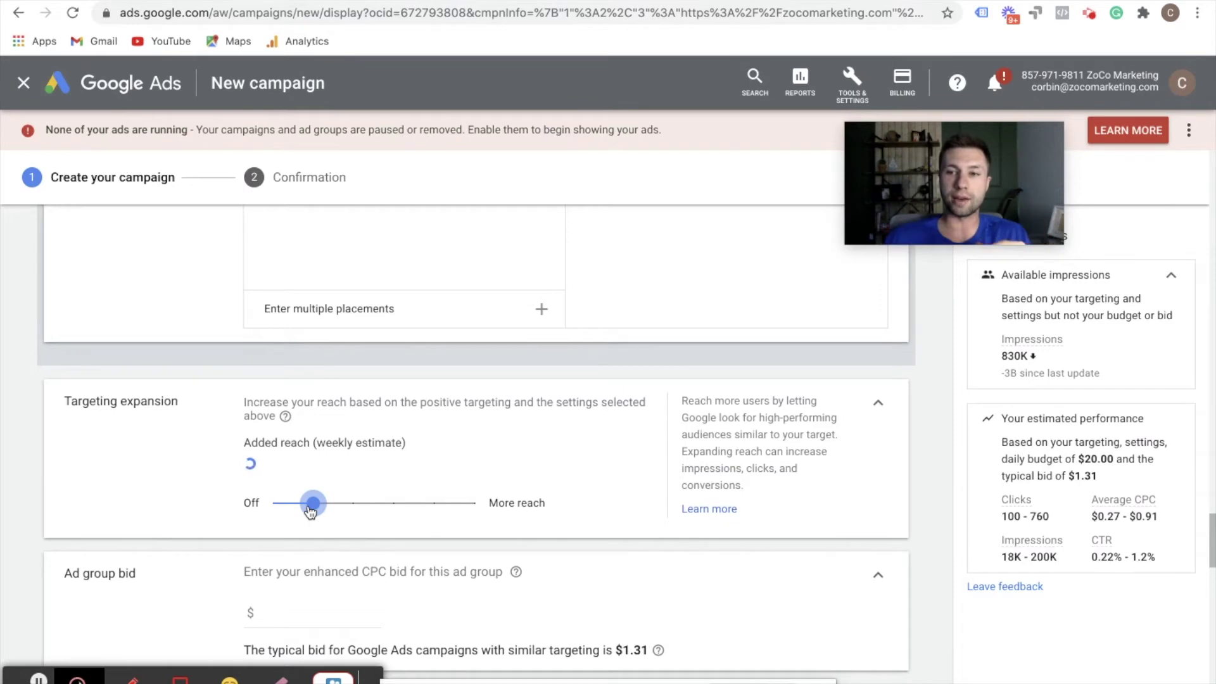
{"action": "left_click_drag", "start_coordinate": [1000, 354], "coordinate": [1042, 363]}
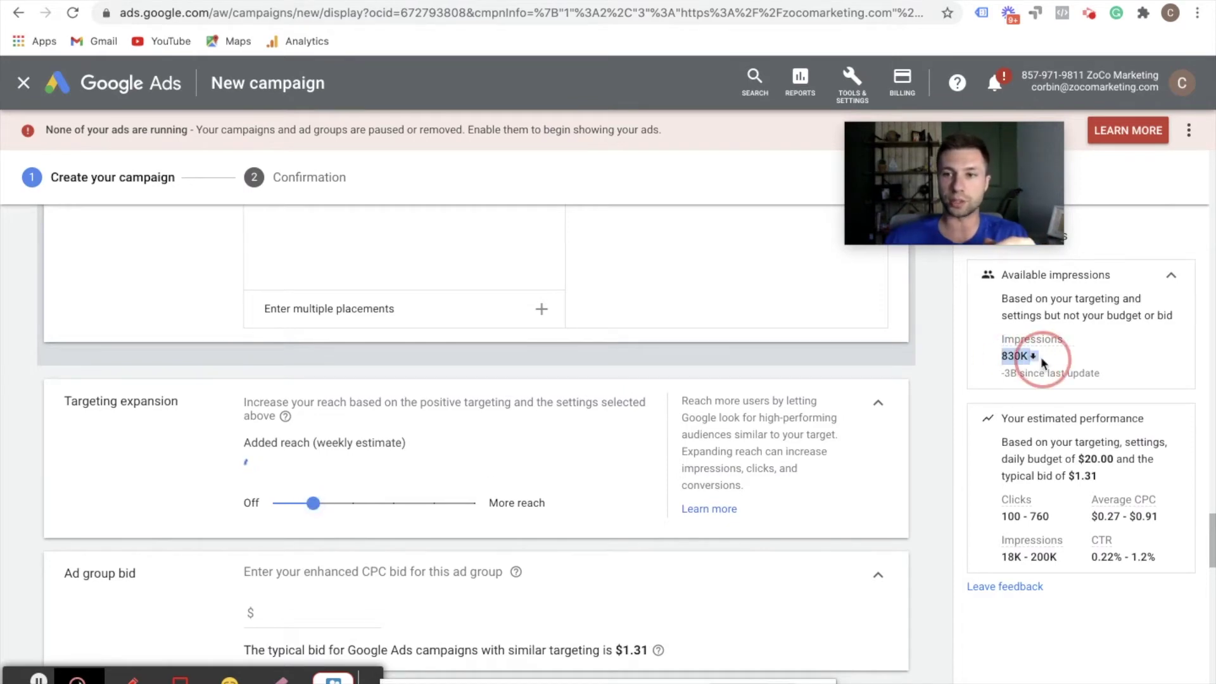
{"action": "left_click_drag", "start_coordinate": [315, 507], "coordinate": [274, 505]}
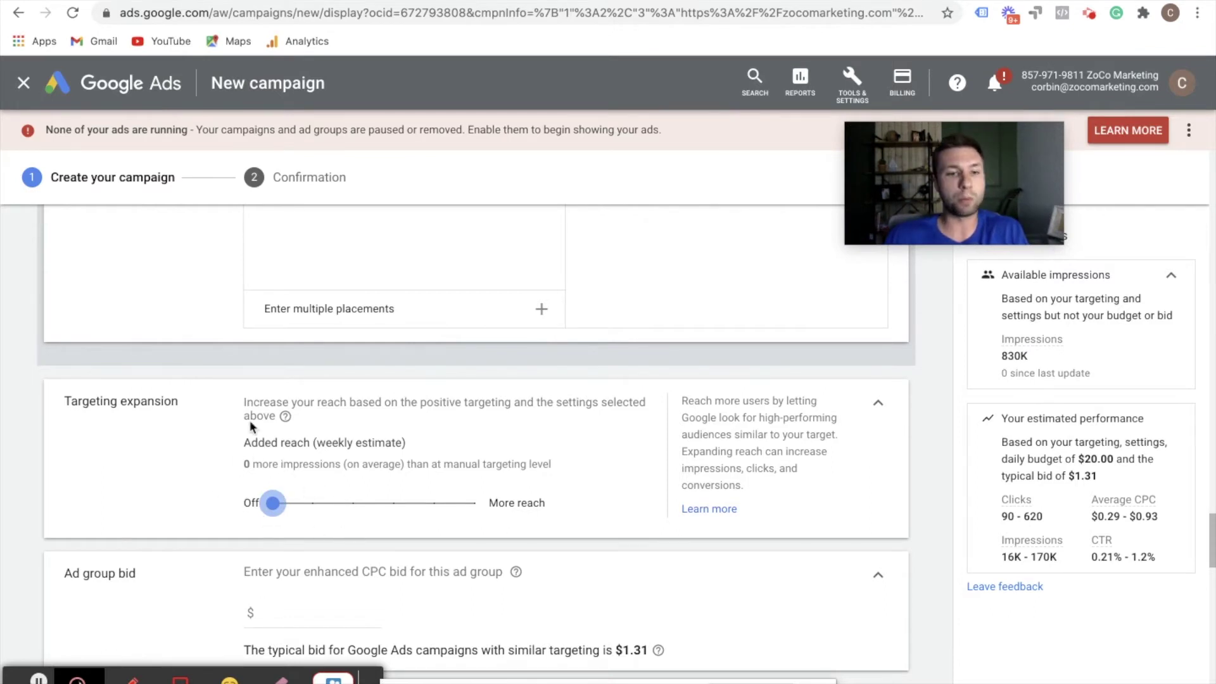
{"action": "scroll", "coordinate": [328, 468], "scroll_direction": "down", "scroll_amount": 1}
{"action": "scroll", "coordinate": [329, 472], "scroll_direction": "down", "scroll_amount": 1}
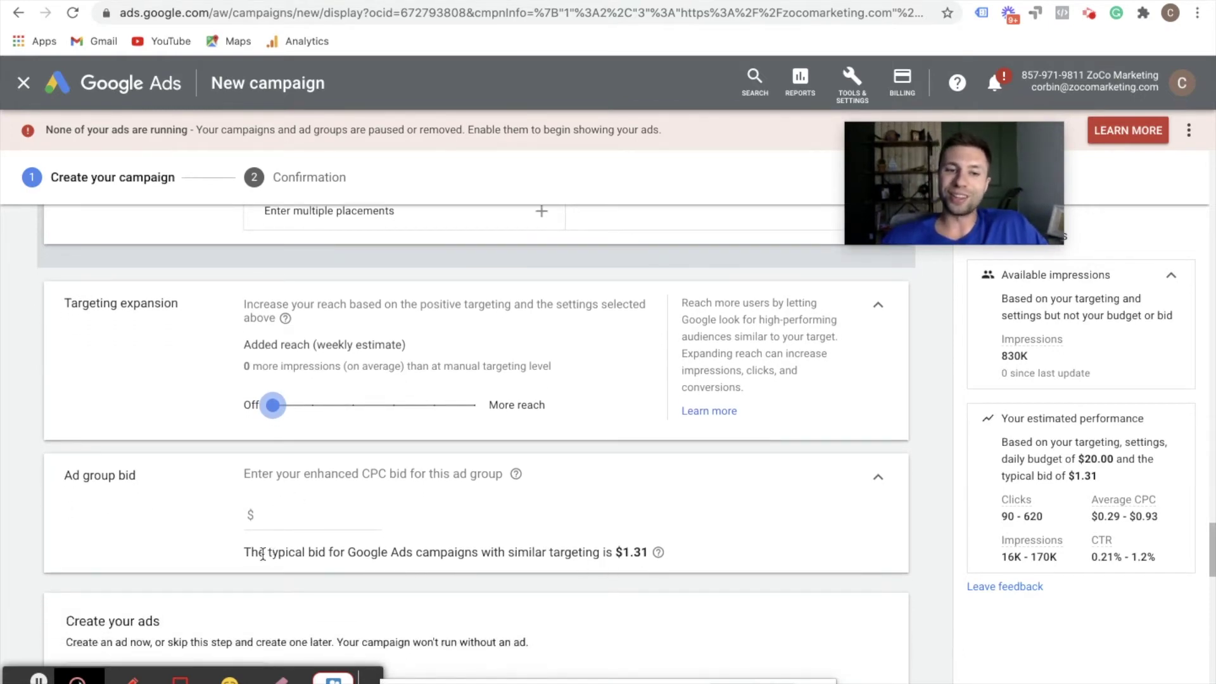
- Check the typical bid for similar targeting and set the ad group's enhanced CPC bid to $0.75
{"action": "left_click_drag", "start_coordinate": [244, 552], "coordinate": [646, 553]}
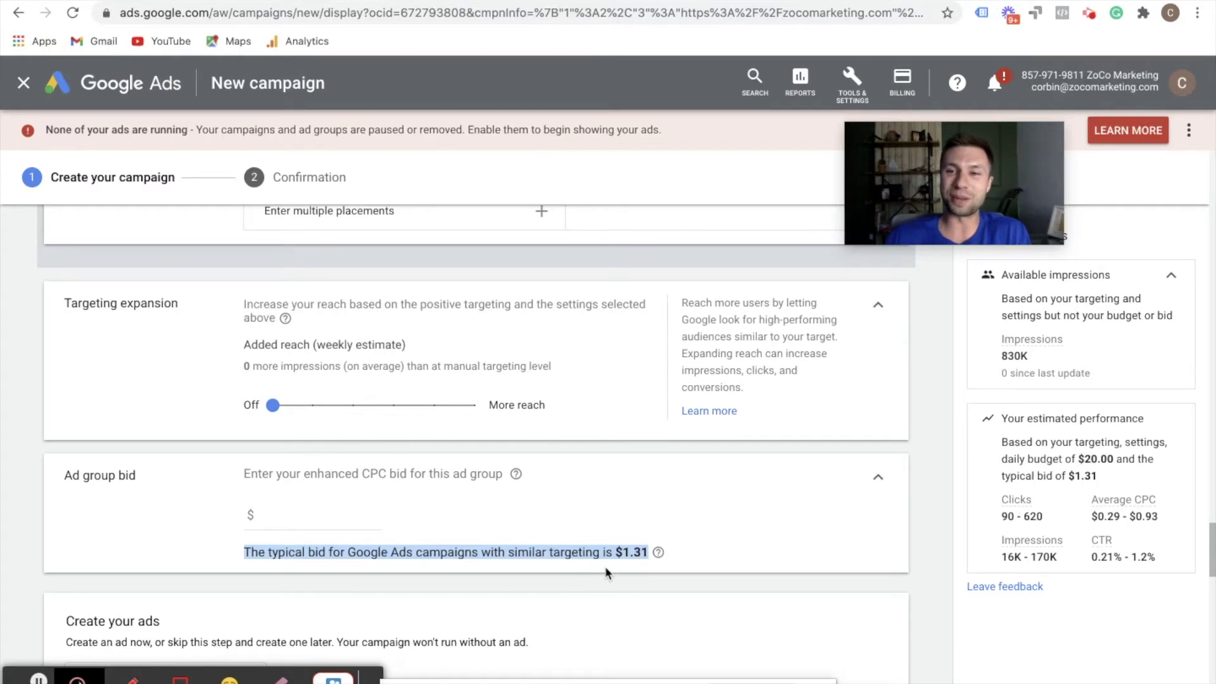
{"action": "left_click", "coordinate": [327, 523]}
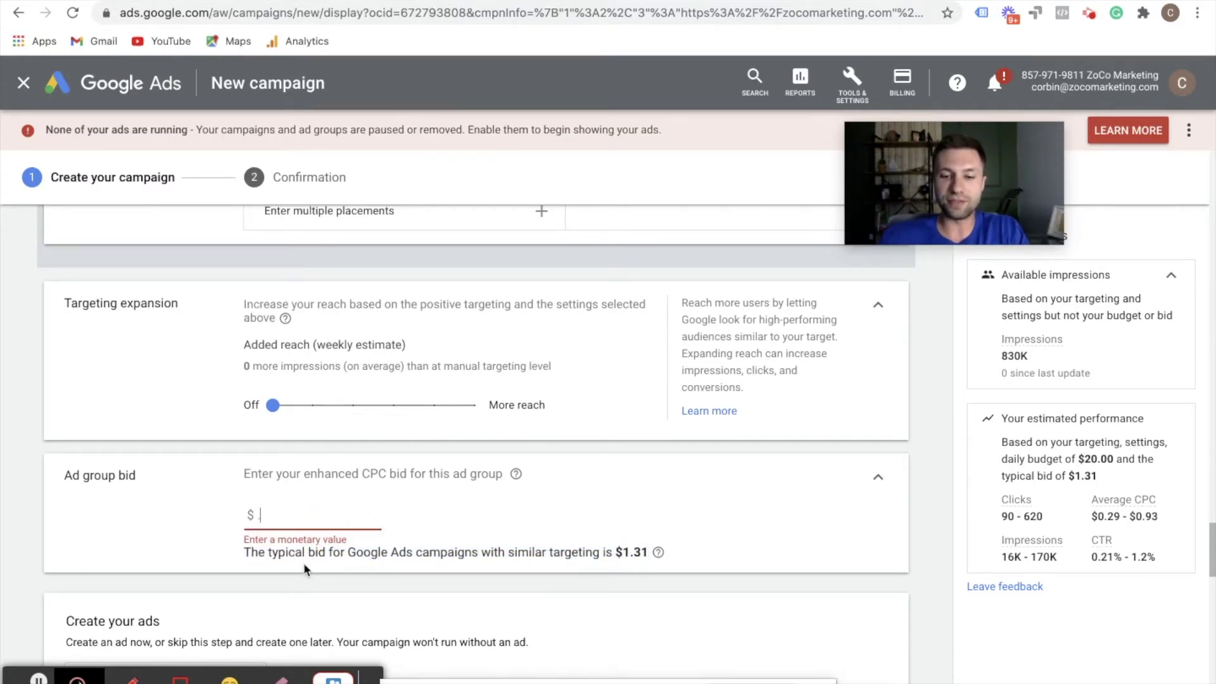
{"action": "type", "text": "0.75"}
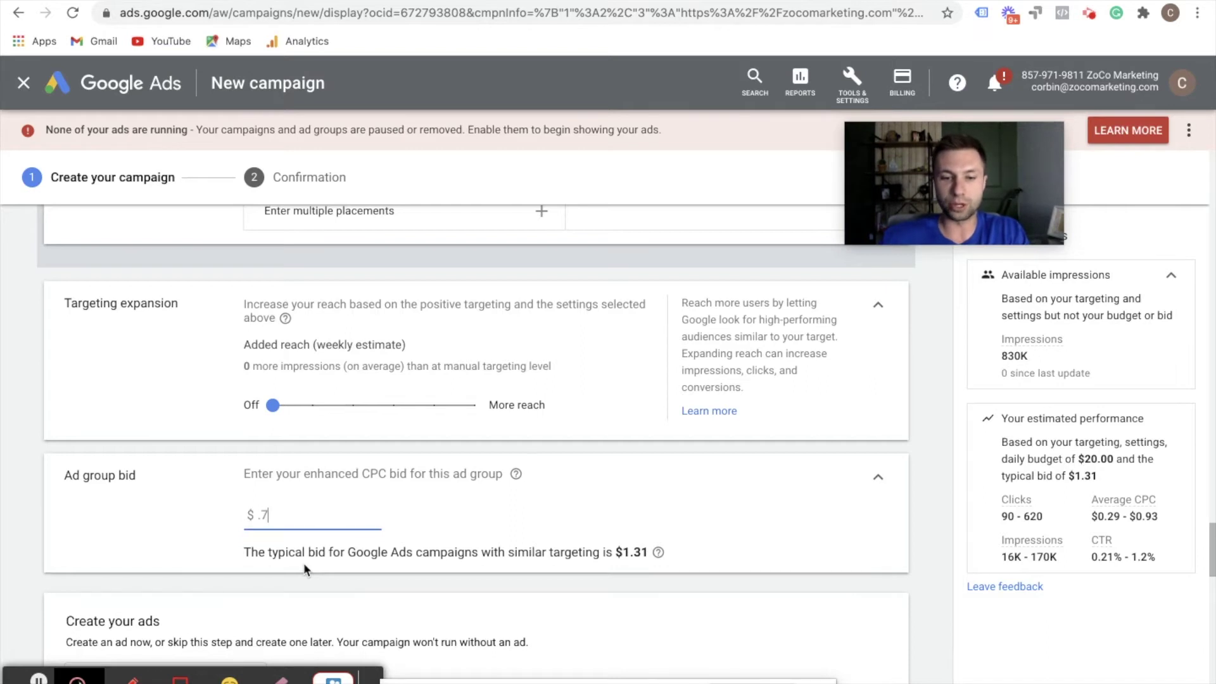
{"action": "left_click", "coordinate": [424, 519]}
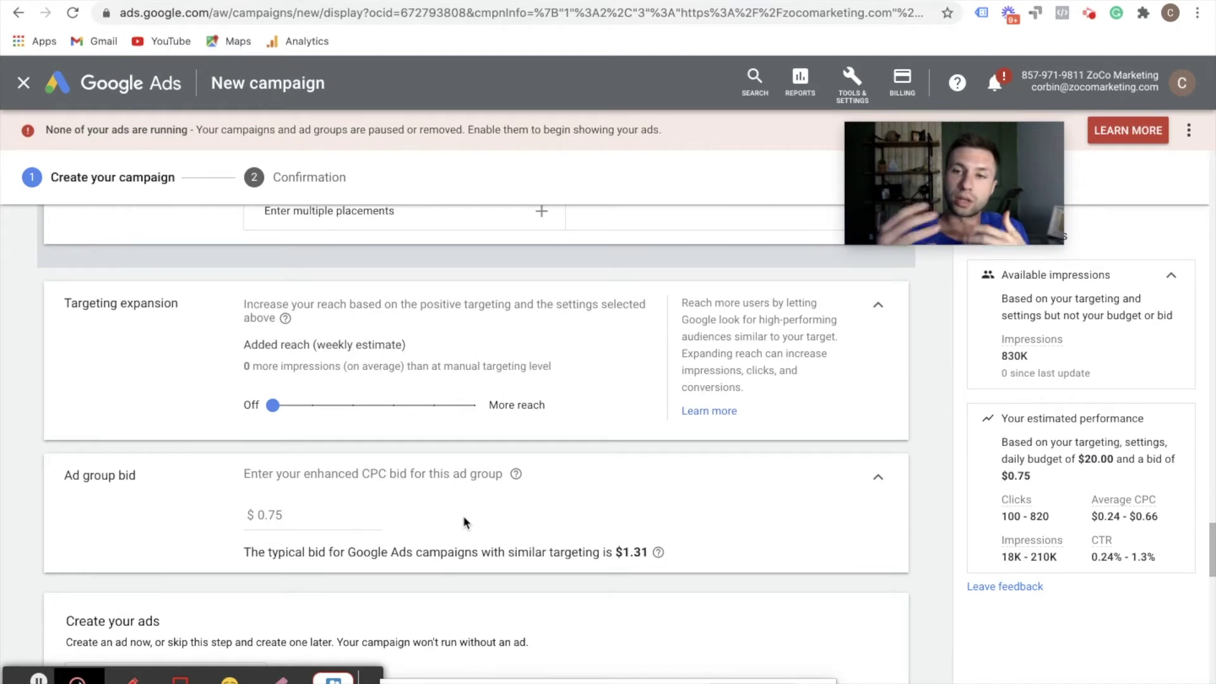
{"action": "left_click", "coordinate": [279, 515]}
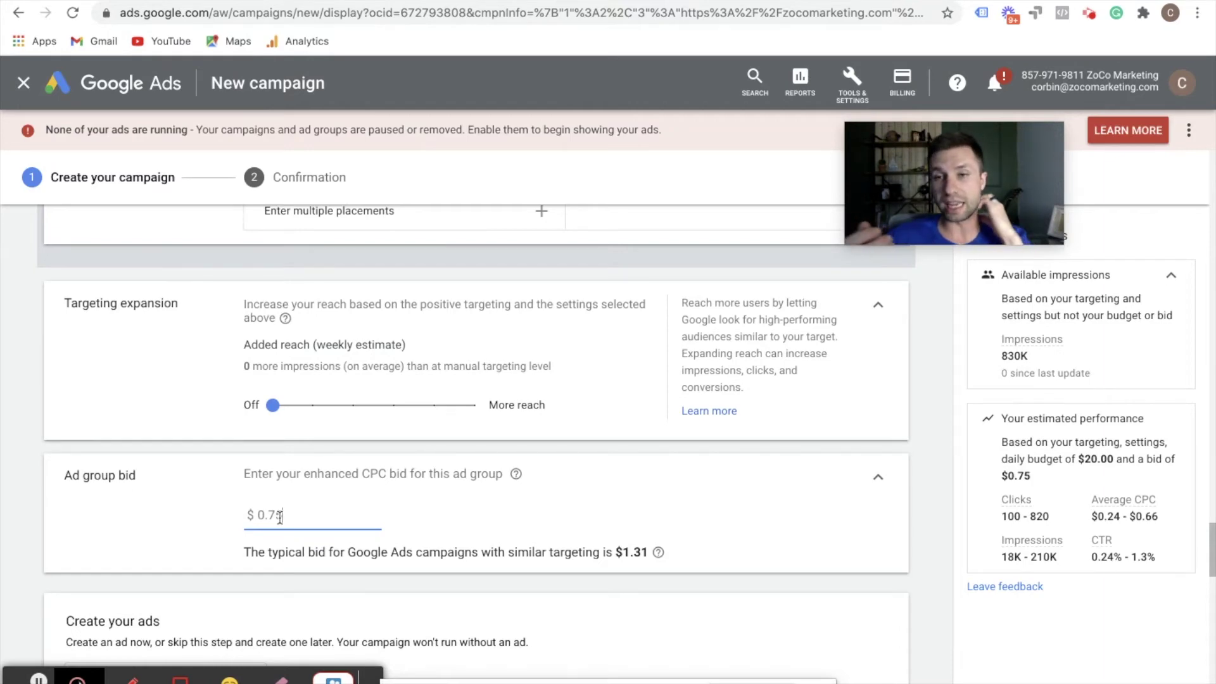
{"action": "left_click_drag", "start_coordinate": [614, 552], "coordinate": [649, 551]}
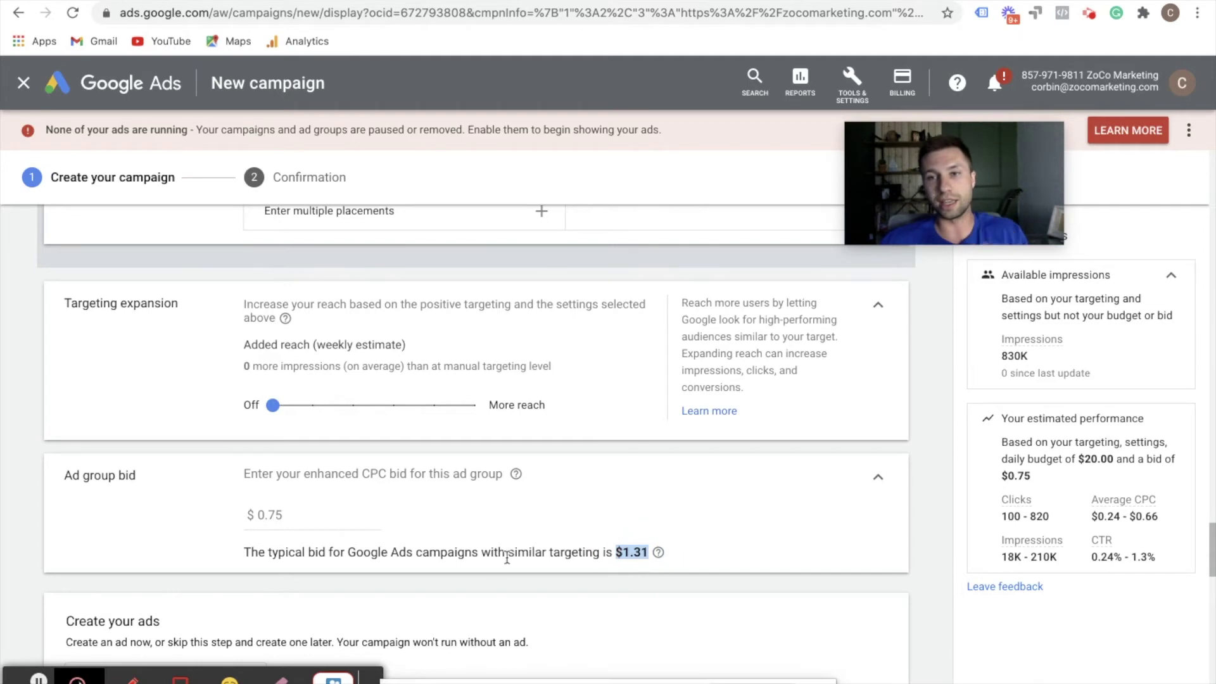
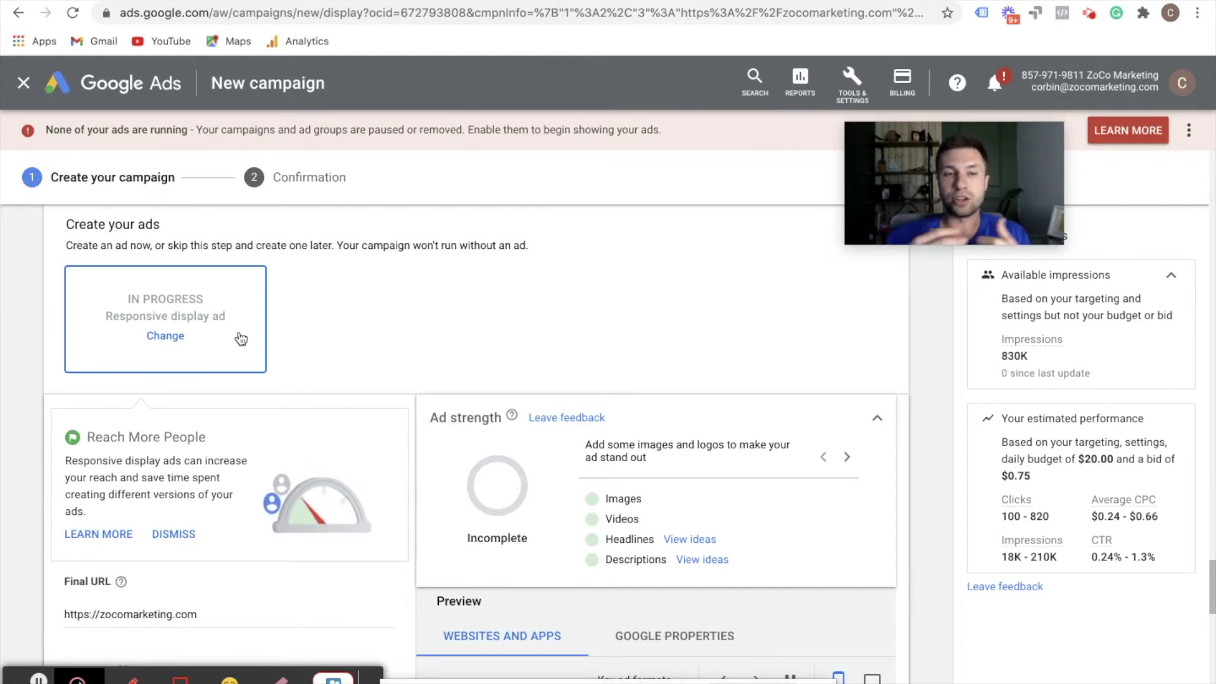
- Switch the in-progress ad to Upload display ads, open the file chooser and cancel it without choosing a file
{"action": "left_click", "coordinate": [197, 339]}
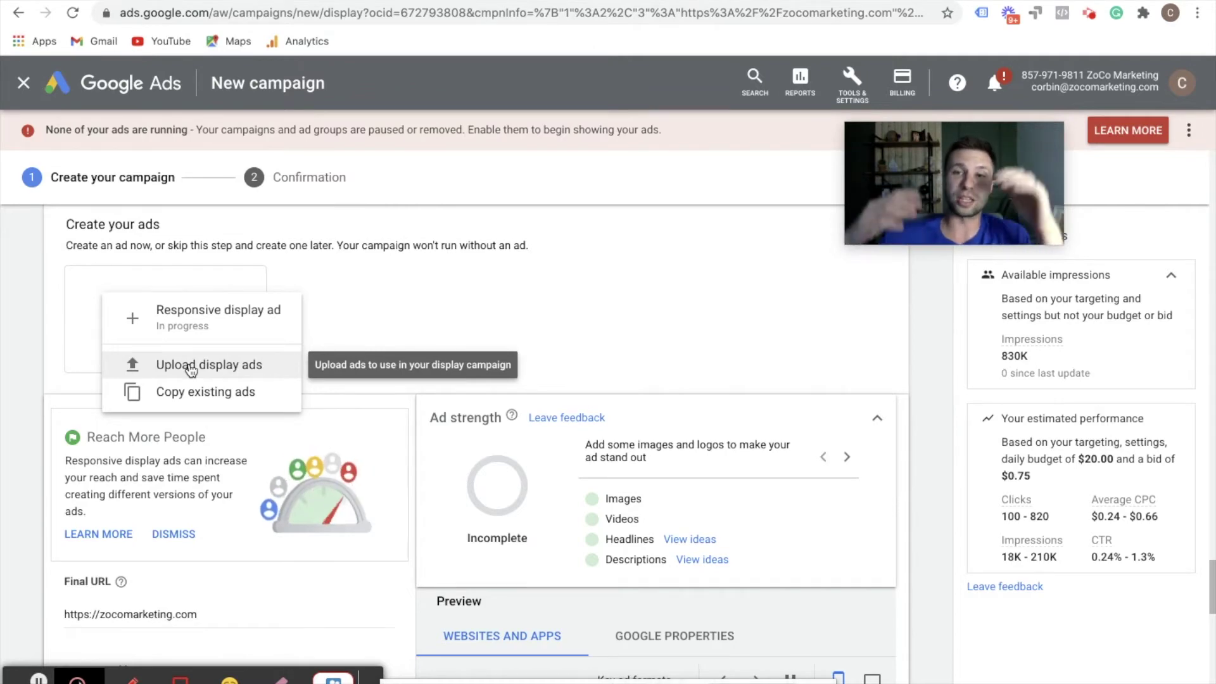
{"action": "left_click", "coordinate": [157, 366]}
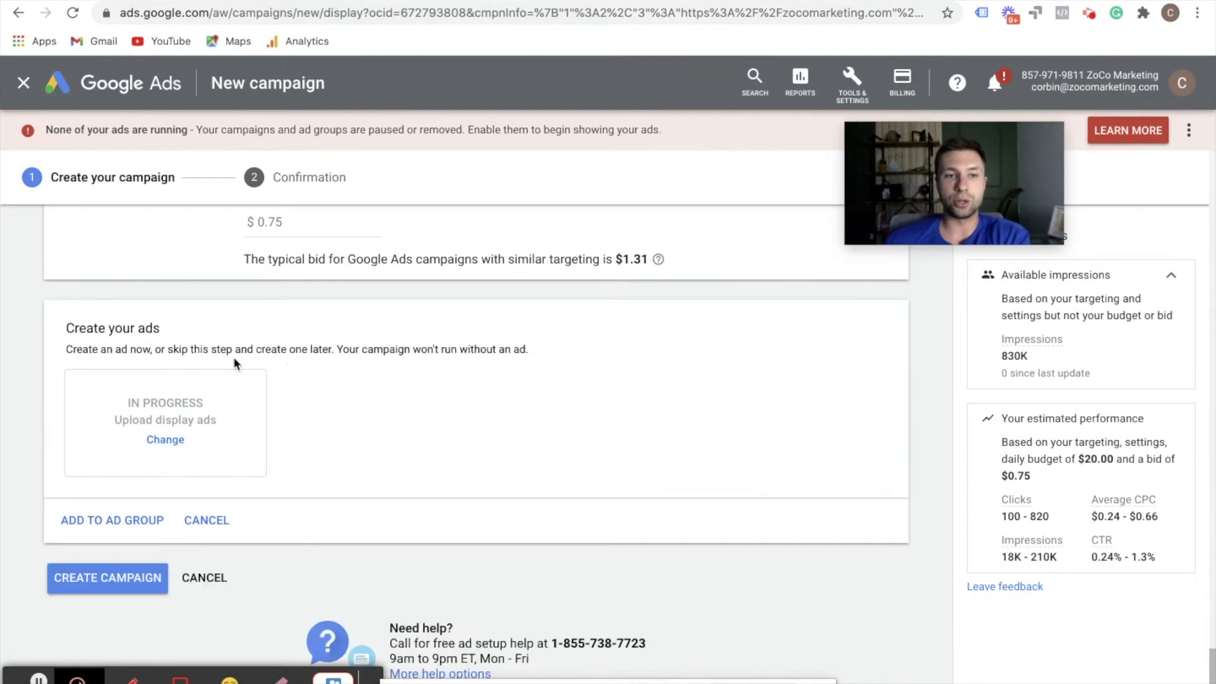
{"action": "scroll", "coordinate": [222, 448], "scroll_direction": "down", "scroll_amount": 4}
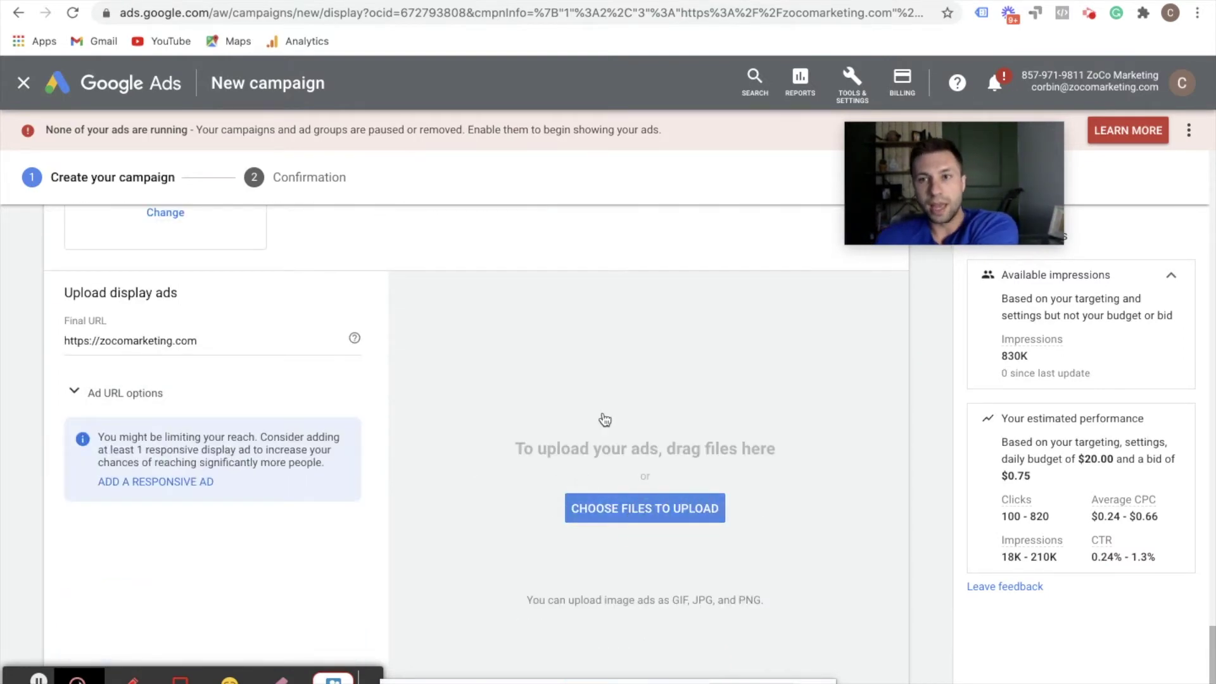
{"action": "left_click", "coordinate": [491, 436]}
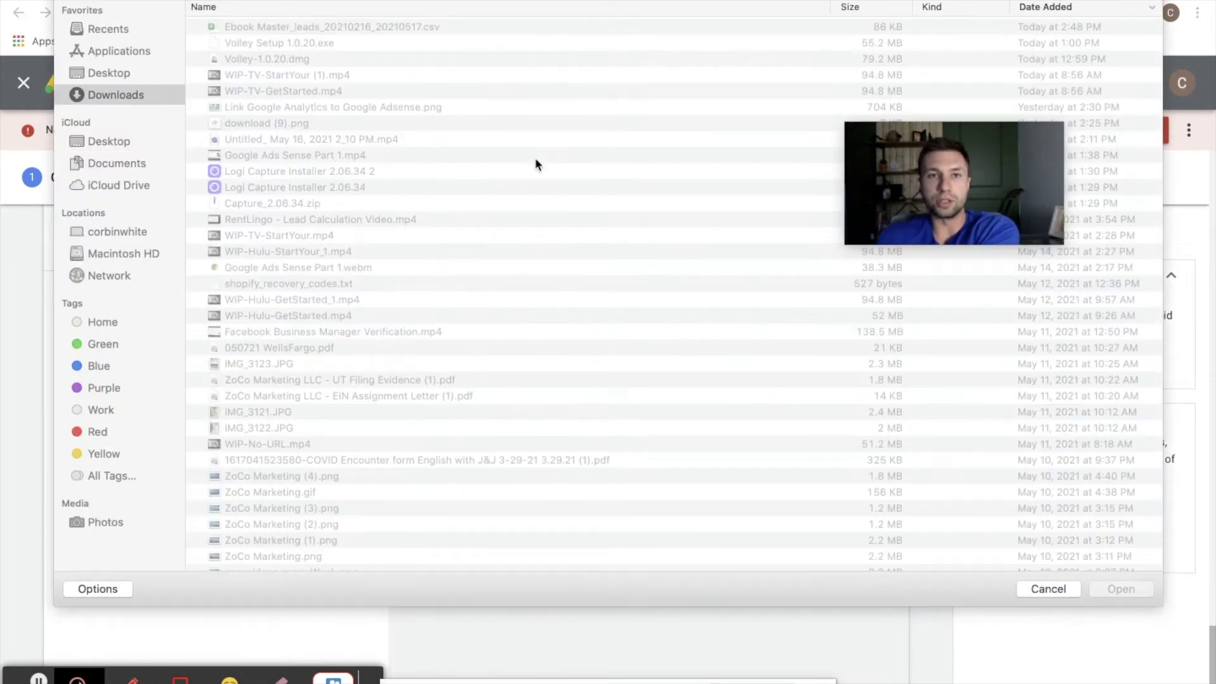
{"action": "left_click", "coordinate": [1048, 589]}
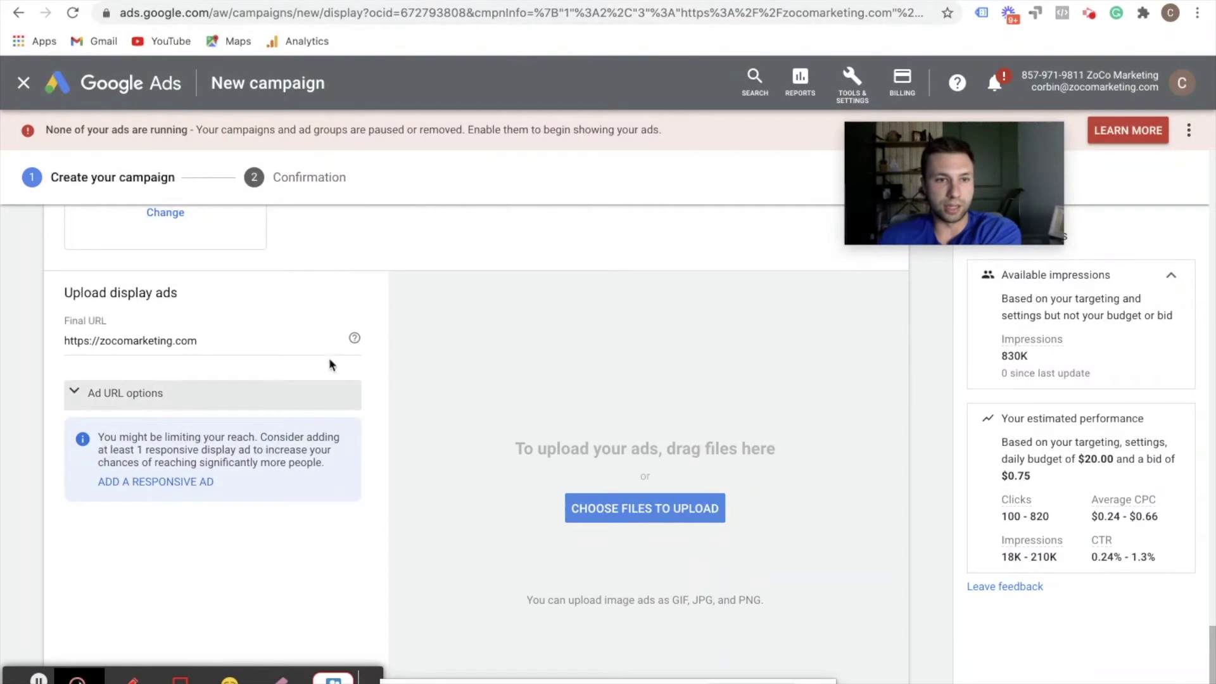
- Review the supported file types and ad sizes for uploaded display ads
{"action": "scroll", "coordinate": [547, 444], "scroll_direction": "down", "scroll_amount": 4}
{"action": "scroll", "coordinate": [526, 466], "scroll_direction": "down", "scroll_amount": 1}
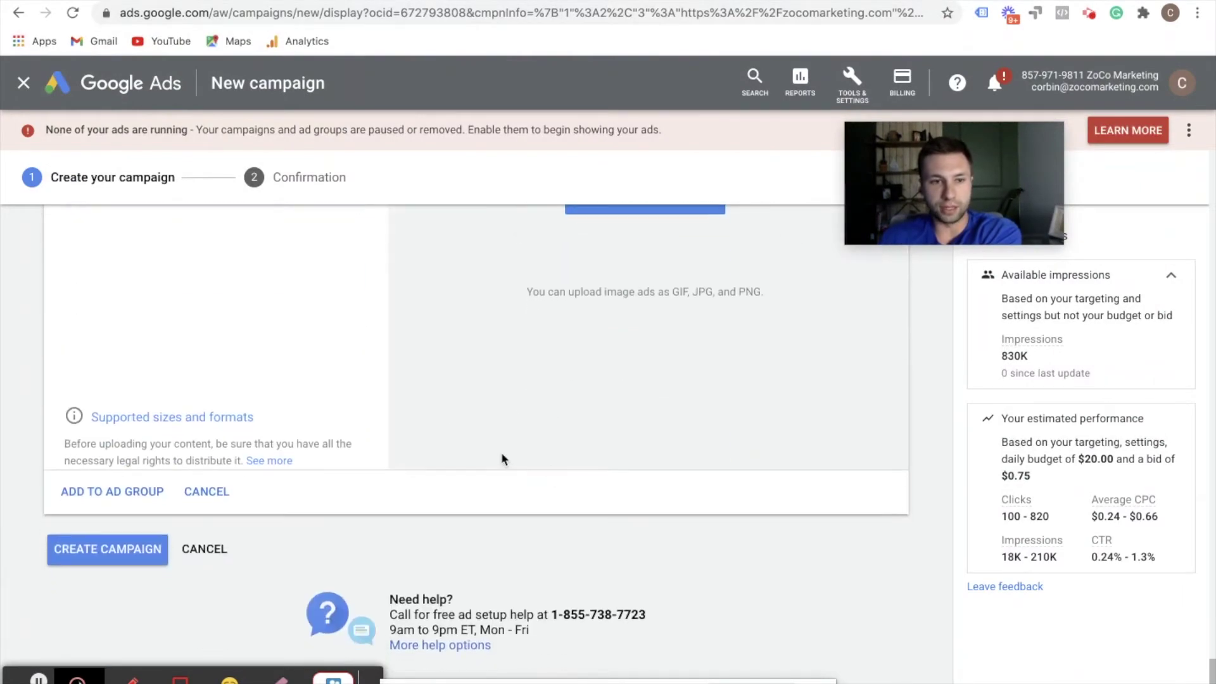
{"action": "left_click", "coordinate": [159, 418]}
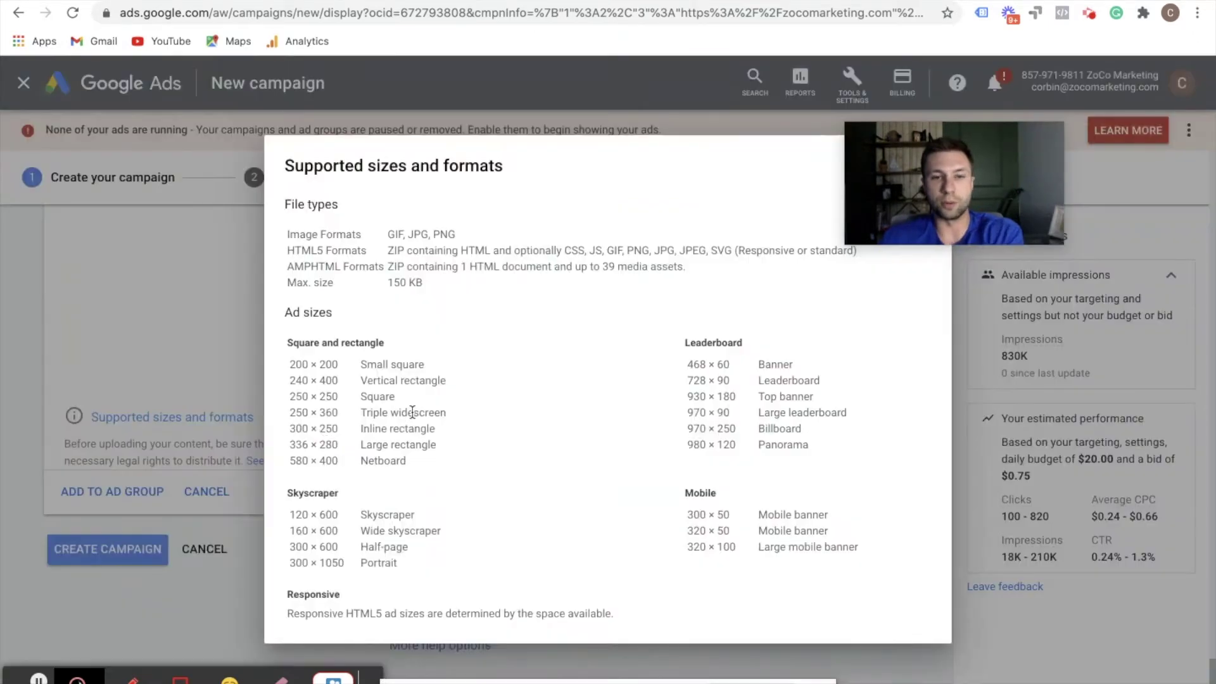
{"action": "left_click_drag", "start_coordinate": [288, 363], "coordinate": [748, 512]}
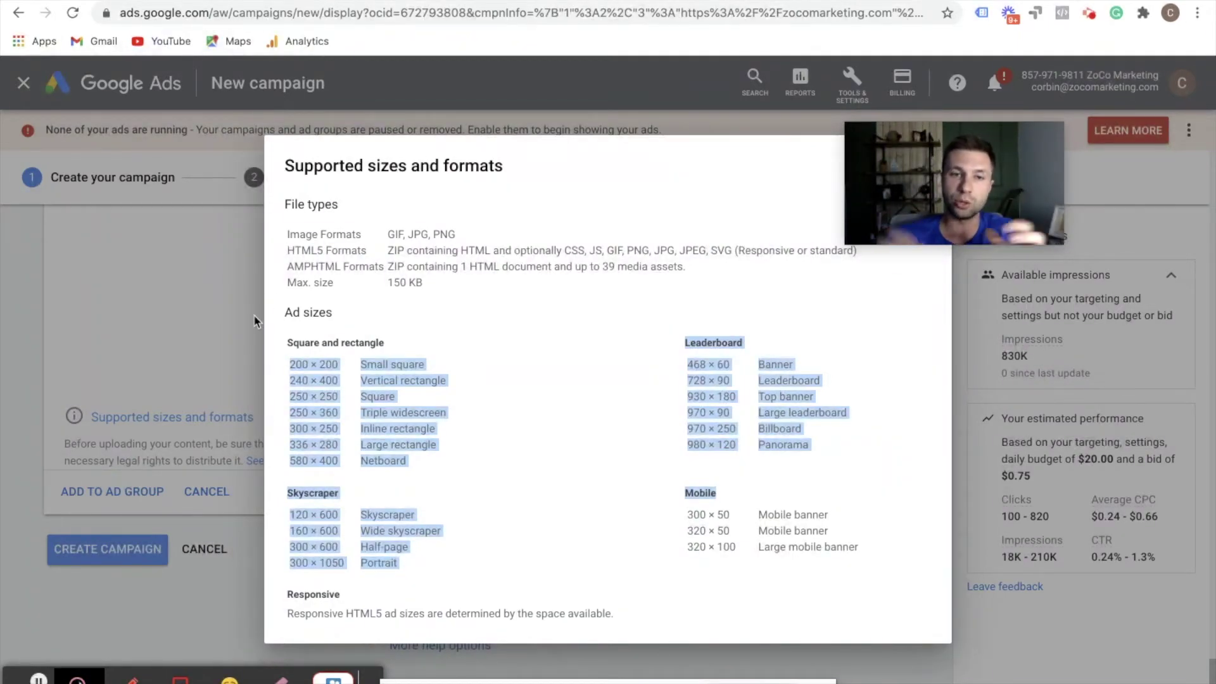
{"action": "left_click", "coordinate": [199, 553]}
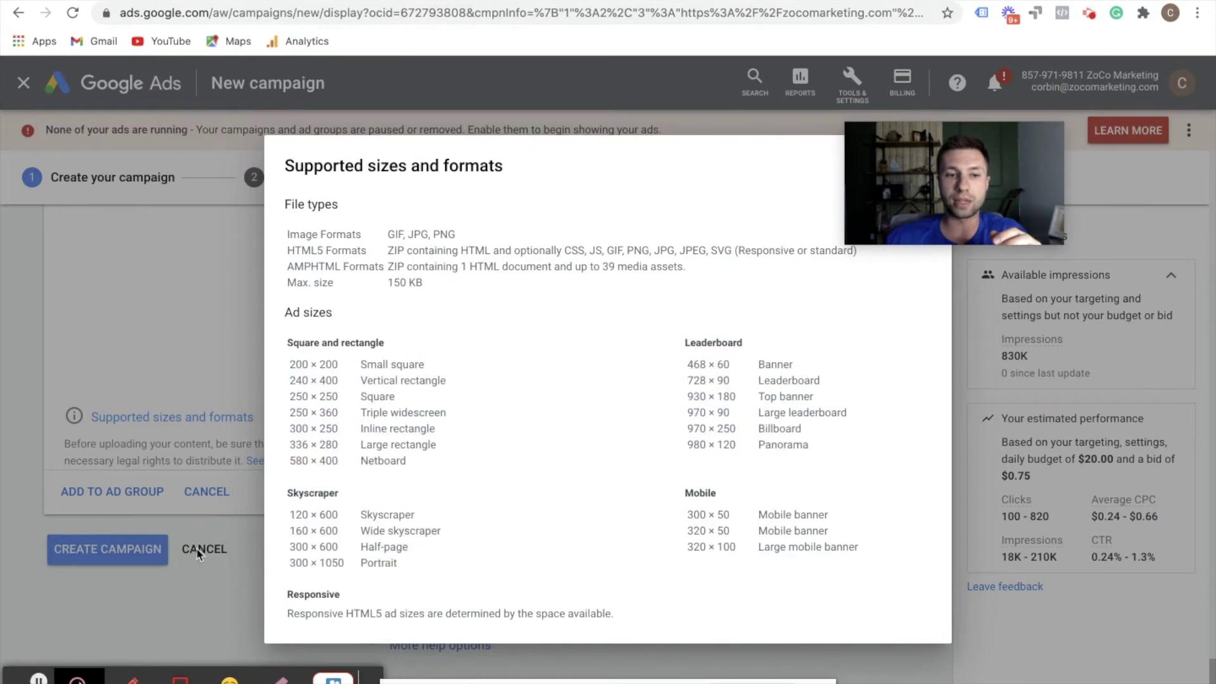
{"action": "mouse_move", "coordinate": [956, 196]}
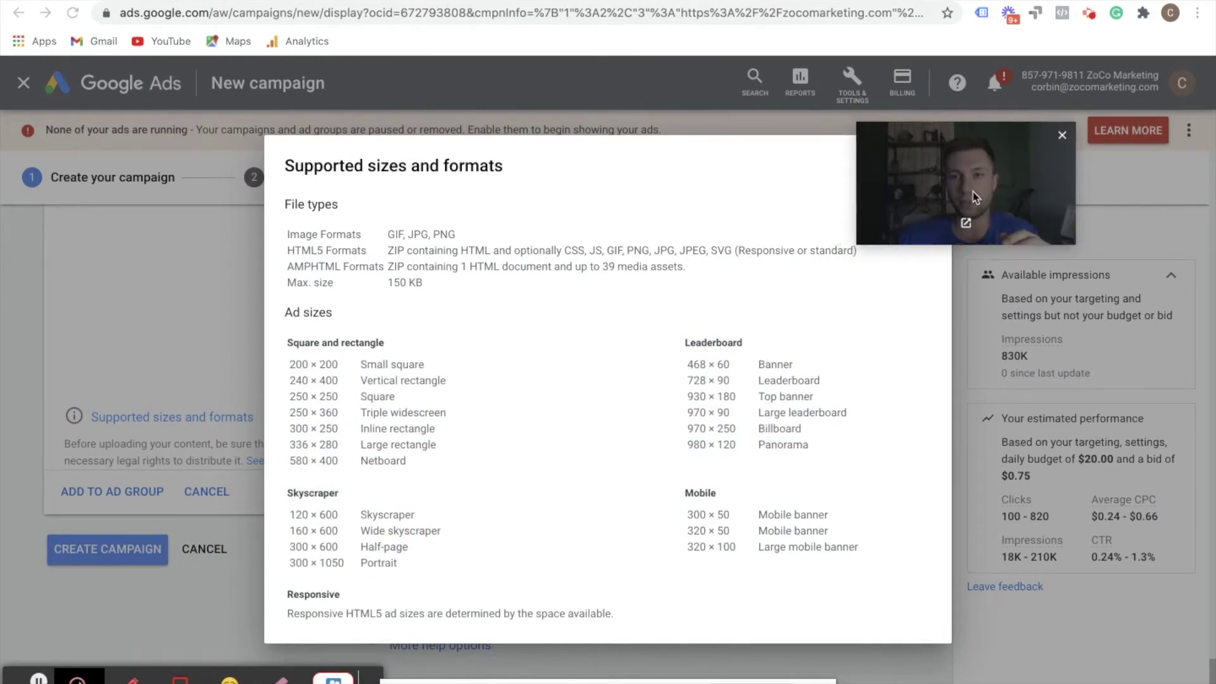
{"action": "left_click", "coordinate": [928, 162]}
- Change the in-progress ad's type to Responsive display ad
{"action": "scroll", "coordinate": [335, 416], "scroll_direction": "up", "scroll_amount": 10}
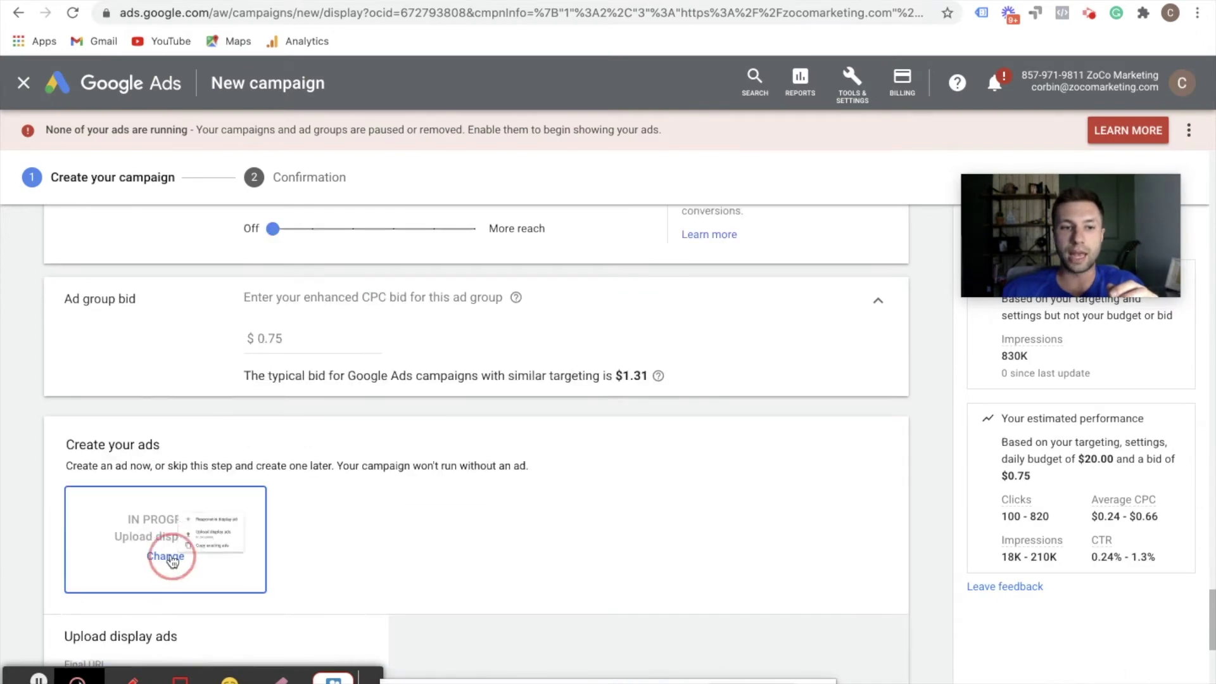
{"action": "left_click", "coordinate": [165, 556]}
{"action": "left_click", "coordinate": [322, 537]}
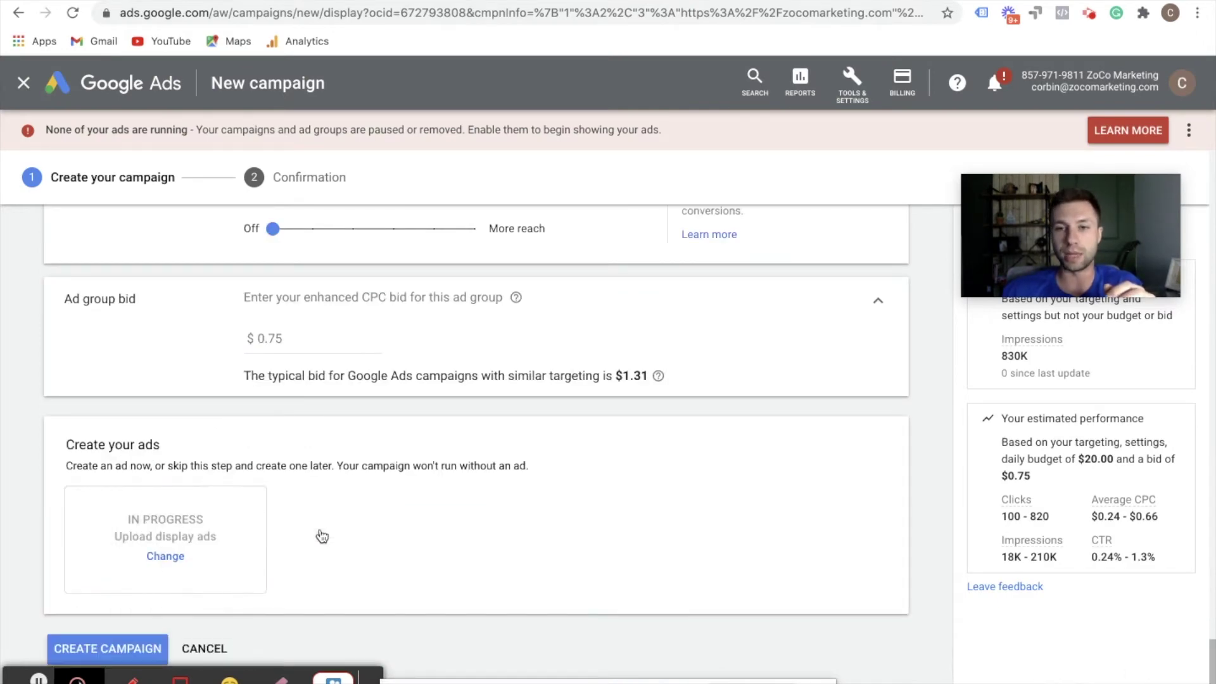
{"action": "scroll", "coordinate": [253, 488], "scroll_direction": "down", "scroll_amount": 5}
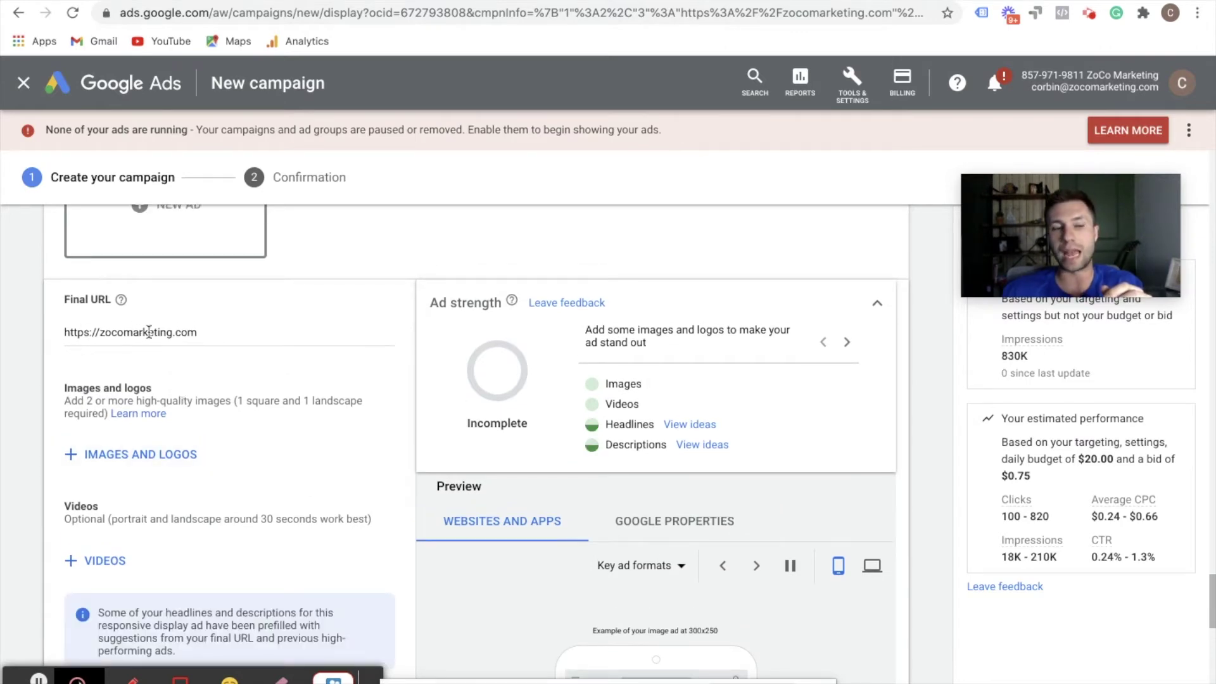
{"action": "scroll", "coordinate": [251, 443], "scroll_direction": "down", "scroll_amount": 1}
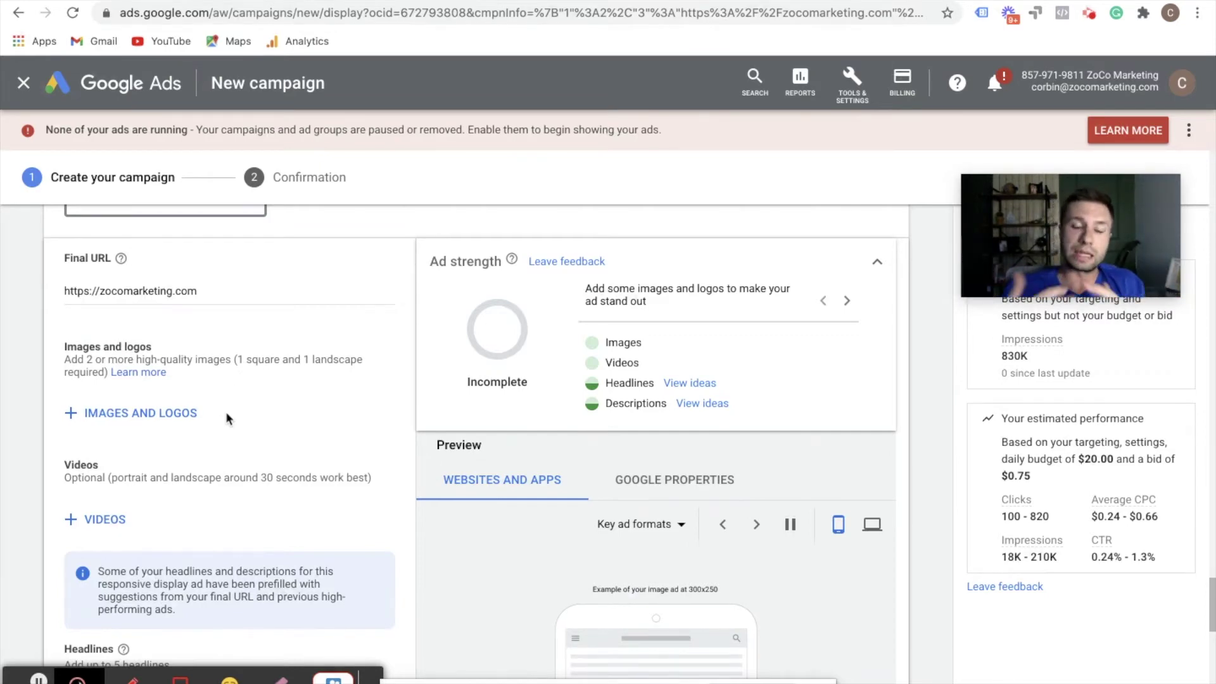
{"action": "left_click", "coordinate": [146, 414]}
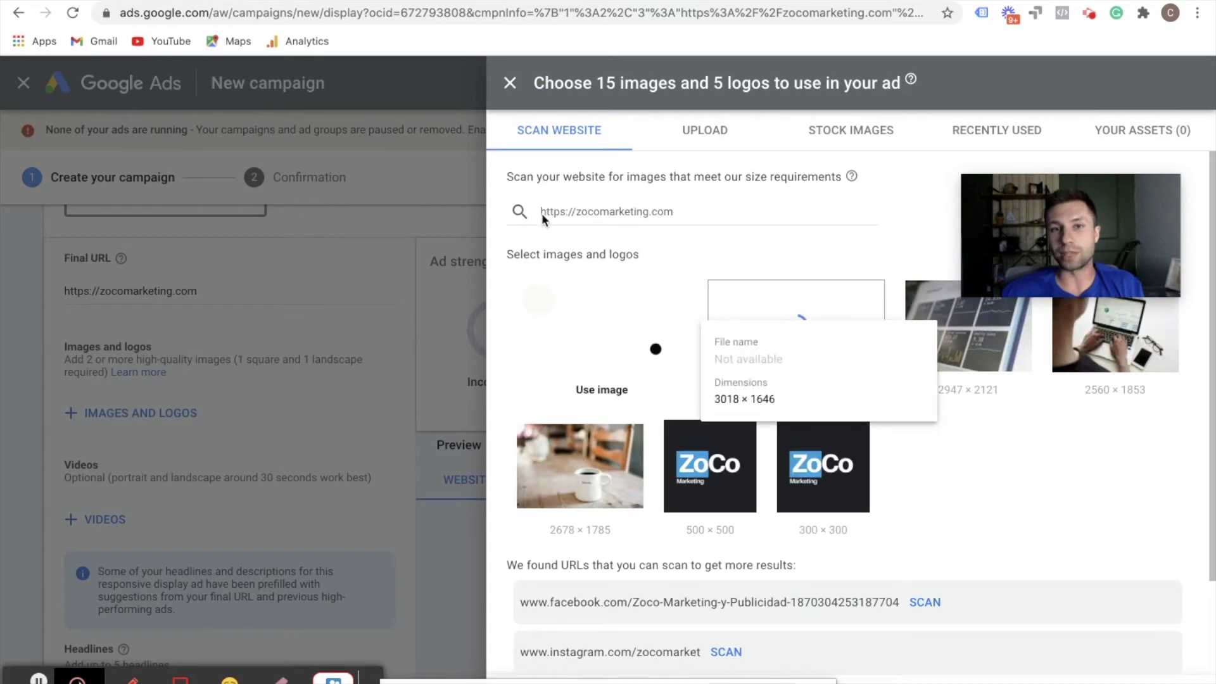
{"action": "left_click_drag", "start_coordinate": [541, 211], "coordinate": [684, 213]}
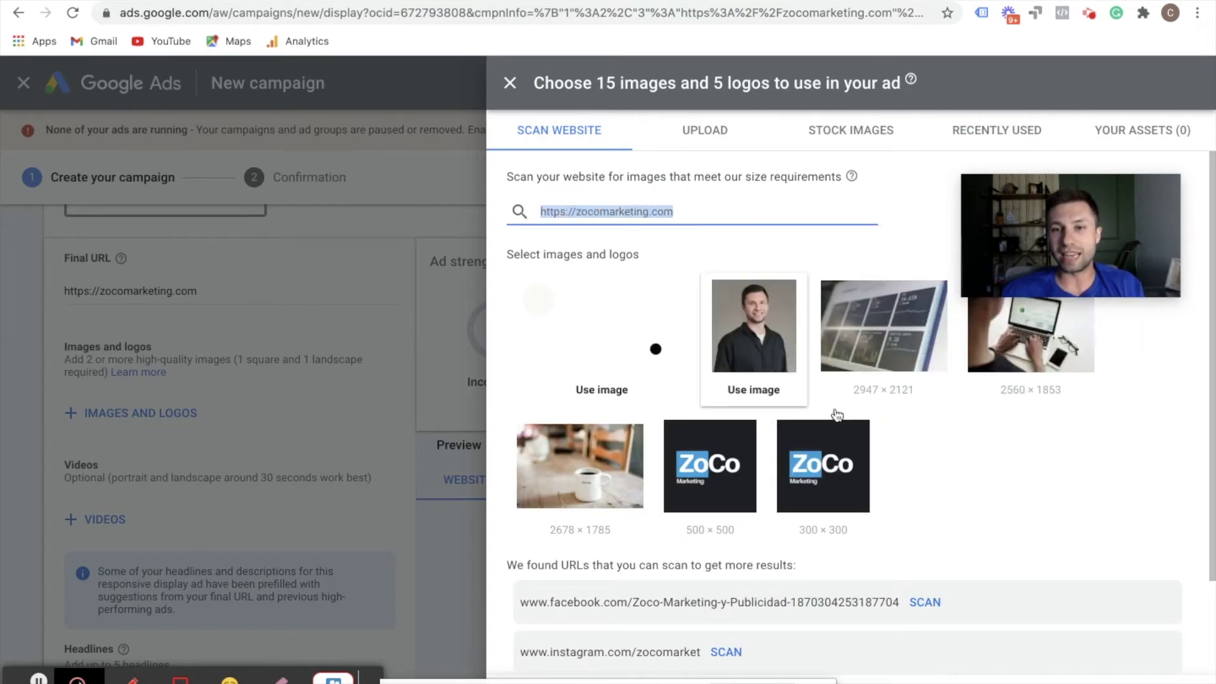
{"action": "scroll", "coordinate": [839, 416], "scroll_direction": "down", "scroll_amount": 1}
{"action": "scroll", "coordinate": [869, 421], "scroll_direction": "down", "scroll_amount": 2}
{"action": "scroll", "coordinate": [870, 425], "scroll_direction": "up", "scroll_amount": 2}
{"action": "scroll", "coordinate": [771, 381], "scroll_direction": "up", "scroll_amount": 1}
{"action": "mouse_move", "coordinate": [836, 342]}
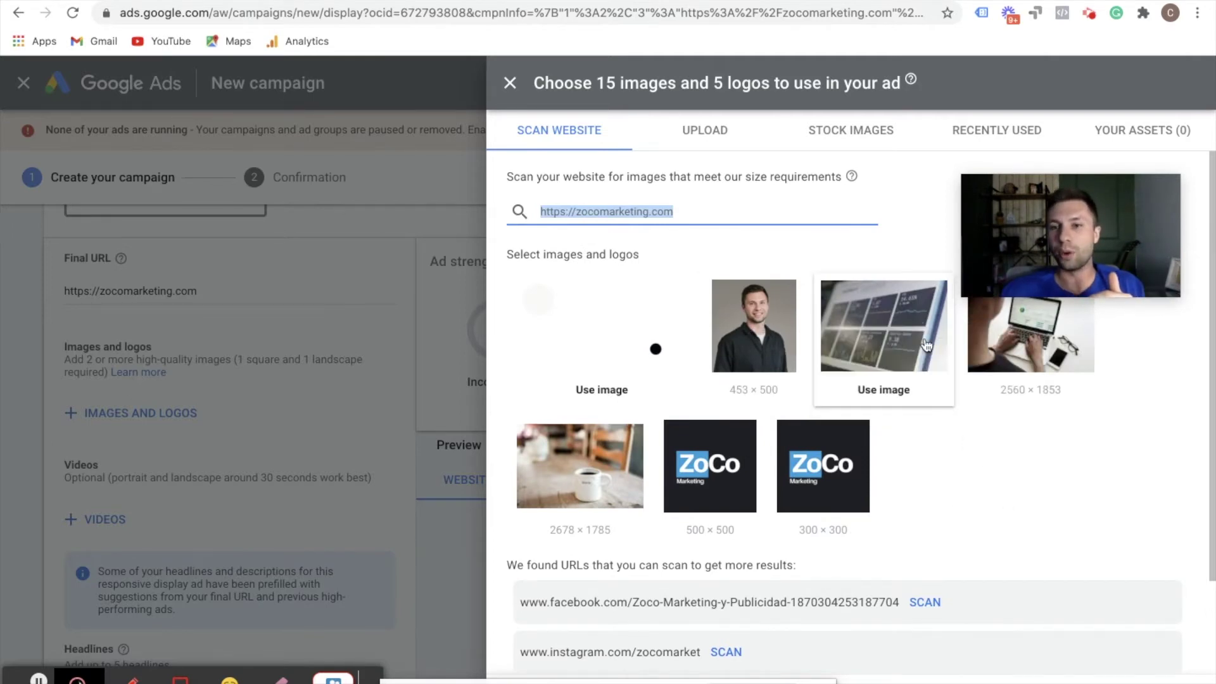
{"action": "scroll", "coordinate": [690, 462], "scroll_direction": "down", "scroll_amount": 2}
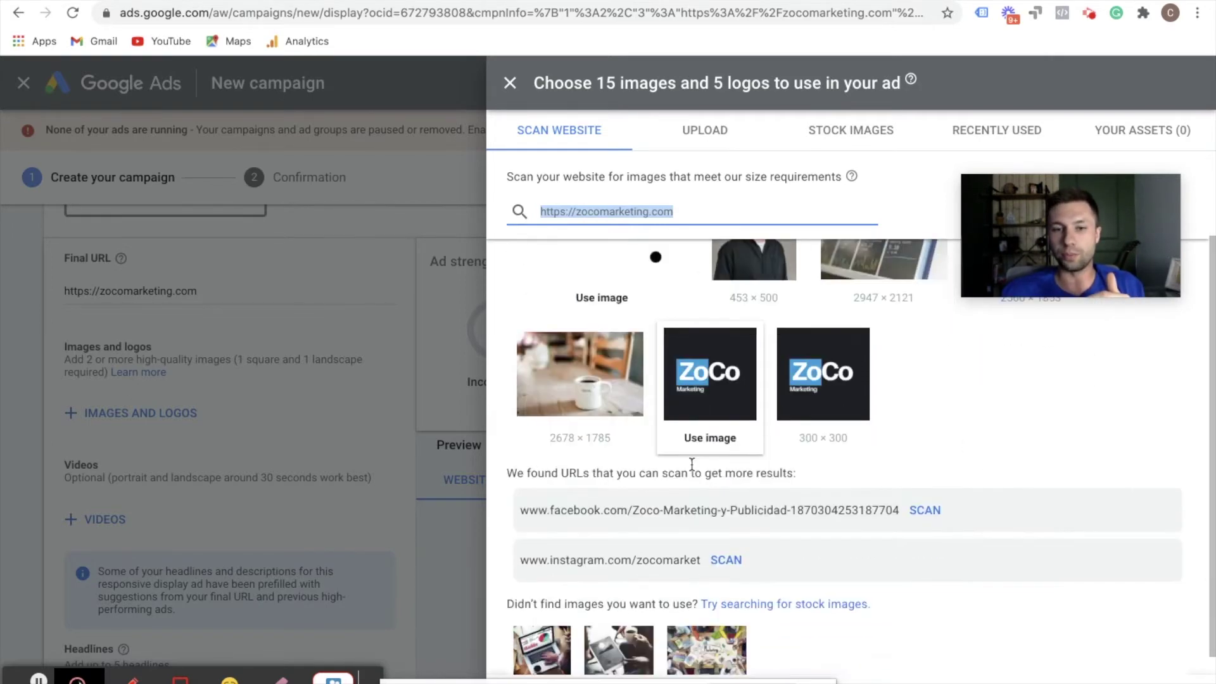
{"action": "scroll", "coordinate": [690, 462], "scroll_direction": "up", "scroll_amount": 2}
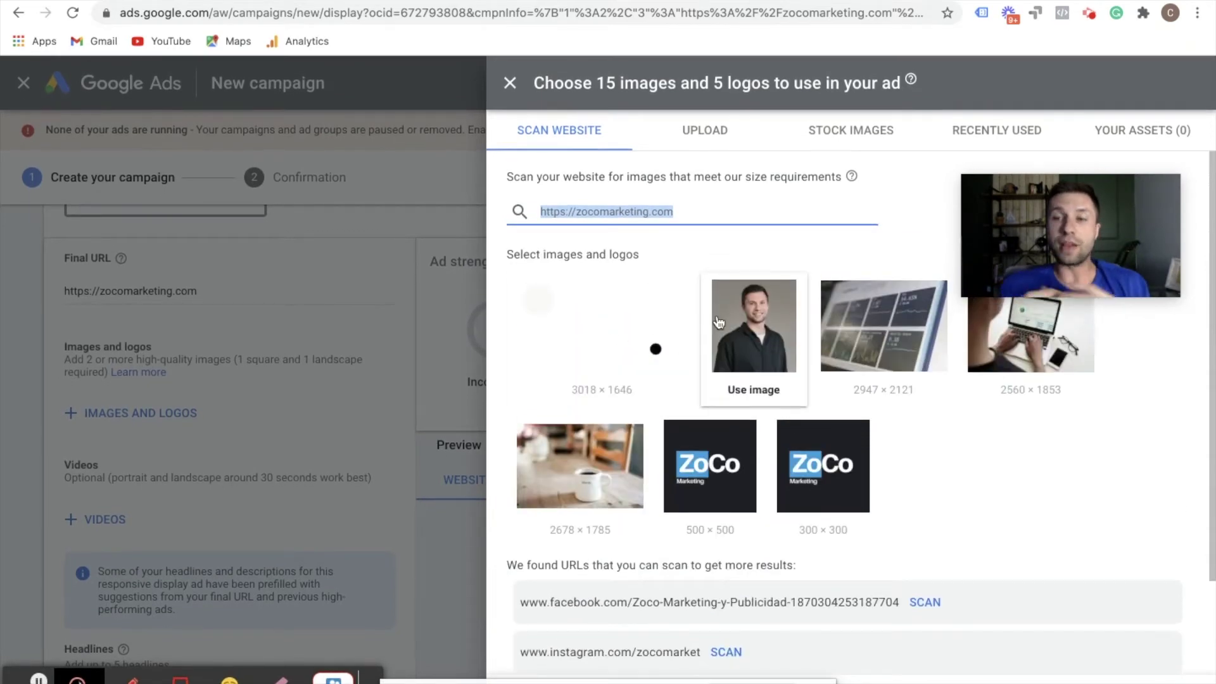
{"action": "mouse_move", "coordinate": [719, 323]}
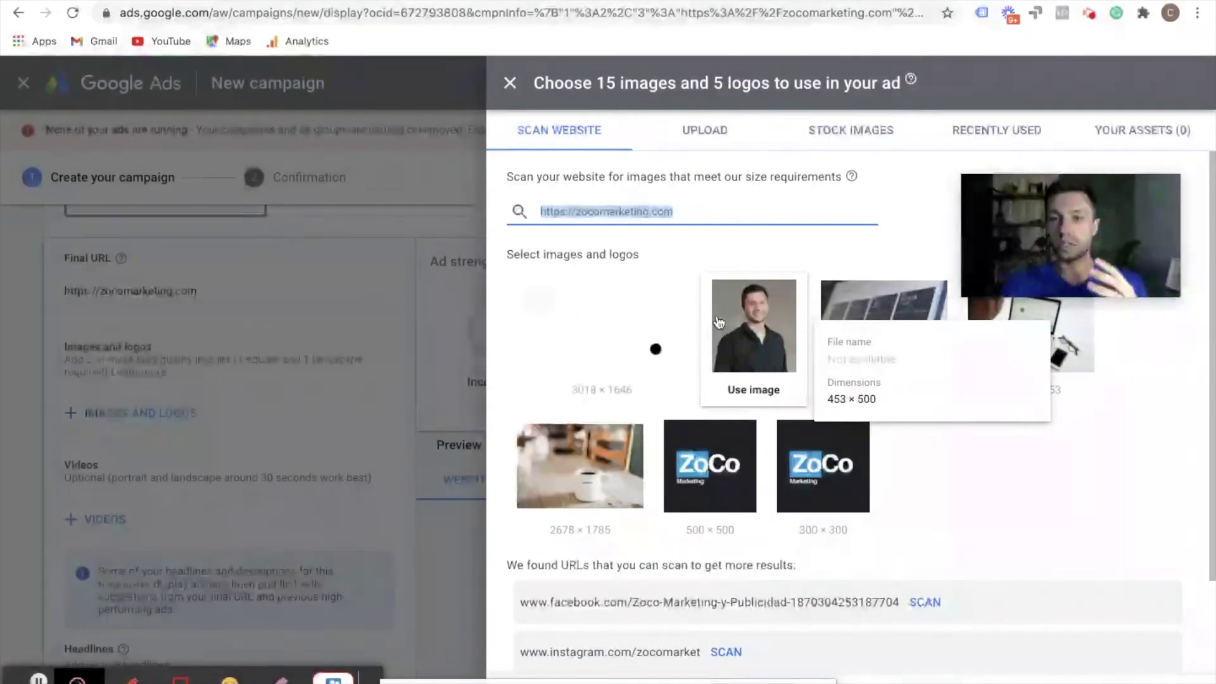
- Search the stock images for "digital marketing"
{"action": "left_click", "coordinate": [836, 135]}
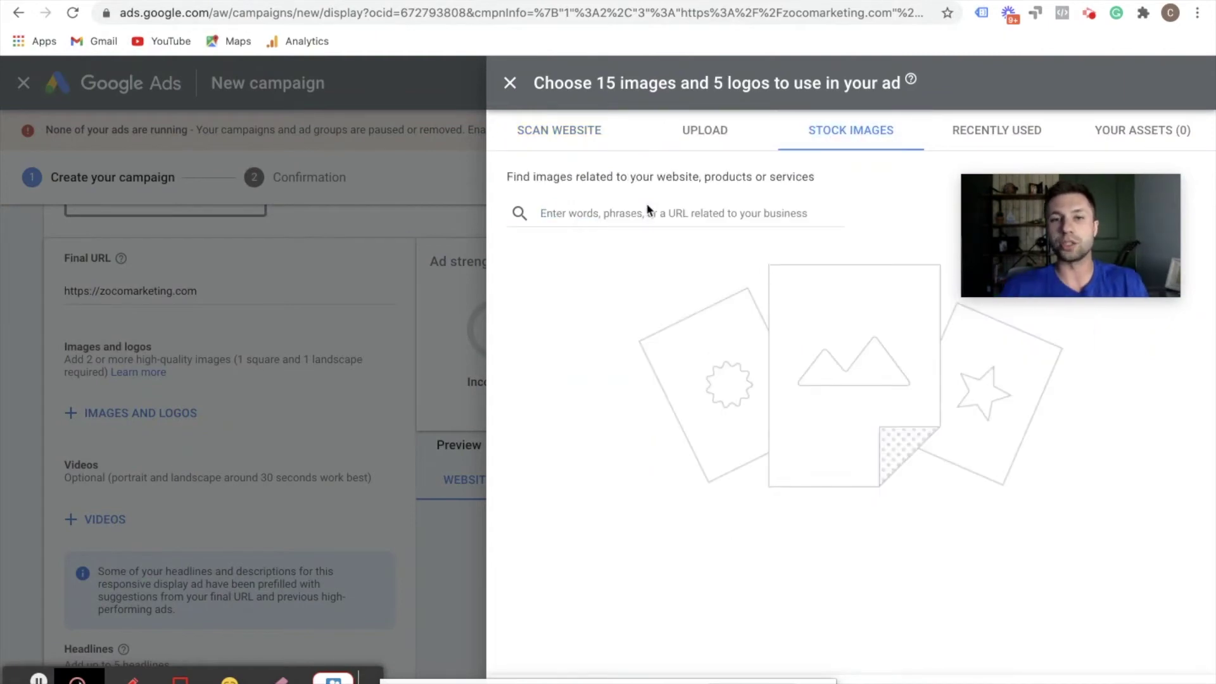
{"action": "type", "text": "digita"}
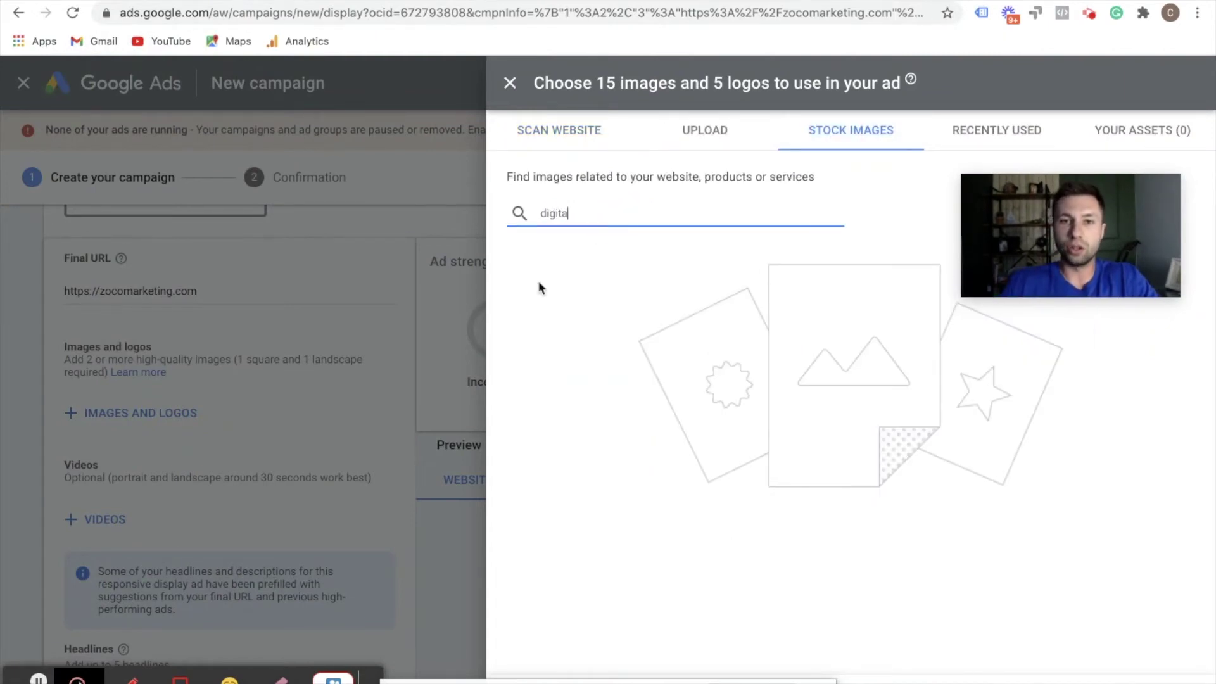
{"action": "type", "text": "l mar"}
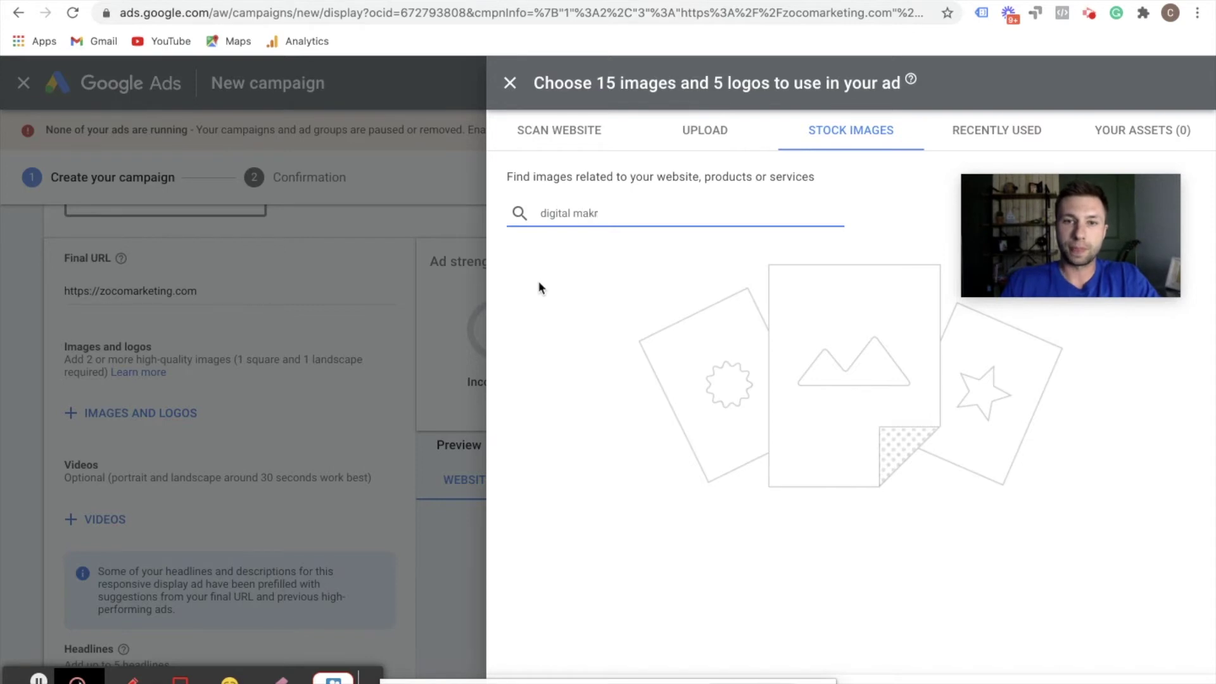
{"action": "type", "text": "keting"}
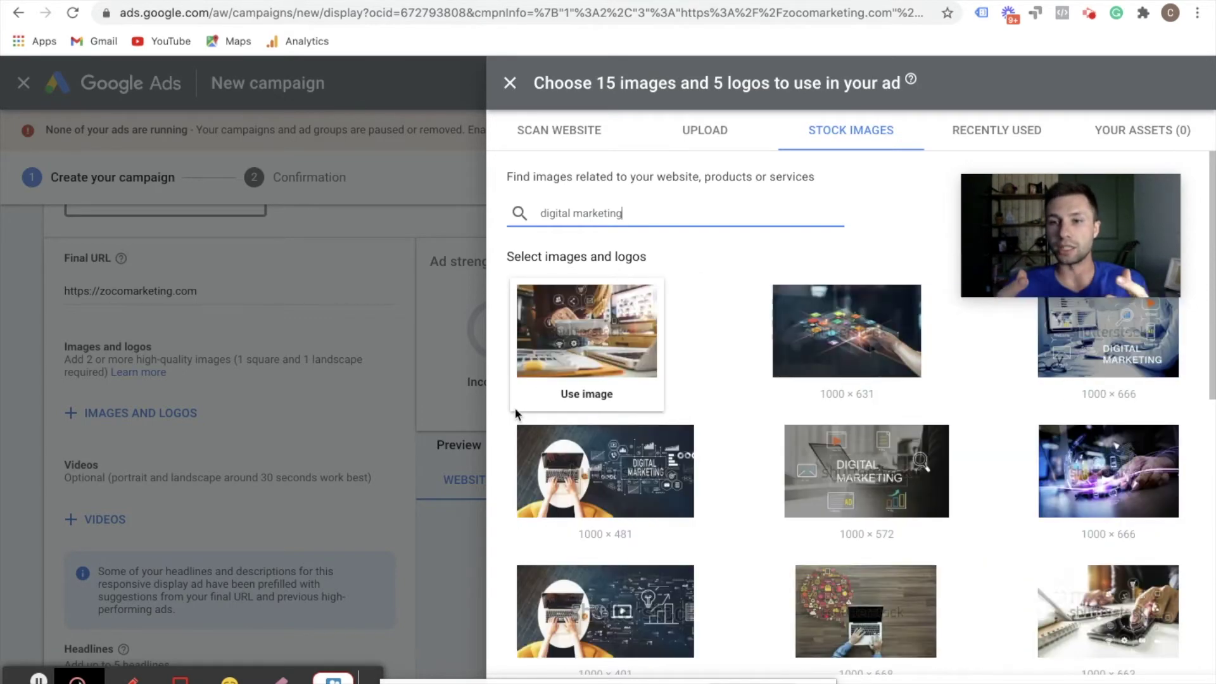
{"action": "key", "text": "ctrl+l"}
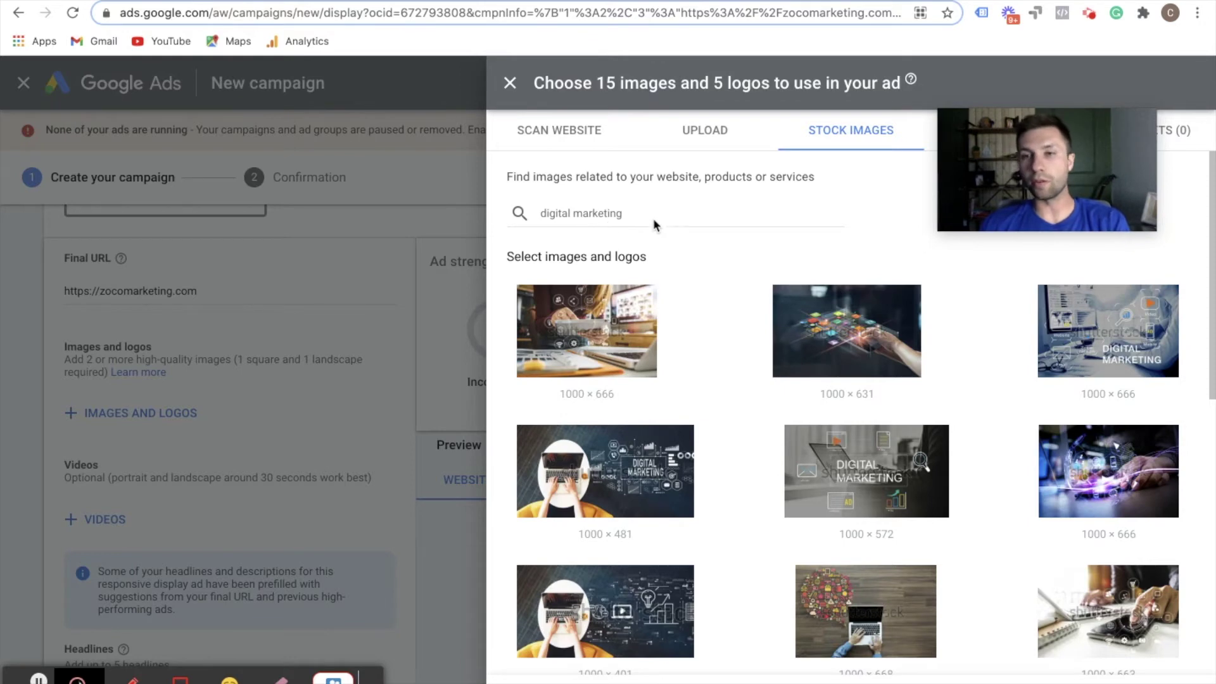
- Choose the 1000 × 666 stock photo of hands holding a tablet and move its 1.91:1 crop slightly upward
{"action": "scroll", "coordinate": [757, 393], "scroll_direction": "down", "scroll_amount": 2}
{"action": "mouse_move", "coordinate": [848, 436]}
{"action": "scroll", "coordinate": [877, 415], "scroll_direction": "up", "scroll_amount": 2}
{"action": "scroll", "coordinate": [874, 482], "scroll_direction": "down", "scroll_amount": 7}
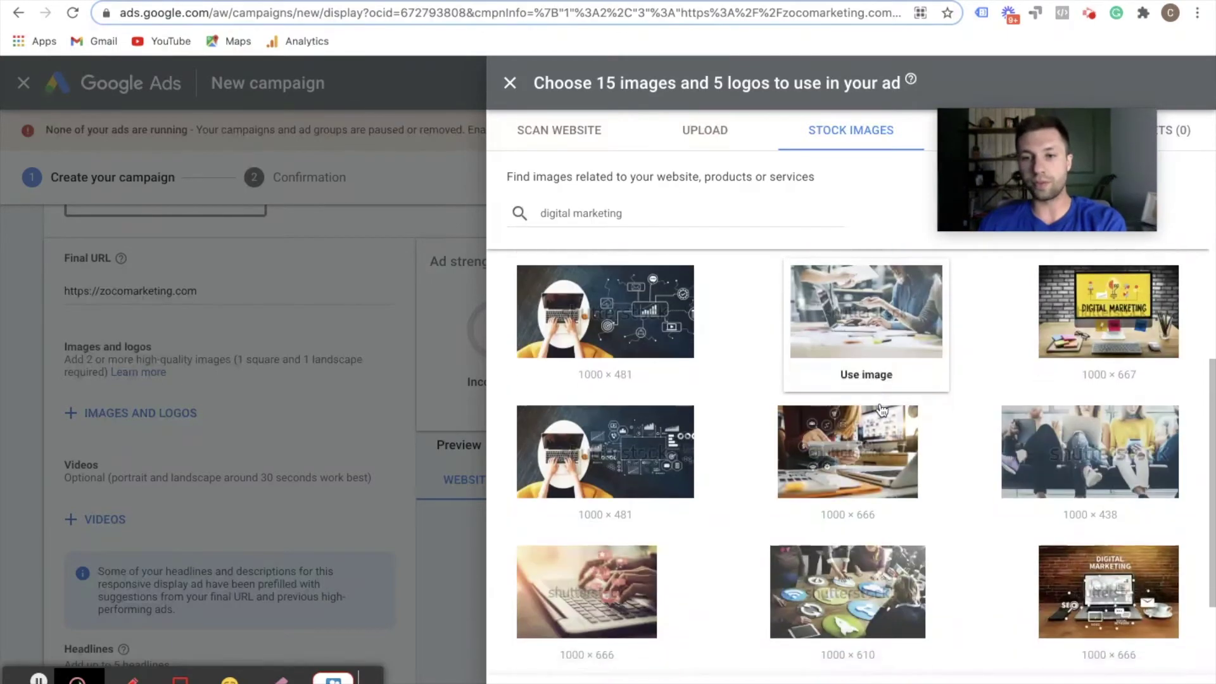
{"action": "scroll", "coordinate": [906, 393], "scroll_direction": "down", "scroll_amount": 1}
{"action": "scroll", "coordinate": [936, 374], "scroll_direction": "up", "scroll_amount": 1}
{"action": "scroll", "coordinate": [817, 373], "scroll_direction": "up", "scroll_amount": 5}
{"action": "scroll", "coordinate": [817, 373], "scroll_direction": "up", "scroll_amount": 1}
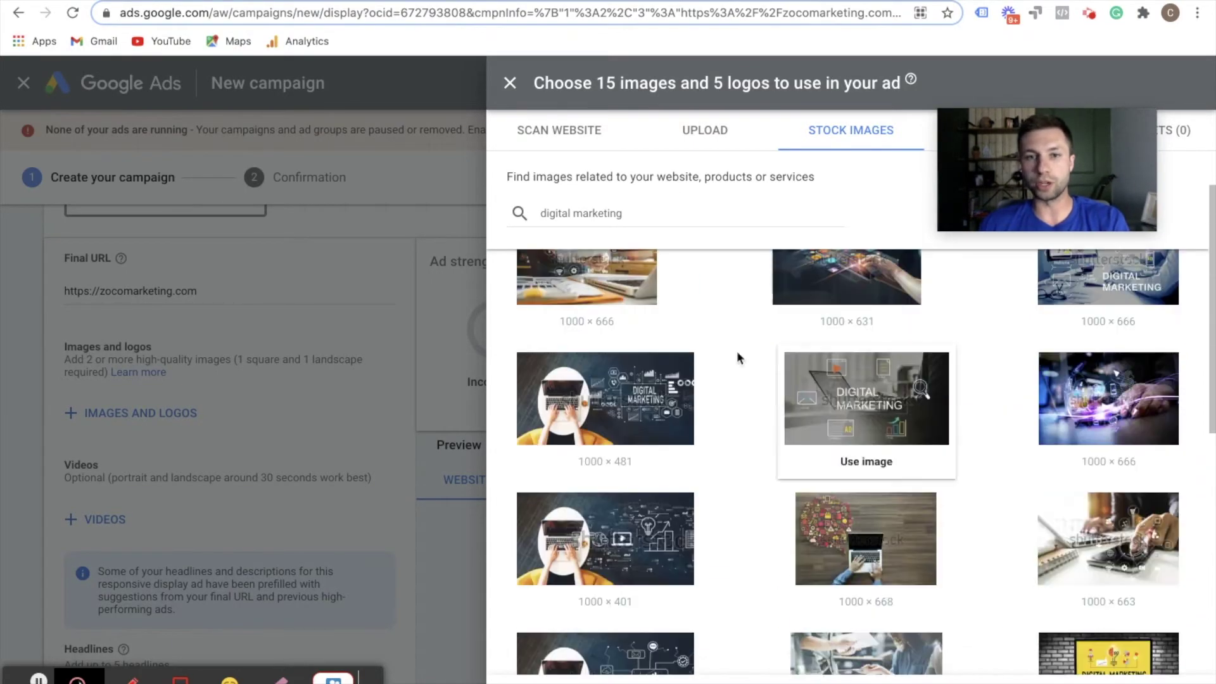
{"action": "left_click", "coordinate": [602, 321]}
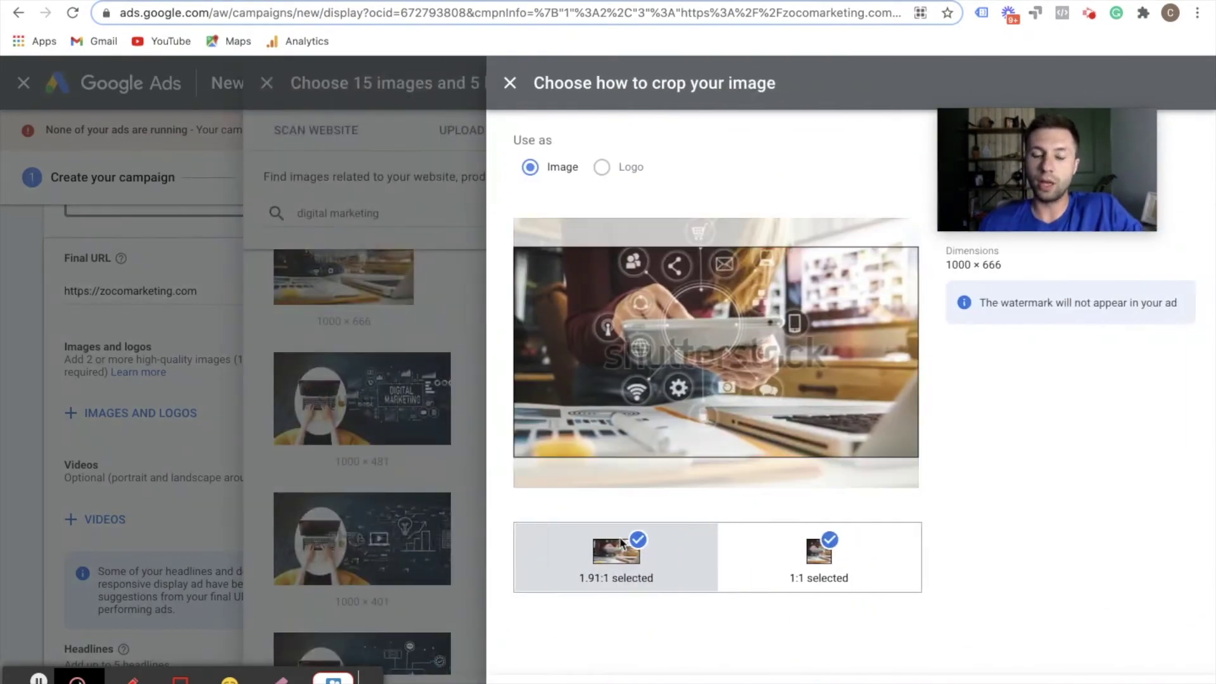
{"action": "left_click_drag", "start_coordinate": [668, 357], "coordinate": [671, 322]}
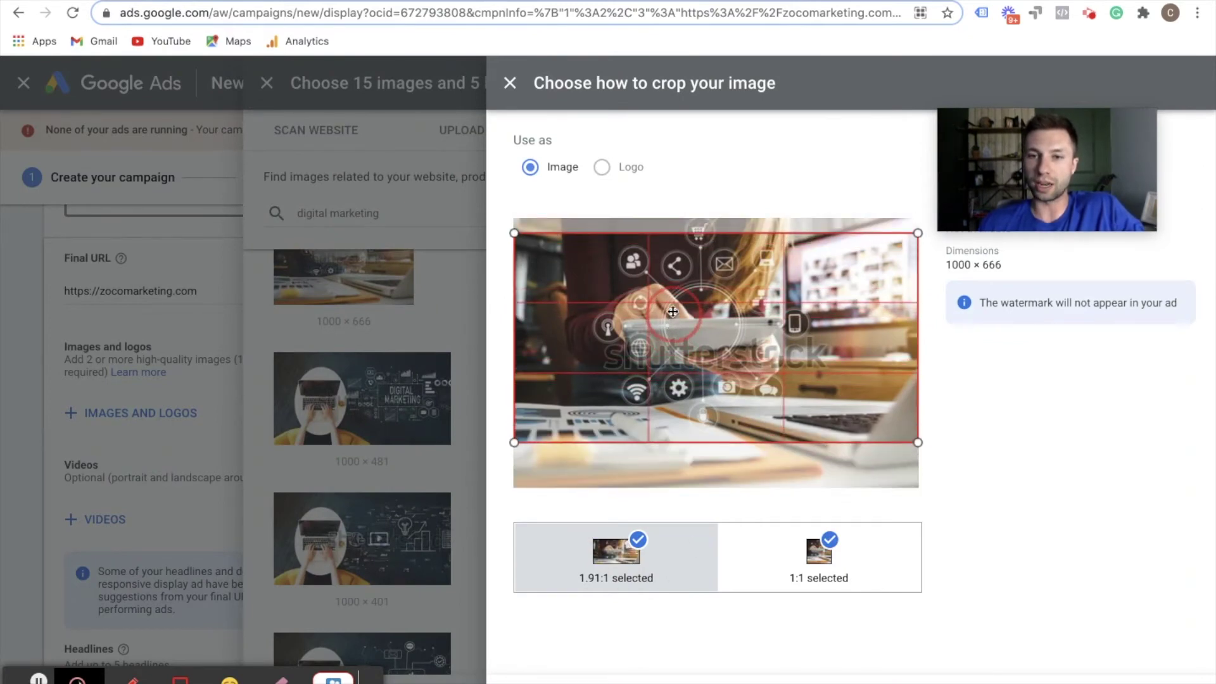
- Shift the tablet photo's 1:1 crop slightly to the right and save both crop ratios
{"action": "left_click", "coordinate": [791, 545]}
{"action": "mouse_move", "coordinate": [709, 371]}
{"action": "left_mouse_down"}
{"action": "mouse_move", "coordinate": [749, 371]}
{"action": "mouse_move", "coordinate": [730, 369]}
{"action": "left_mouse_up"}
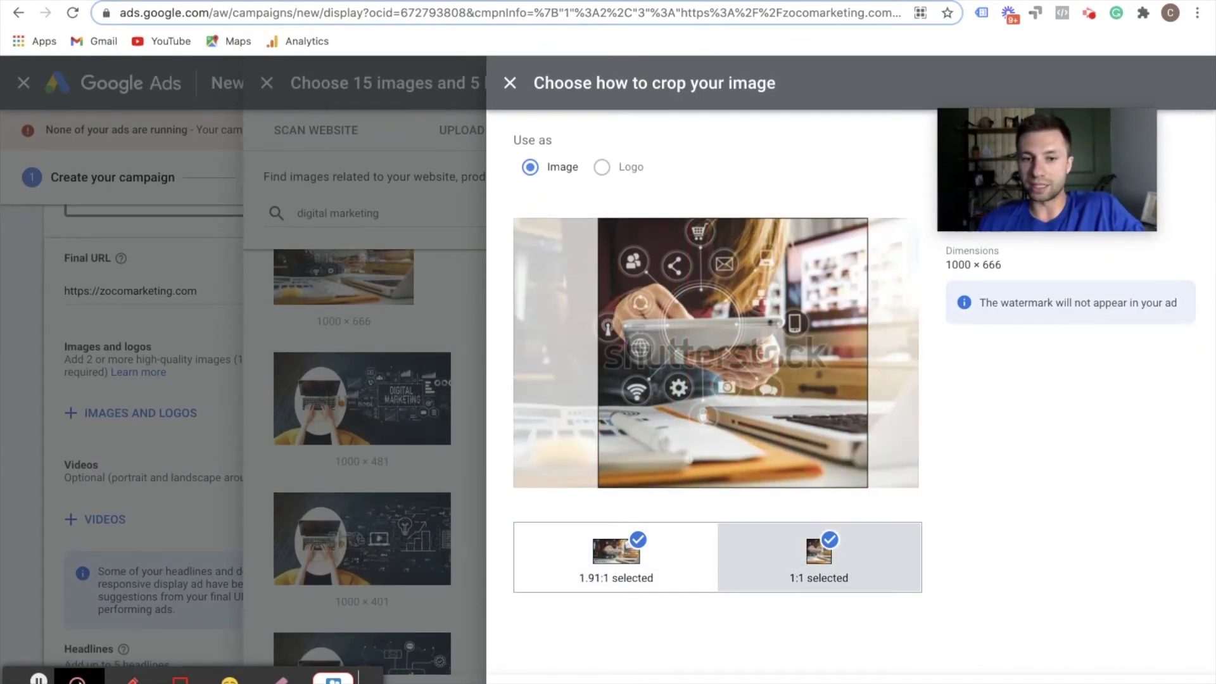
{"action": "left_click", "coordinate": [611, 672]}
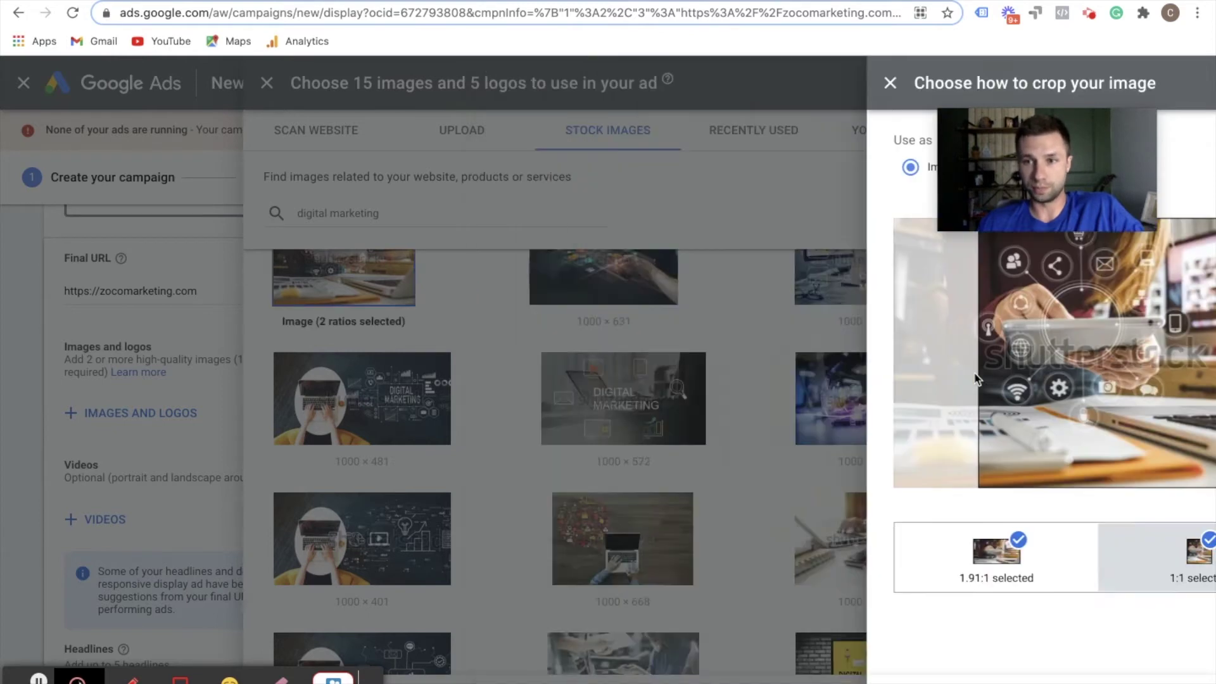
- Choose the 1000 × 631 stock image of a hand beneath floating colored app icons for the ad
{"action": "scroll", "coordinate": [694, 352], "scroll_direction": "up", "scroll_amount": 1}
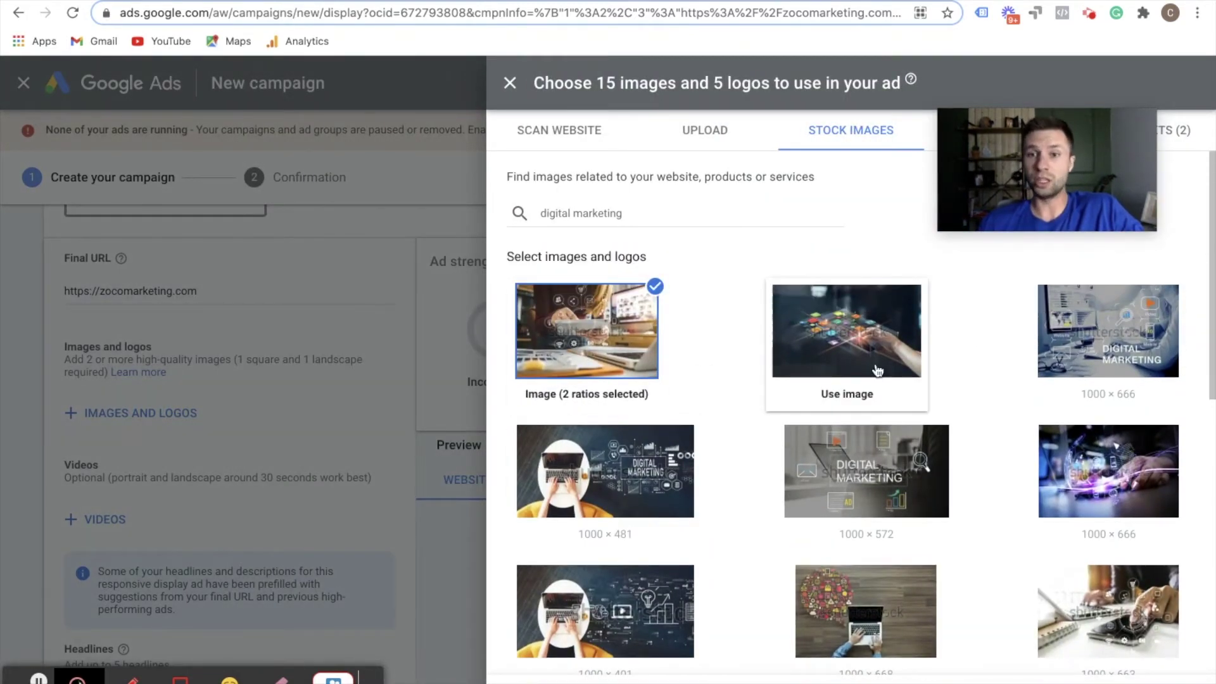
{"action": "scroll", "coordinate": [793, 463], "scroll_direction": "down", "scroll_amount": 1}
{"action": "scroll", "coordinate": [654, 467], "scroll_direction": "up", "scroll_amount": 2}
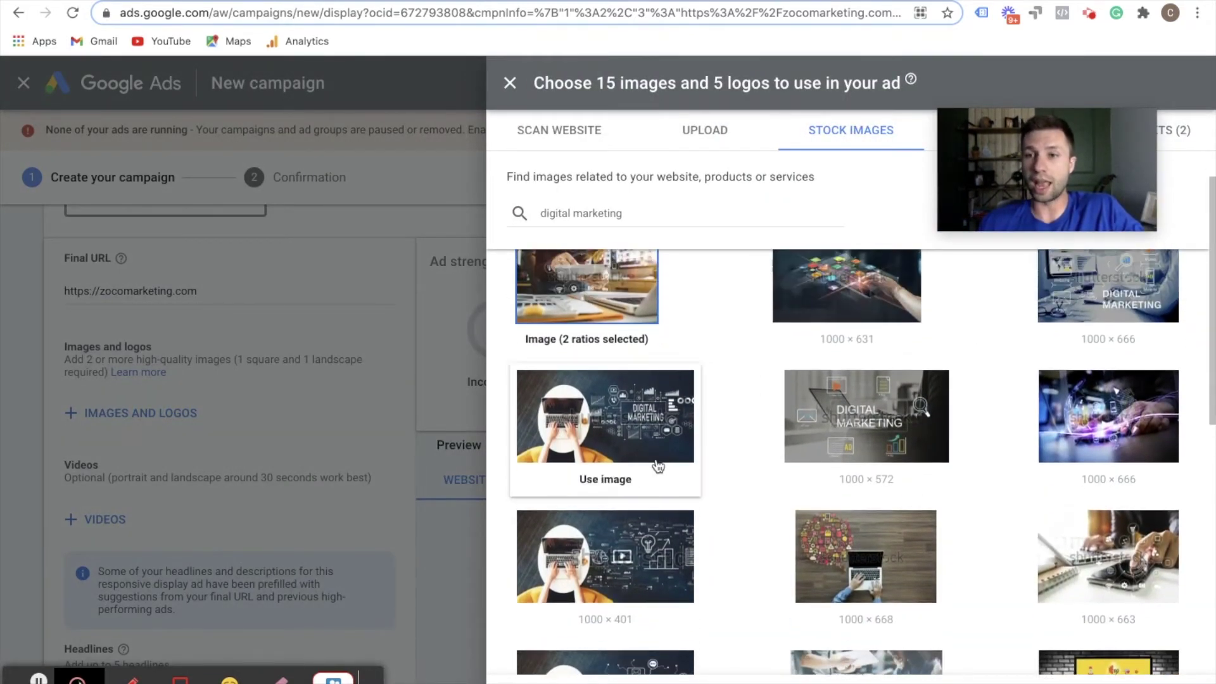
{"action": "mouse_move", "coordinate": [677, 472]}
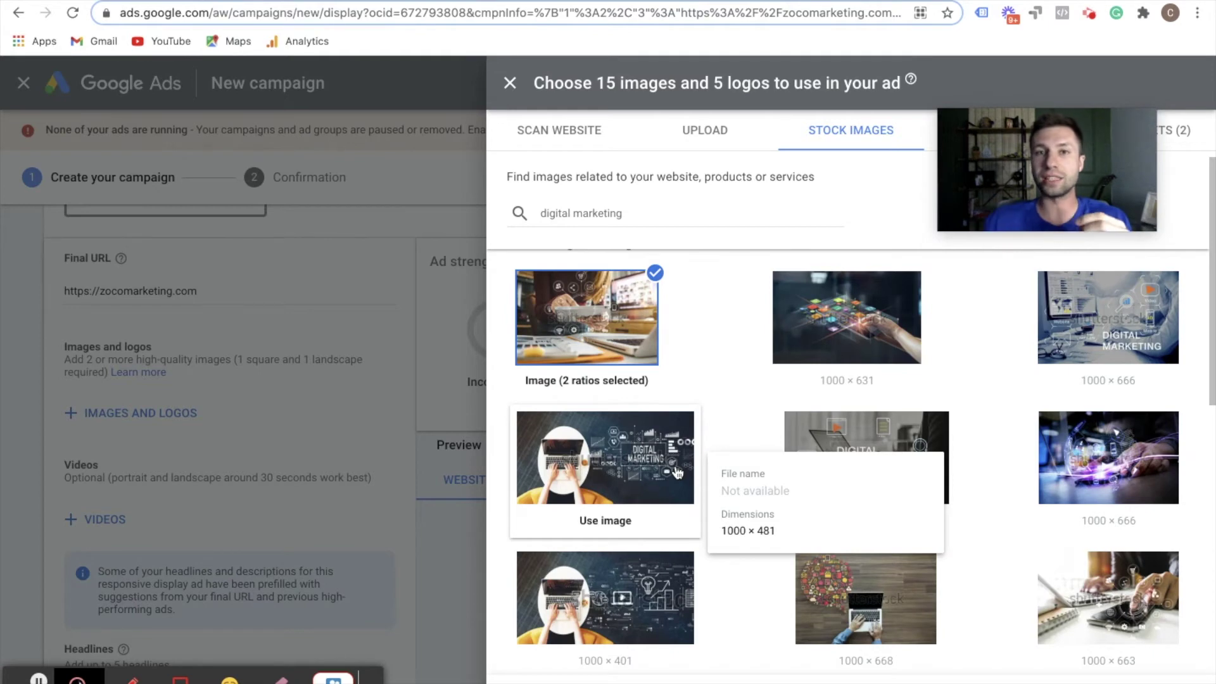
{"action": "left_click", "coordinate": [543, 84]}
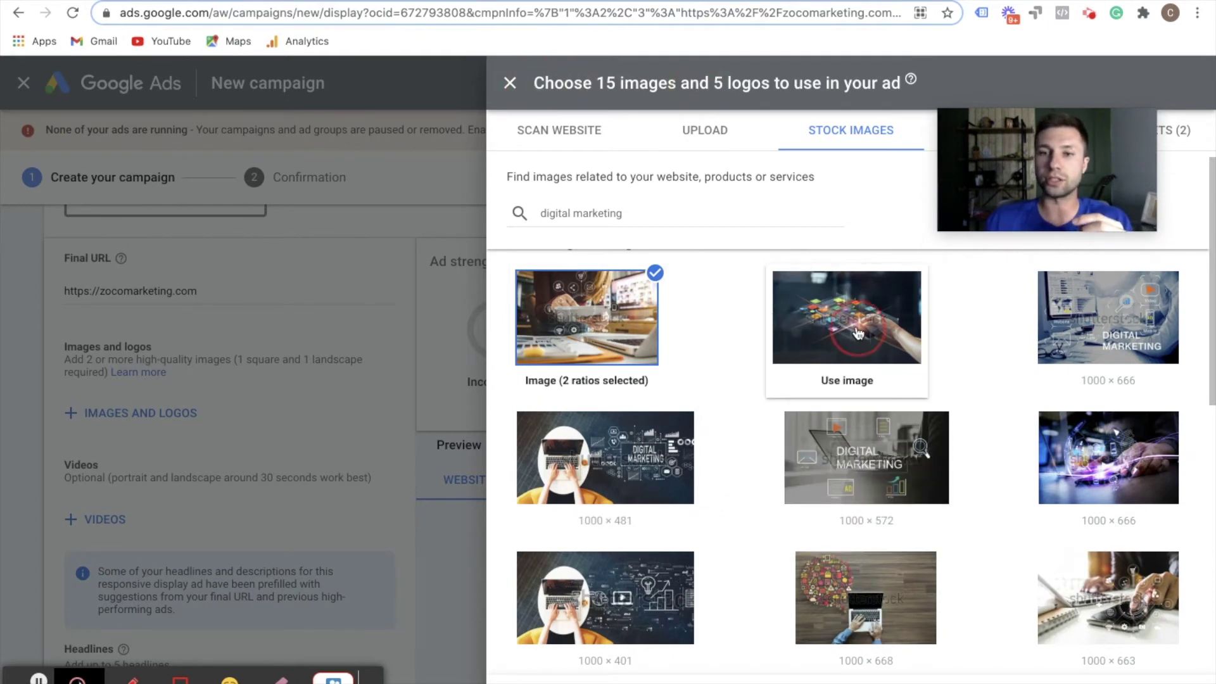
{"action": "left_click", "coordinate": [792, 326]}
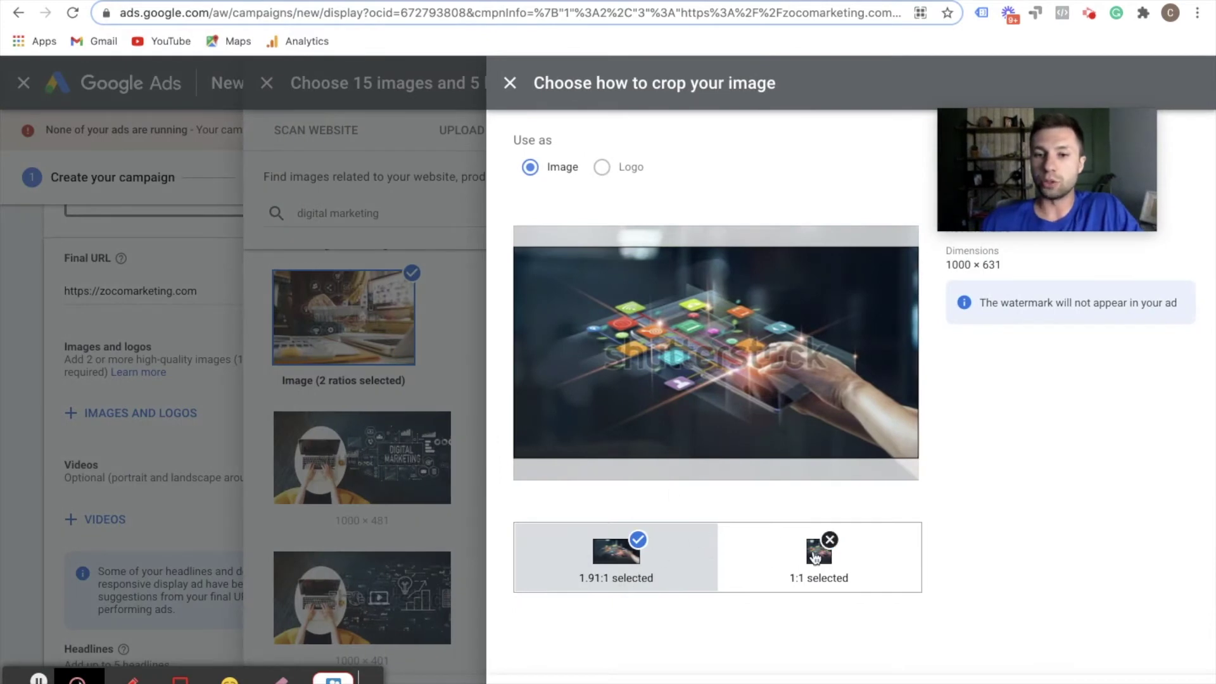
- Shift the app icon image's 1:1 crop slightly to the right and save the selected images to the ad
{"action": "left_click", "coordinate": [781, 560]}
{"action": "mouse_move", "coordinate": [708, 360]}
{"action": "left_mouse_down"}
{"action": "mouse_move", "coordinate": [697, 360]}
{"action": "mouse_move", "coordinate": [729, 360]}
{"action": "left_mouse_up"}
{"action": "left_click", "coordinate": [557, 680]}
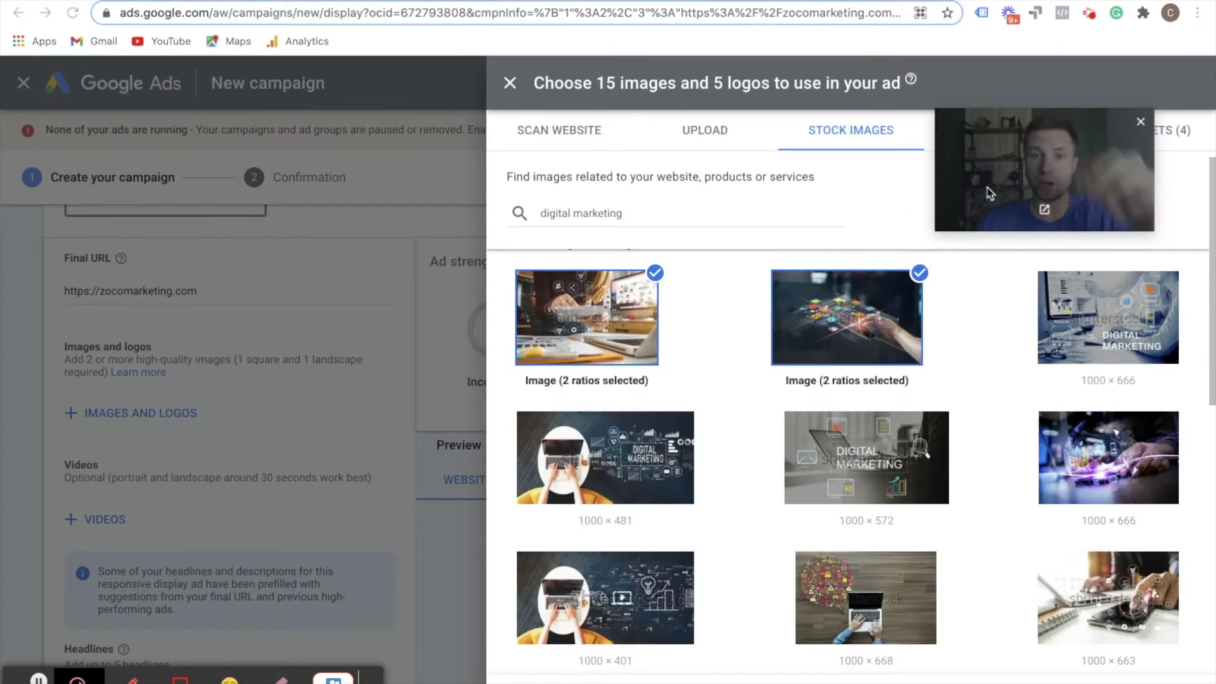
{"action": "left_click_drag", "start_coordinate": [996, 200], "coordinate": [760, 205]}
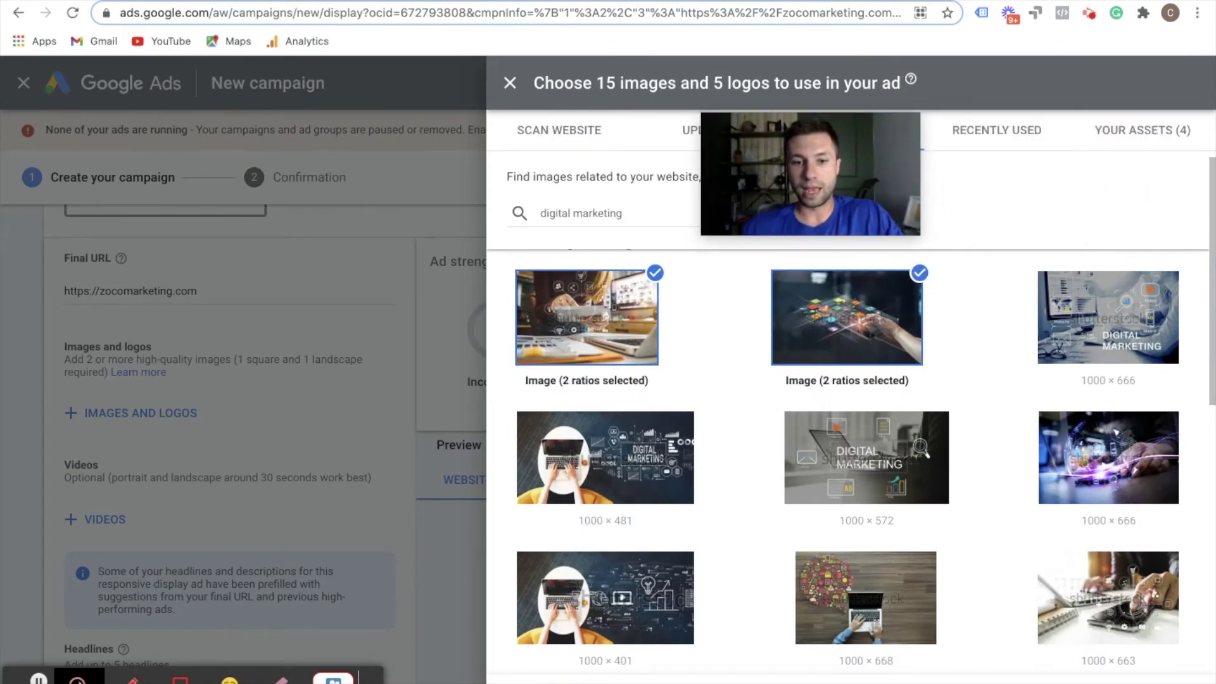
{"action": "left_click", "coordinate": [545, 678]}
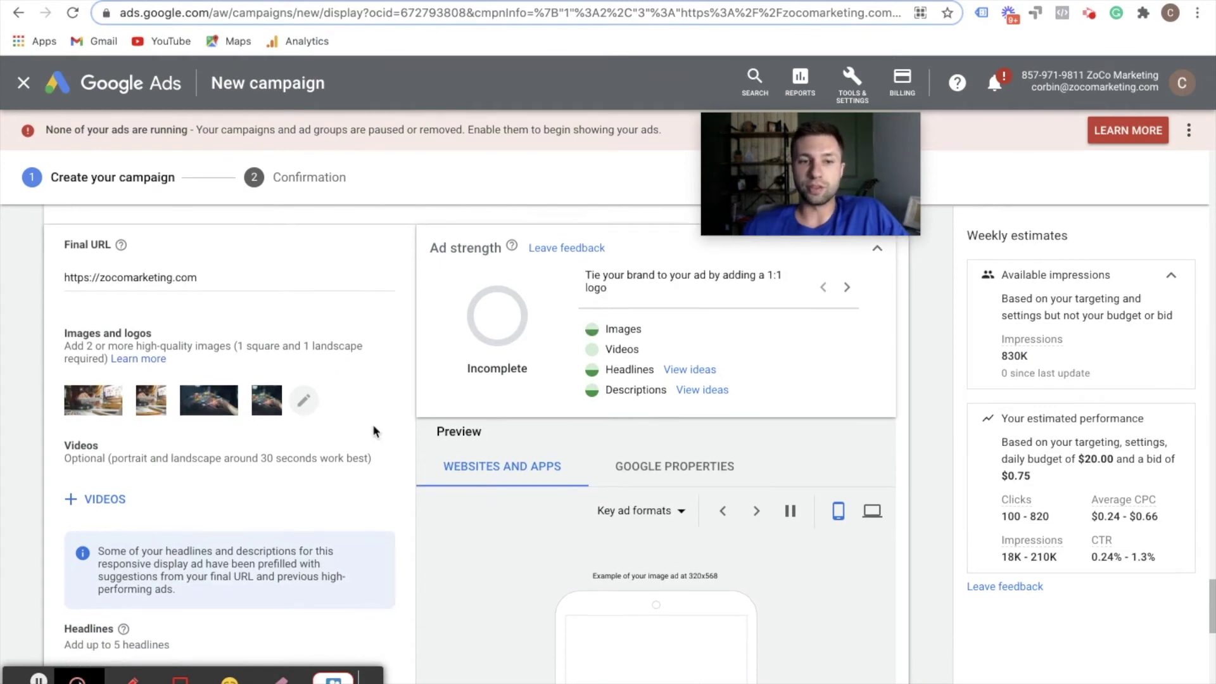
- Add the 300 × 300 ZoCo Marketing image from the website scan as a 1:1 logo and save the selection
{"action": "left_click", "coordinate": [304, 404]}
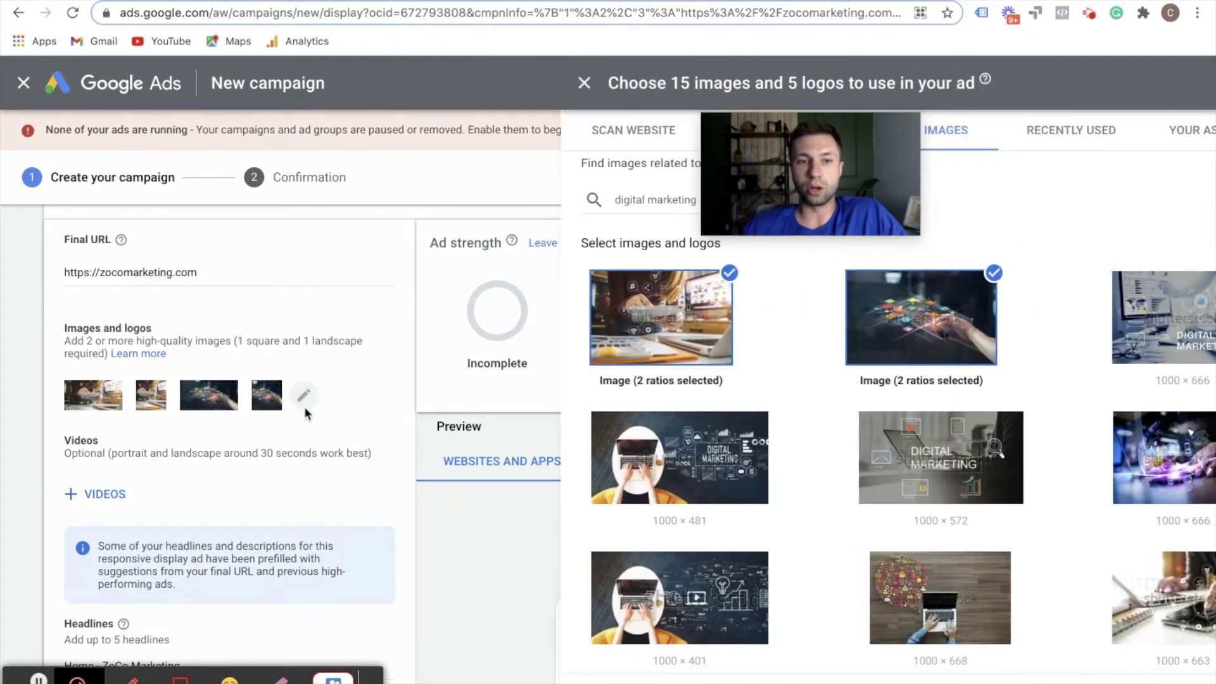
{"action": "left_click", "coordinate": [560, 129]}
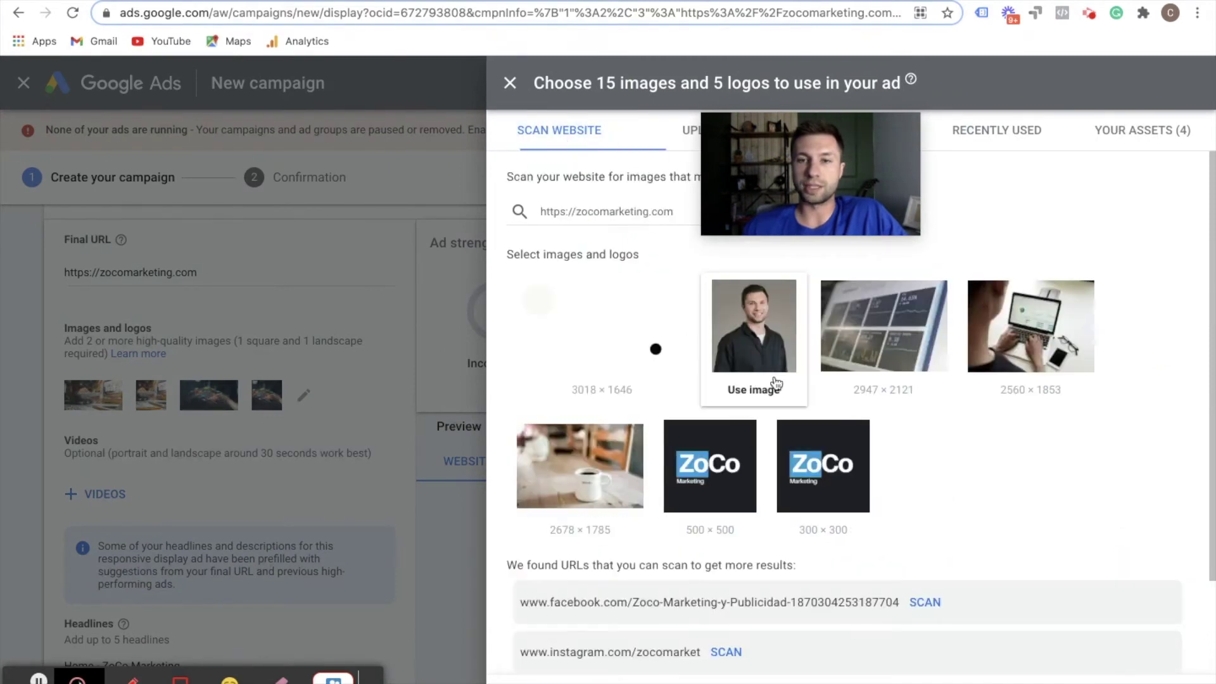
{"action": "left_click", "coordinate": [822, 529]}
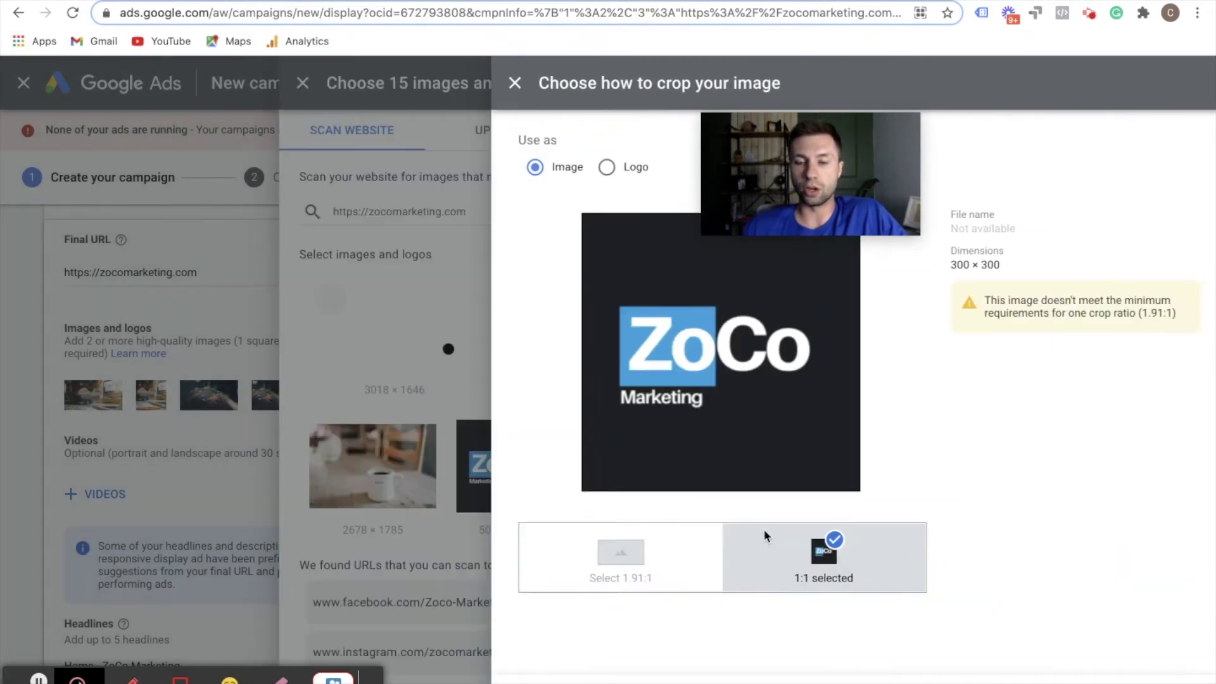
{"action": "left_click", "coordinate": [602, 167]}
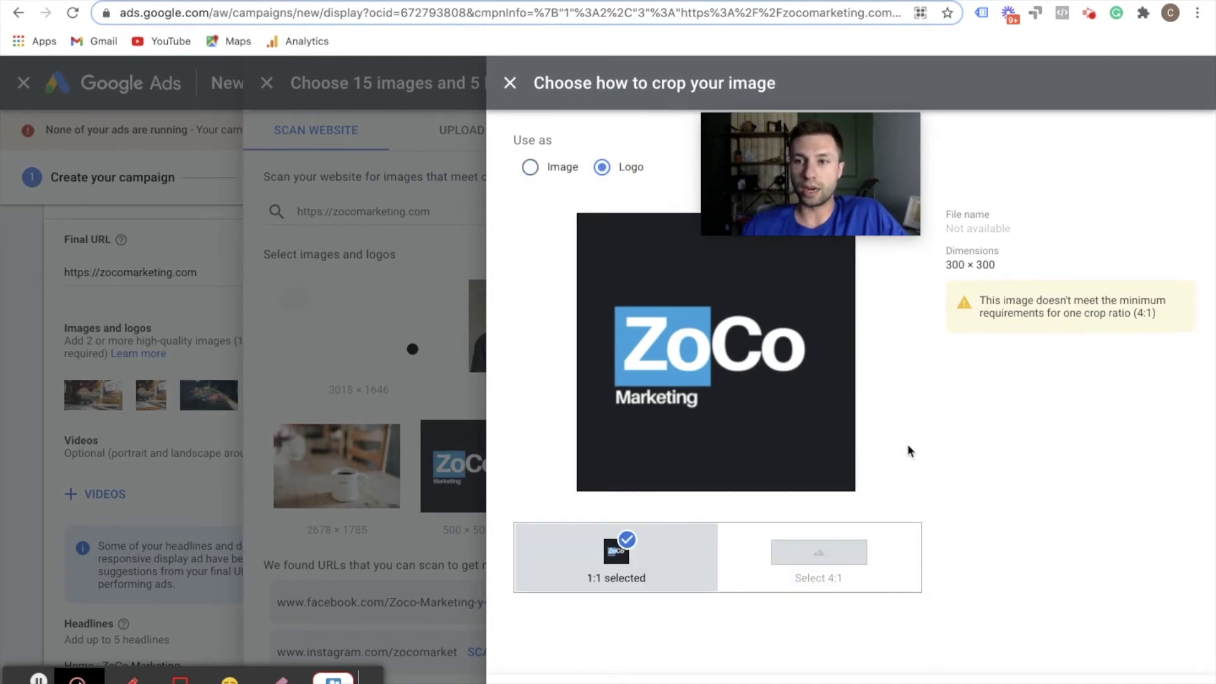
{"action": "key", "text": "Return"}
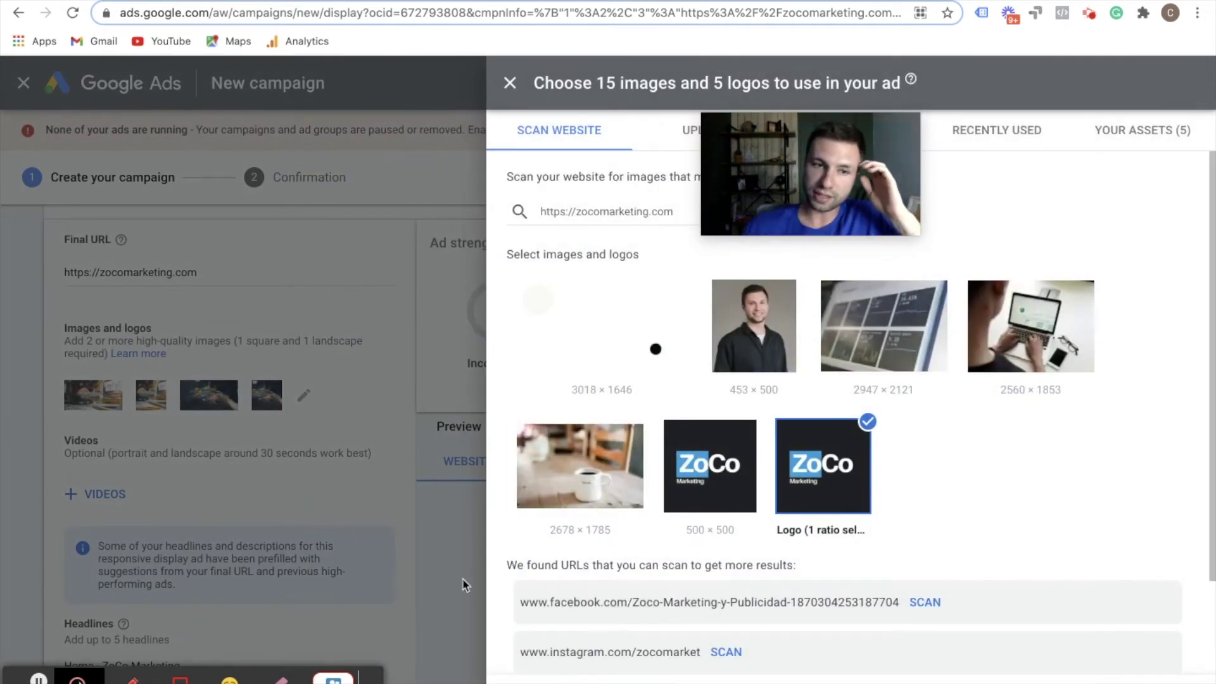
{"action": "left_click", "coordinate": [526, 675]}
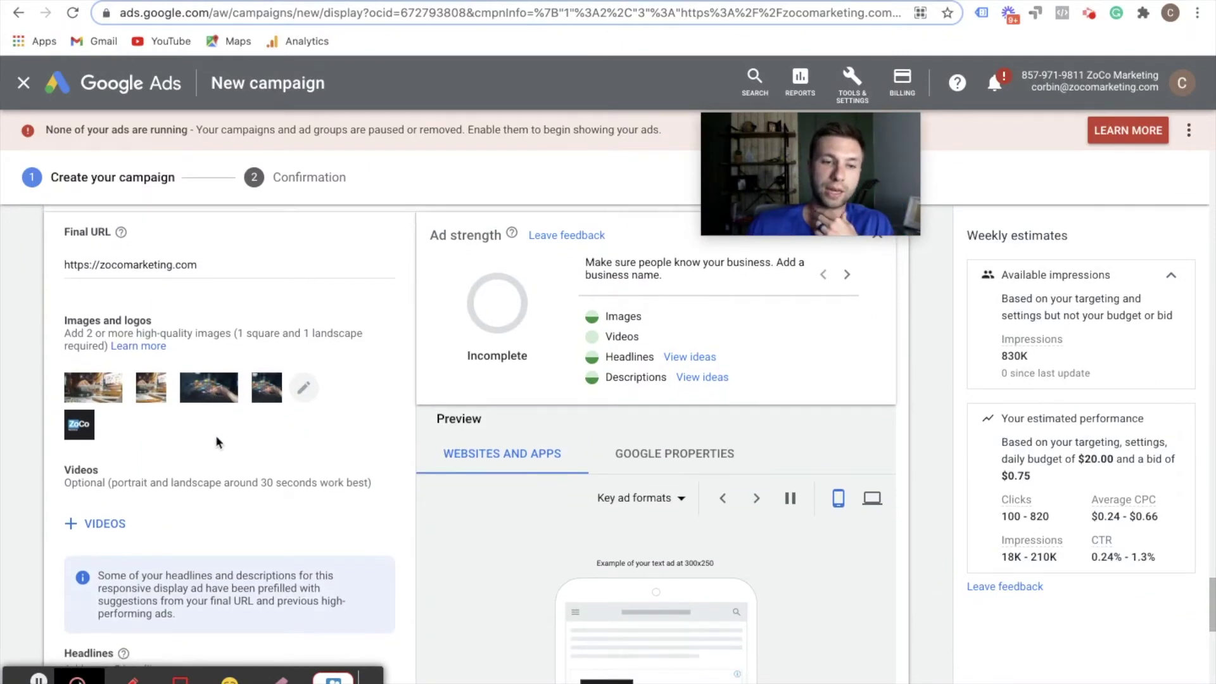
- Clear the prefilled first headline of the responsive display ad
{"action": "scroll", "coordinate": [216, 435], "scroll_direction": "down", "scroll_amount": 1}
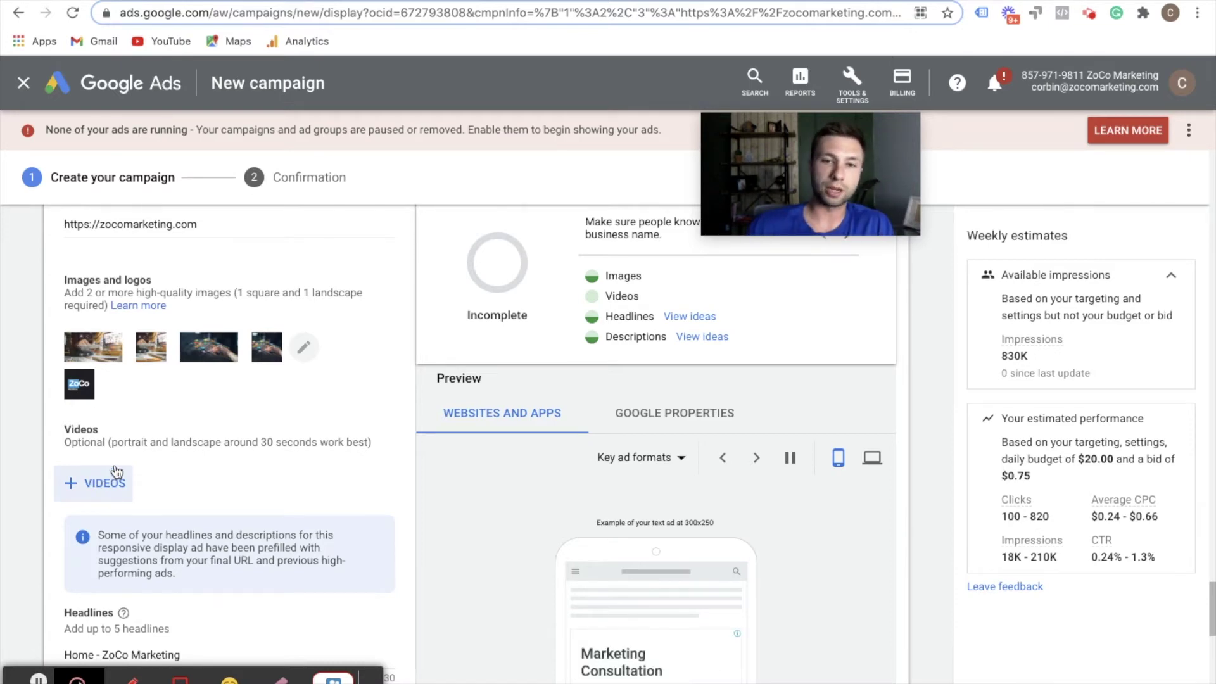
{"action": "scroll", "coordinate": [195, 447], "scroll_direction": "down", "scroll_amount": 2}
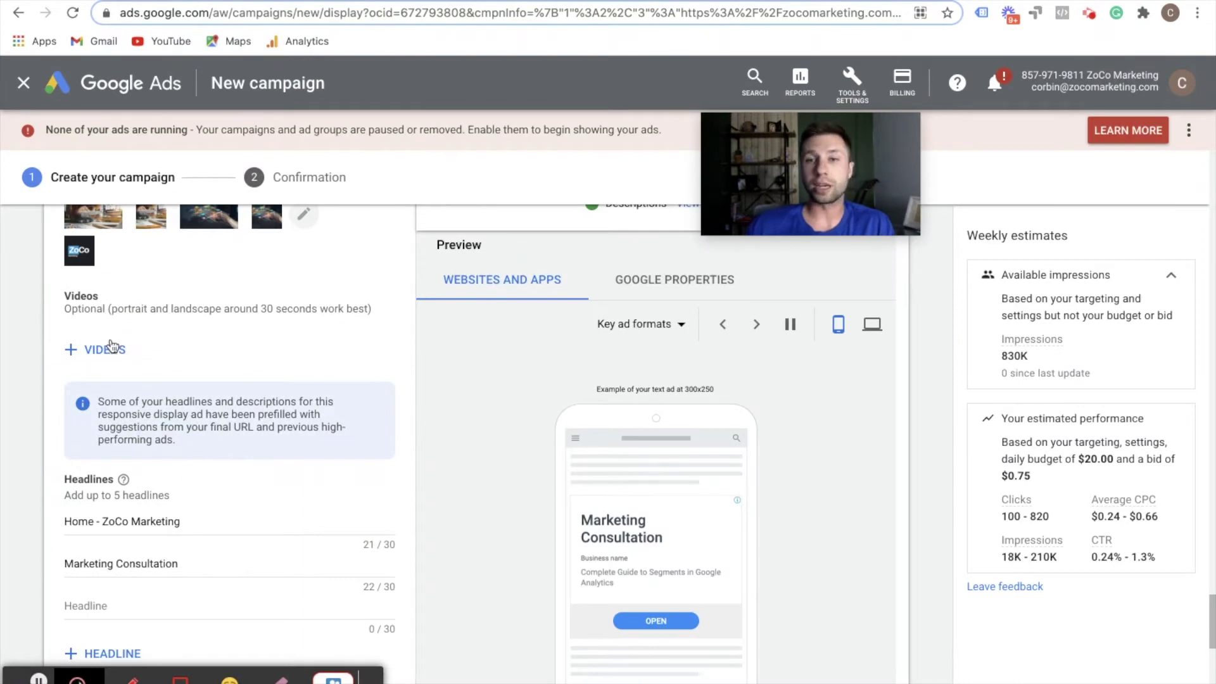
{"action": "scroll", "coordinate": [166, 385], "scroll_direction": "down", "scroll_amount": 2}
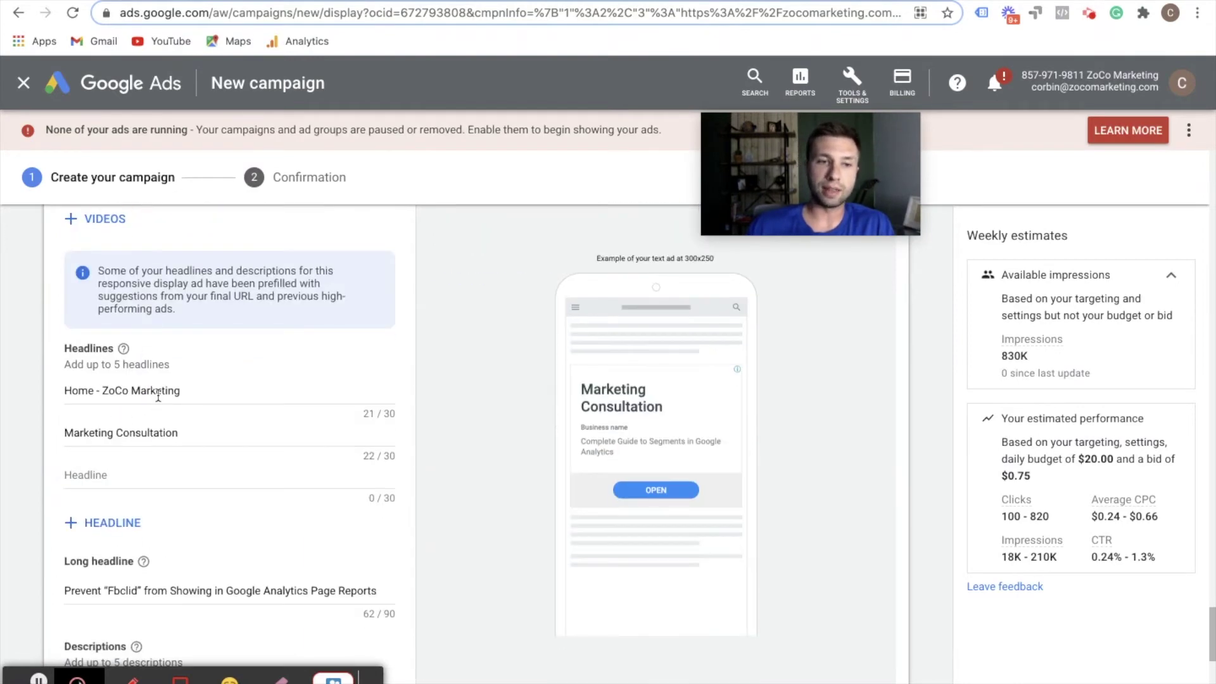
{"action": "left_click_drag", "start_coordinate": [192, 390], "coordinate": [63, 391]}
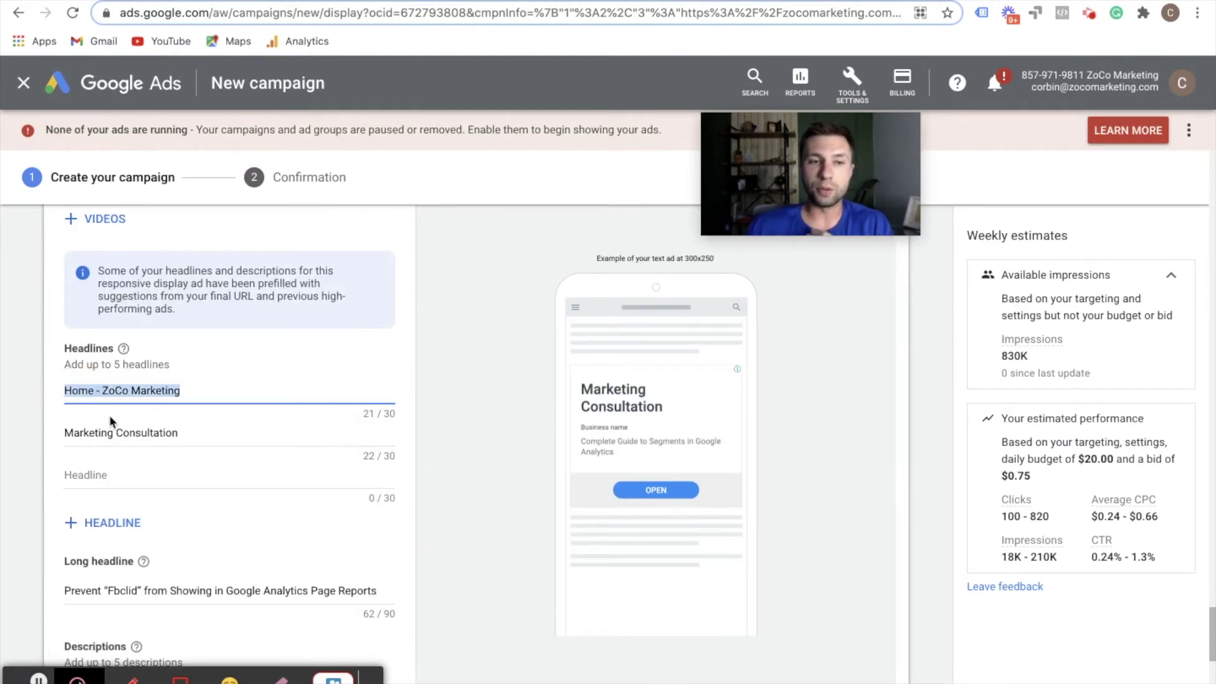
{"action": "key", "text": "BackSpace"}
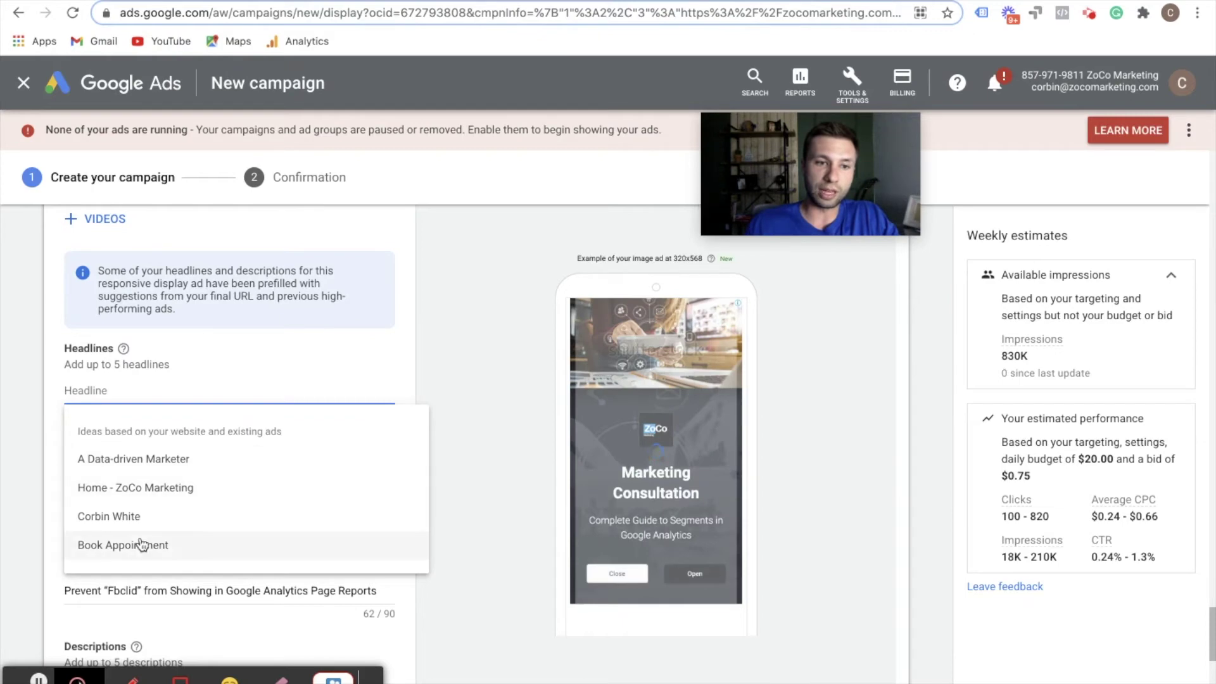
{"action": "left_click", "coordinate": [49, 390]}
- Look over the prefilled ad text and enter "Get Free PPC Propsal" as the first headline
{"action": "scroll", "coordinate": [50, 395], "scroll_direction": "down", "scroll_amount": 5}
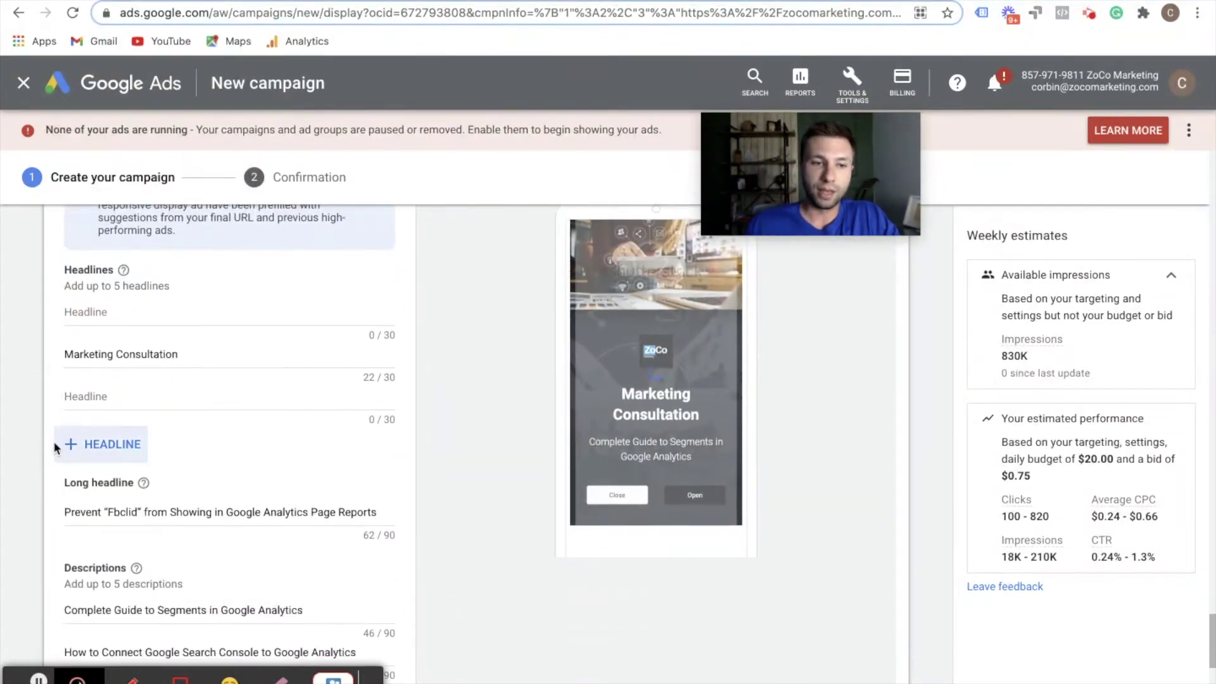
{"action": "scroll", "coordinate": [122, 359], "scroll_direction": "up", "scroll_amount": 1}
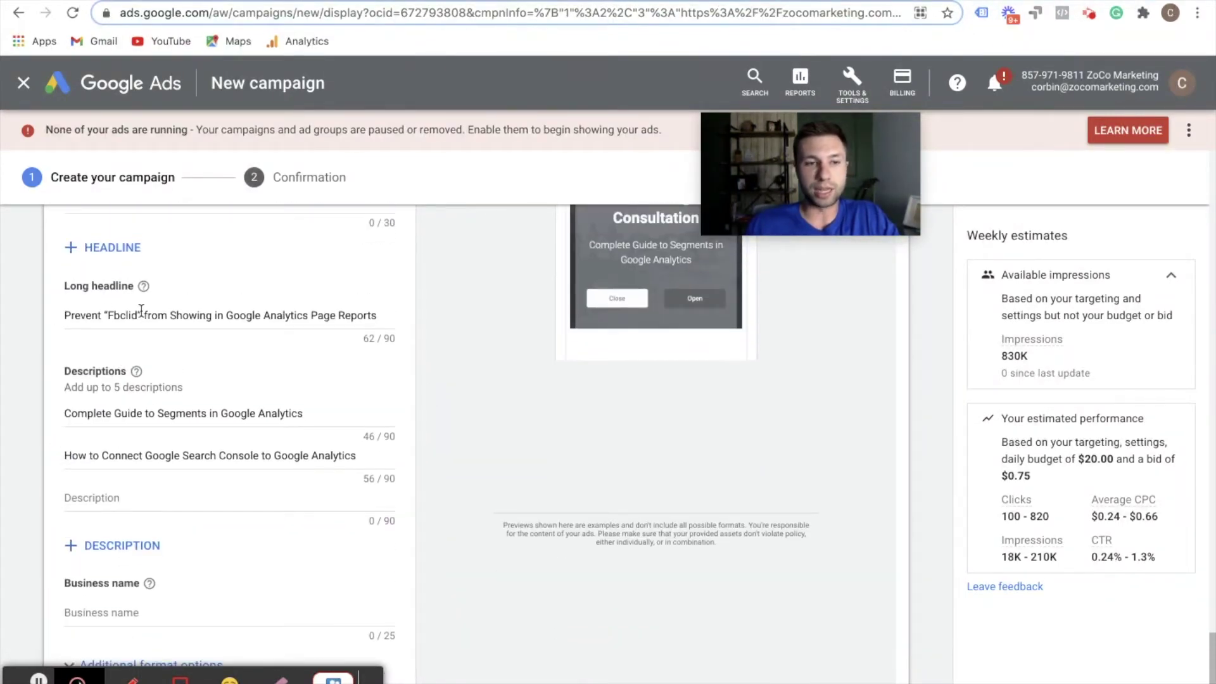
{"action": "scroll", "coordinate": [141, 311], "scroll_direction": "up", "scroll_amount": 2}
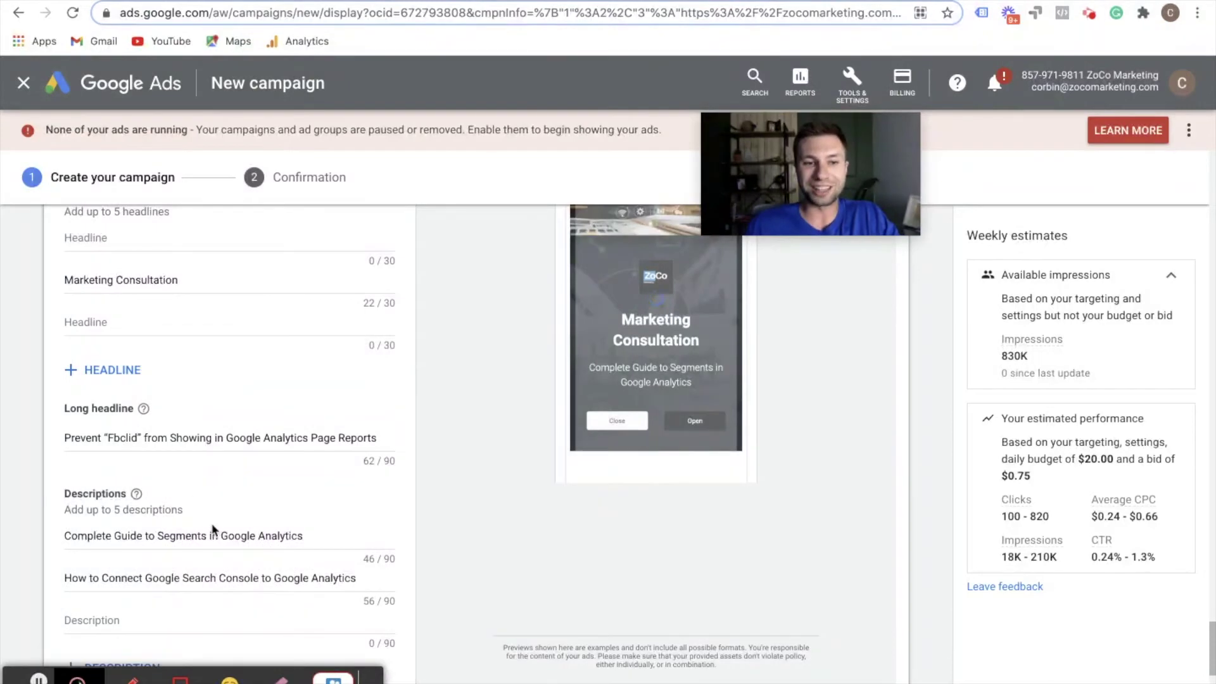
{"action": "scroll", "coordinate": [233, 487], "scroll_direction": "up", "scroll_amount": 2}
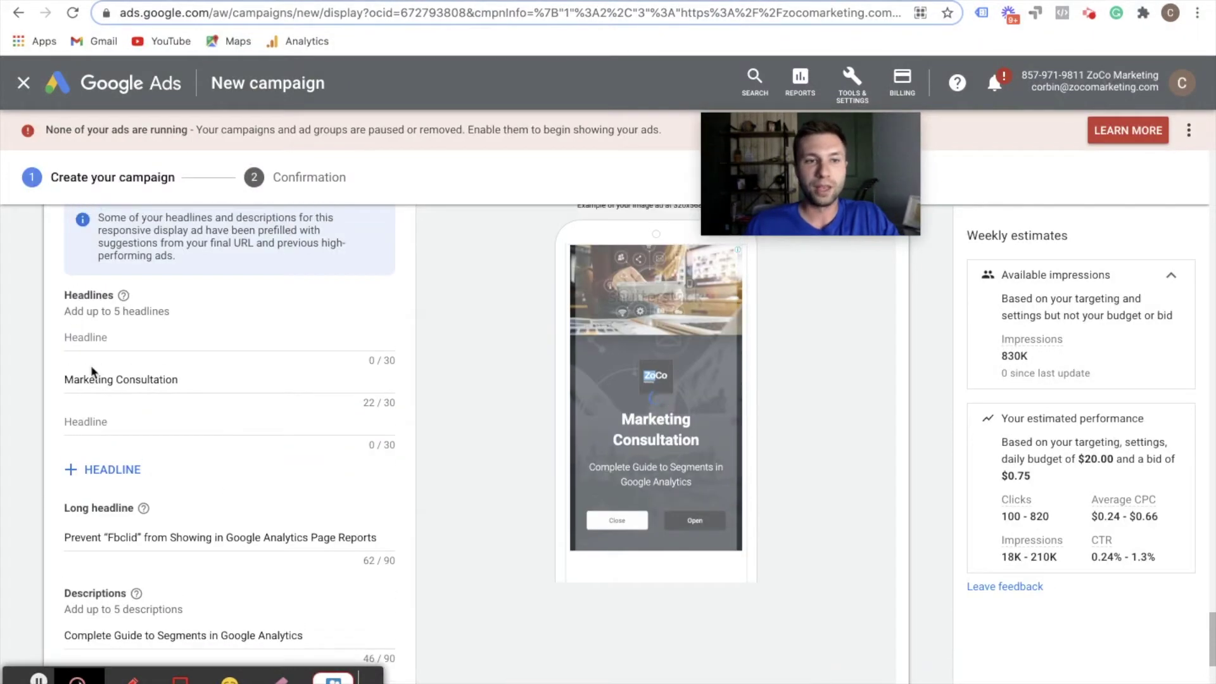
{"action": "left_click", "coordinate": [119, 340]}
{"action": "type", "text": "Get Free P"}
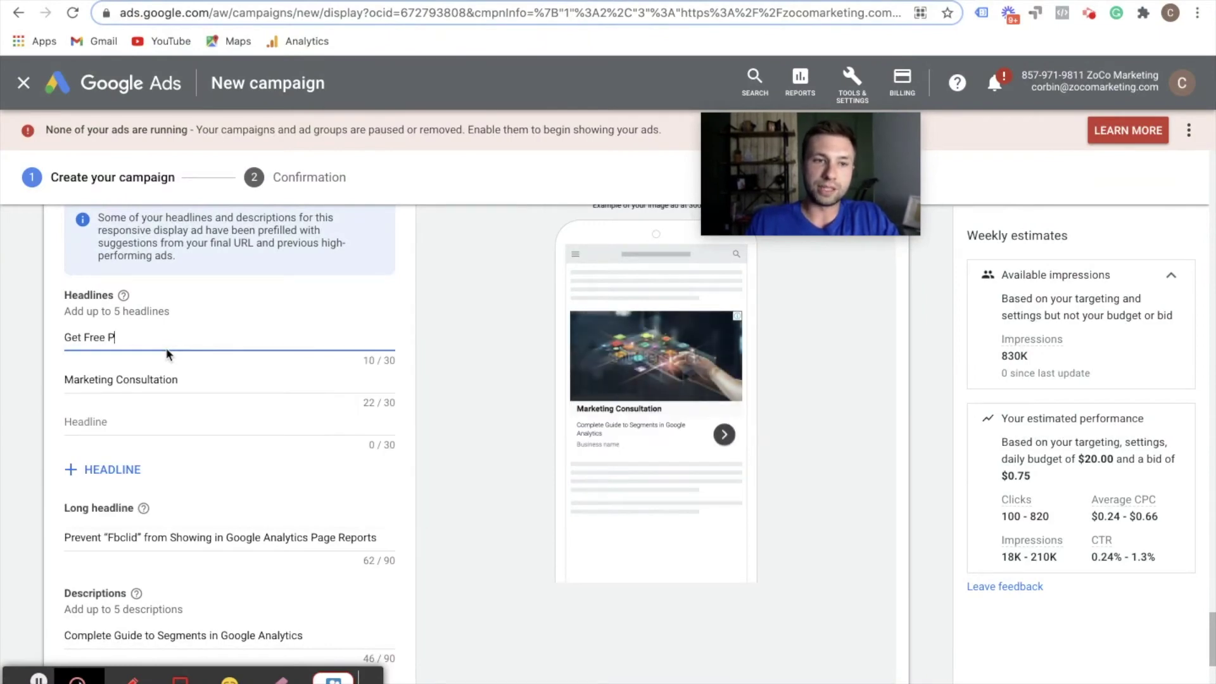
{"action": "type", "text": "PC PR"}
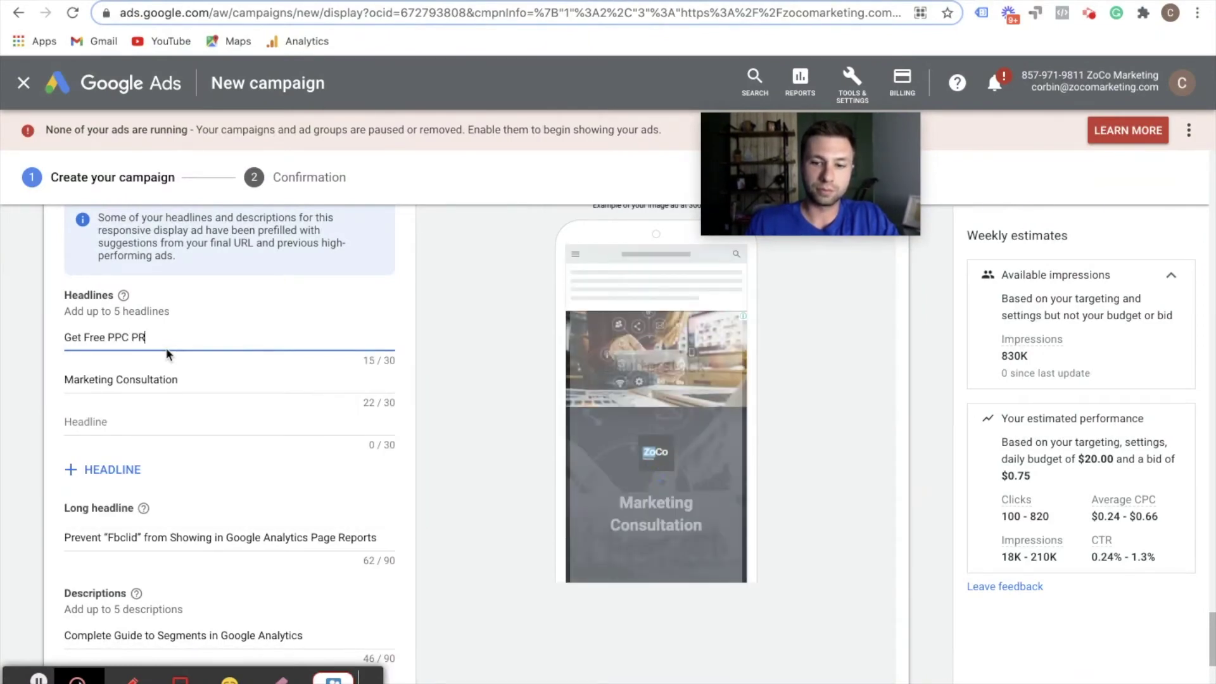
{"action": "key", "text": "BackSpace"}
{"action": "type", "text": "r"}
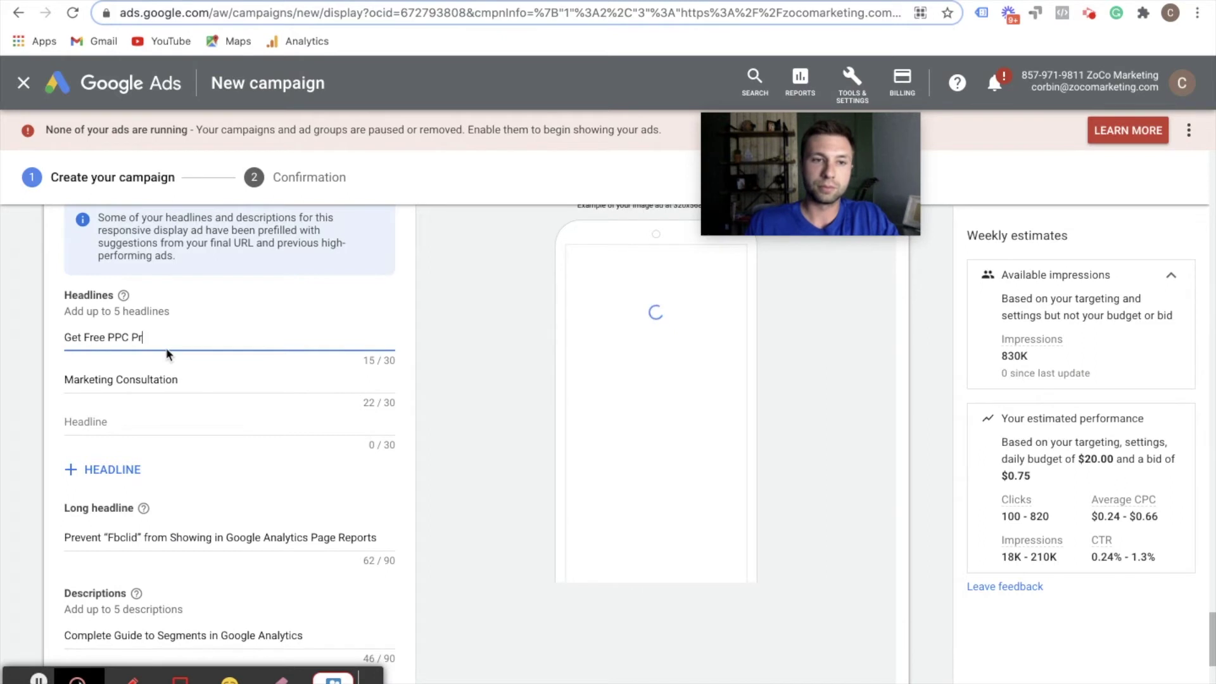
{"action": "type", "text": "opsa"}
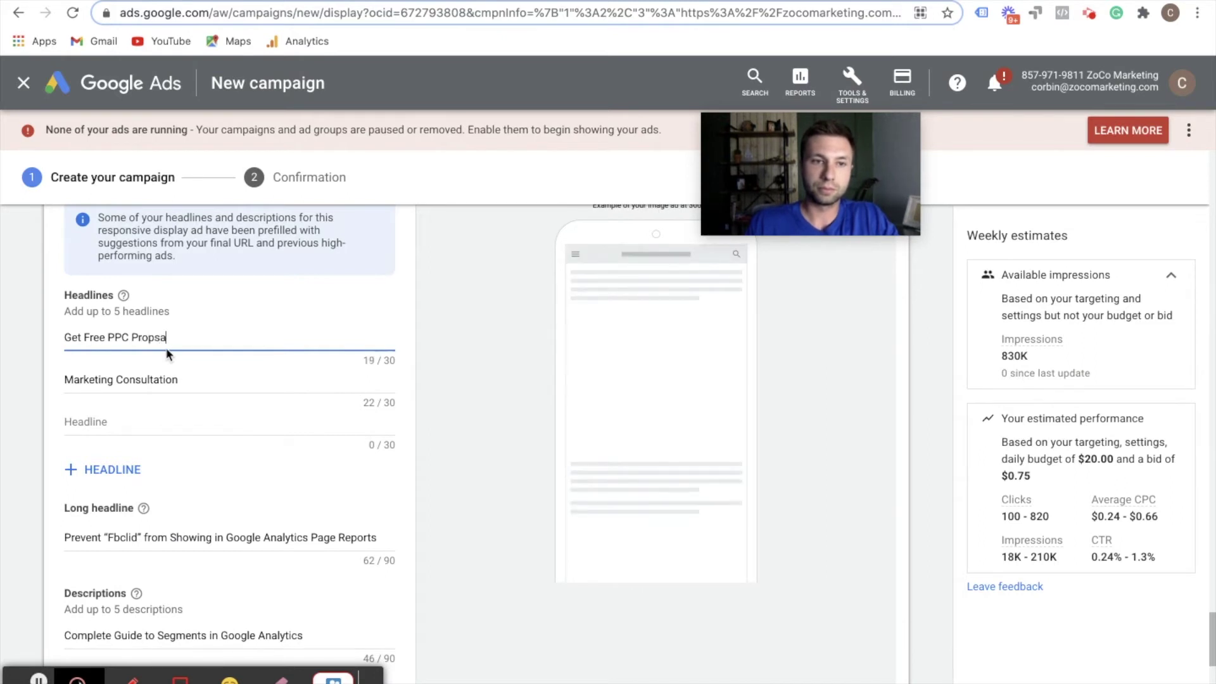
{"action": "left_click", "coordinate": [177, 381]}
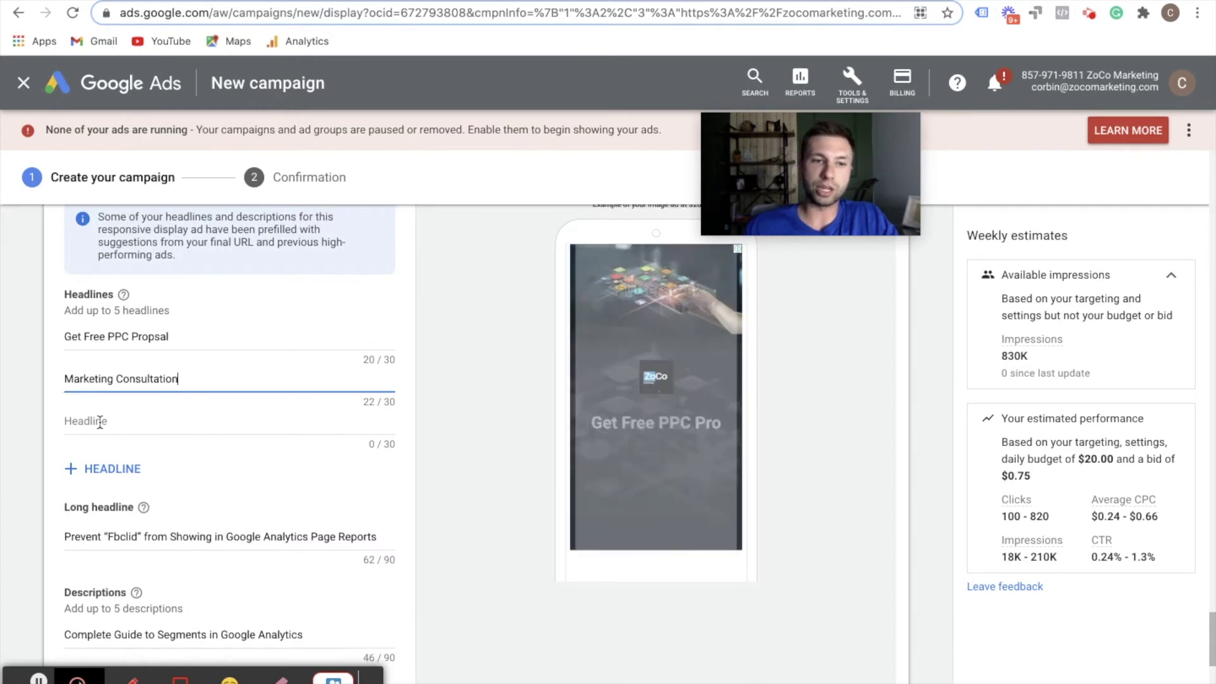
{"action": "scroll", "coordinate": [152, 389], "scroll_direction": "down", "scroll_amount": 1}
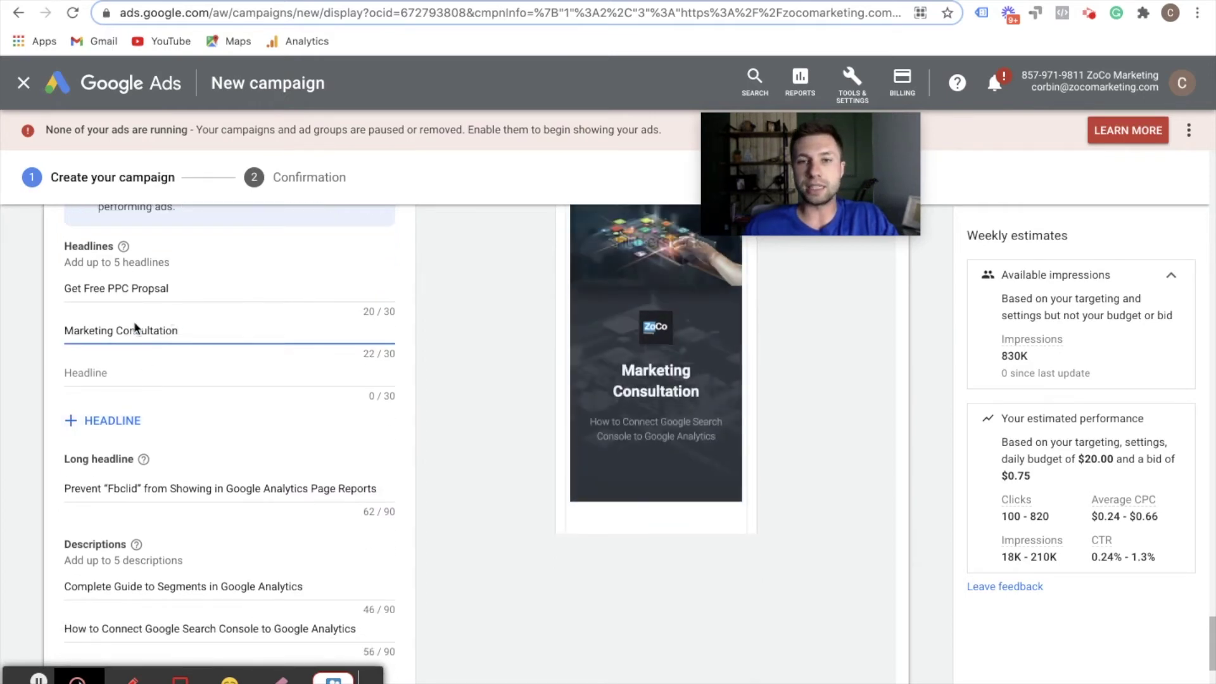
- Add two more empty headline fields to the responsive display ad
{"action": "scroll", "coordinate": [363, 379], "scroll_direction": "up", "scroll_amount": 1}
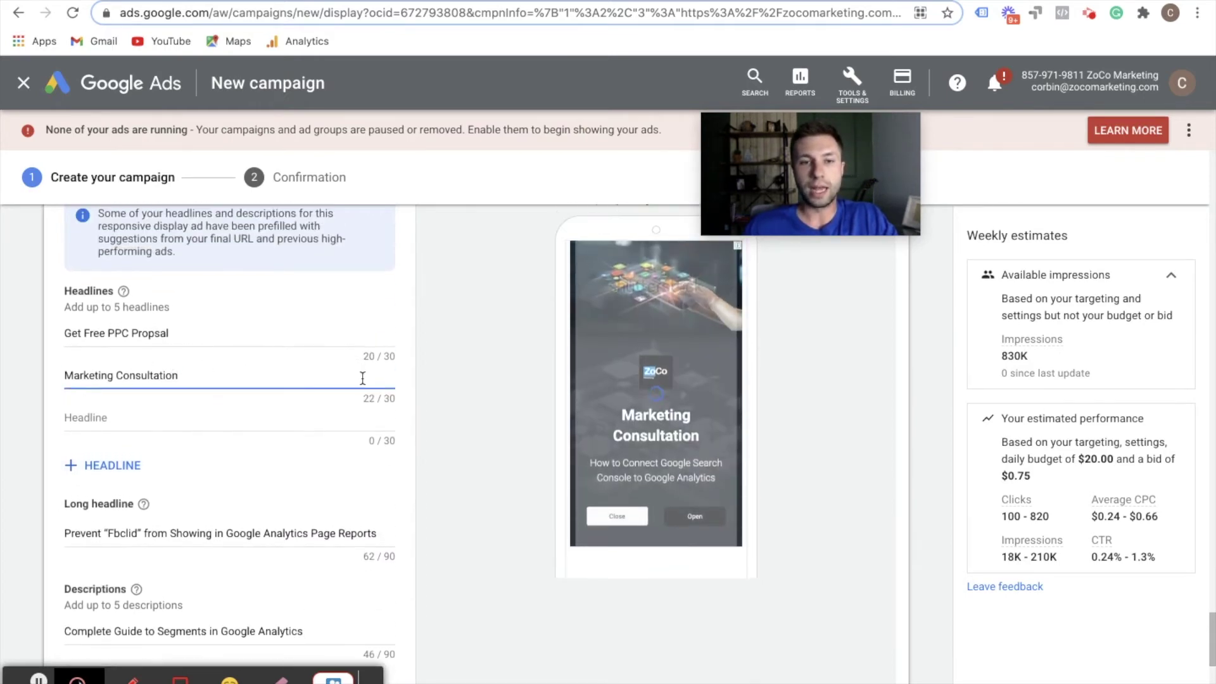
{"action": "left_click", "coordinate": [99, 470]}
{"action": "left_click", "coordinate": [85, 504]}
{"action": "scroll", "coordinate": [150, 434], "scroll_direction": "down", "scroll_amount": 2}
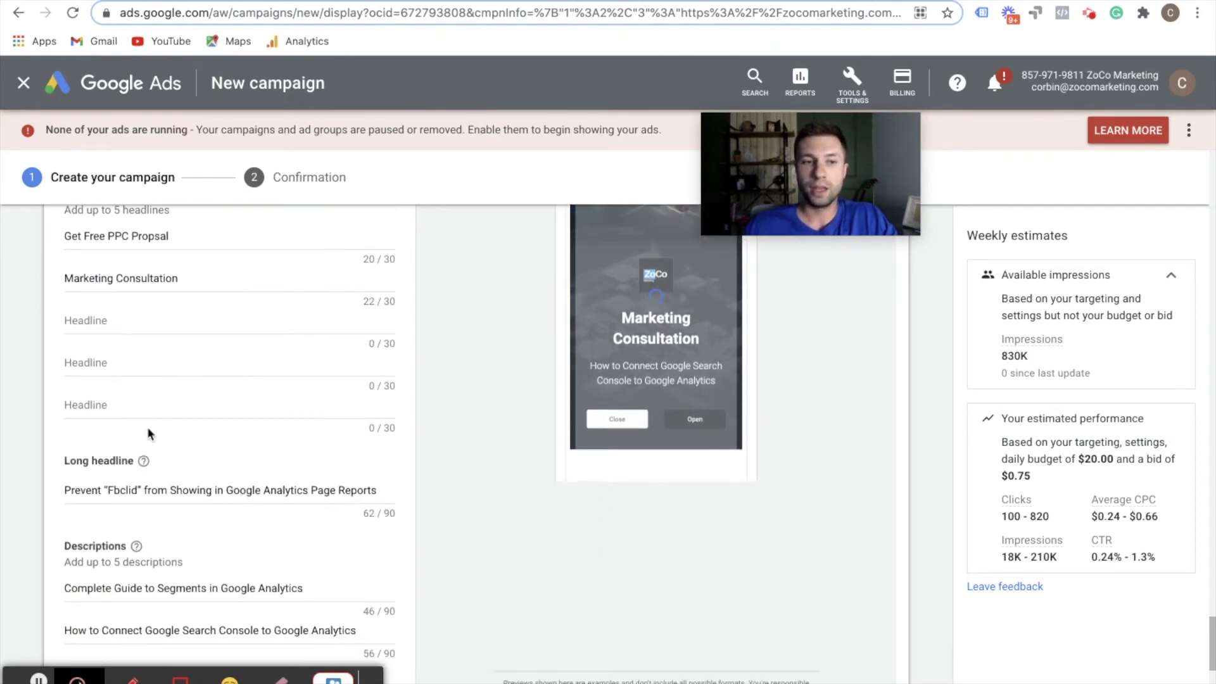
- Replace the long headline with the text of the second description, "How to Connect Google Search Console to Google Analytics"
{"action": "scroll", "coordinate": [153, 419], "scroll_direction": "down", "scroll_amount": 2}
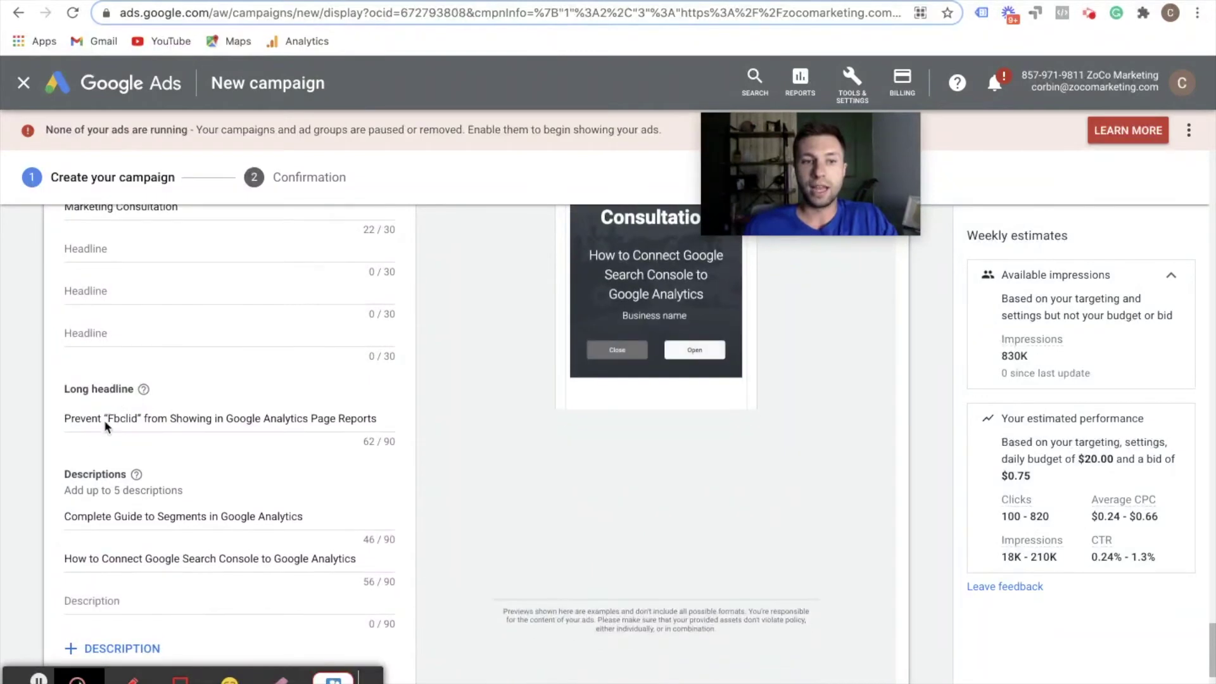
{"action": "left_click", "coordinate": [294, 413]}
{"action": "key", "text": "ctrl+a"}
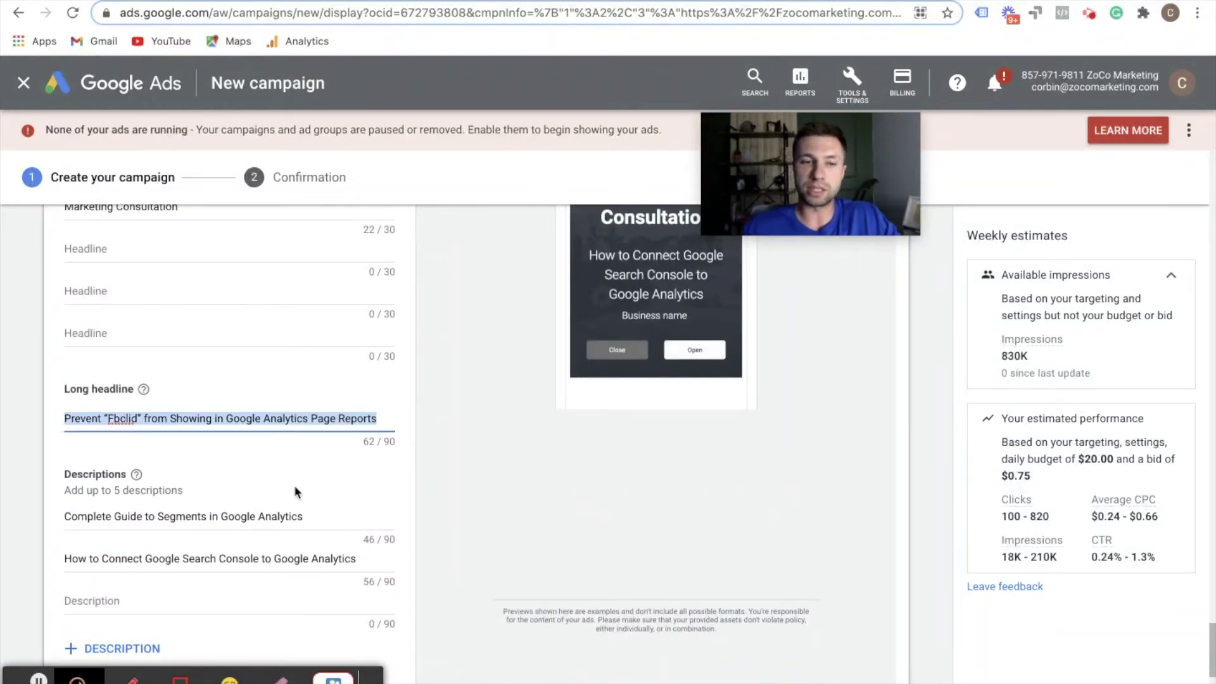
{"action": "key", "text": "BackSpace"}
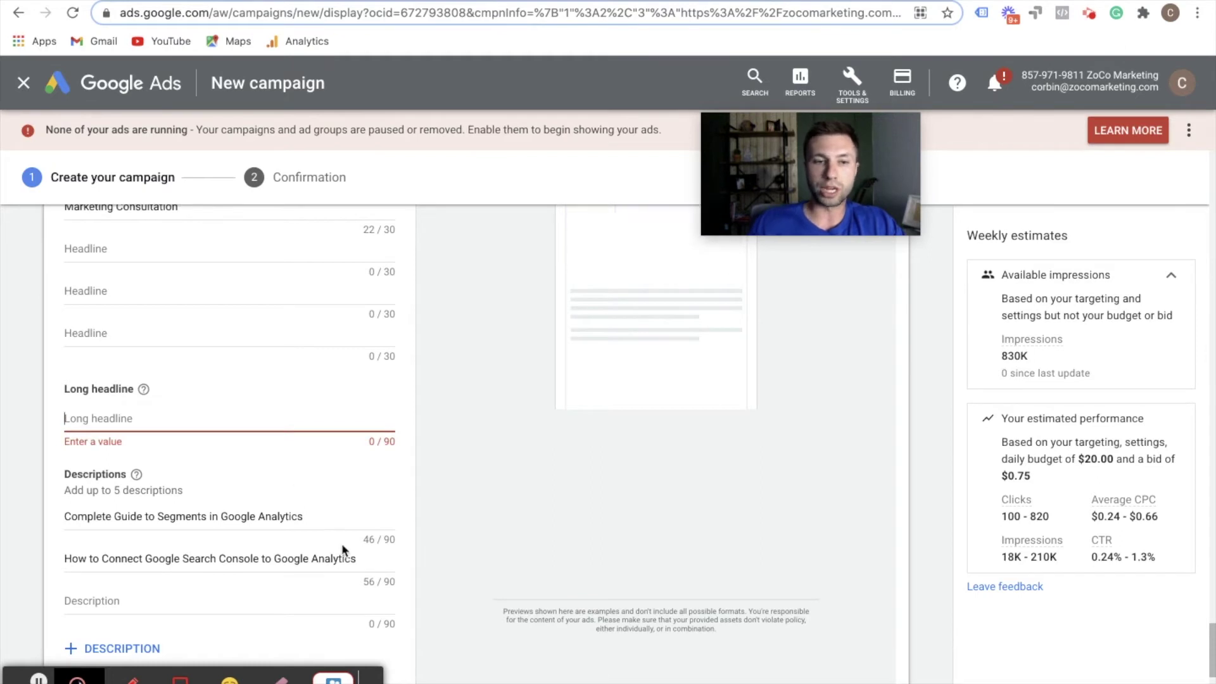
{"action": "left_click", "coordinate": [201, 560]}
{"action": "key", "text": "ctrl+a"}
{"action": "key", "text": "ctrl+c"}
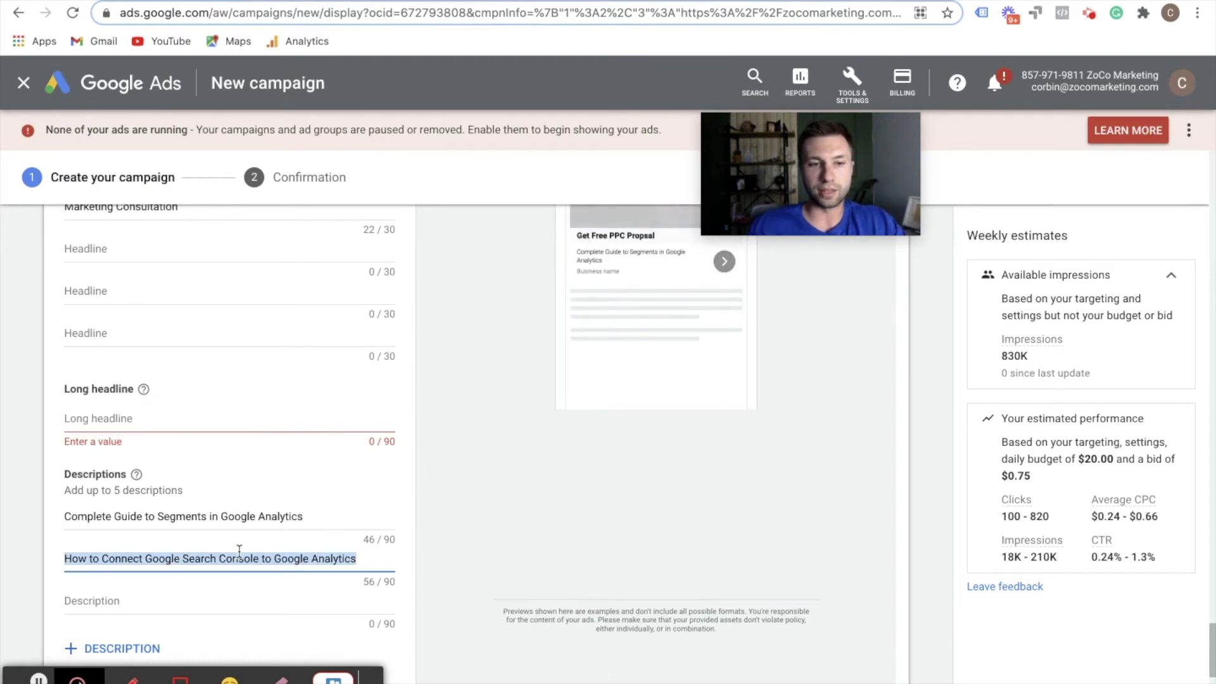
{"action": "left_click", "coordinate": [106, 413]}
{"action": "key", "text": "ctrl+v"}
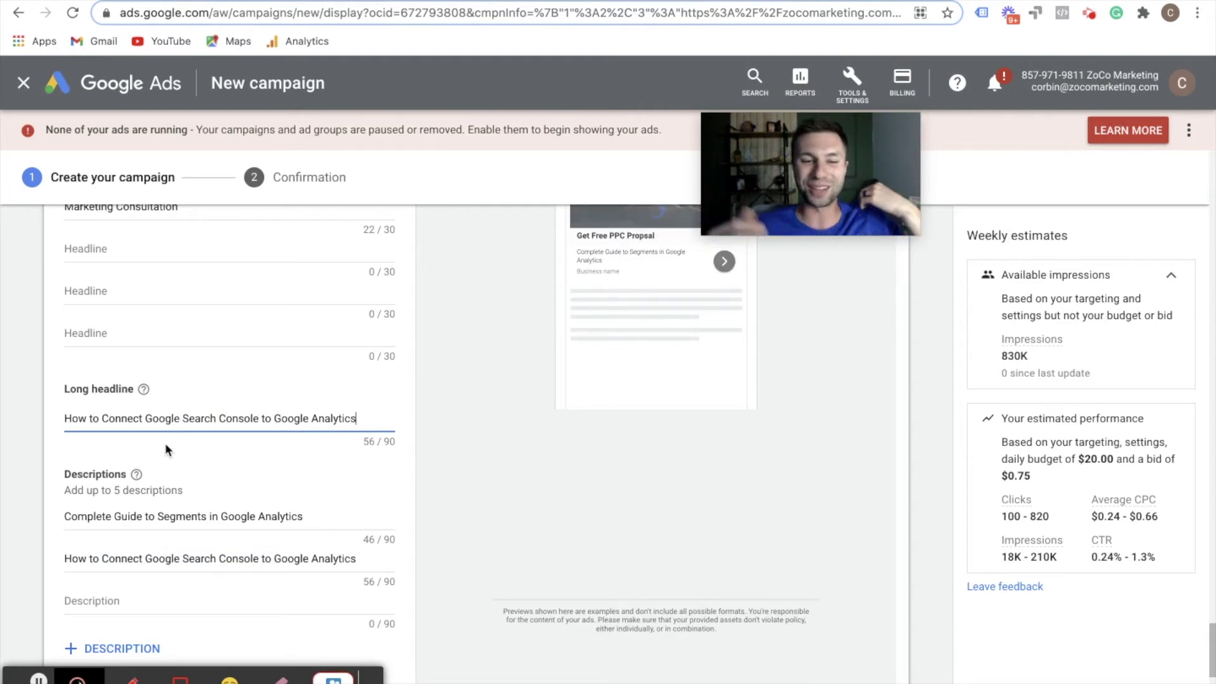
- Enter "ZoCo Marketing" as the ad's business name
{"action": "scroll", "coordinate": [201, 506], "scroll_direction": "down", "scroll_amount": 1}
{"action": "scroll", "coordinate": [200, 506], "scroll_direction": "down", "scroll_amount": 1}
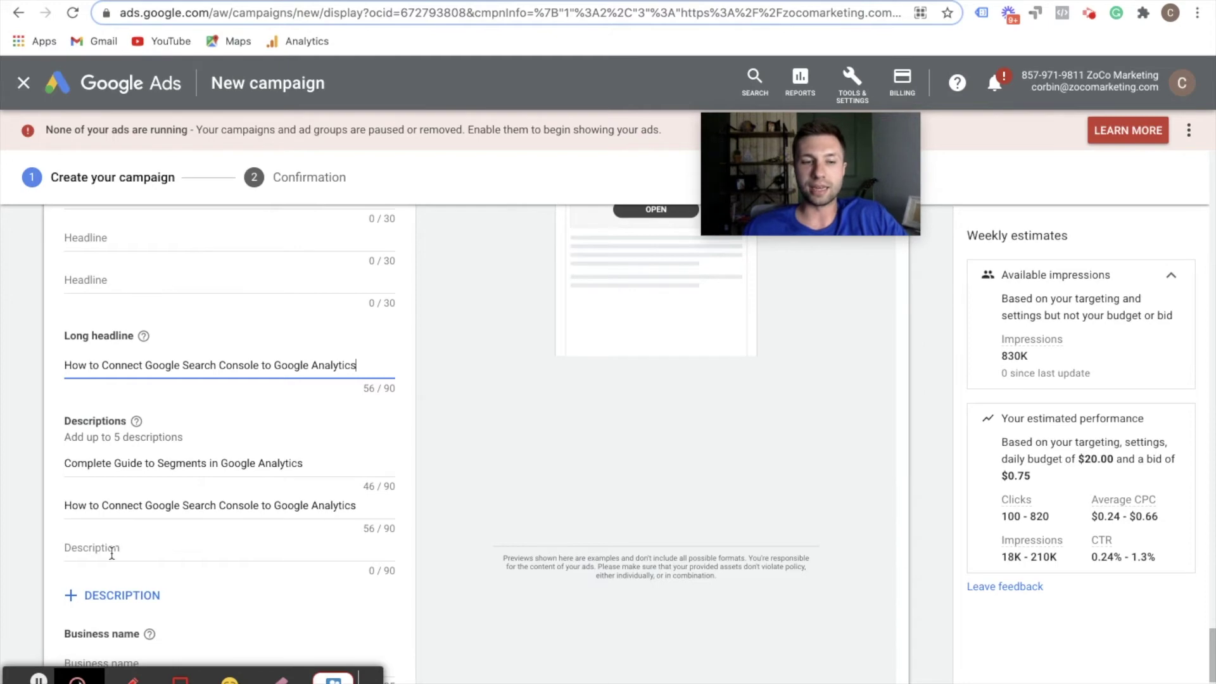
{"action": "scroll", "coordinate": [142, 560], "scroll_direction": "down", "scroll_amount": 1}
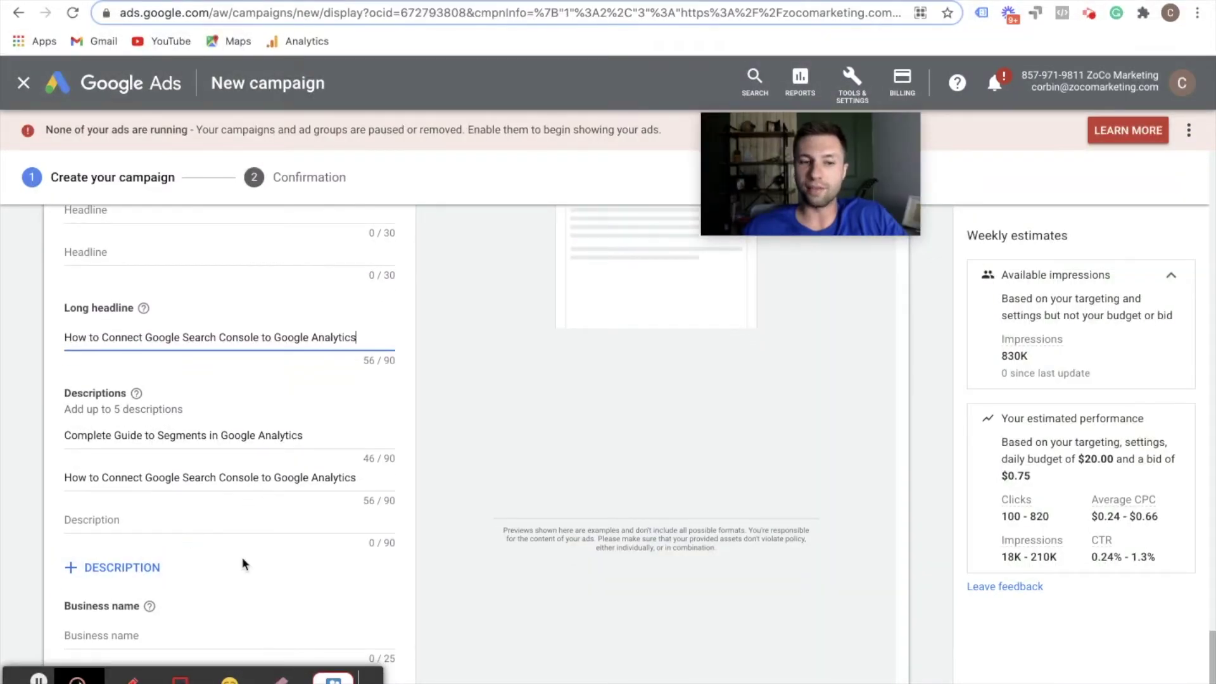
{"action": "scroll", "coordinate": [242, 558], "scroll_direction": "down", "scroll_amount": 3}
{"action": "left_click", "coordinate": [132, 558]}
{"action": "type", "text": "ZoCo Marek"}
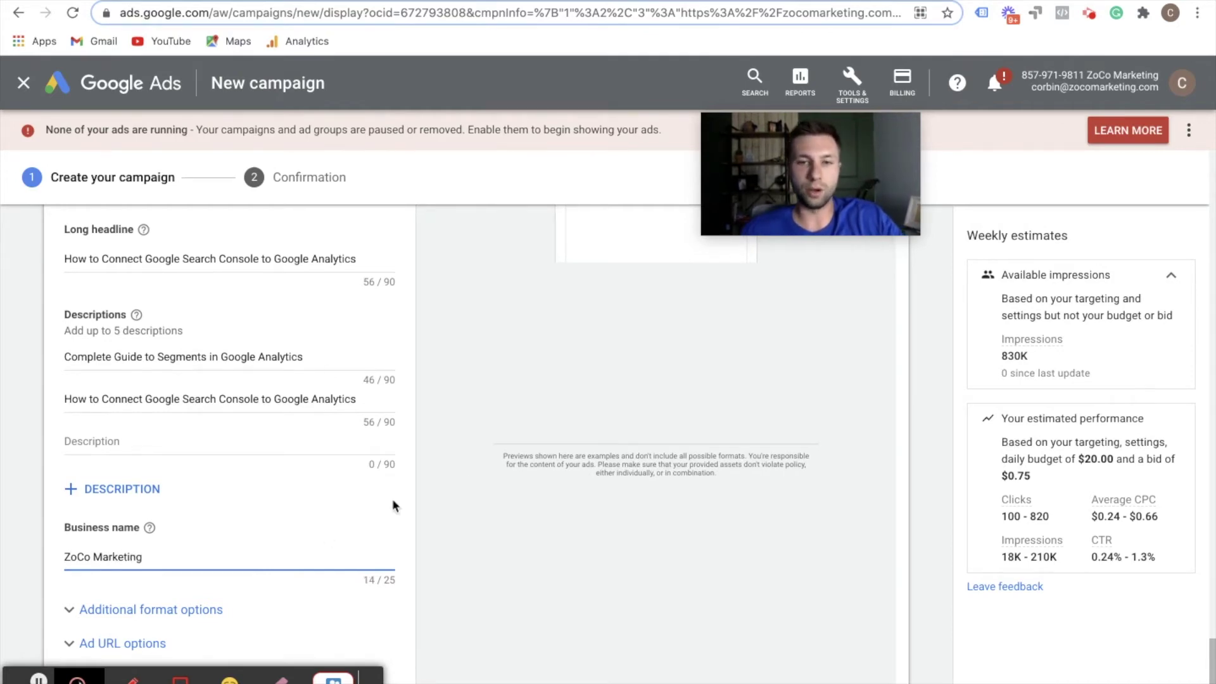
- Examine the ad previews for websites and apps in mobile and desktop formats, and the preview for Google properties
{"action": "scroll", "coordinate": [549, 442], "scroll_direction": "up", "scroll_amount": 3}
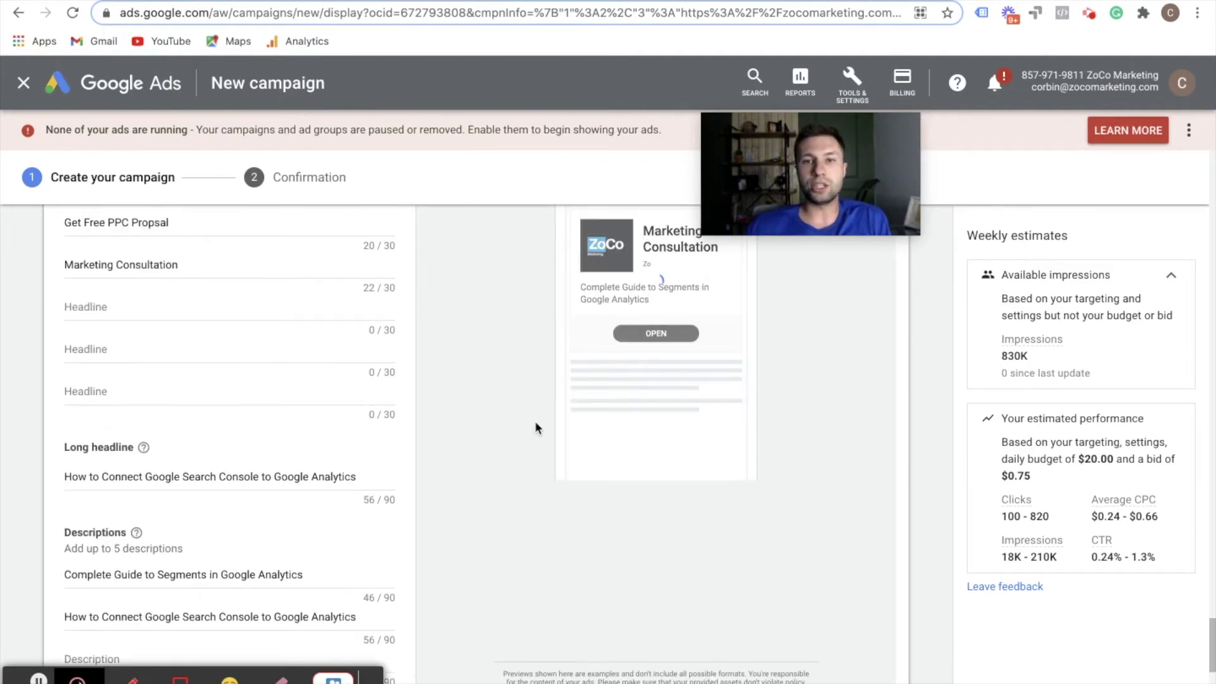
{"action": "scroll", "coordinate": [535, 421], "scroll_direction": "up", "scroll_amount": 4}
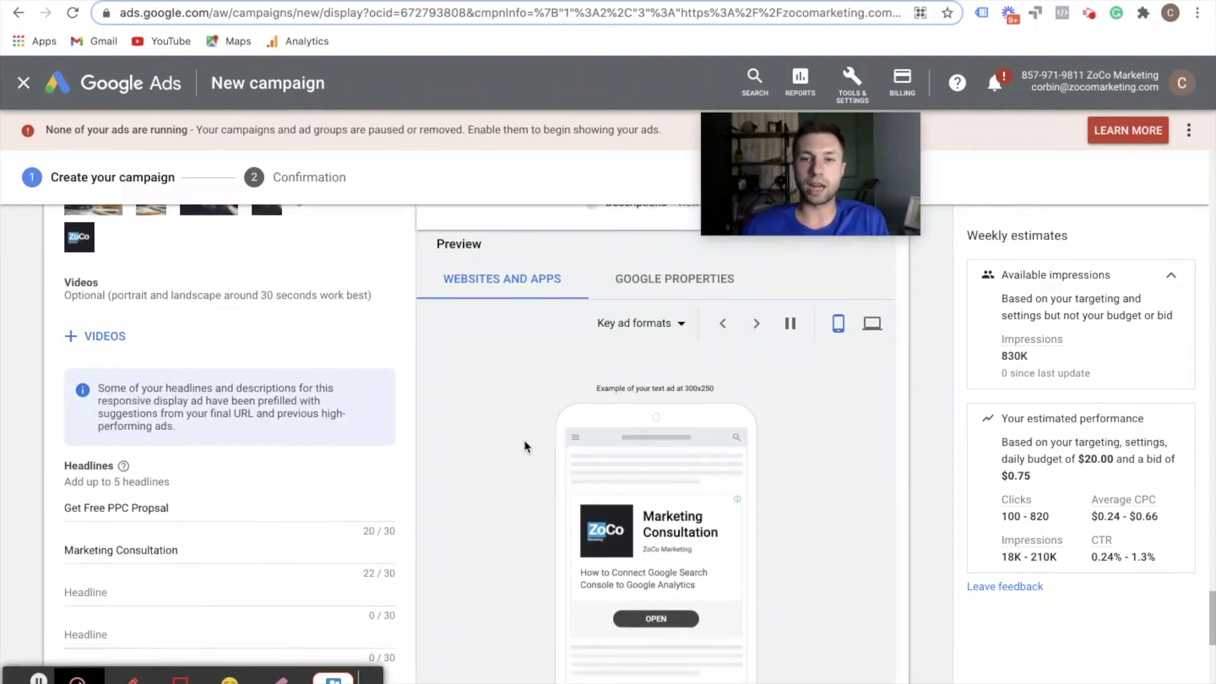
{"action": "scroll", "coordinate": [526, 380], "scroll_direction": "down", "scroll_amount": 1}
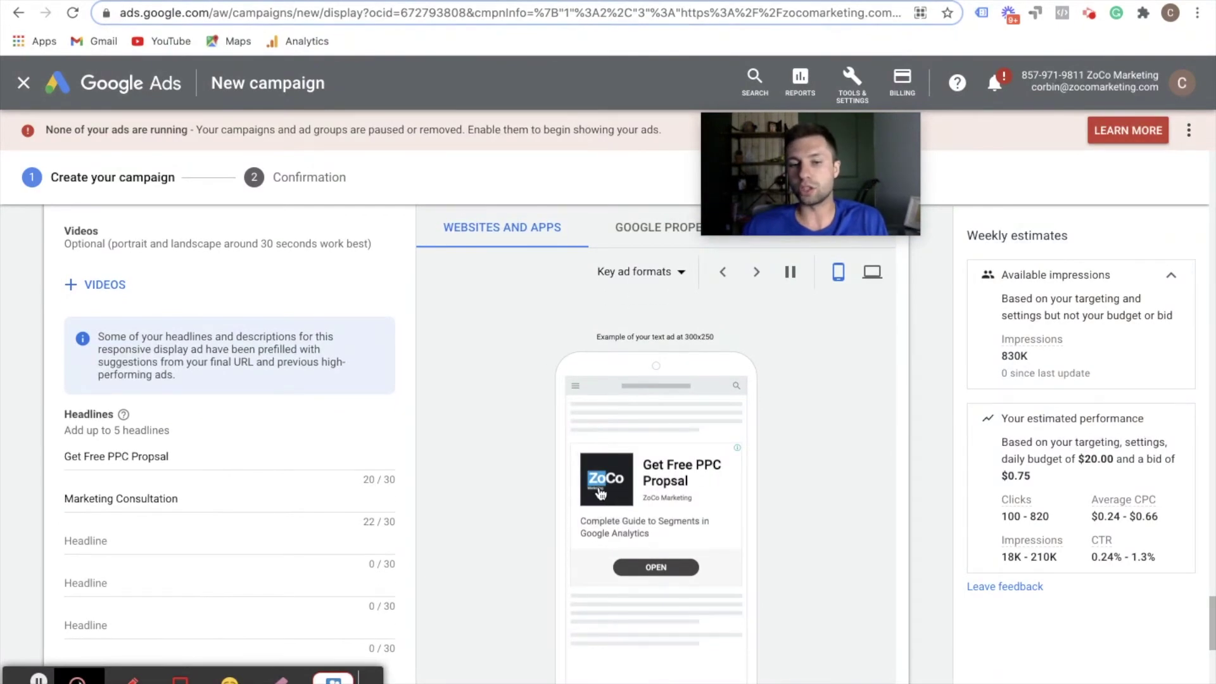
{"action": "left_click", "coordinate": [756, 273]}
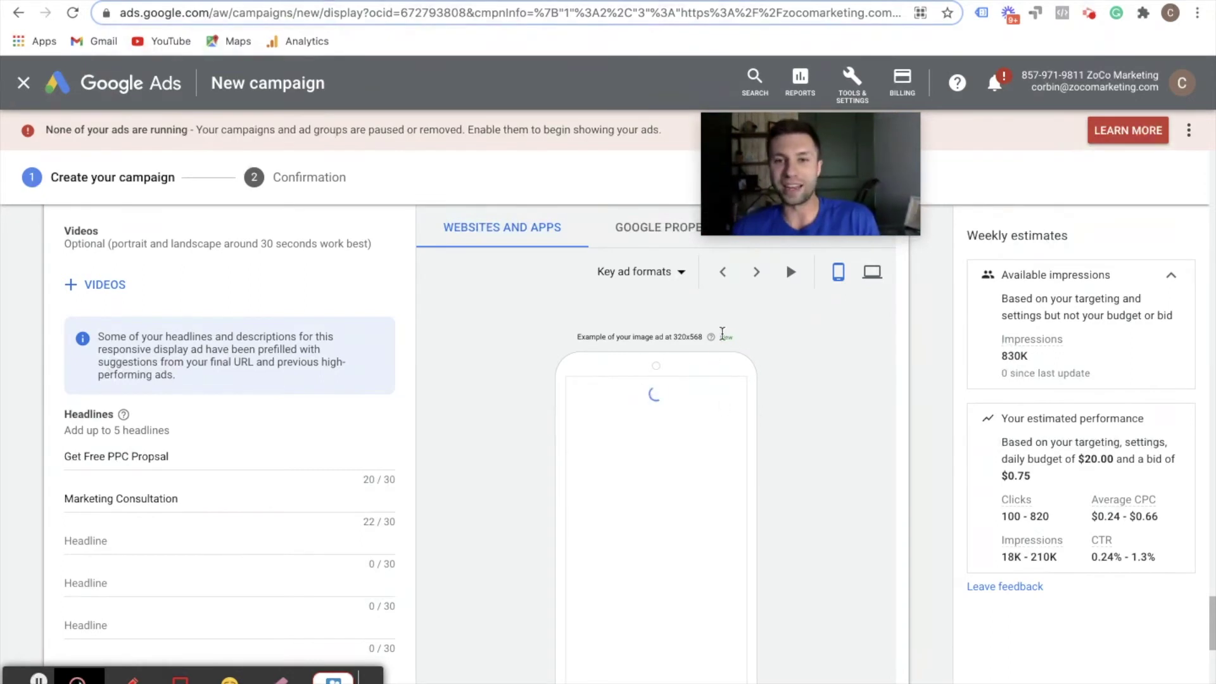
{"action": "left_click", "coordinate": [754, 275]}
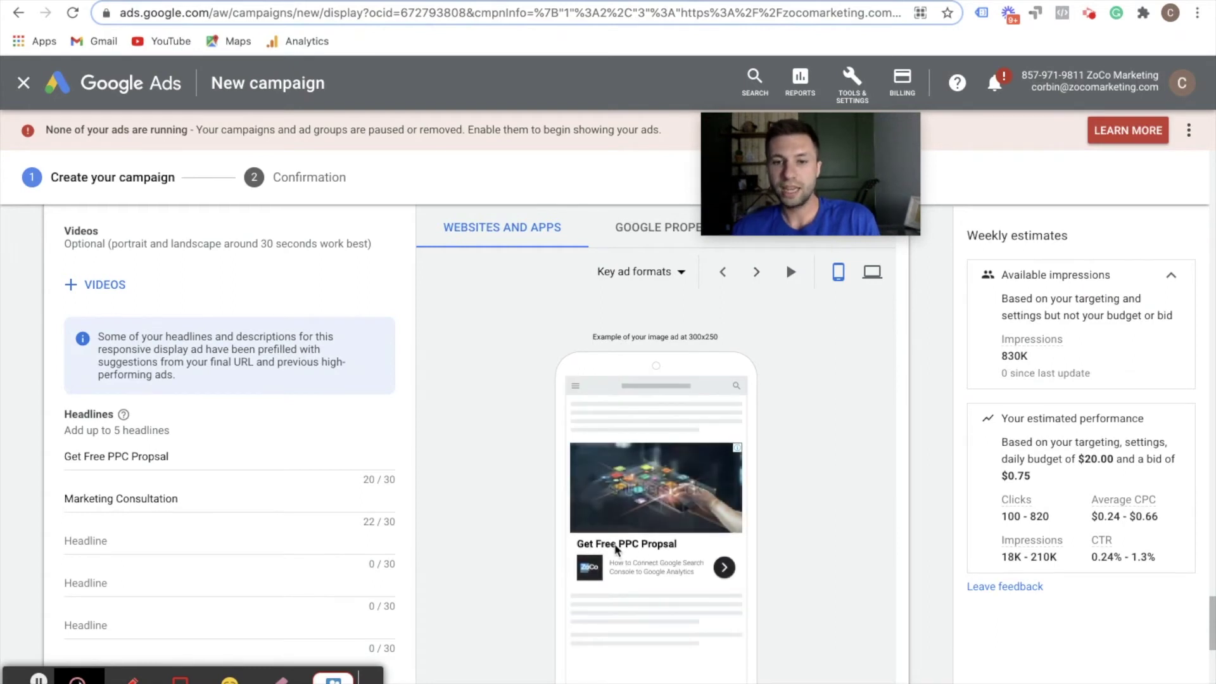
{"action": "left_click", "coordinate": [758, 273]}
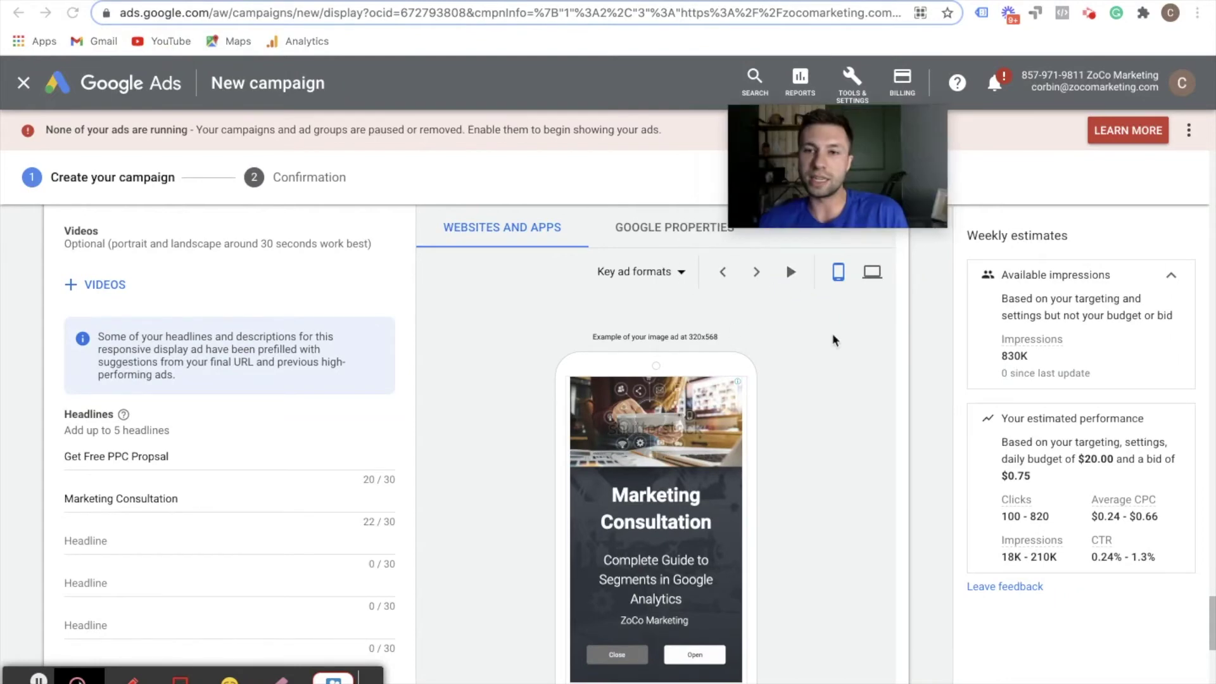
{"action": "left_click", "coordinate": [872, 272]}
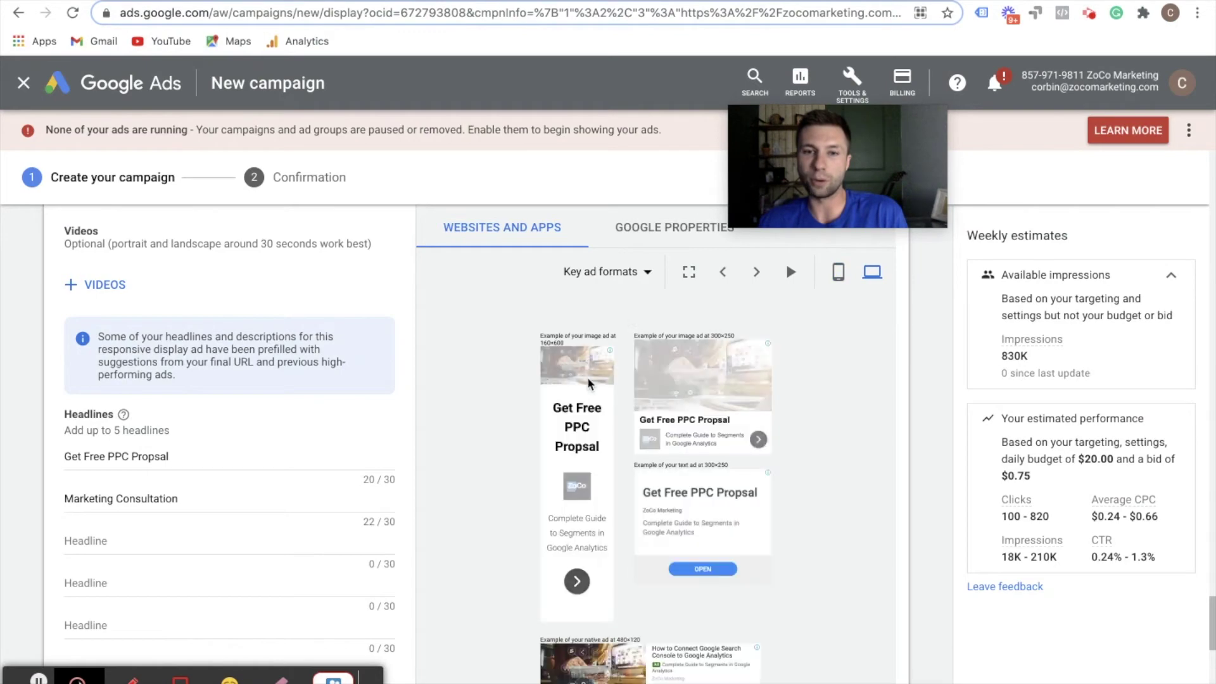
{"action": "scroll", "coordinate": [682, 502], "scroll_direction": "down", "scroll_amount": 2}
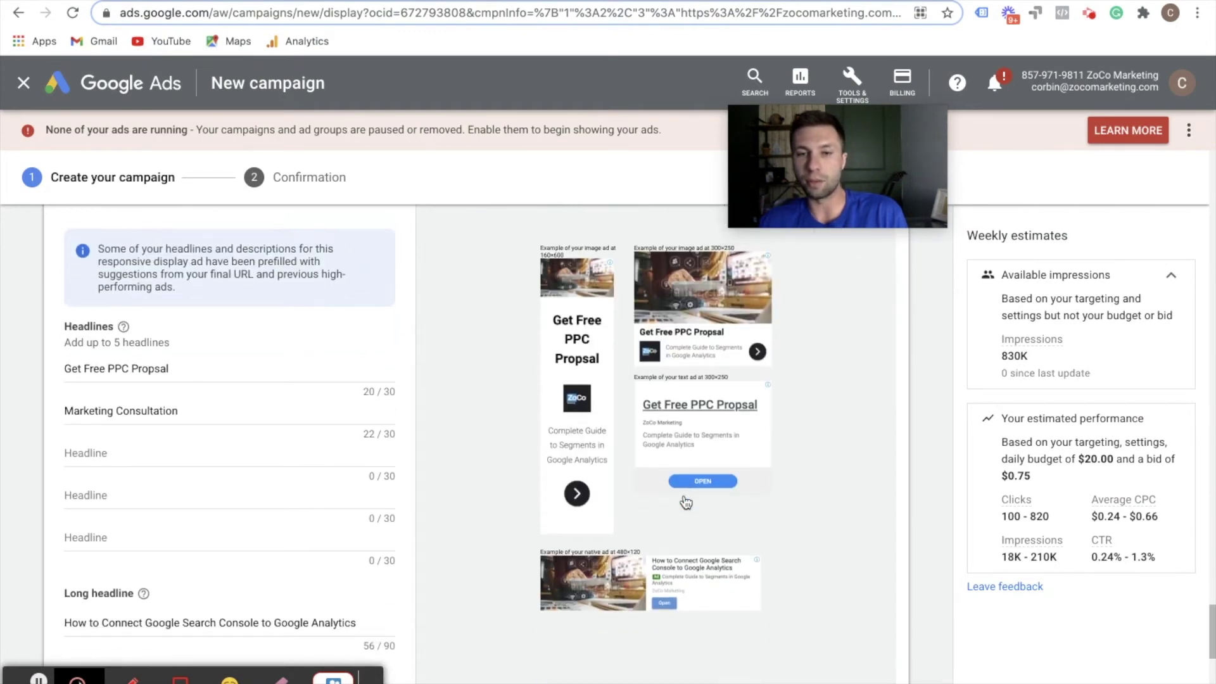
{"action": "scroll", "coordinate": [686, 502], "scroll_direction": "up", "scroll_amount": 1}
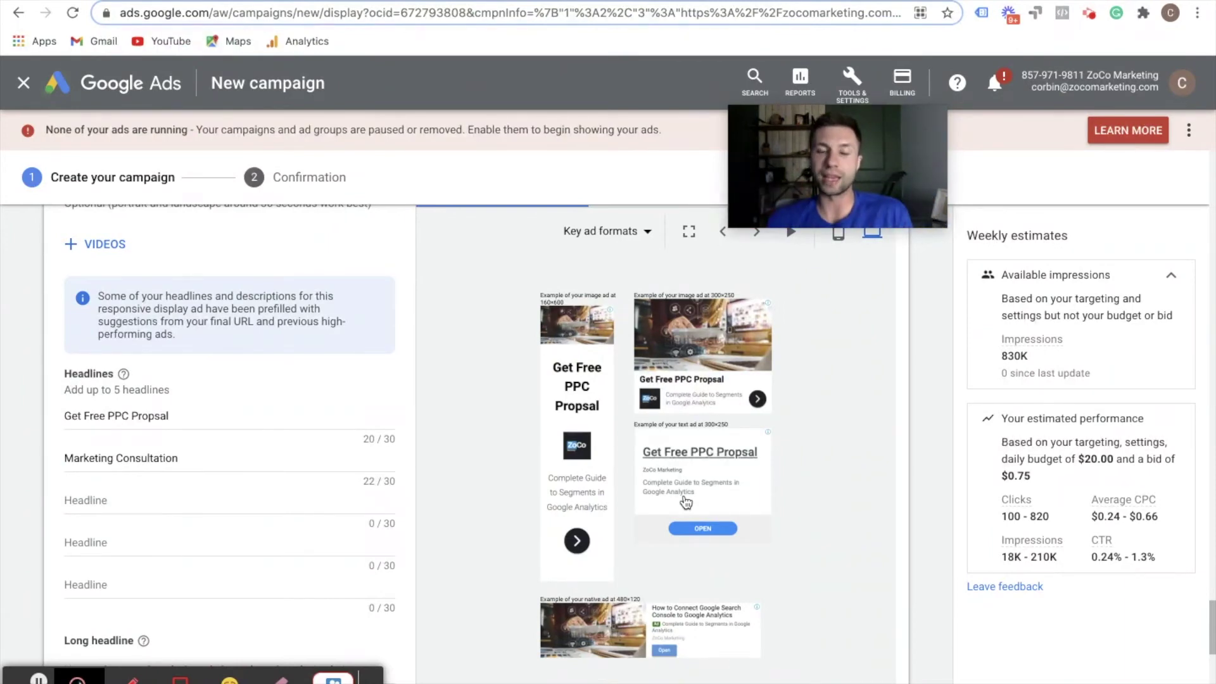
{"action": "scroll", "coordinate": [583, 503], "scroll_direction": "up", "scroll_amount": 2}
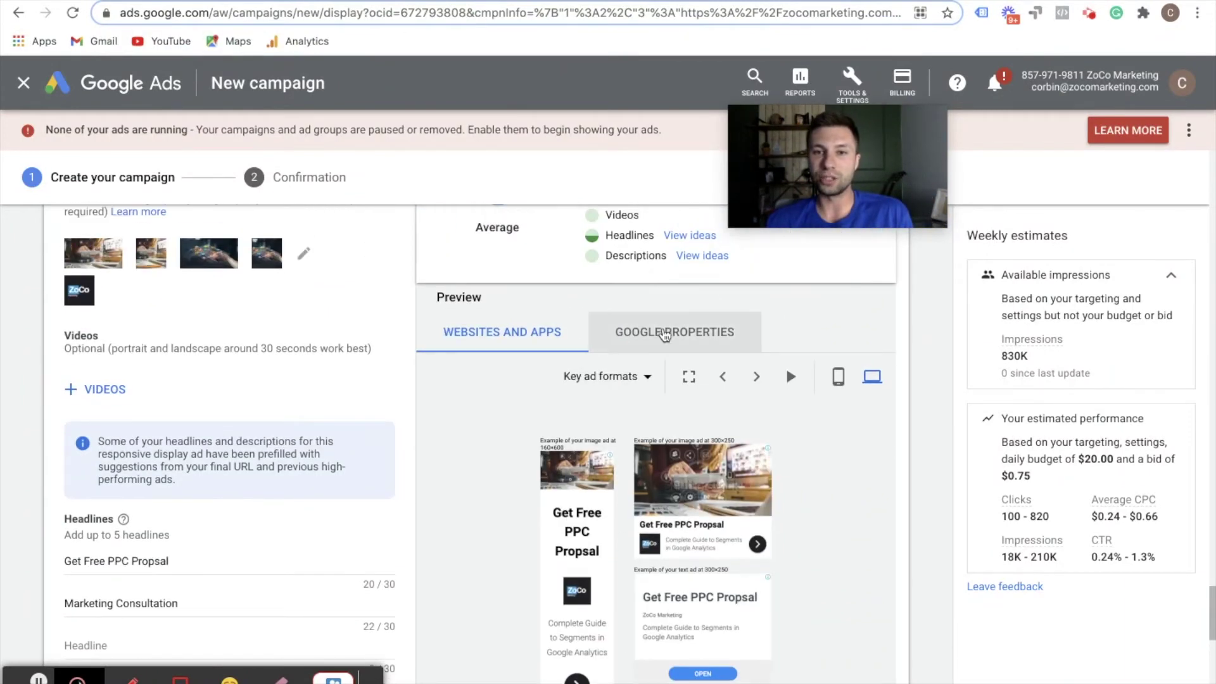
{"action": "left_click", "coordinate": [639, 335]}
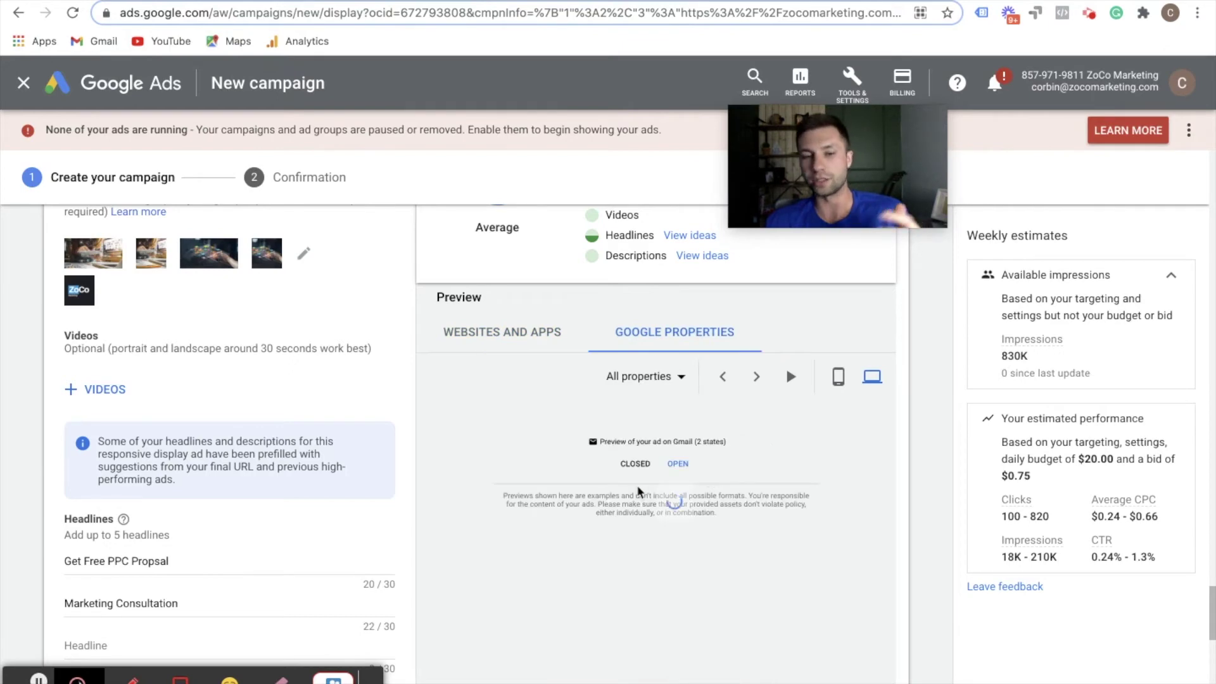
{"action": "scroll", "coordinate": [655, 505], "scroll_direction": "down", "scroll_amount": 4}
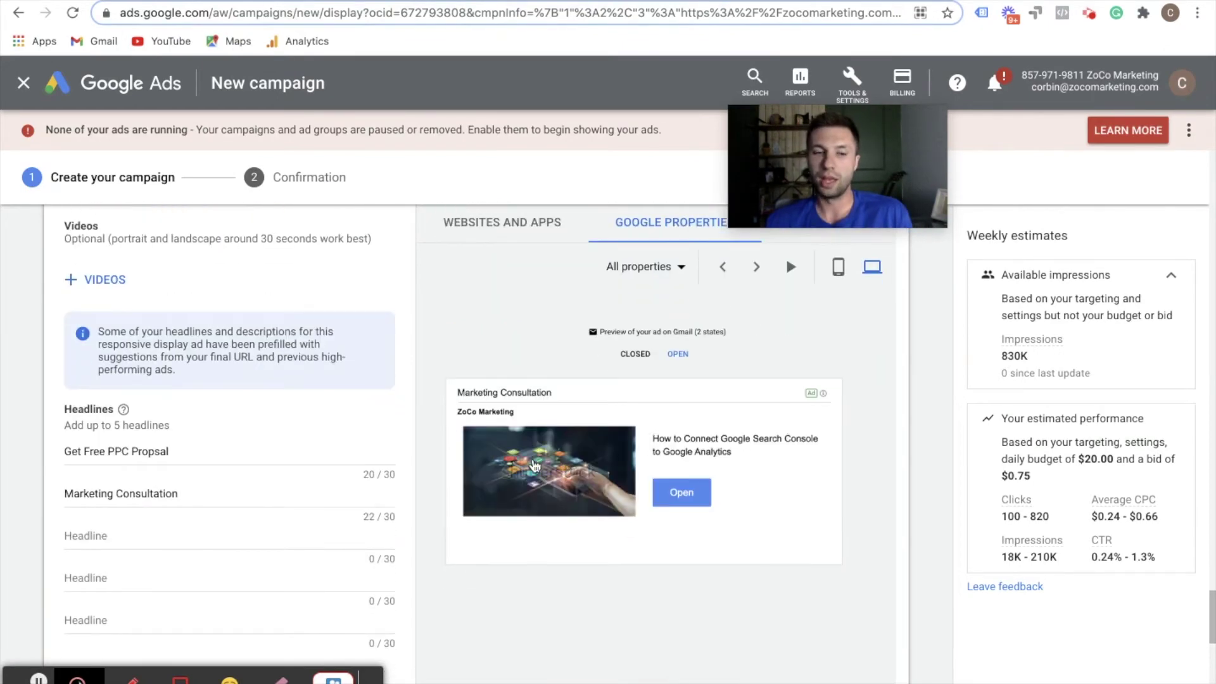
- Review the ad's additional format options and its ad URL options, leaving the settings as they are
{"action": "scroll", "coordinate": [262, 451], "scroll_direction": "down", "scroll_amount": 12}
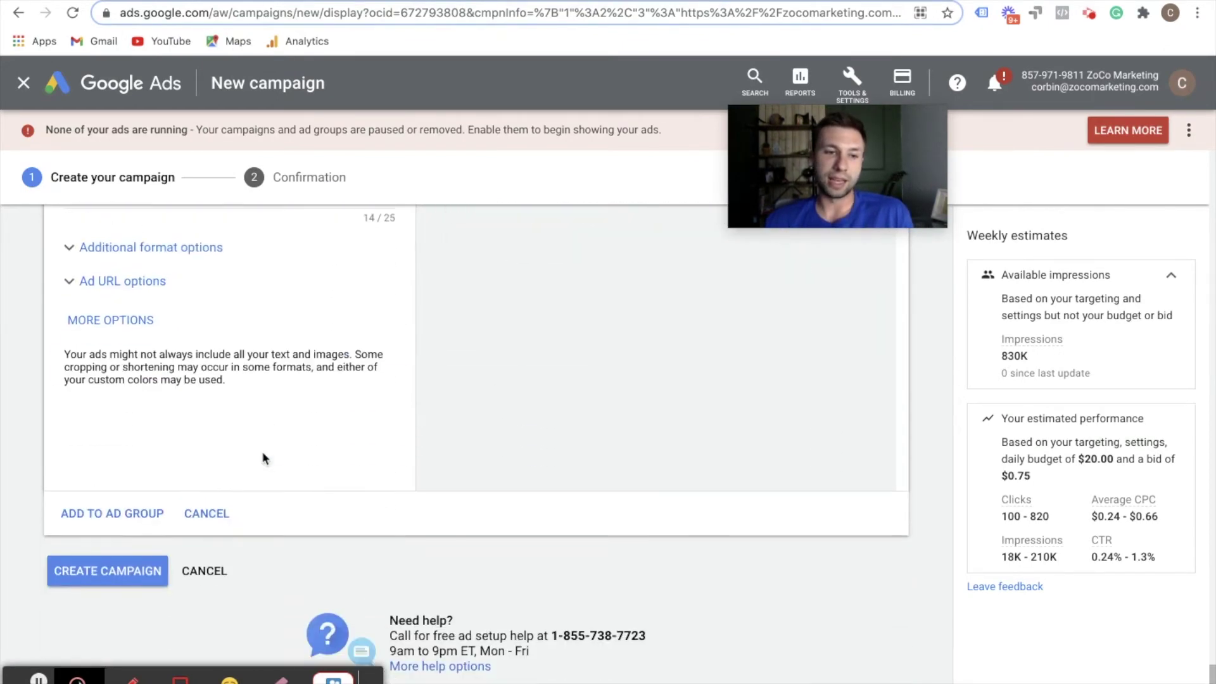
{"action": "scroll", "coordinate": [288, 420], "scroll_direction": "up", "scroll_amount": 3}
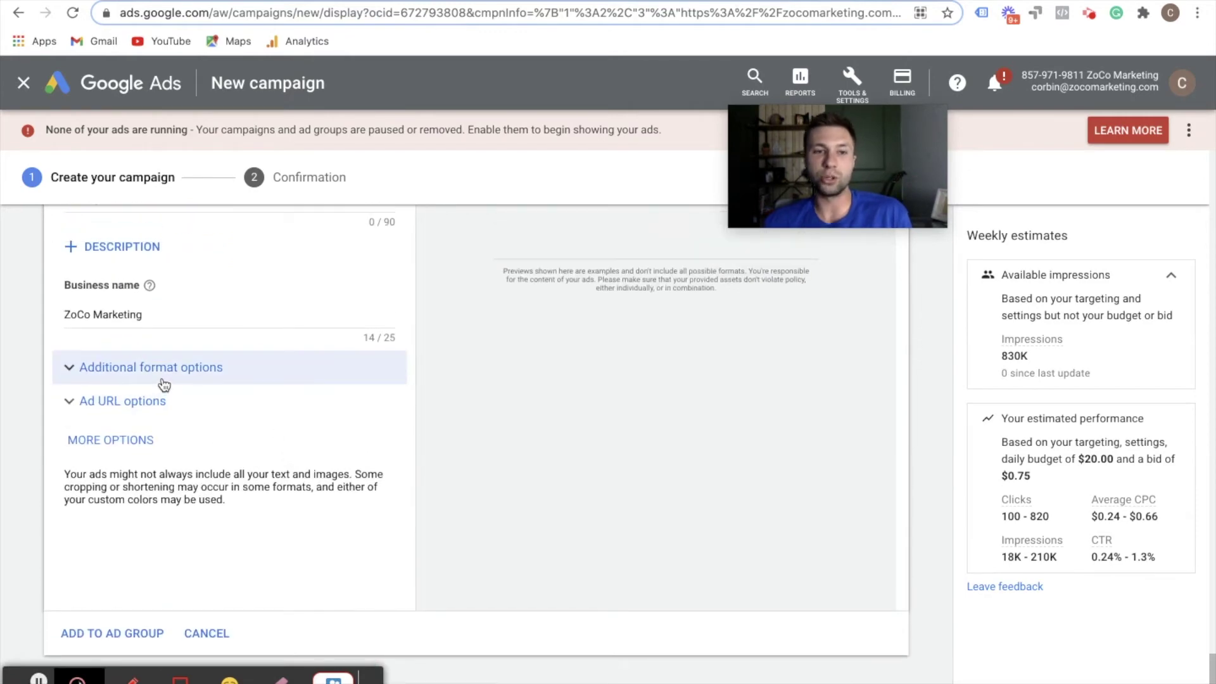
{"action": "left_click", "coordinate": [162, 380]}
{"action": "scroll", "coordinate": [234, 475], "scroll_direction": "down", "scroll_amount": 2}
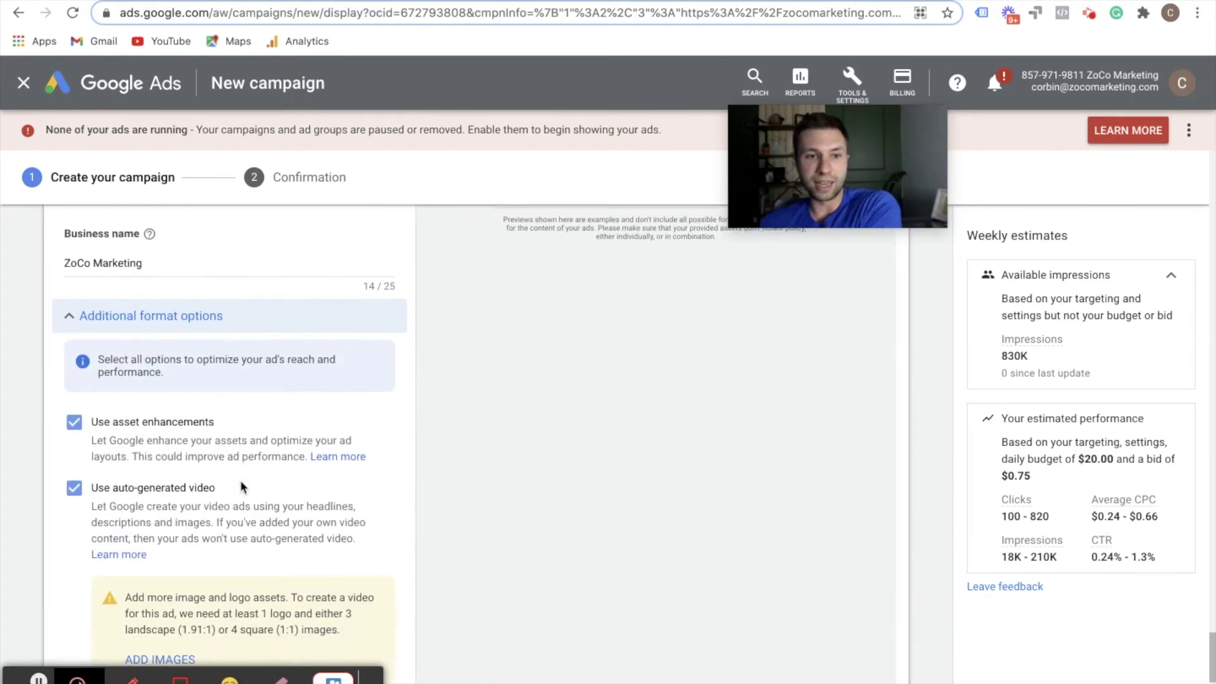
{"action": "scroll", "coordinate": [179, 419], "scroll_direction": "down", "scroll_amount": 1}
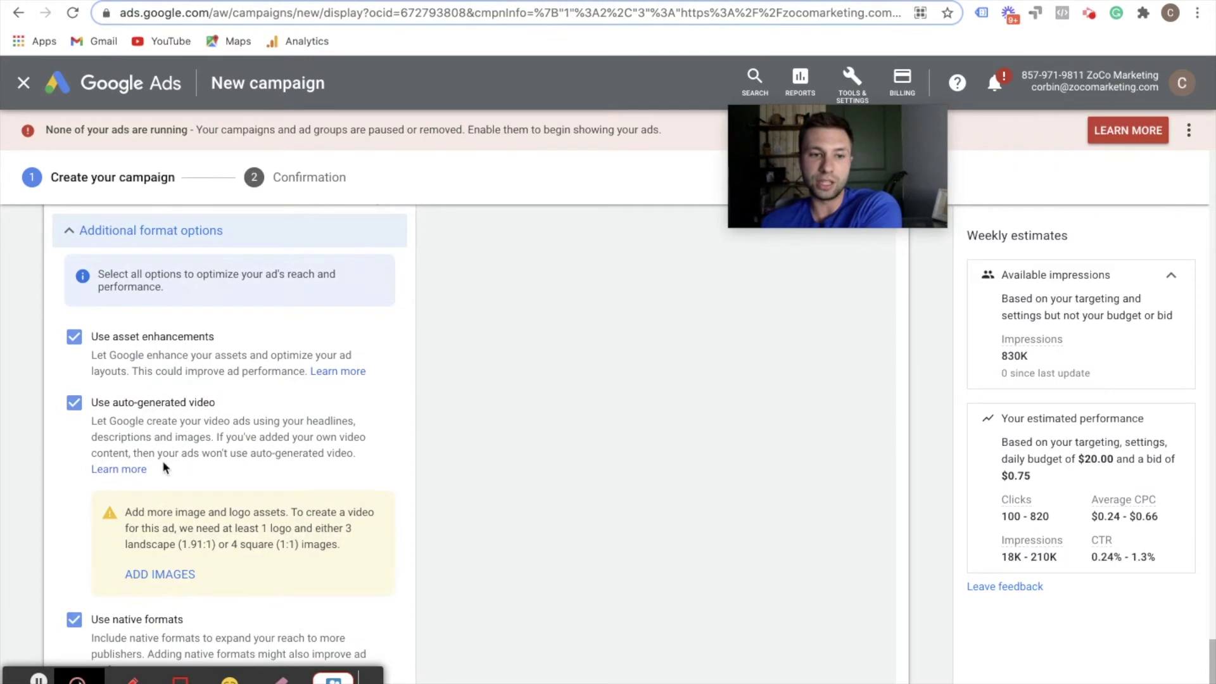
{"action": "scroll", "coordinate": [162, 461], "scroll_direction": "down", "scroll_amount": 2}
{"action": "scroll", "coordinate": [141, 516], "scroll_direction": "down", "scroll_amount": 2}
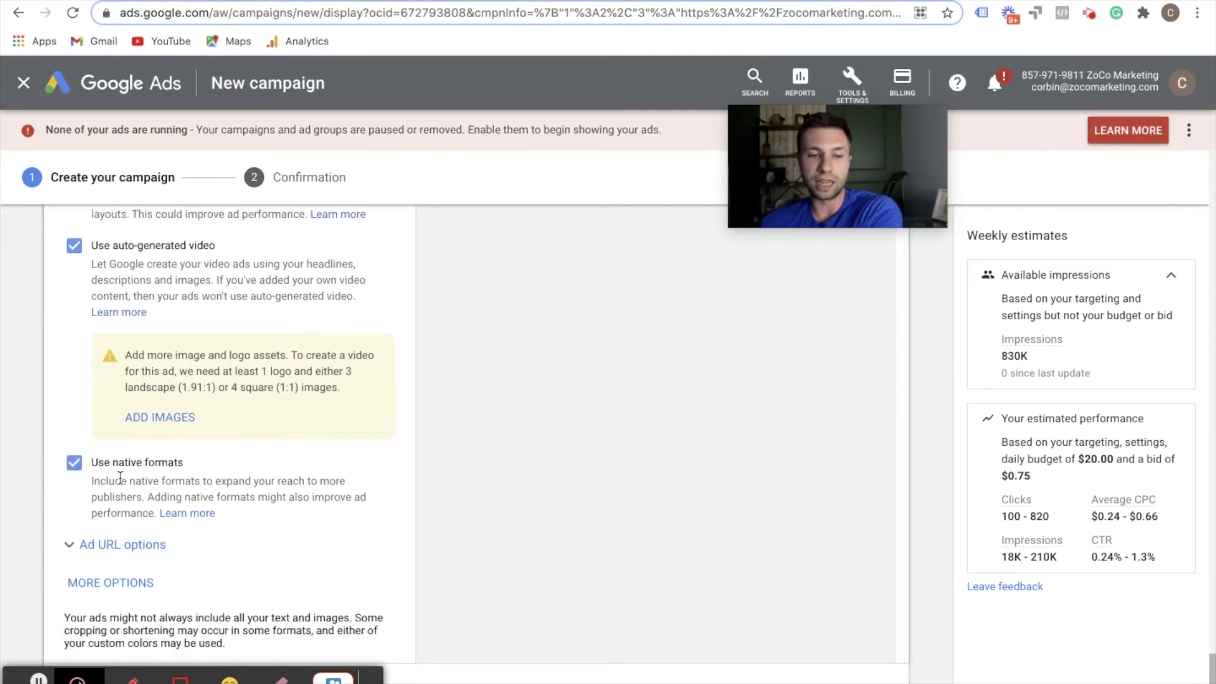
{"action": "scroll", "coordinate": [121, 488], "scroll_direction": "down", "scroll_amount": 2}
{"action": "left_click", "coordinate": [145, 445]}
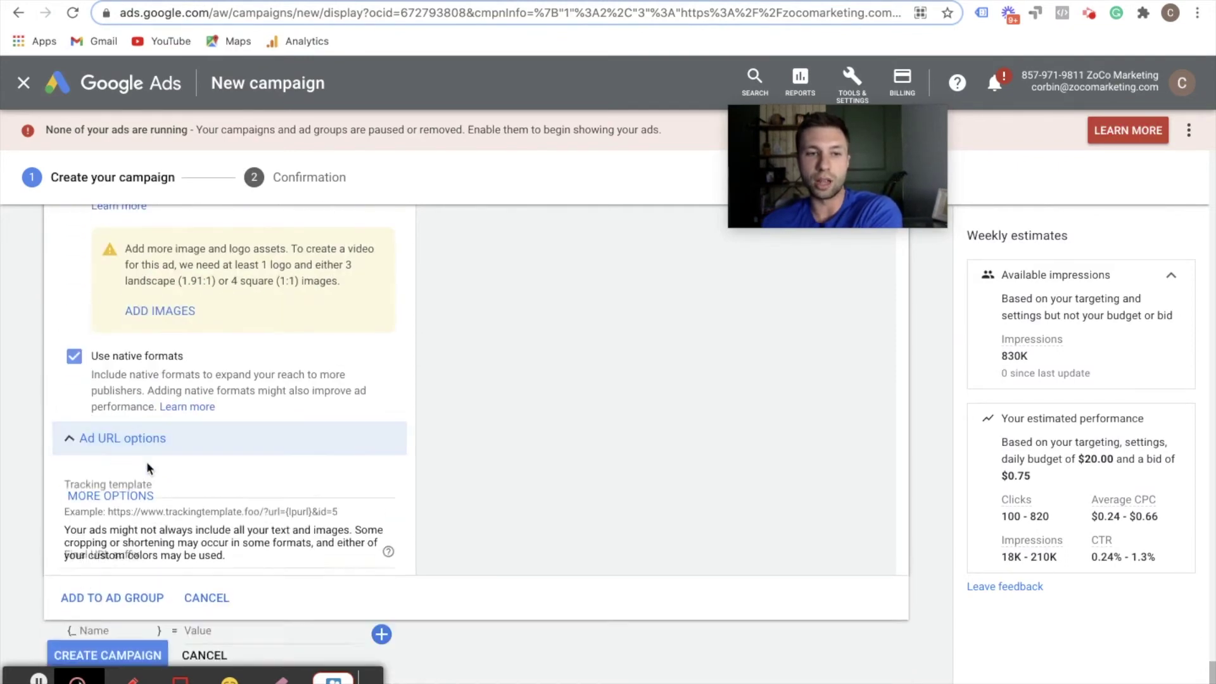
{"action": "scroll", "coordinate": [217, 489], "scroll_direction": "down", "scroll_amount": 2}
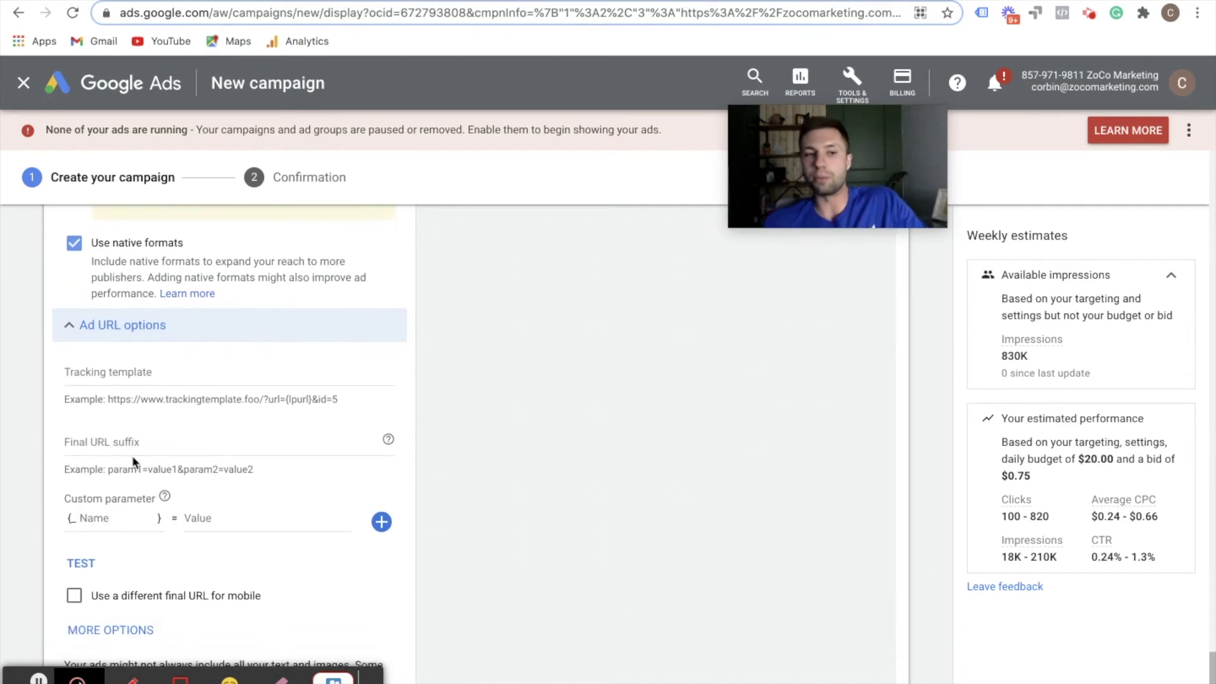
{"action": "scroll", "coordinate": [132, 463], "scroll_direction": "down", "scroll_amount": 2}
{"action": "scroll", "coordinate": [131, 456], "scroll_direction": "up", "scroll_amount": 2}
{"action": "left_click", "coordinate": [73, 329]}
- Add call to action text to the ad, choose Learn More, and check it in the ad preview
{"action": "left_click", "coordinate": [110, 373]}
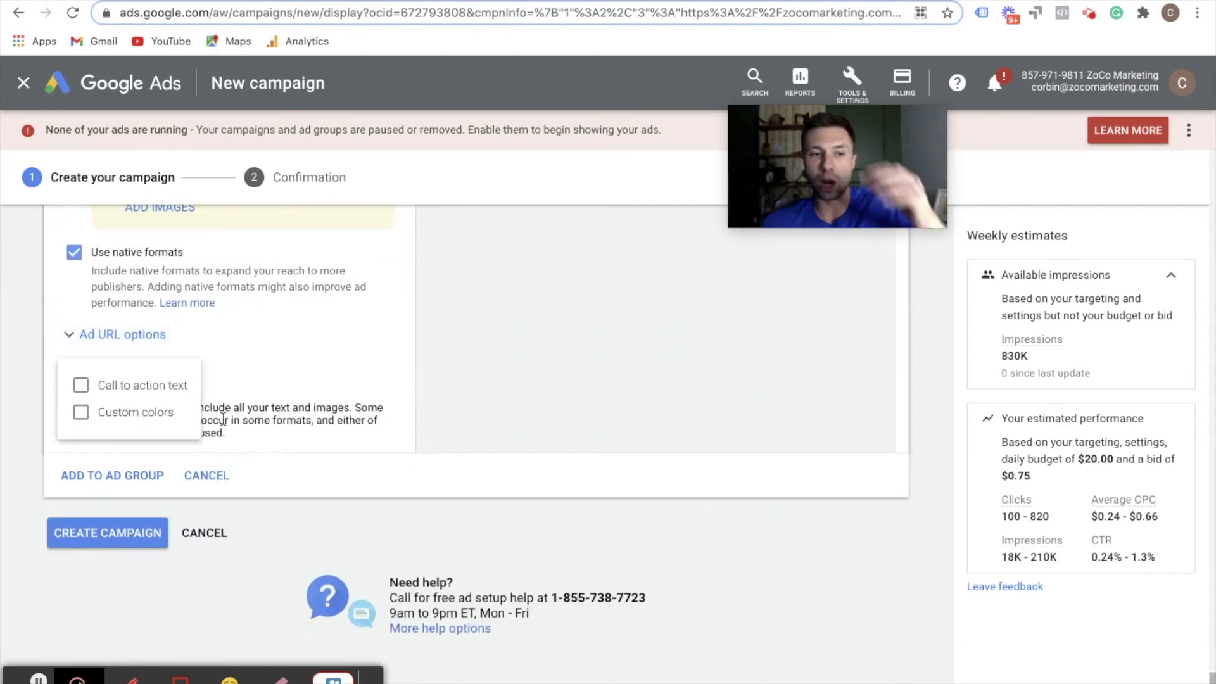
{"action": "left_click", "coordinate": [82, 386]}
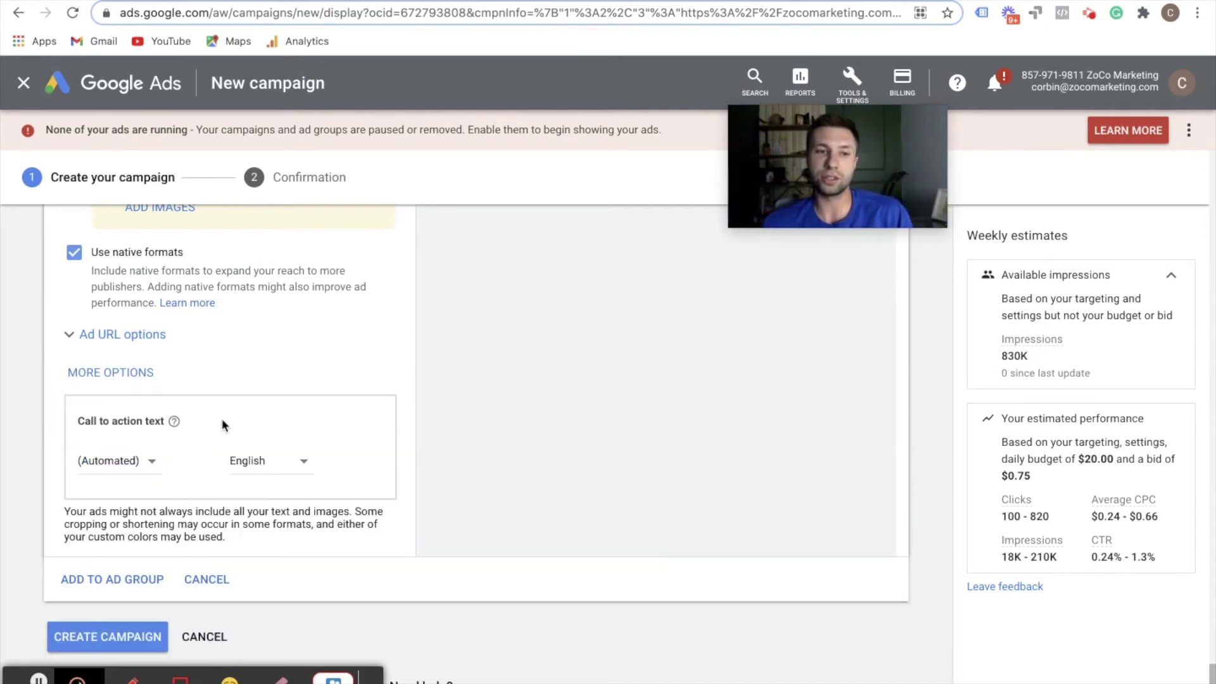
{"action": "left_click", "coordinate": [152, 463]}
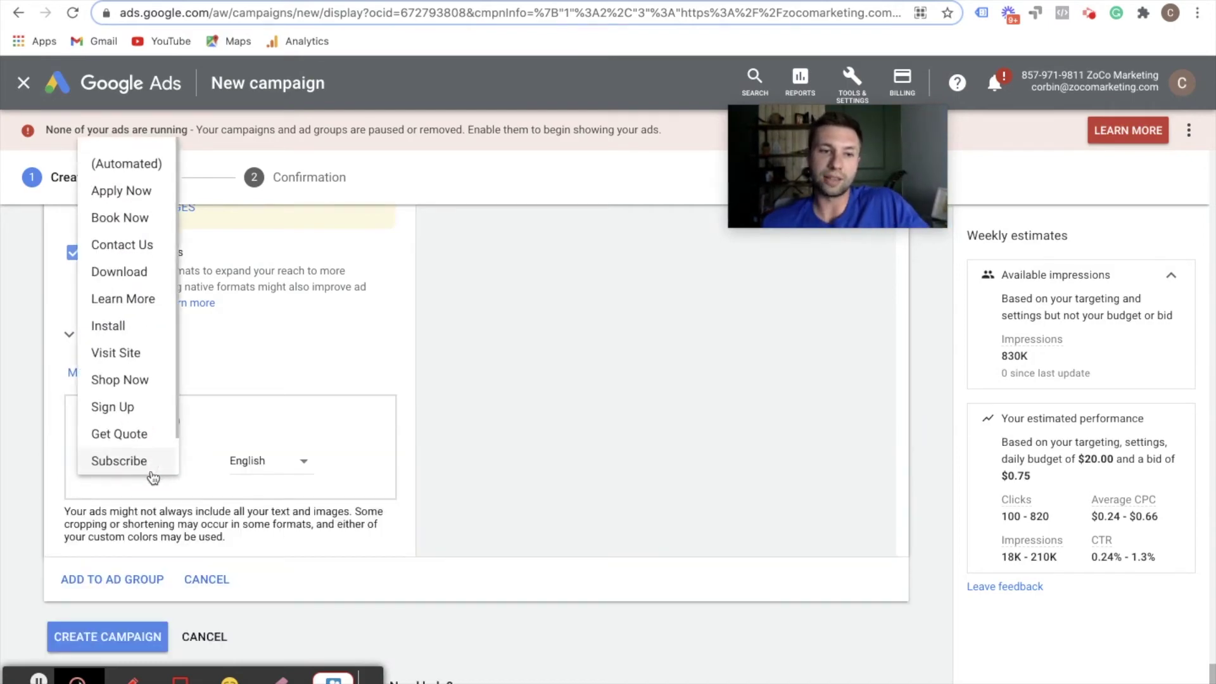
{"action": "left_click", "coordinate": [131, 298]}
{"action": "scroll", "coordinate": [569, 418], "scroll_direction": "up", "scroll_amount": 5}
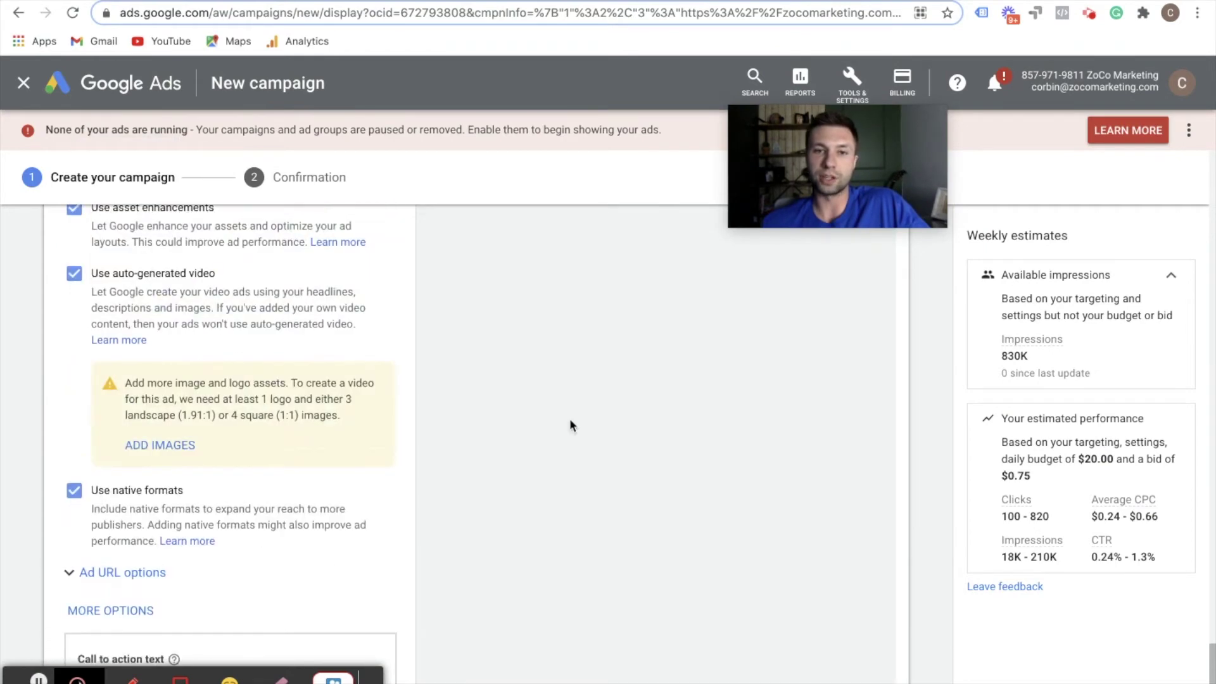
{"action": "scroll", "coordinate": [569, 418], "scroll_direction": "up", "scroll_amount": 10}
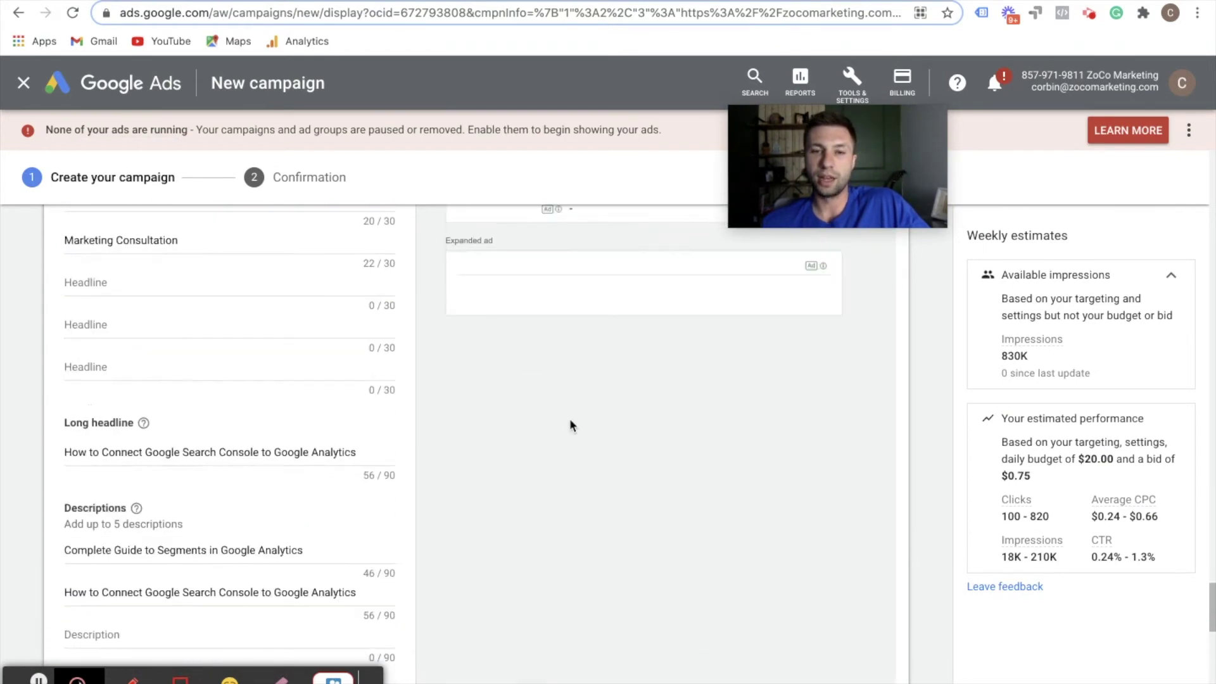
{"action": "scroll", "coordinate": [516, 514], "scroll_direction": "down", "scroll_amount": 10}
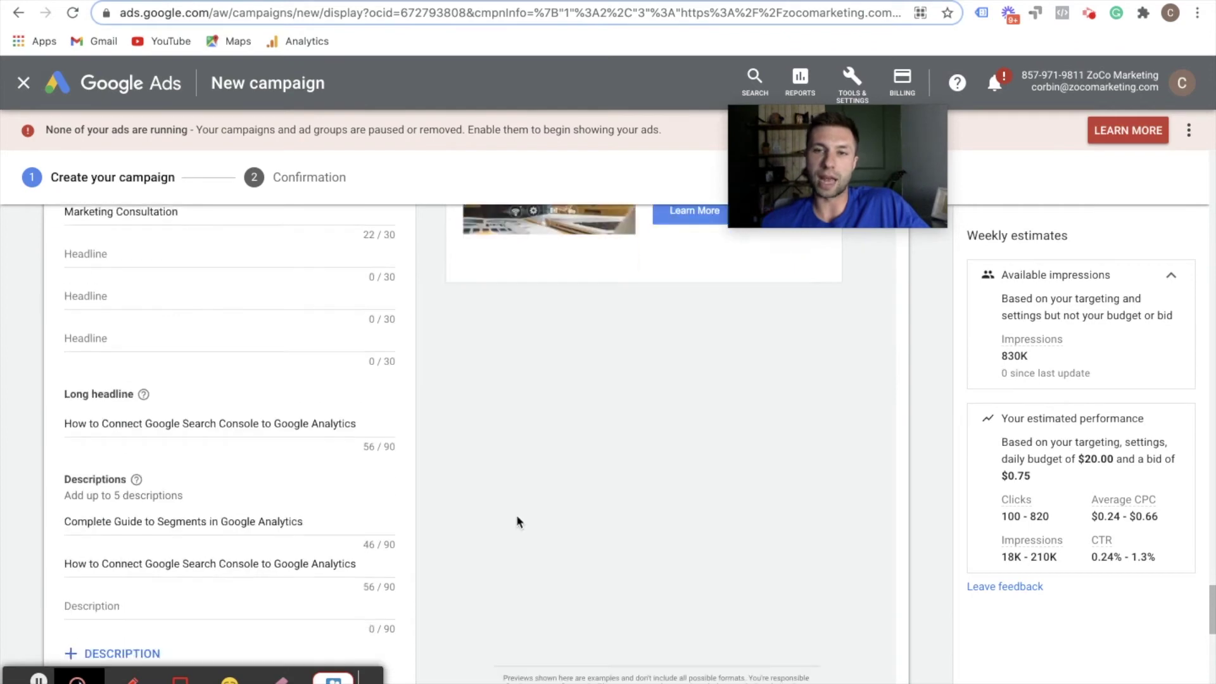
- Add the custom colors option to the ad and review its color settings, leaving the main and accent colors empty
{"action": "scroll", "coordinate": [517, 518], "scroll_direction": "down", "scroll_amount": 5}
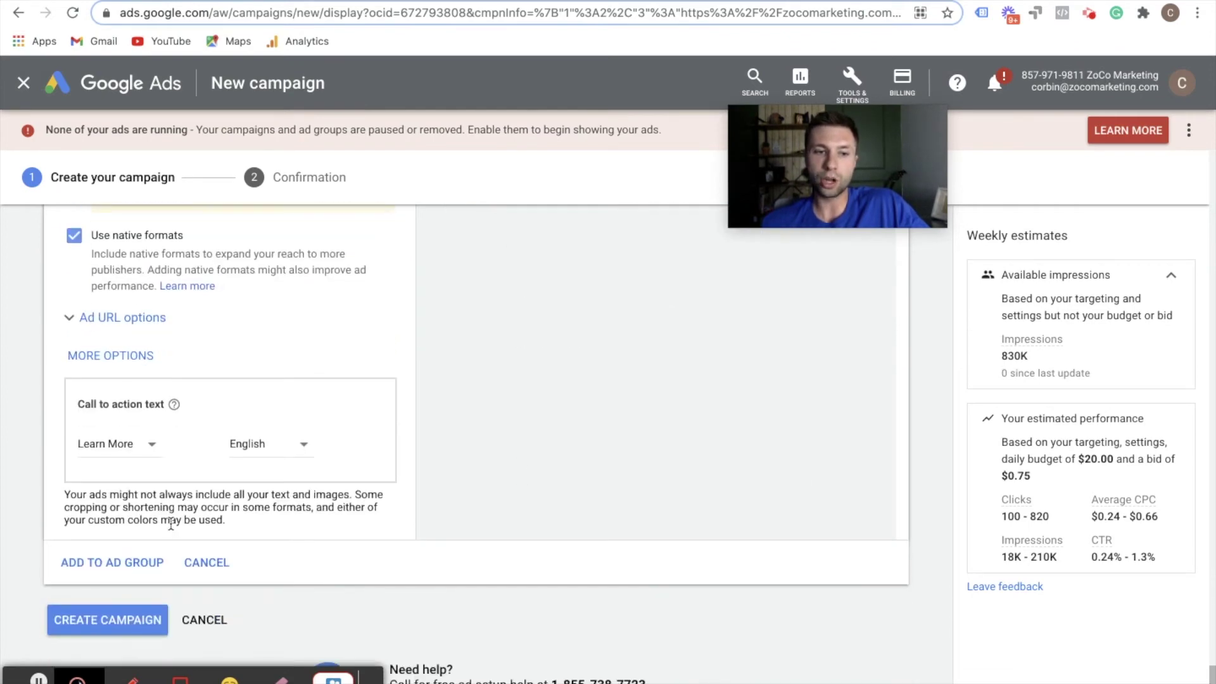
{"action": "left_click", "coordinate": [110, 355]}
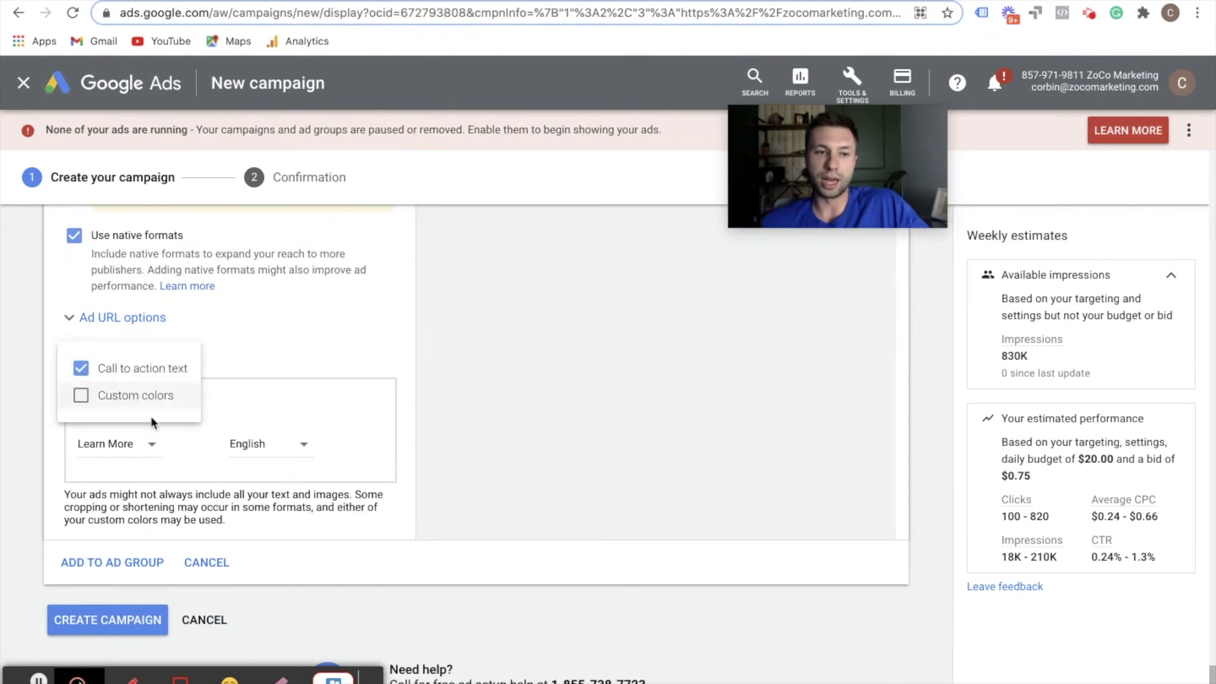
{"action": "left_click", "coordinate": [81, 397]}
{"action": "left_click", "coordinate": [158, 455]}
{"action": "scroll", "coordinate": [130, 459], "scroll_direction": "down", "scroll_amount": 2}
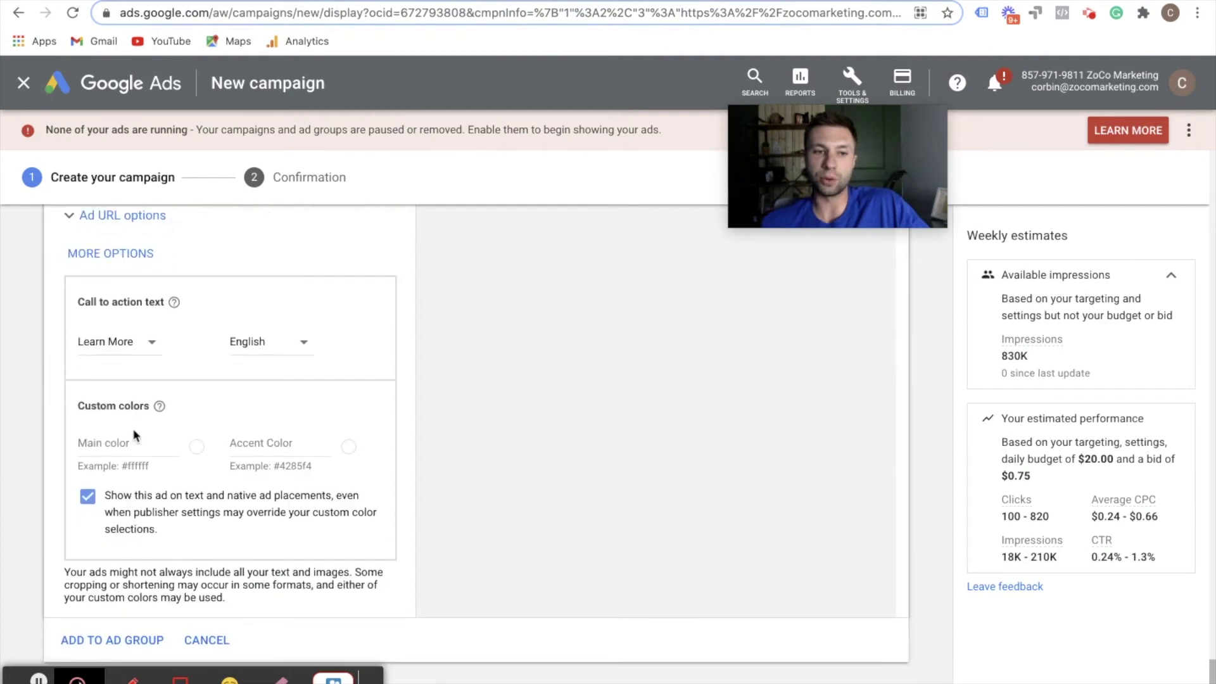
{"action": "left_click", "coordinate": [161, 447]}
{"action": "left_click", "coordinate": [149, 447]}
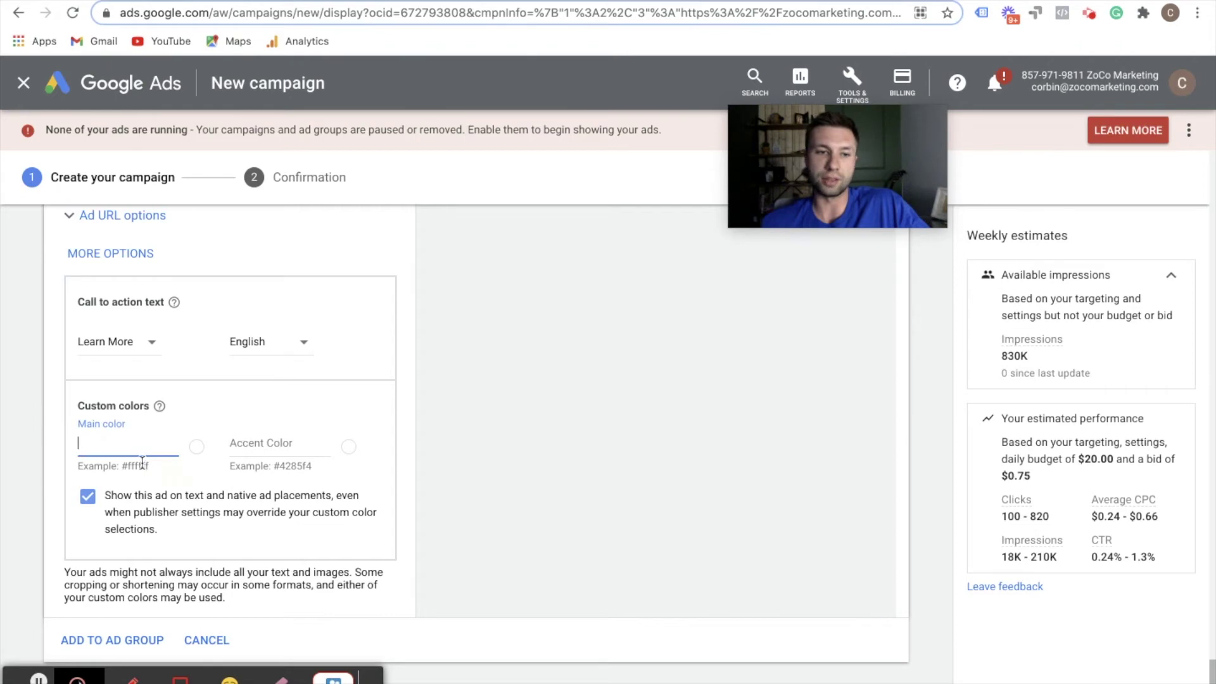
{"action": "scroll", "coordinate": [285, 501], "scroll_direction": "down", "scroll_amount": 1}
{"action": "scroll", "coordinate": [295, 492], "scroll_direction": "down", "scroll_amount": 1}
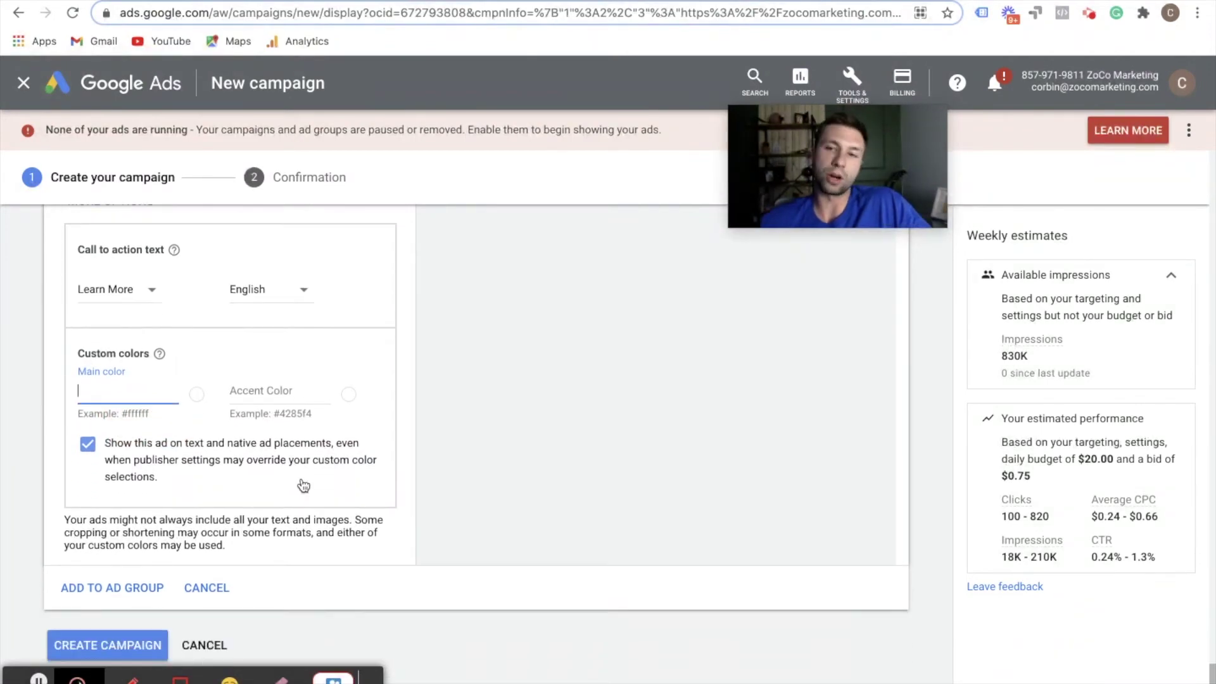
{"action": "scroll", "coordinate": [286, 426], "scroll_direction": "down", "scroll_amount": 2}
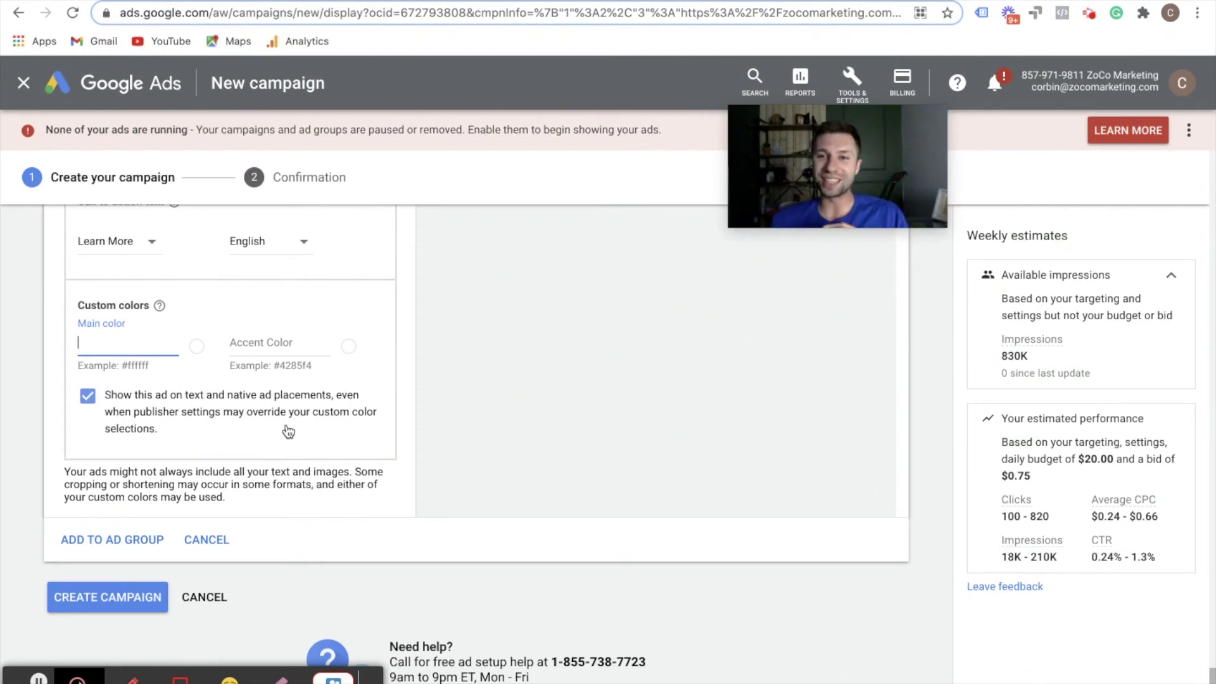
- Add the finished responsive ad to the ad group and try to create the campaign
{"action": "left_click", "coordinate": [101, 595]}
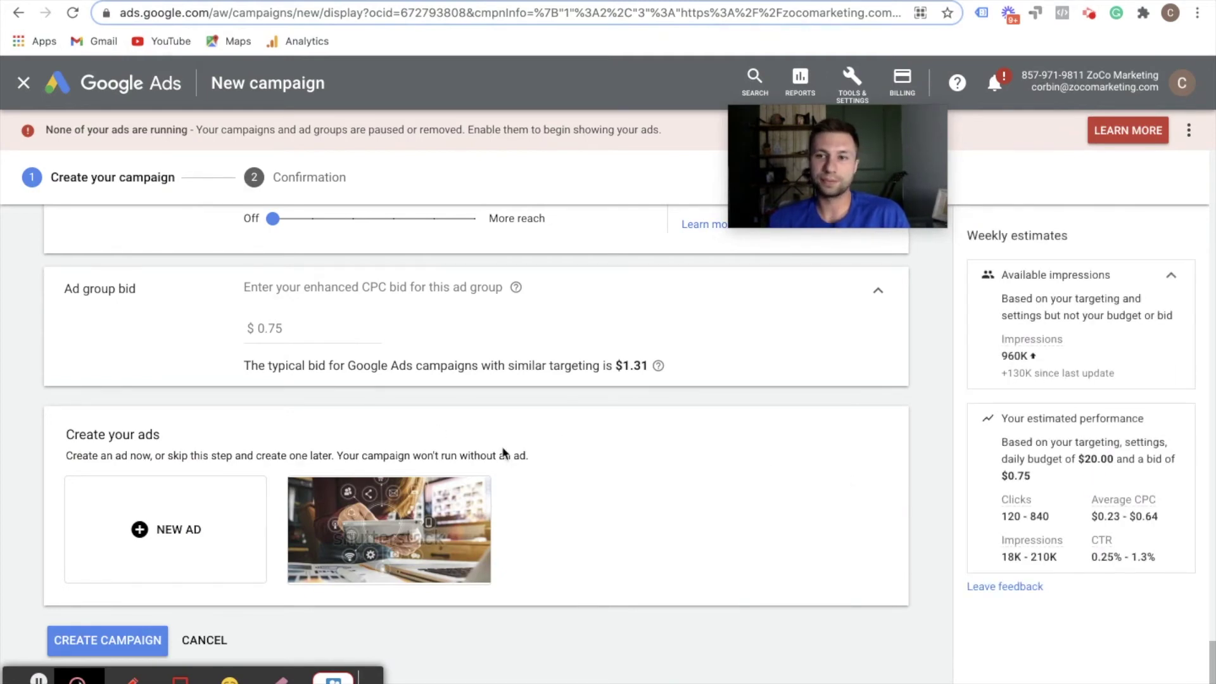
{"action": "scroll", "coordinate": [482, 454], "scroll_direction": "down", "scroll_amount": 1}
{"action": "scroll", "coordinate": [458, 454], "scroll_direction": "up", "scroll_amount": 3}
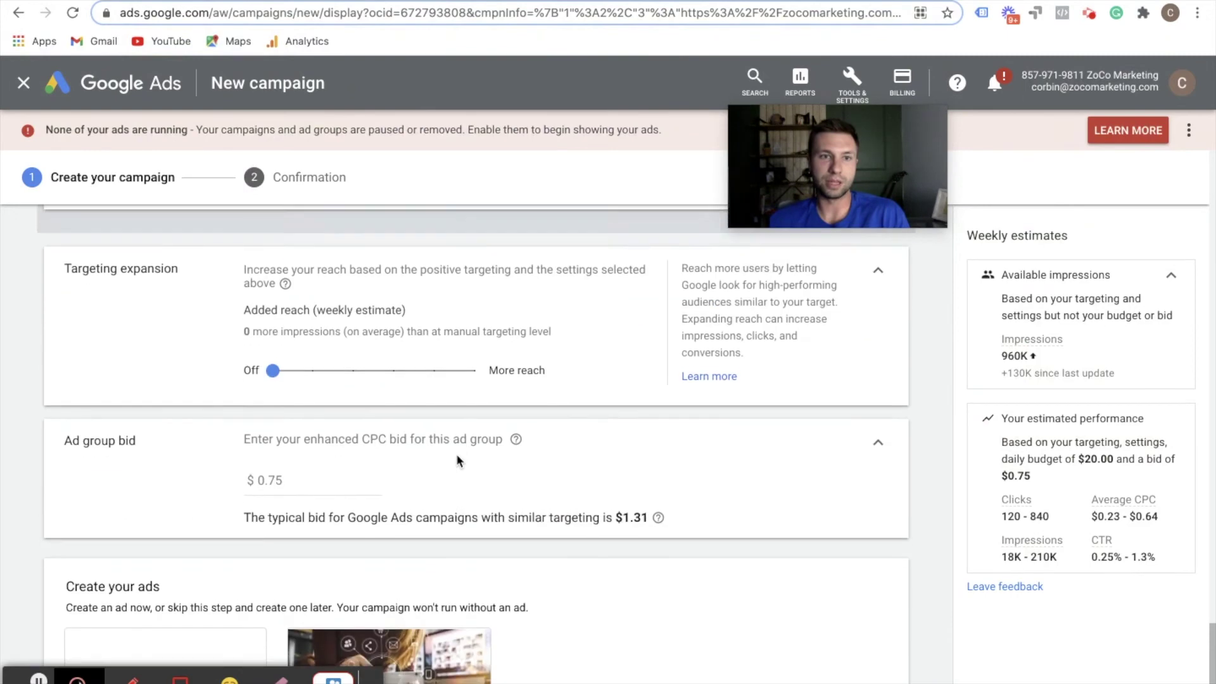
{"action": "scroll", "coordinate": [456, 453], "scroll_direction": "down", "scroll_amount": 4}
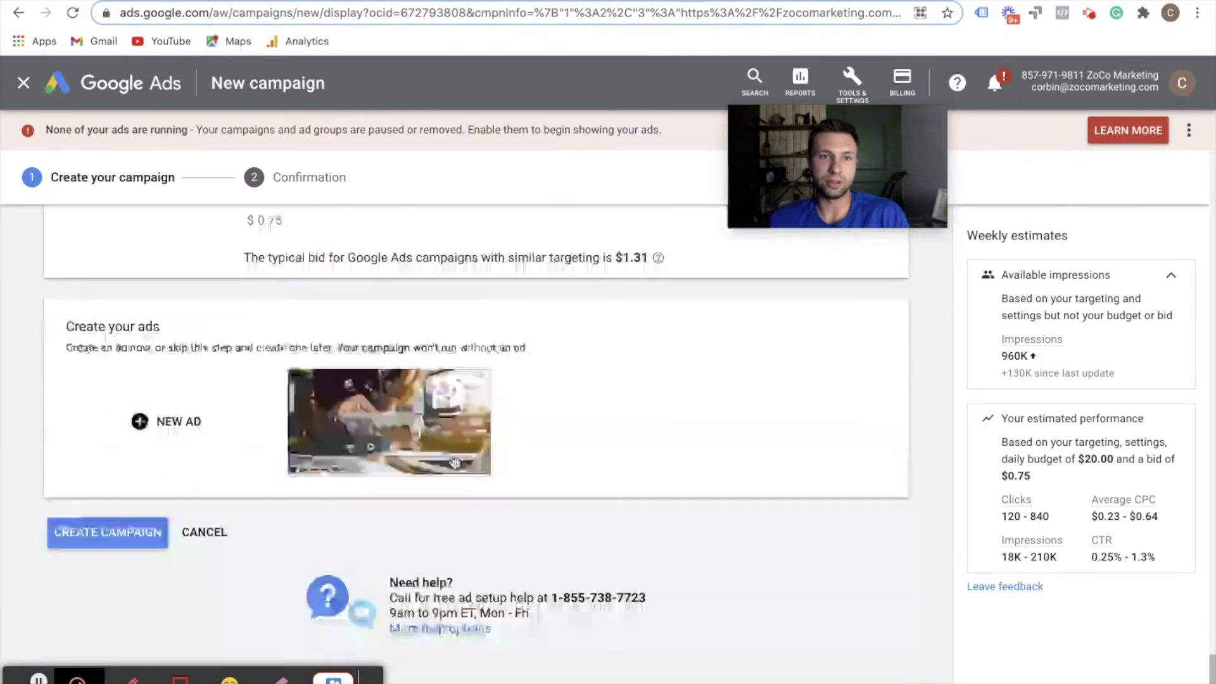
{"action": "left_click", "coordinate": [103, 531]}
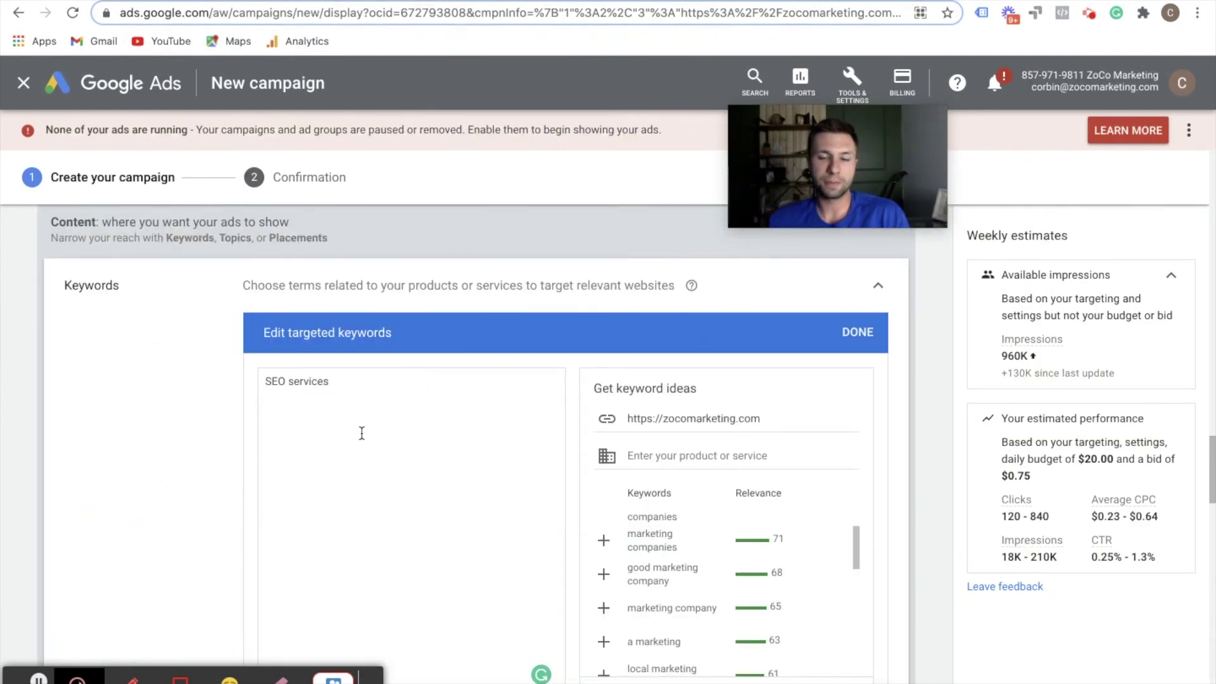
- Review the keyword setting and remove "SEO services" from the targeted keywords
{"action": "scroll", "coordinate": [369, 471], "scroll_direction": "down", "scroll_amount": 6}
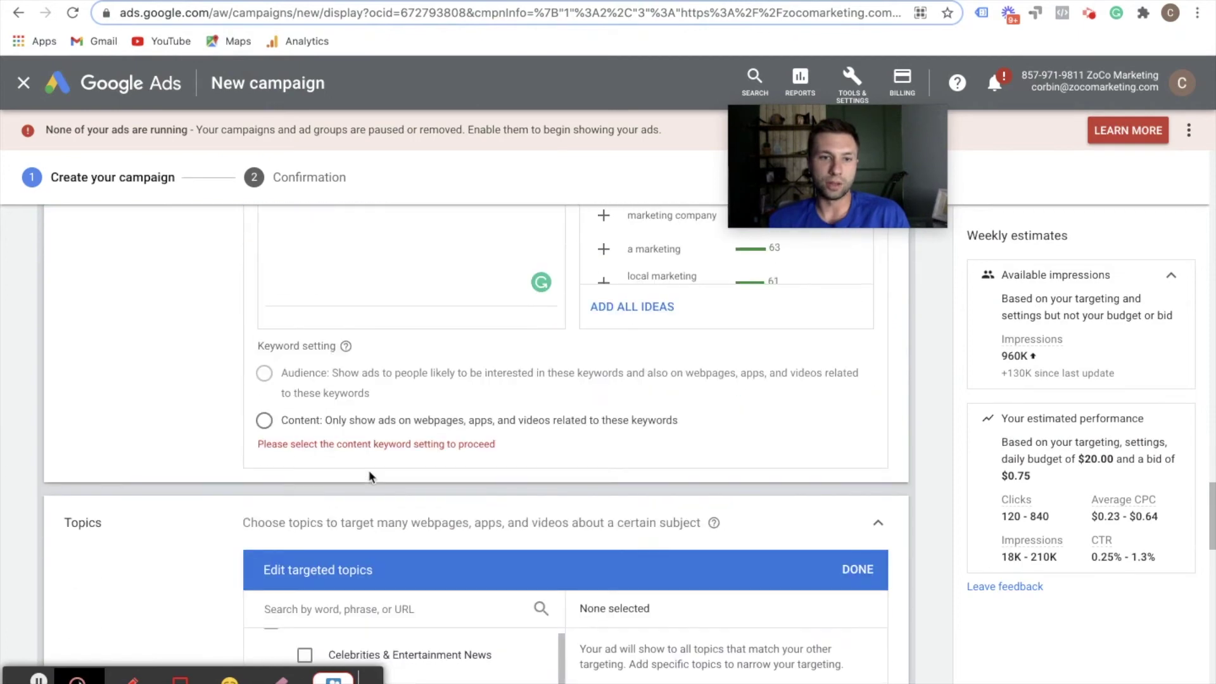
{"action": "scroll", "coordinate": [317, 431], "scroll_direction": "up", "scroll_amount": 8}
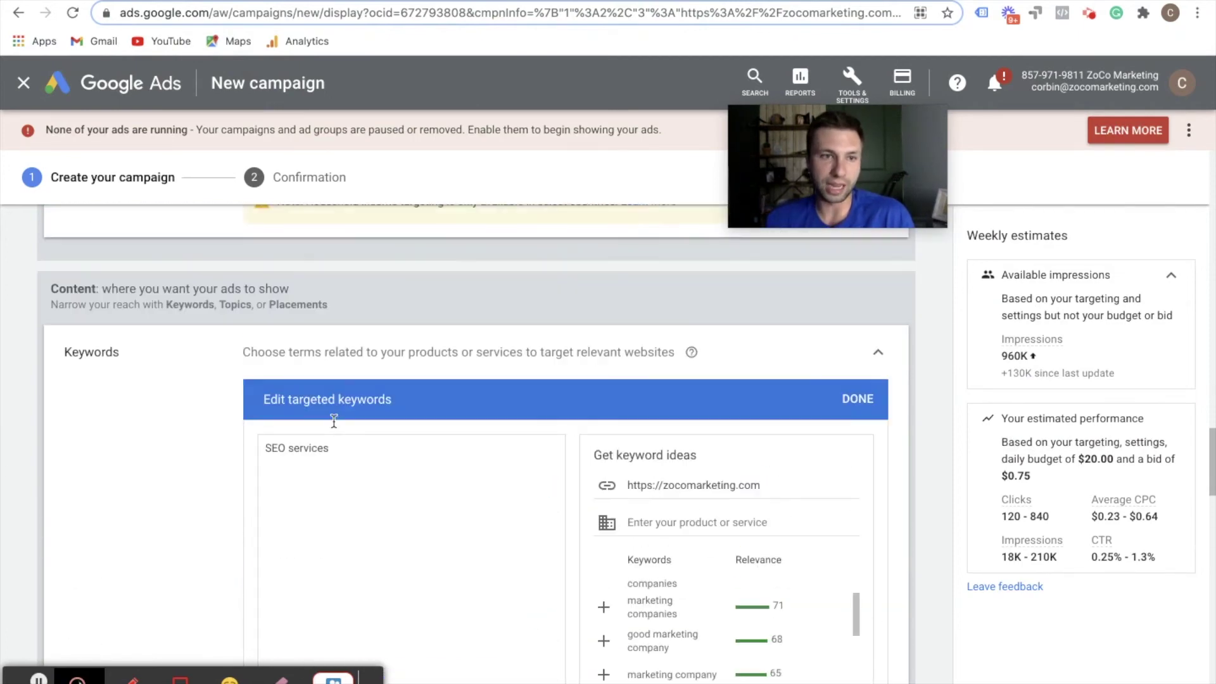
{"action": "scroll", "coordinate": [524, 366], "scroll_direction": "down", "scroll_amount": 4}
{"action": "scroll", "coordinate": [640, 374], "scroll_direction": "down", "scroll_amount": 2}
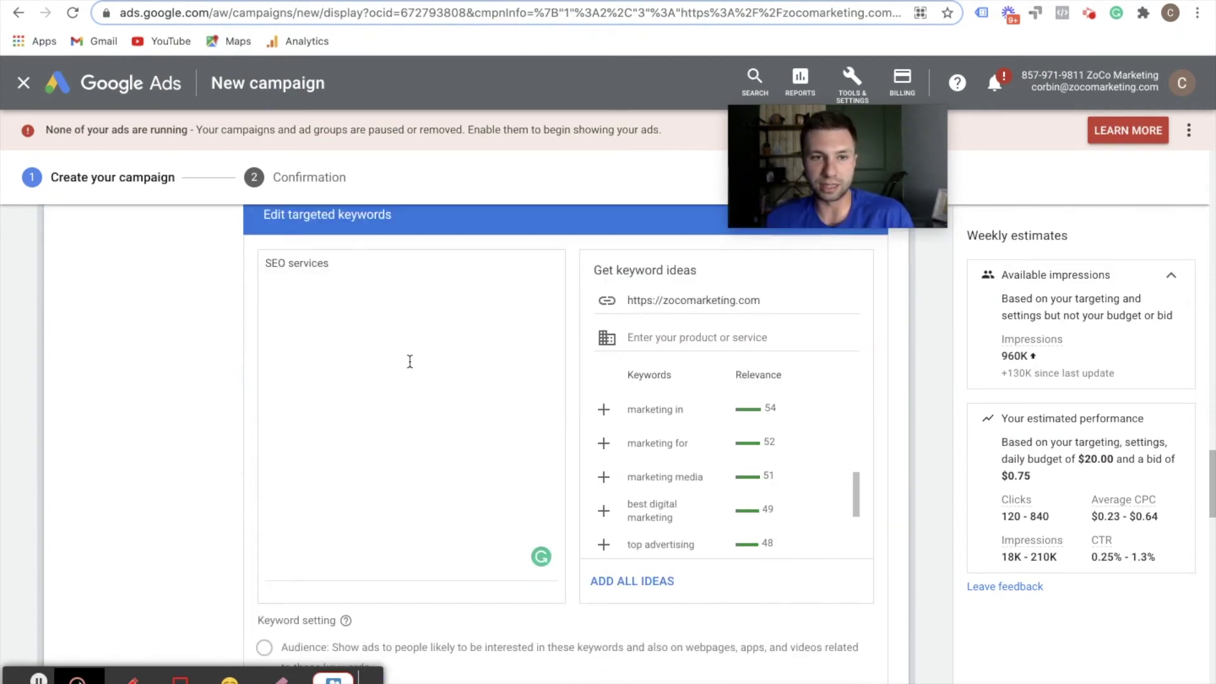
{"action": "scroll", "coordinate": [380, 367], "scroll_direction": "up", "scroll_amount": 3}
{"action": "triple_click", "coordinate": [334, 429]}
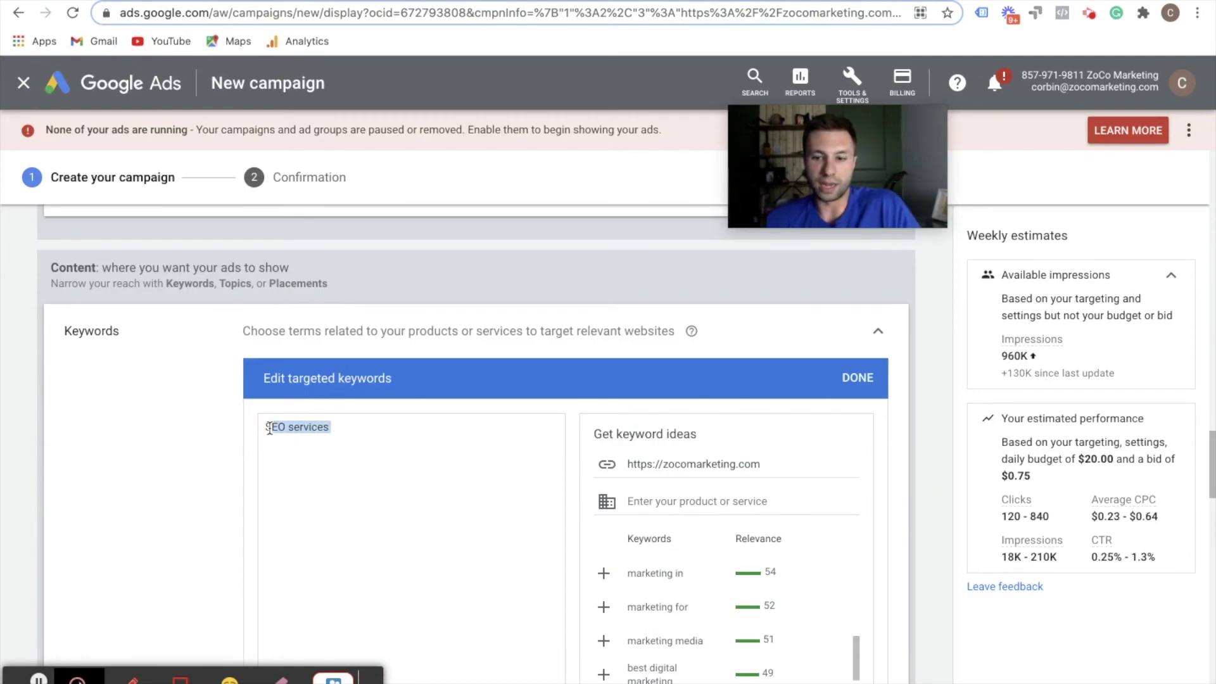
{"action": "key", "text": "BackSpace"}
- Recheck the demographics and the SEO & SEM Services audience, and create the campaign
{"action": "scroll", "coordinate": [101, 355], "scroll_direction": "up", "scroll_amount": 1}
{"action": "scroll", "coordinate": [250, 361], "scroll_direction": "up", "scroll_amount": 12}
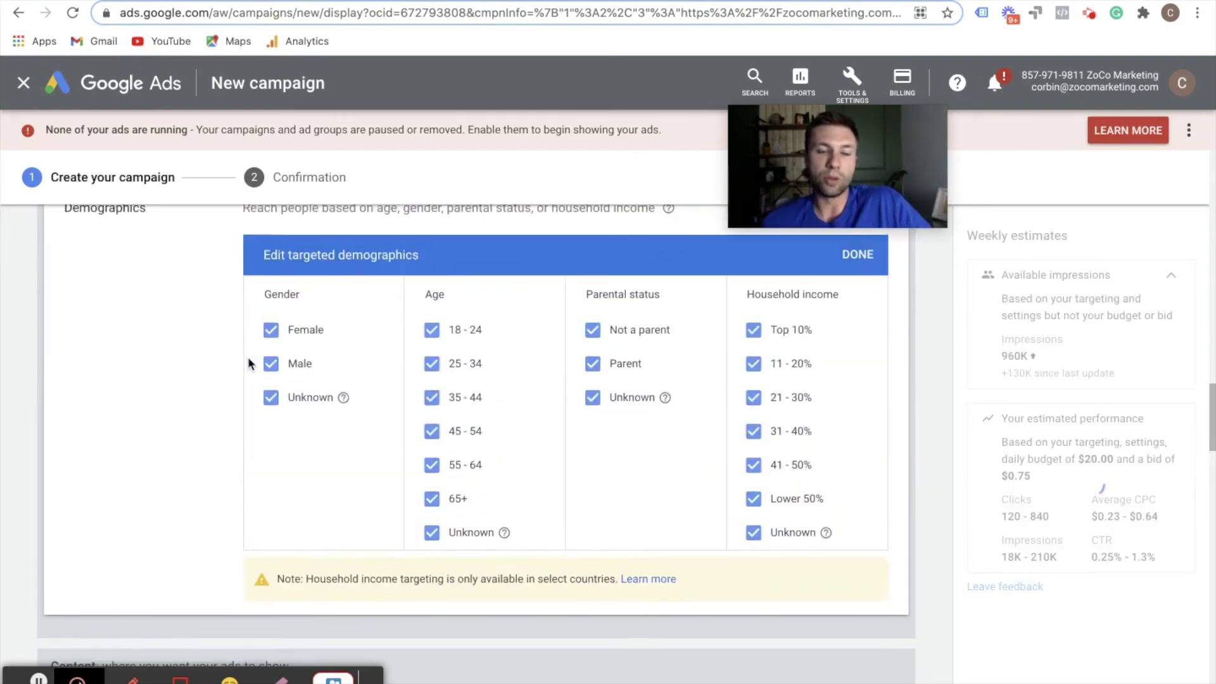
{"action": "scroll", "coordinate": [418, 448], "scroll_direction": "down", "scroll_amount": 1}
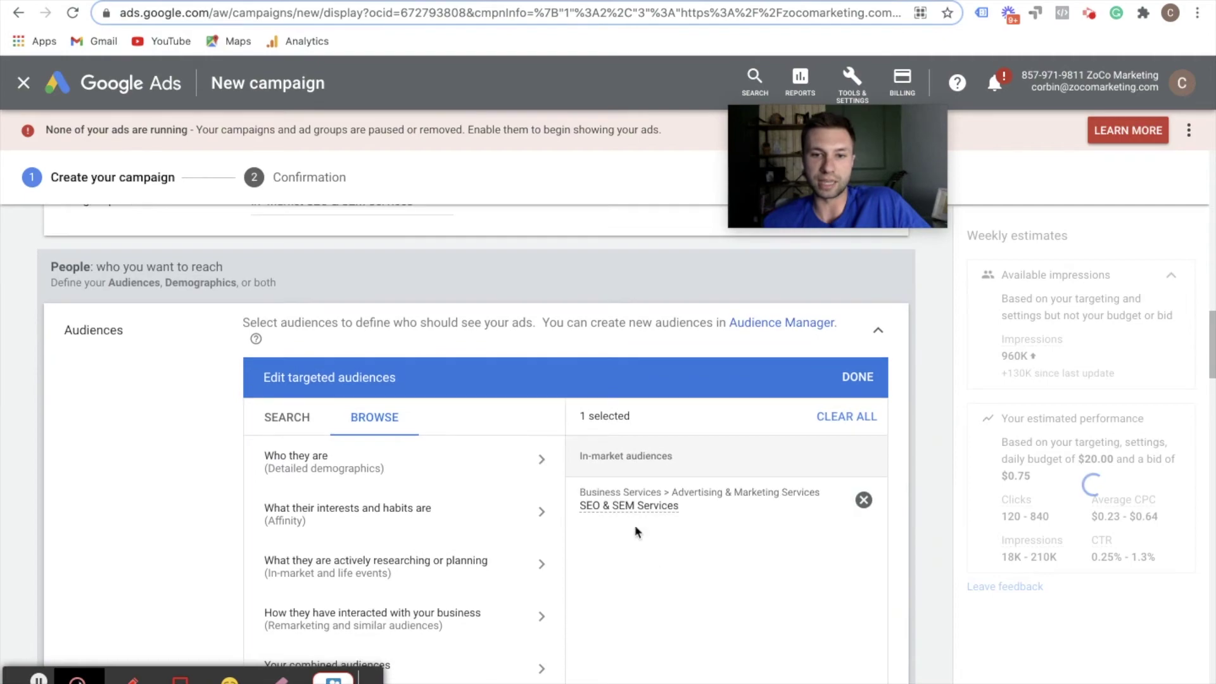
{"action": "scroll", "coordinate": [570, 524], "scroll_direction": "down", "scroll_amount": 15}
{"action": "scroll", "coordinate": [570, 523], "scroll_direction": "down", "scroll_amount": 8}
{"action": "scroll", "coordinate": [568, 524], "scroll_direction": "up", "scroll_amount": 14}
{"action": "scroll", "coordinate": [260, 456], "scroll_direction": "down", "scroll_amount": 20}
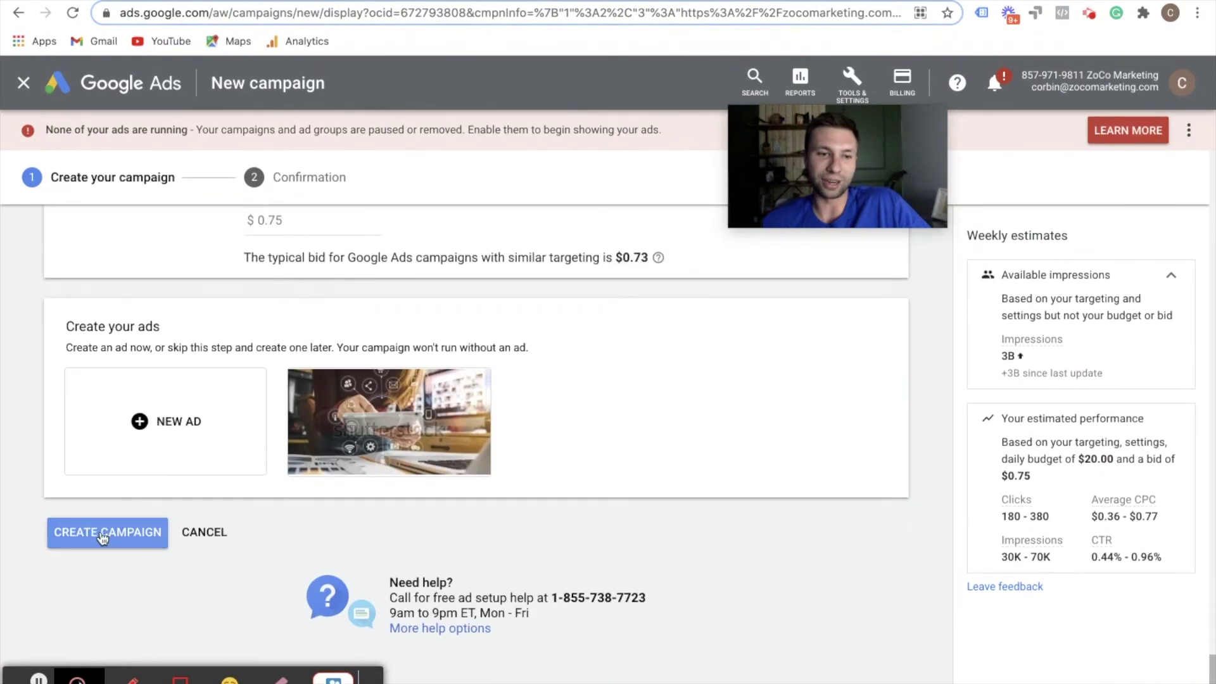
{"action": "left_click", "coordinate": [104, 532]}
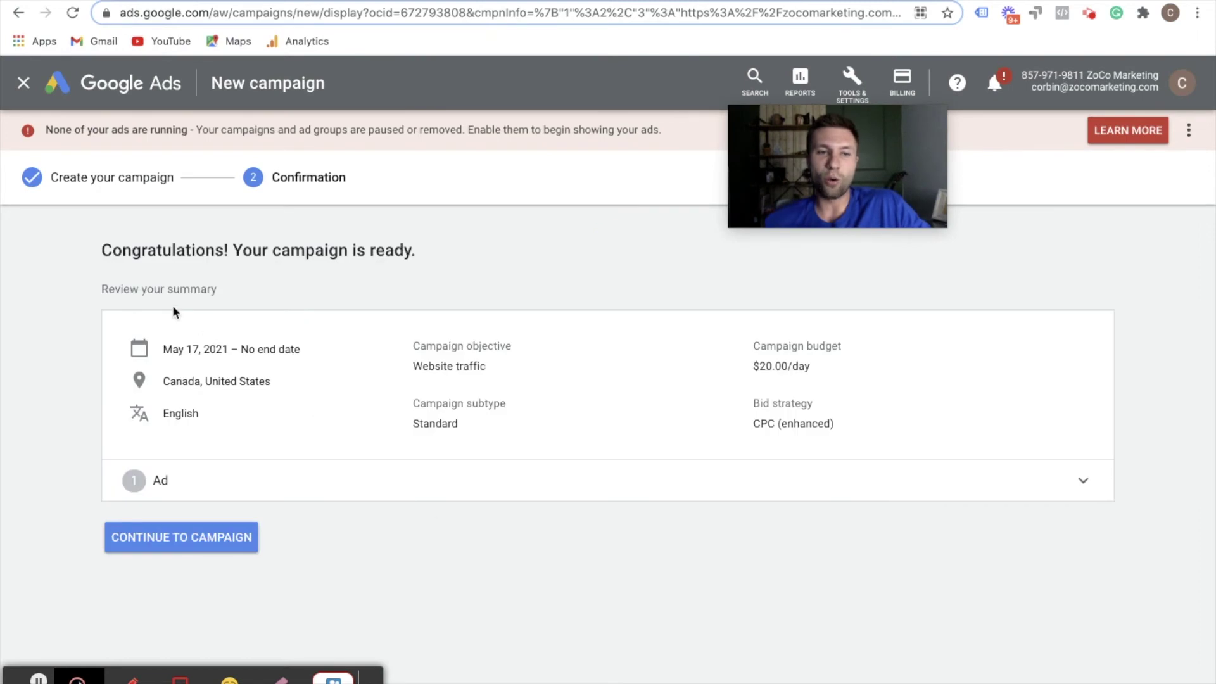
{"action": "left_click_drag", "start_coordinate": [97, 250], "coordinate": [405, 272]}
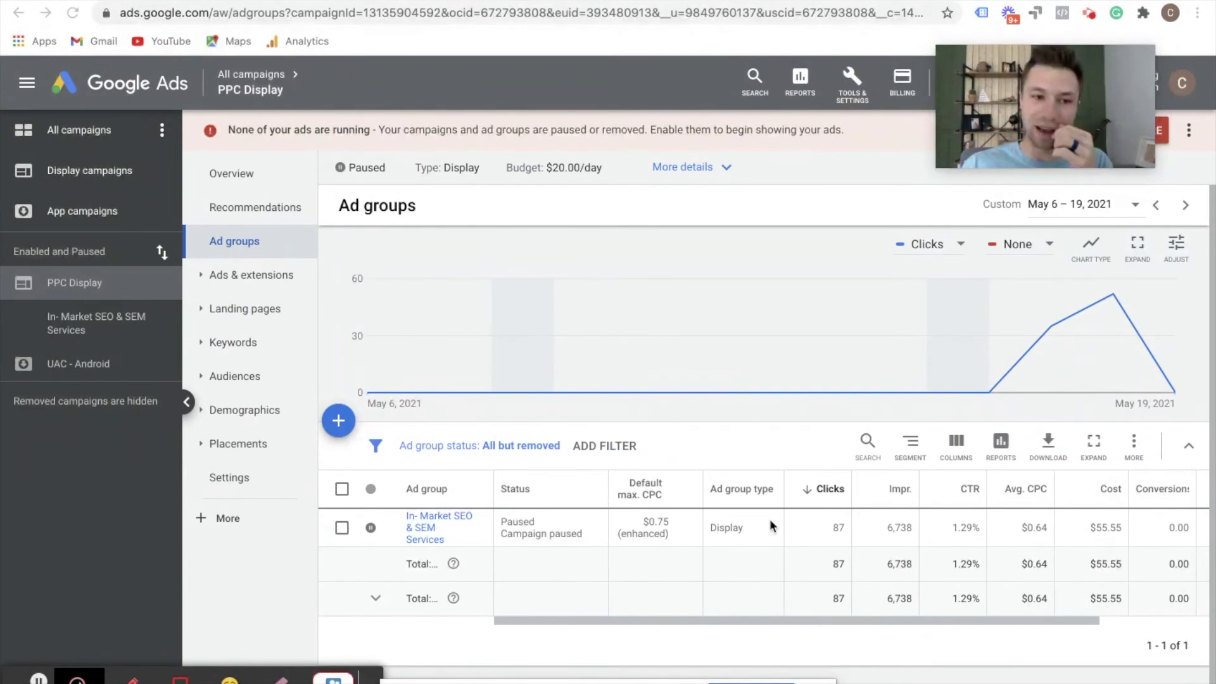
- Examine the clicks, cost and conversion columns of the PPC Display campaign's ad group
{"action": "mouse_move", "coordinate": [1101, 319]}
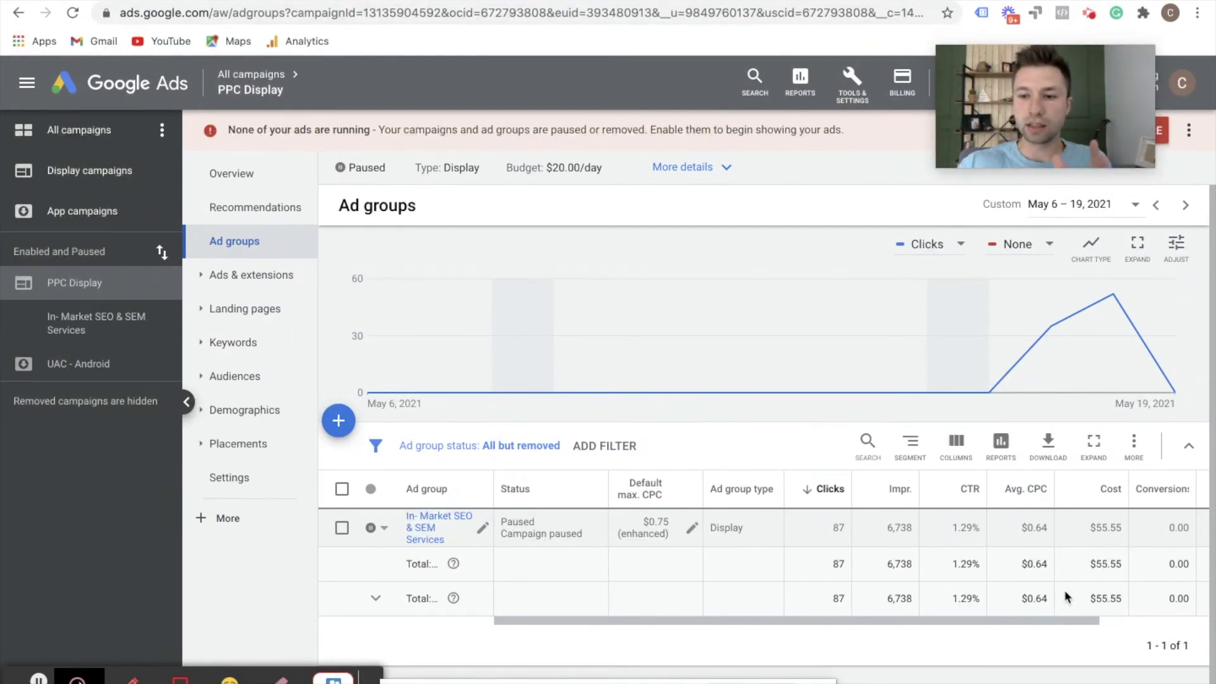
{"action": "scroll", "coordinate": [1165, 527], "scroll_direction": "right", "scroll_amount": 3}
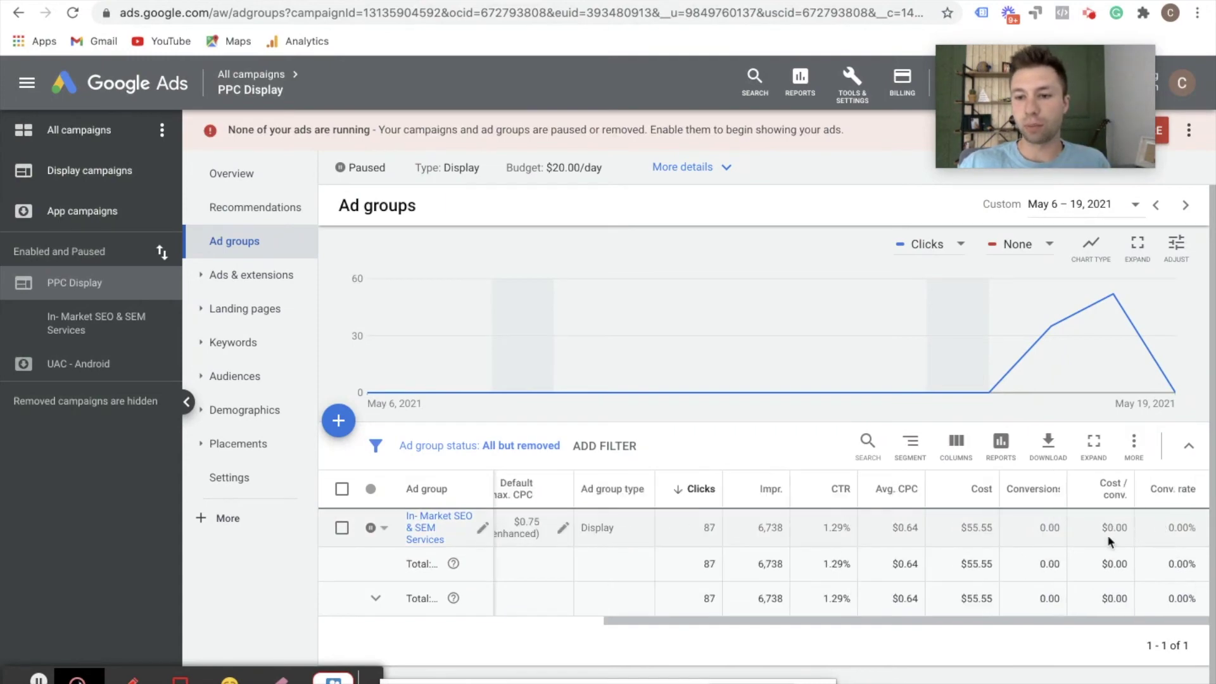
{"action": "scroll", "coordinate": [1107, 534], "scroll_direction": "left", "scroll_amount": 2}
{"action": "scroll", "coordinate": [1108, 535], "scroll_direction": "down", "scroll_amount": 1}
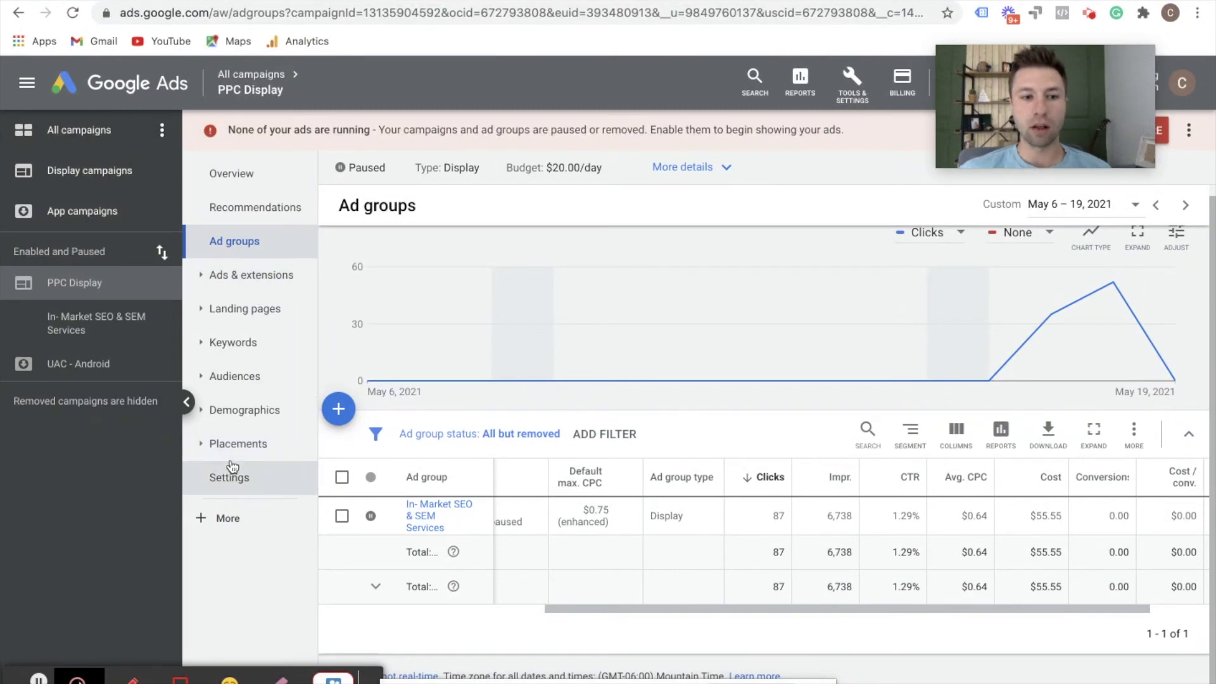
- View the campaign's ad schedule and examine its performance by hour, including the average CPC
{"action": "left_click", "coordinate": [225, 519]}
{"action": "scroll", "coordinate": [250, 520], "scroll_direction": "down", "scroll_amount": 2}
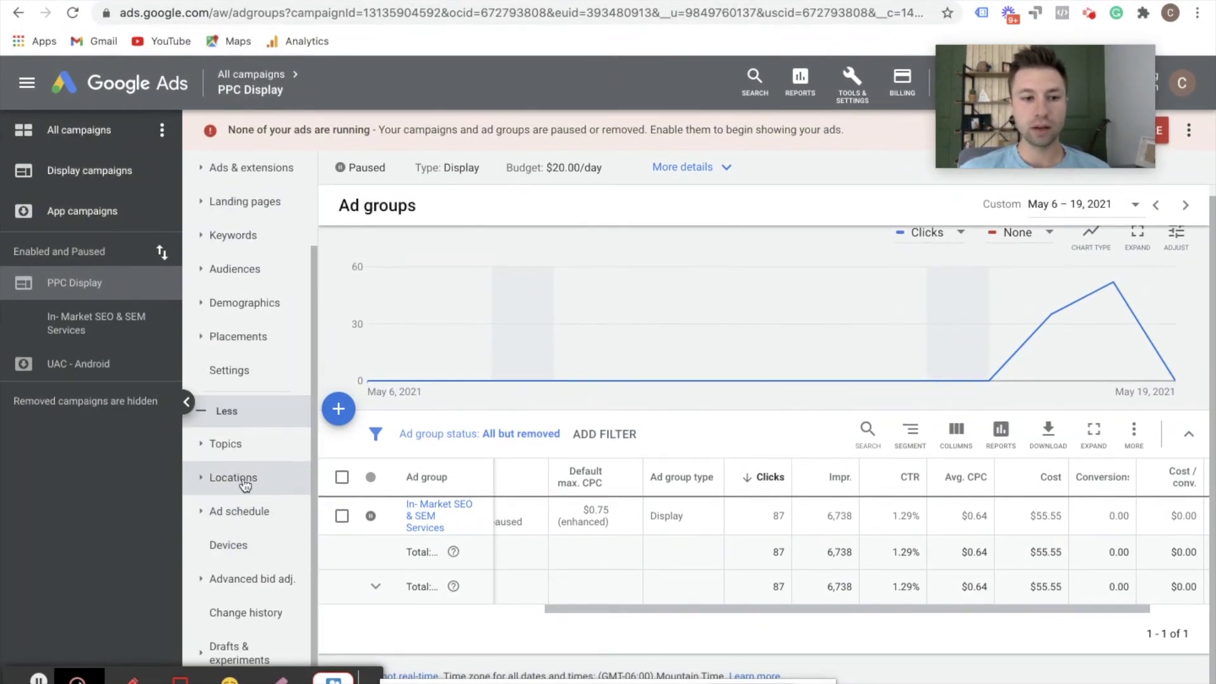
{"action": "left_click", "coordinate": [242, 514]}
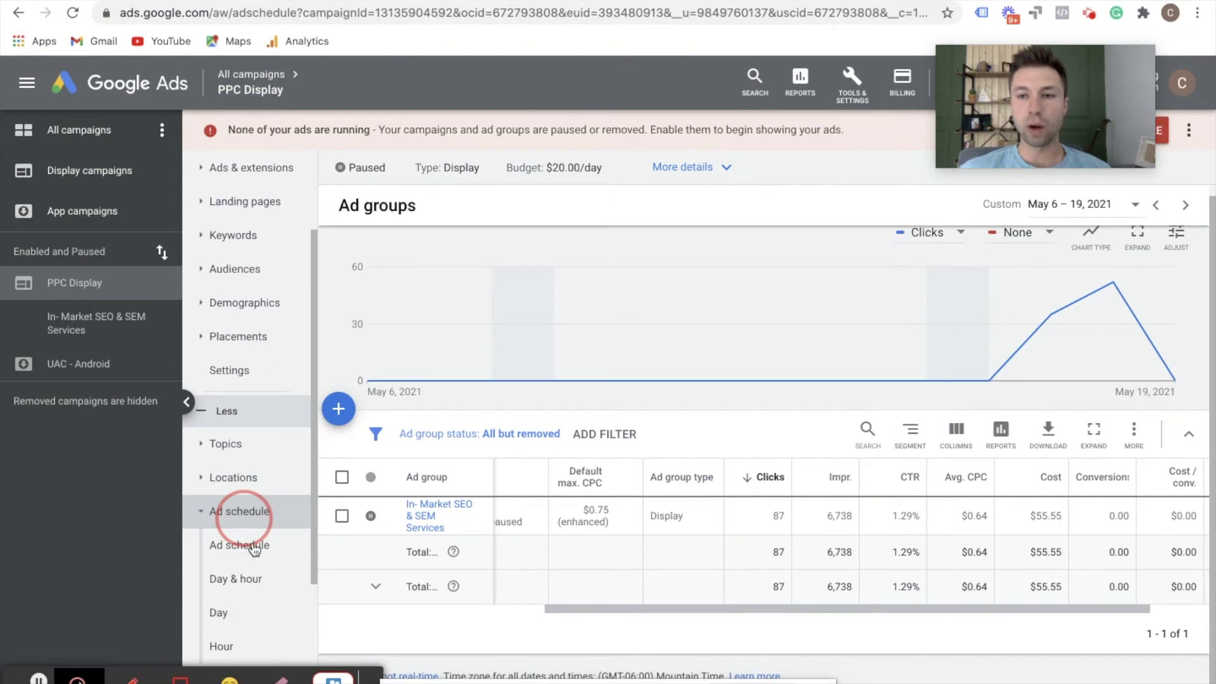
{"action": "left_click", "coordinate": [249, 546]}
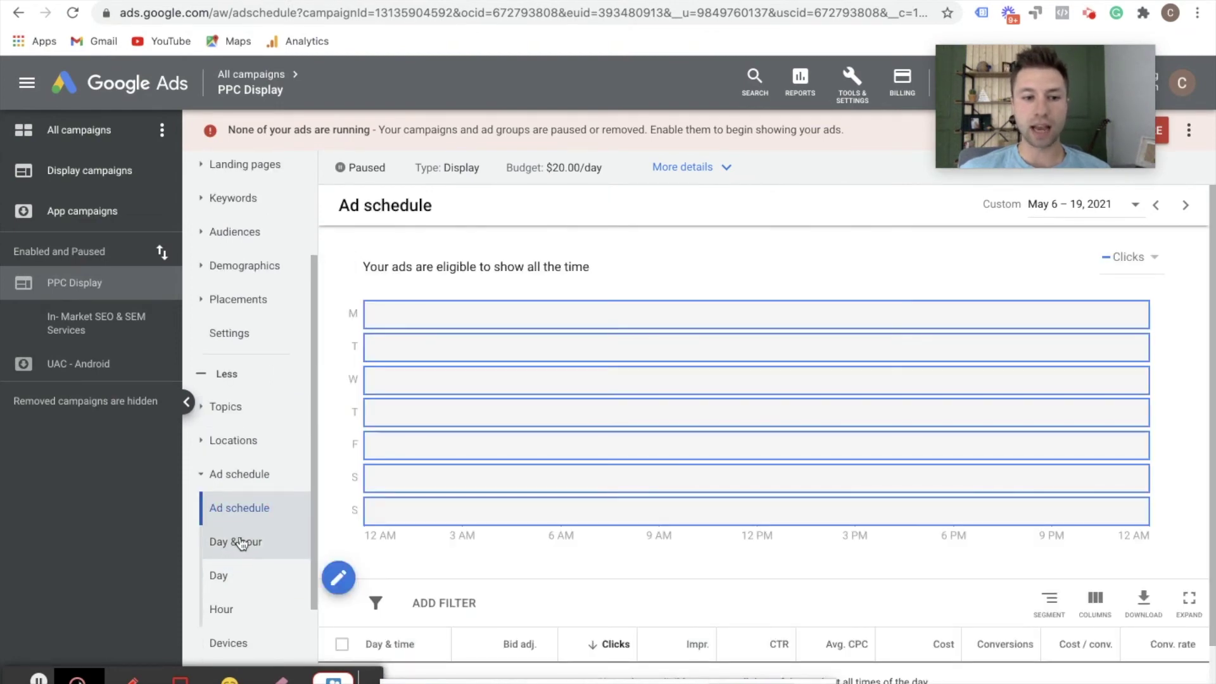
{"action": "left_click", "coordinate": [222, 609]}
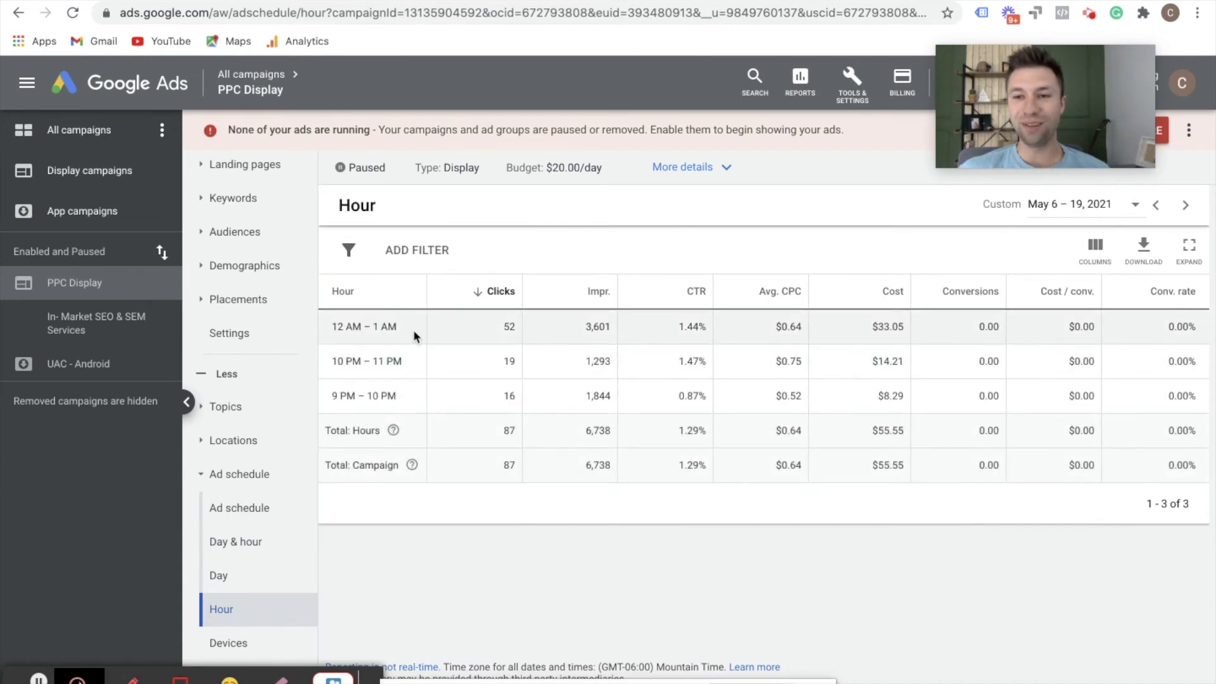
{"action": "left_click_drag", "start_coordinate": [397, 327], "coordinate": [331, 327]}
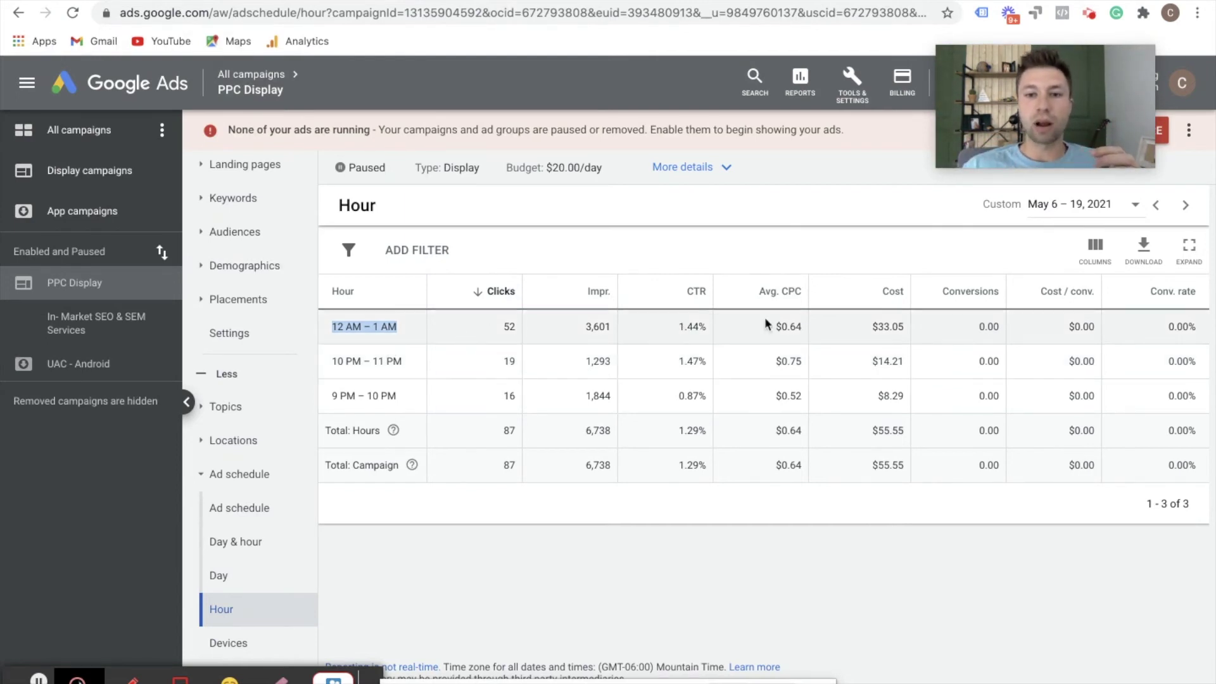
{"action": "double_click", "coordinate": [798, 327]}
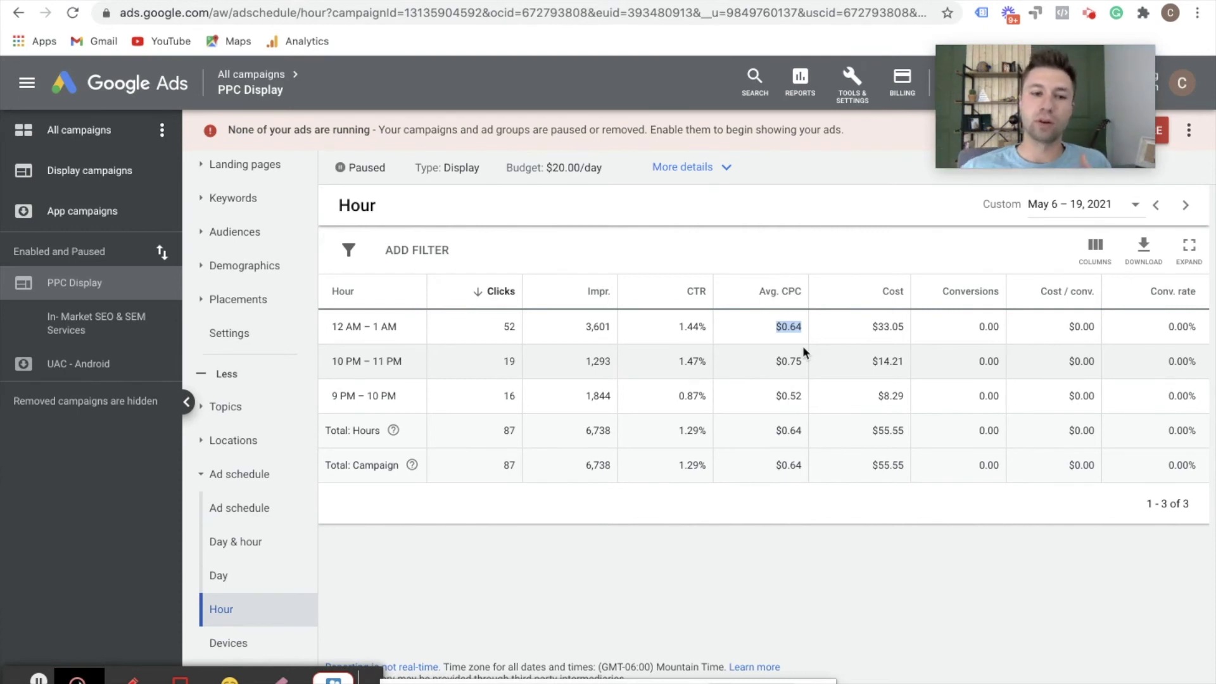
{"action": "scroll", "coordinate": [223, 564], "scroll_direction": "down", "scroll_amount": 1}
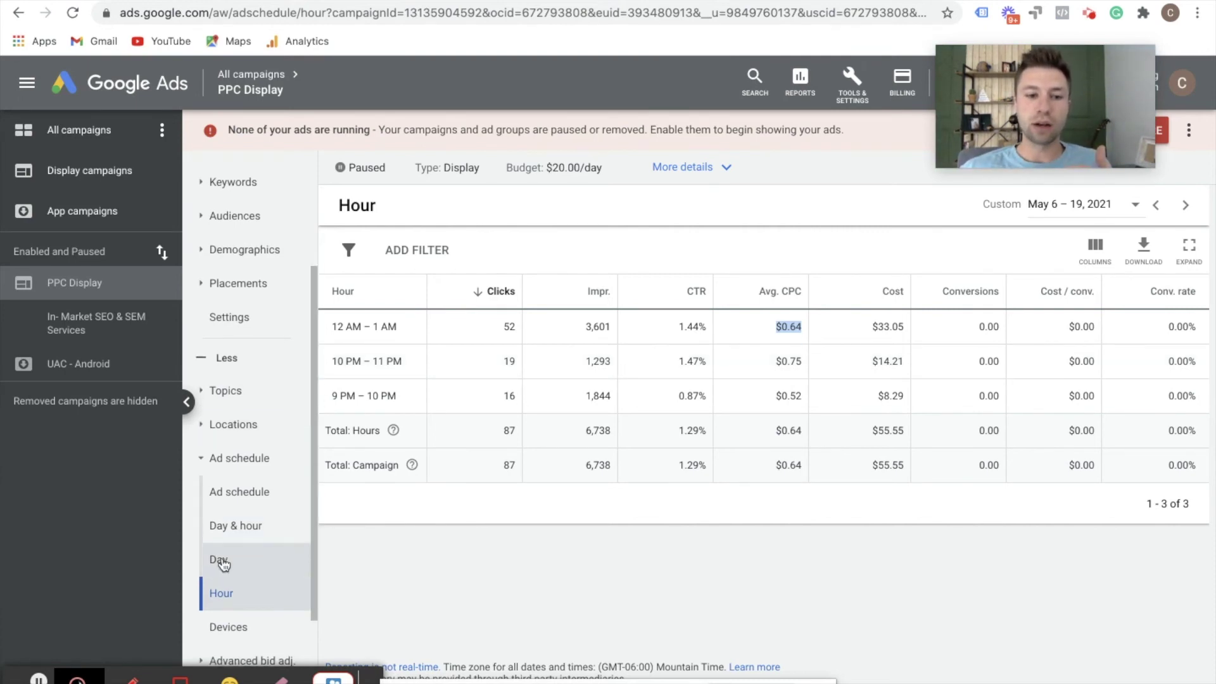
- Edit the campaign's ad schedule and set the start time for all days to 5:00 AM
{"action": "left_click", "coordinate": [242, 492]}
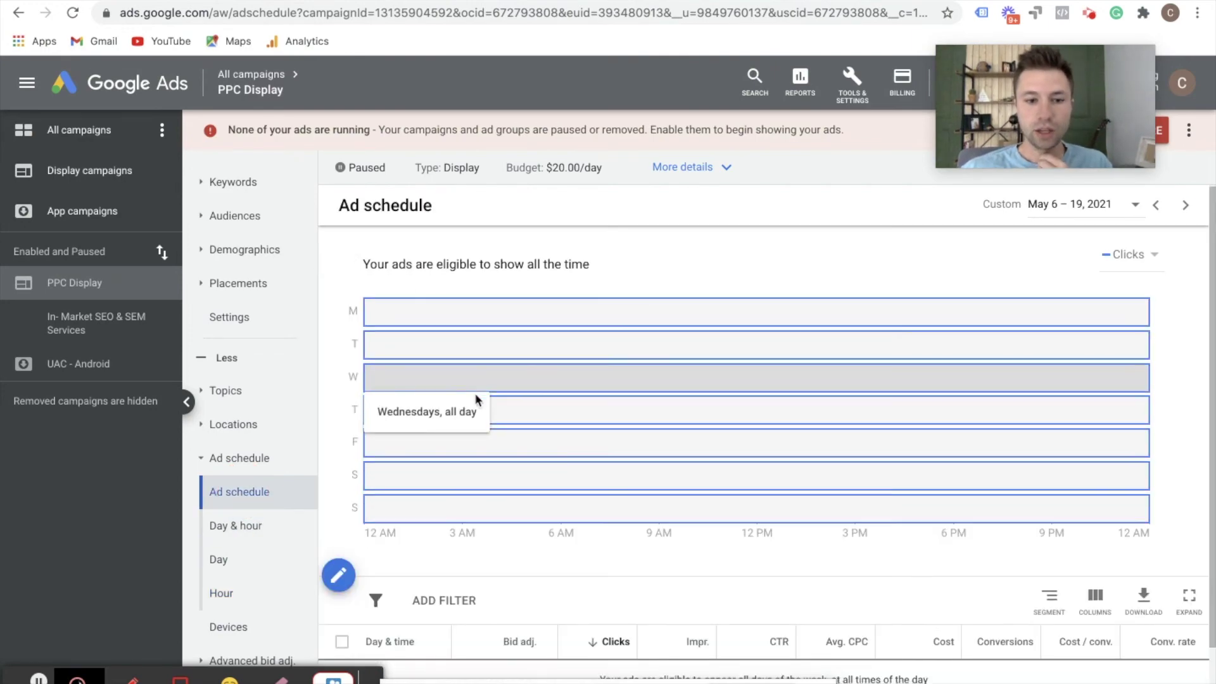
{"action": "scroll", "coordinate": [475, 393], "scroll_direction": "down", "scroll_amount": 2}
{"action": "left_click", "coordinate": [337, 490]}
{"action": "left_click", "coordinate": [492, 300]}
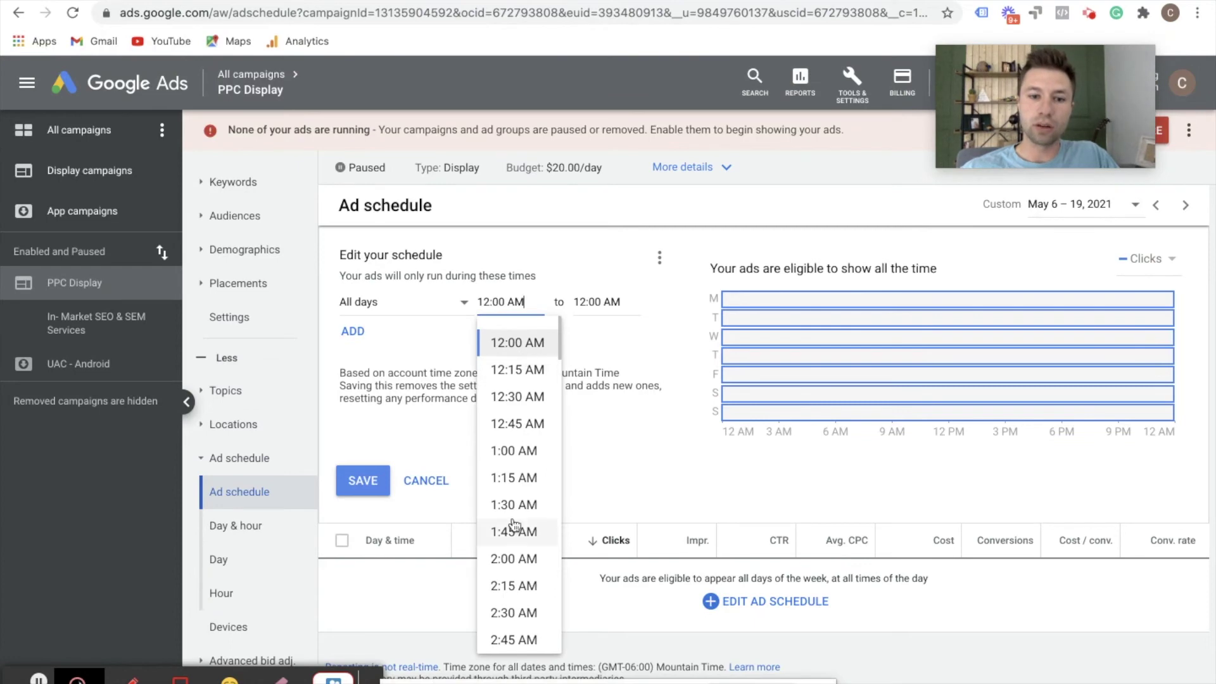
{"action": "scroll", "coordinate": [514, 525], "scroll_direction": "down", "scroll_amount": 4}
{"action": "scroll", "coordinate": [509, 582], "scroll_direction": "down", "scroll_amount": 1}
{"action": "left_click", "coordinate": [508, 557]}
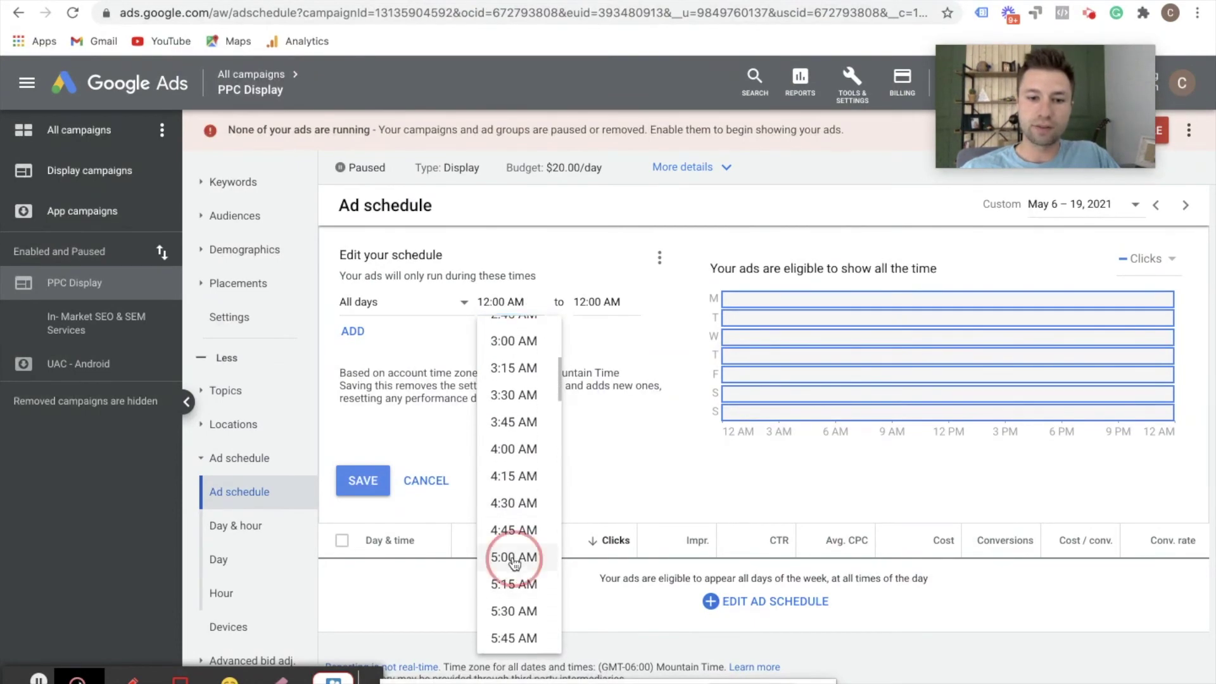
- Set the schedule's end time to 9:00 PM, save it, and check the weekly schedule chart
{"action": "left_click", "coordinate": [608, 302]}
{"action": "scroll", "coordinate": [618, 570], "scroll_direction": "down", "scroll_amount": 20}
{"action": "scroll", "coordinate": [619, 570], "scroll_direction": "down", "scroll_amount": 15}
{"action": "scroll", "coordinate": [618, 566], "scroll_direction": "up", "scroll_amount": 2}
{"action": "left_click", "coordinate": [622, 451]}
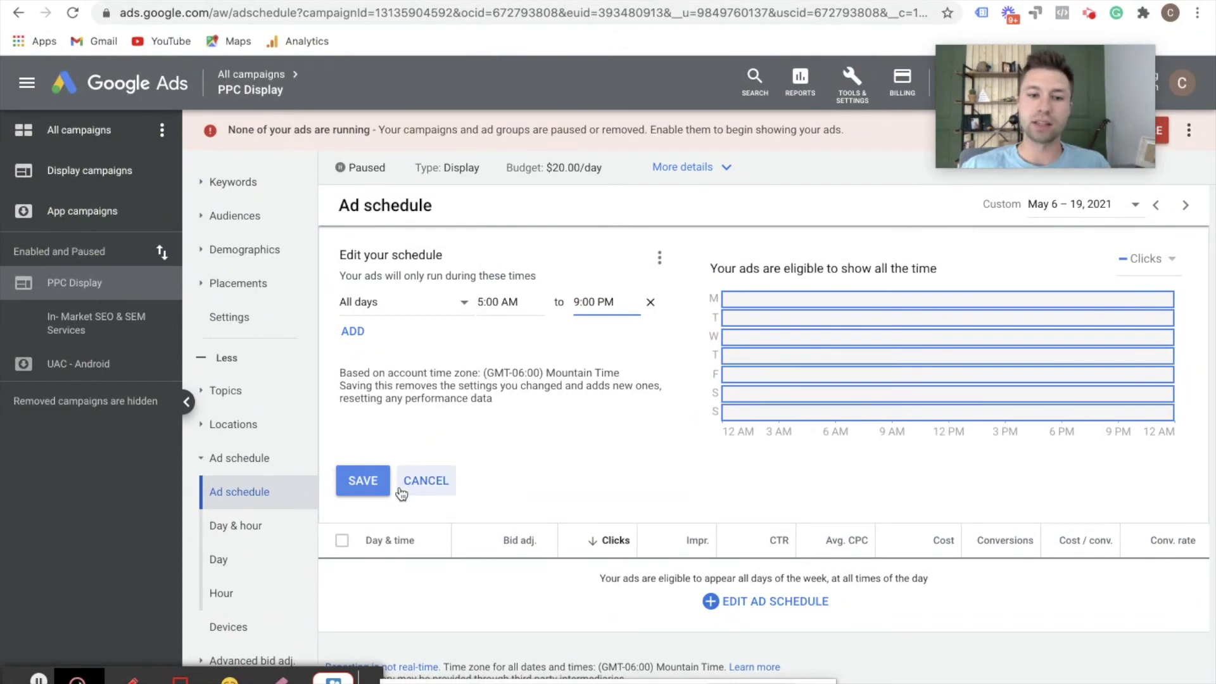
{"action": "left_click", "coordinate": [359, 483]}
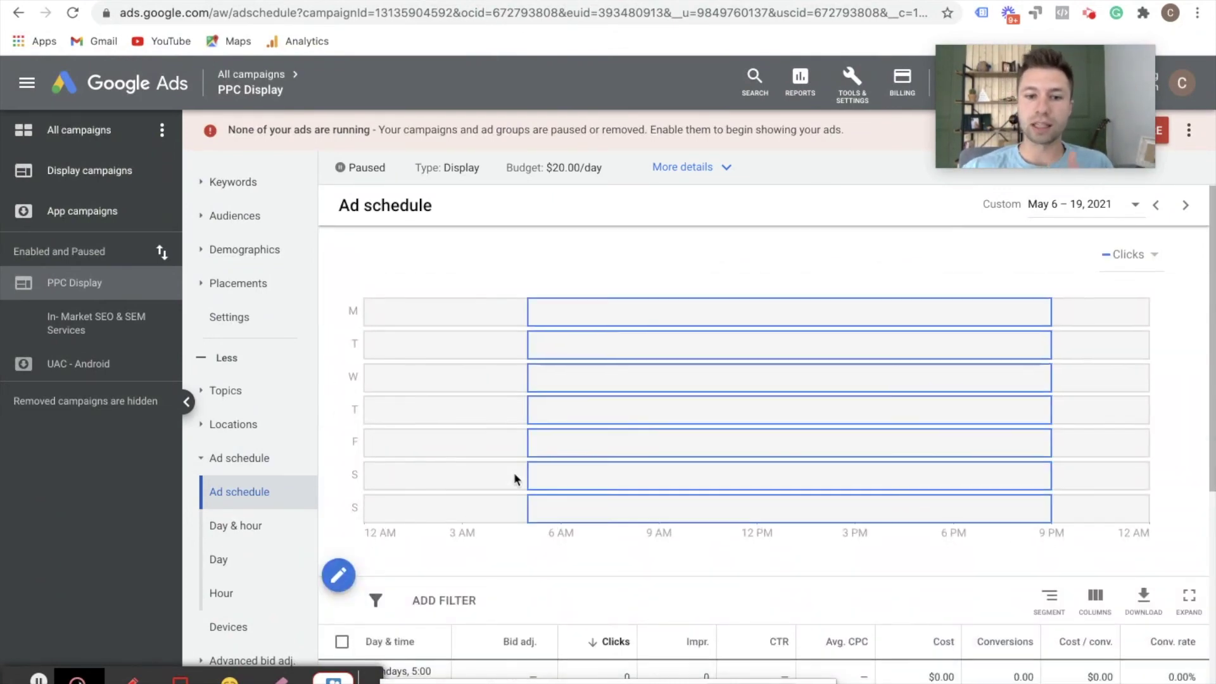
{"action": "scroll", "coordinate": [557, 342], "scroll_direction": "down", "scroll_amount": 2}
{"action": "scroll", "coordinate": [680, 367], "scroll_direction": "up", "scroll_amount": 2}
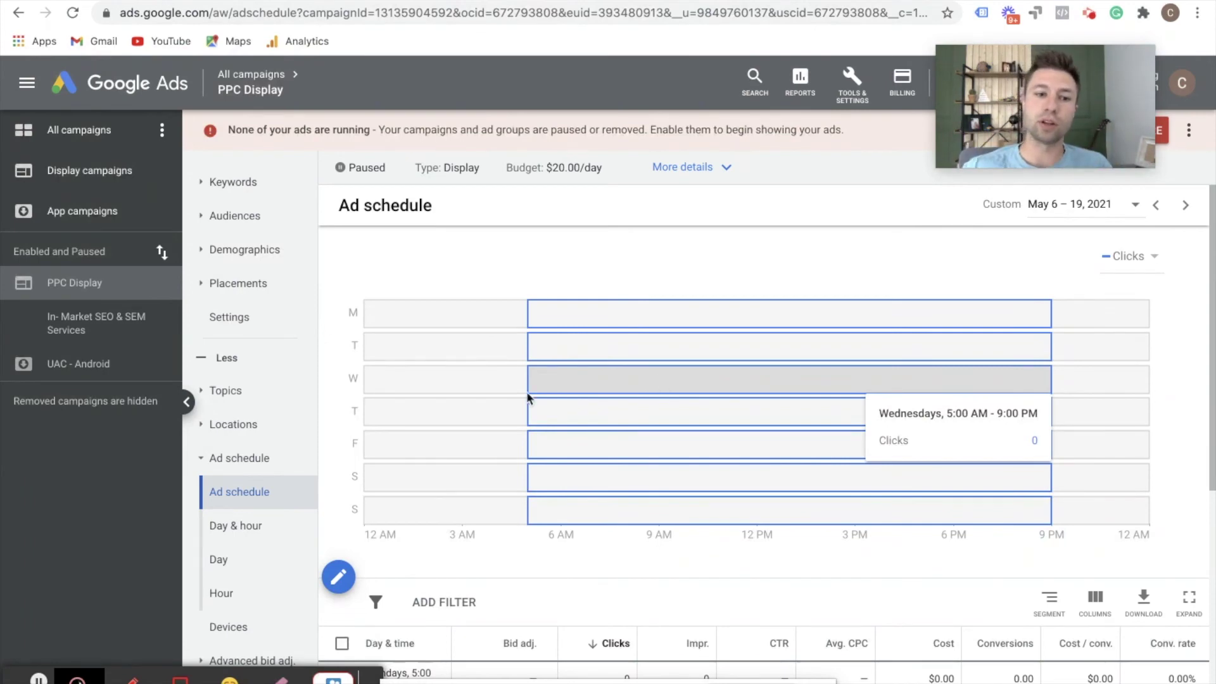
- Set the default max. CPC of the In-Market SEO & SEM Services ad group to $0.45
{"action": "left_click", "coordinate": [212, 458]}
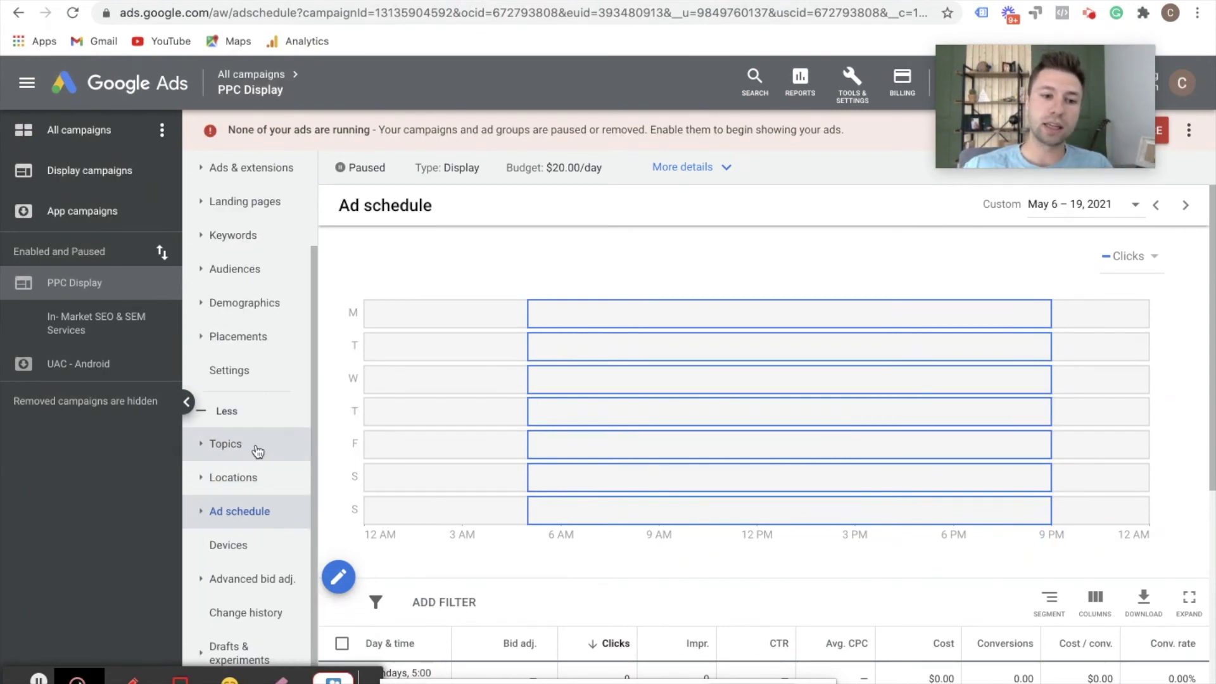
{"action": "scroll", "coordinate": [241, 424], "scroll_direction": "up", "scroll_amount": 2}
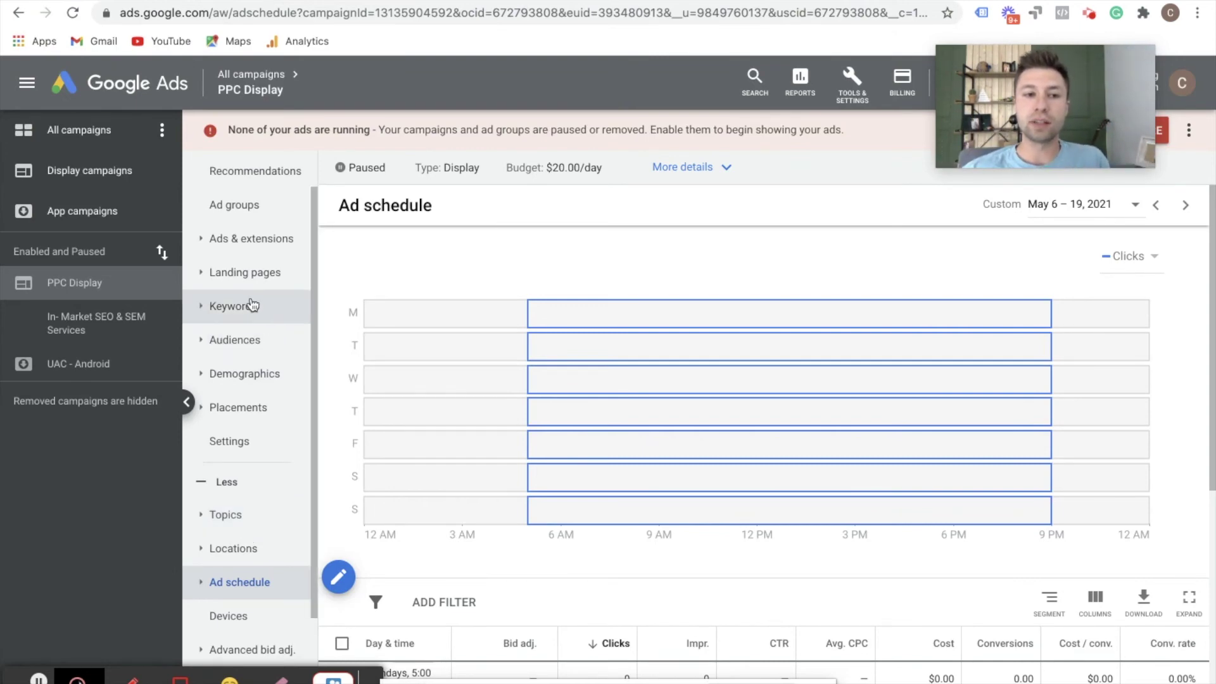
{"action": "scroll", "coordinate": [251, 307], "scroll_direction": "up", "scroll_amount": 1}
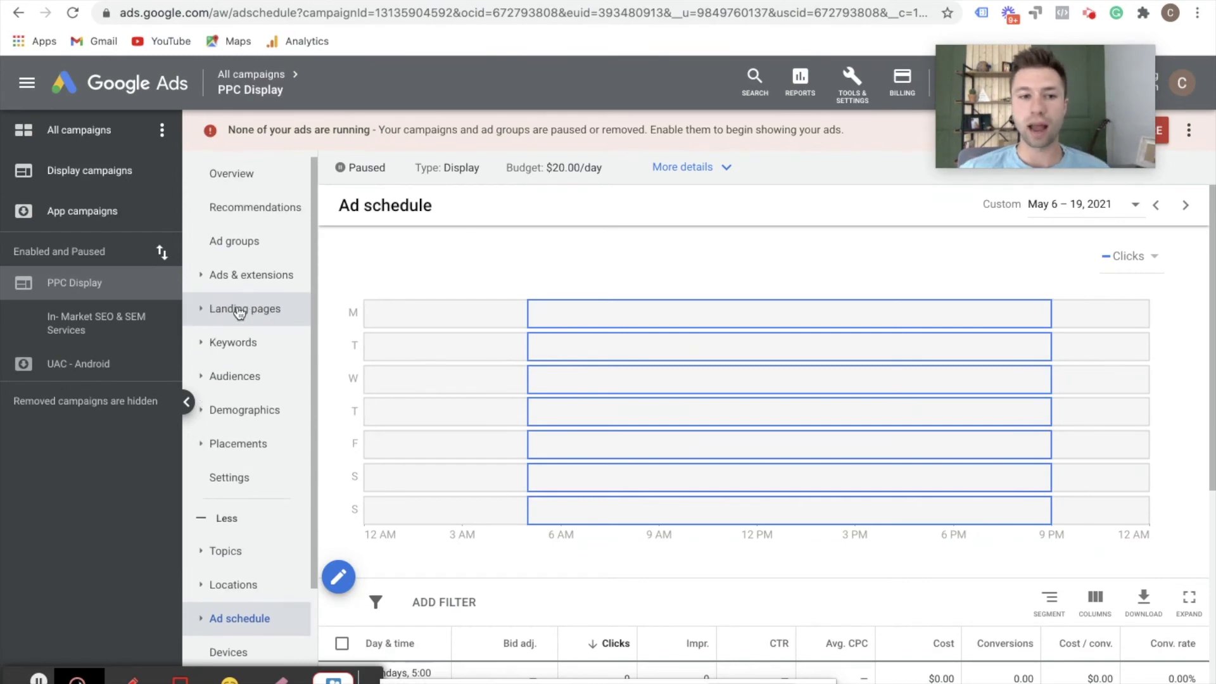
{"action": "left_click", "coordinate": [242, 253]}
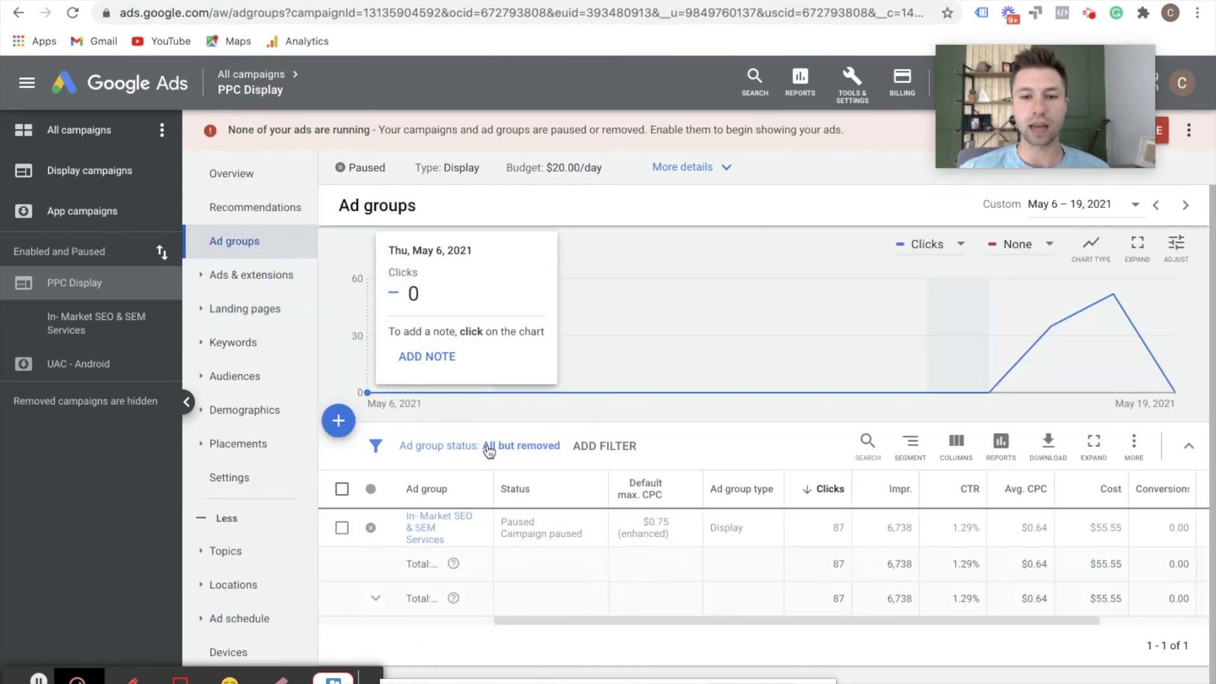
{"action": "left_click", "coordinate": [693, 531]}
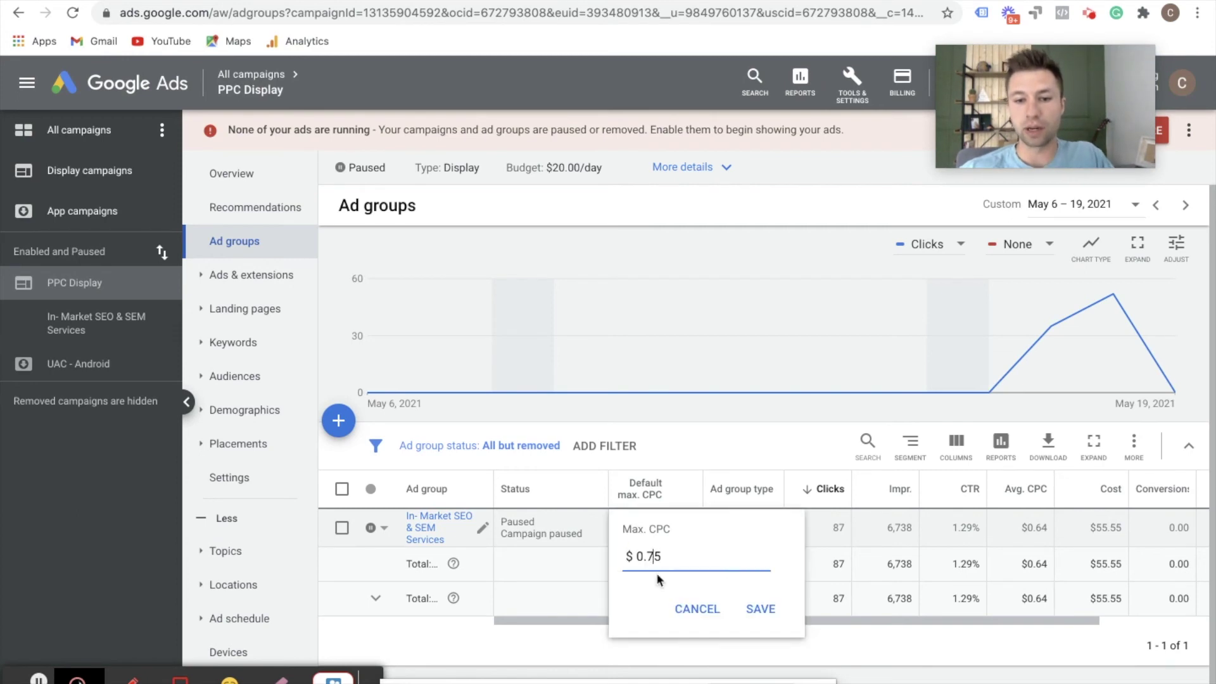
{"action": "left_click", "coordinate": [658, 577]}
{"action": "key", "text": "BackSpace"}
{"action": "type", "text": "4"}
{"action": "left_click", "coordinate": [752, 604]}
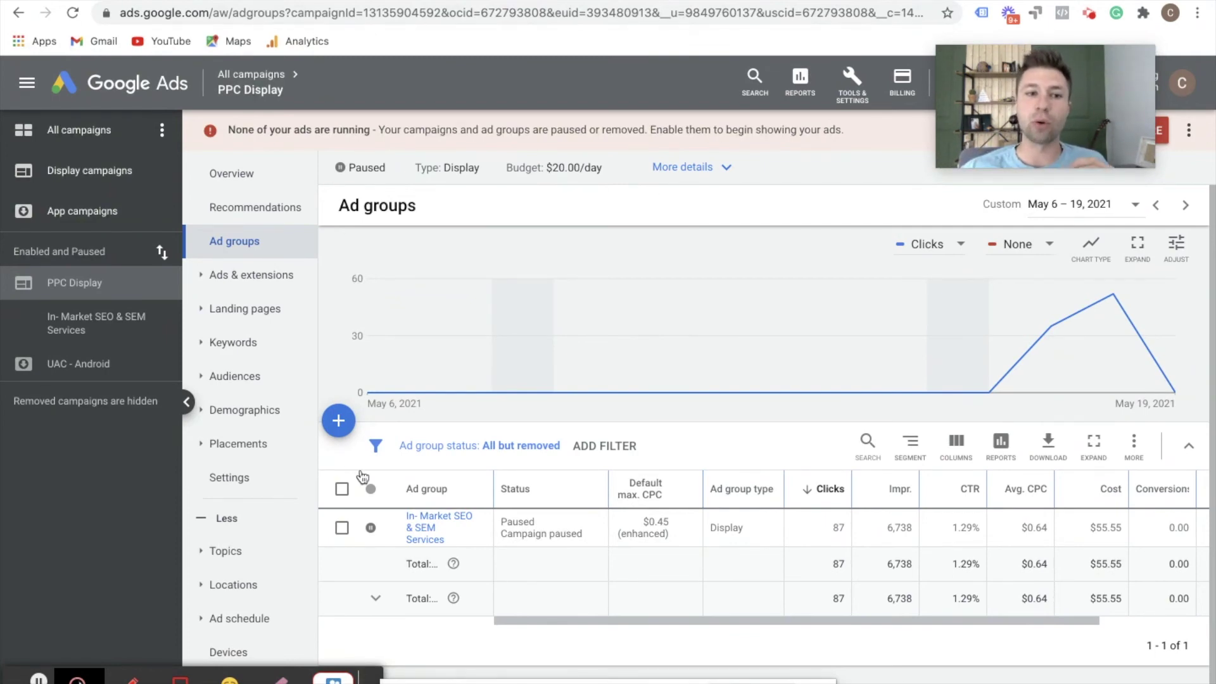
- View where the campaign's ads showed and examine the placements' clicks, CTR, cost and conversions, especially for the SuperNet VPN app
{"action": "scroll", "coordinate": [254, 423], "scroll_direction": "down", "scroll_amount": 2}
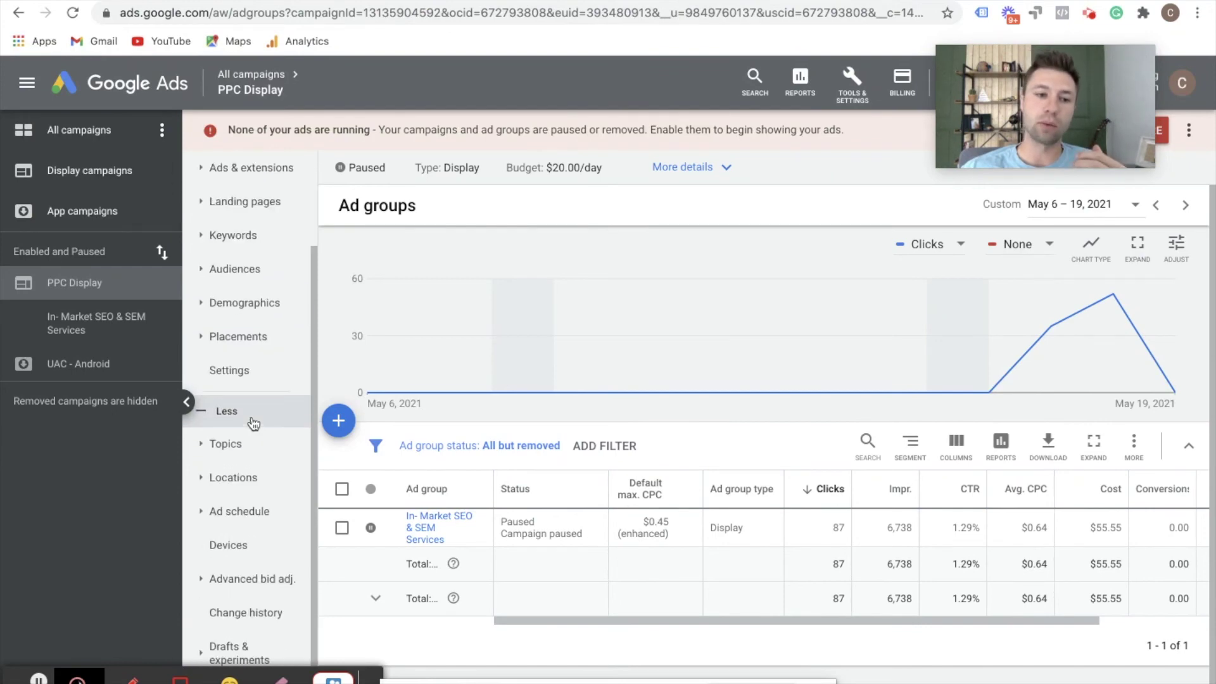
{"action": "left_click", "coordinate": [246, 423]}
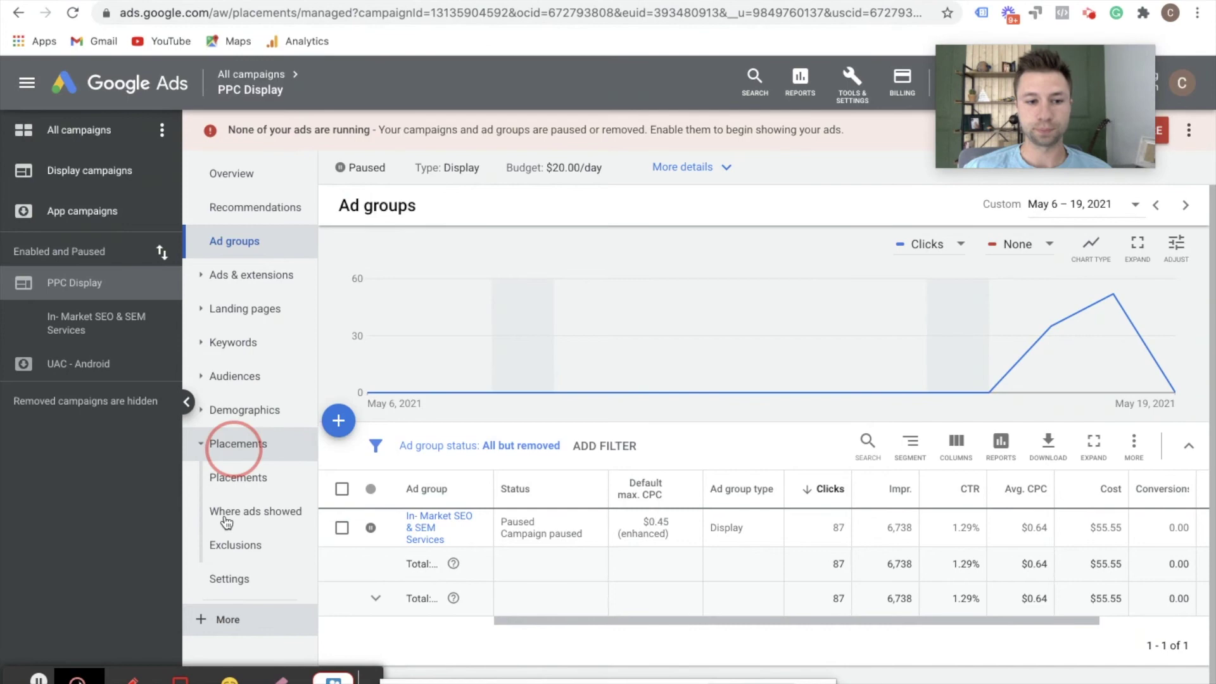
{"action": "left_click", "coordinate": [241, 511]}
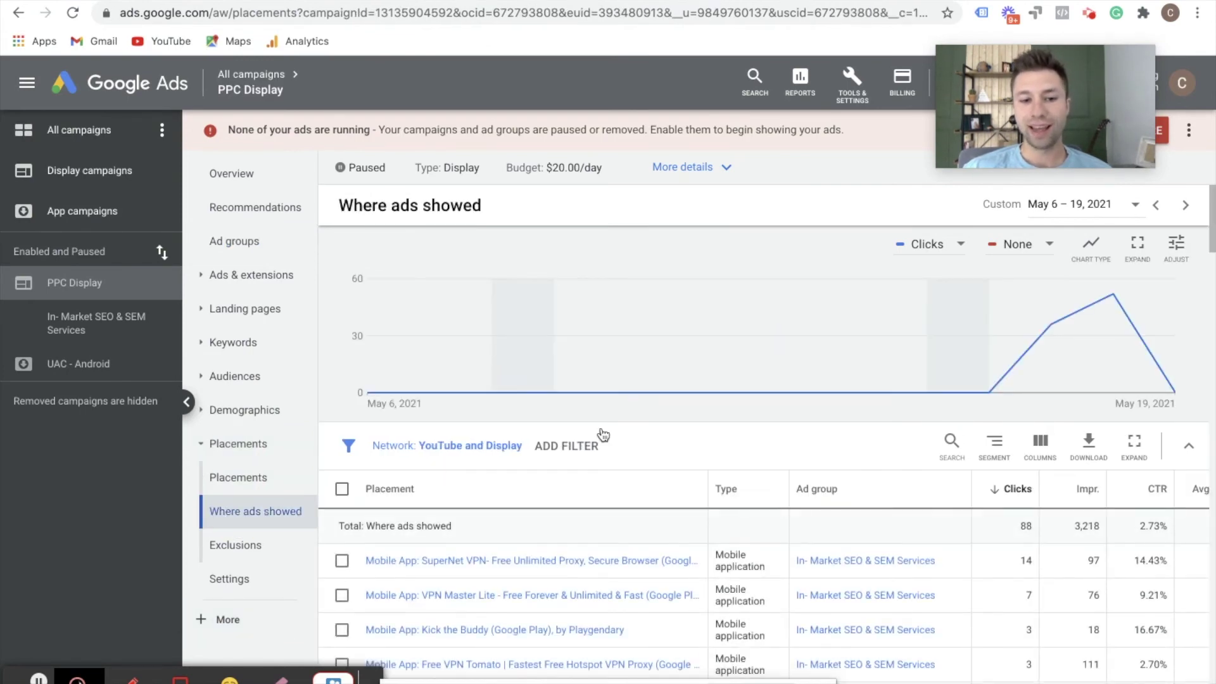
{"action": "scroll", "coordinate": [597, 437], "scroll_direction": "down", "scroll_amount": 3}
{"action": "scroll", "coordinate": [999, 413], "scroll_direction": "up", "scroll_amount": 1}
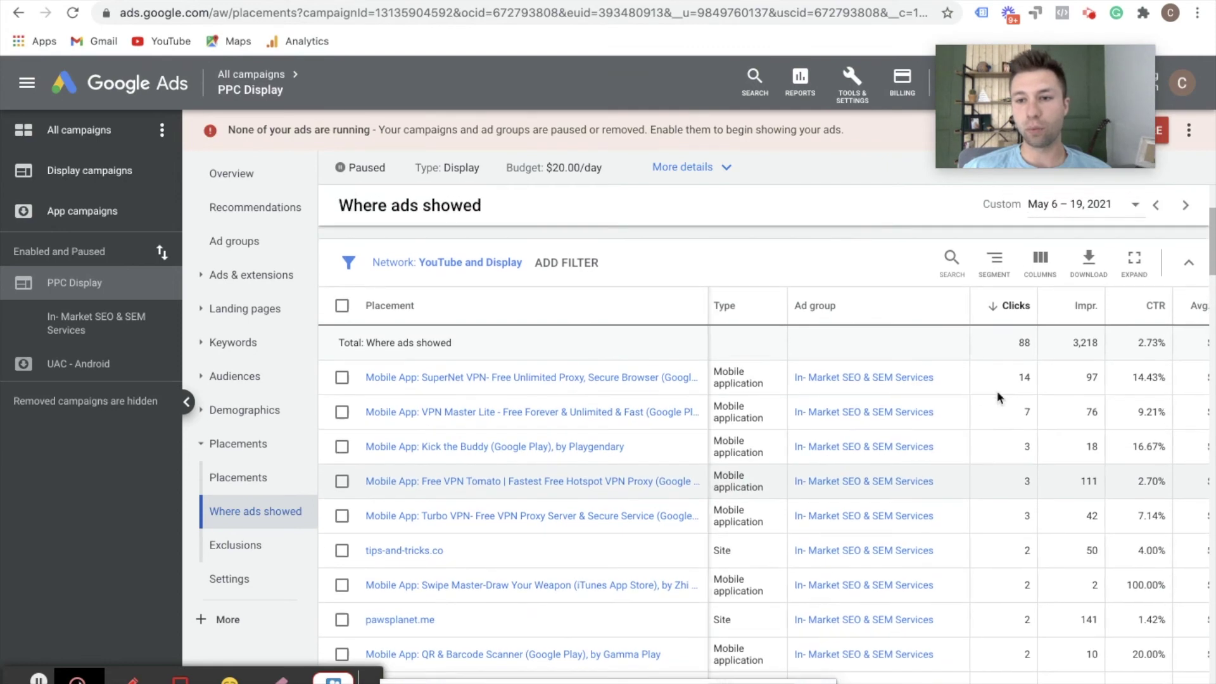
{"action": "scroll", "coordinate": [1000, 410], "scroll_direction": "right", "scroll_amount": 5}
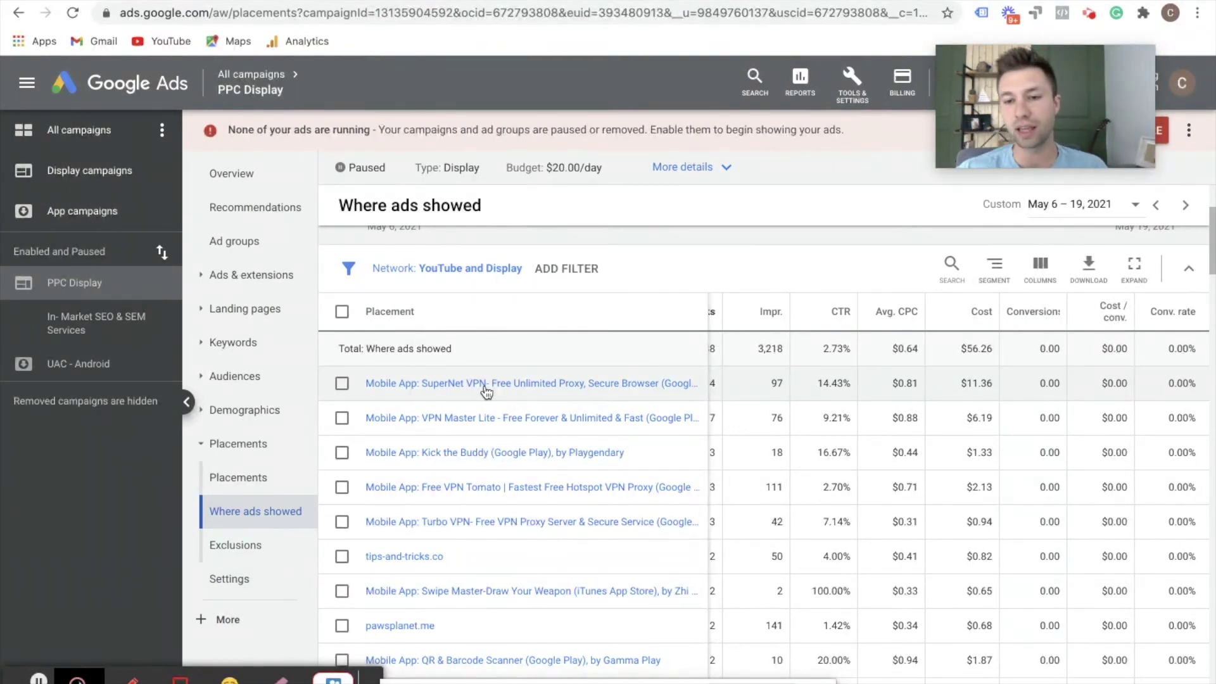
{"action": "left_click_drag", "start_coordinate": [808, 382], "coordinate": [851, 385]}
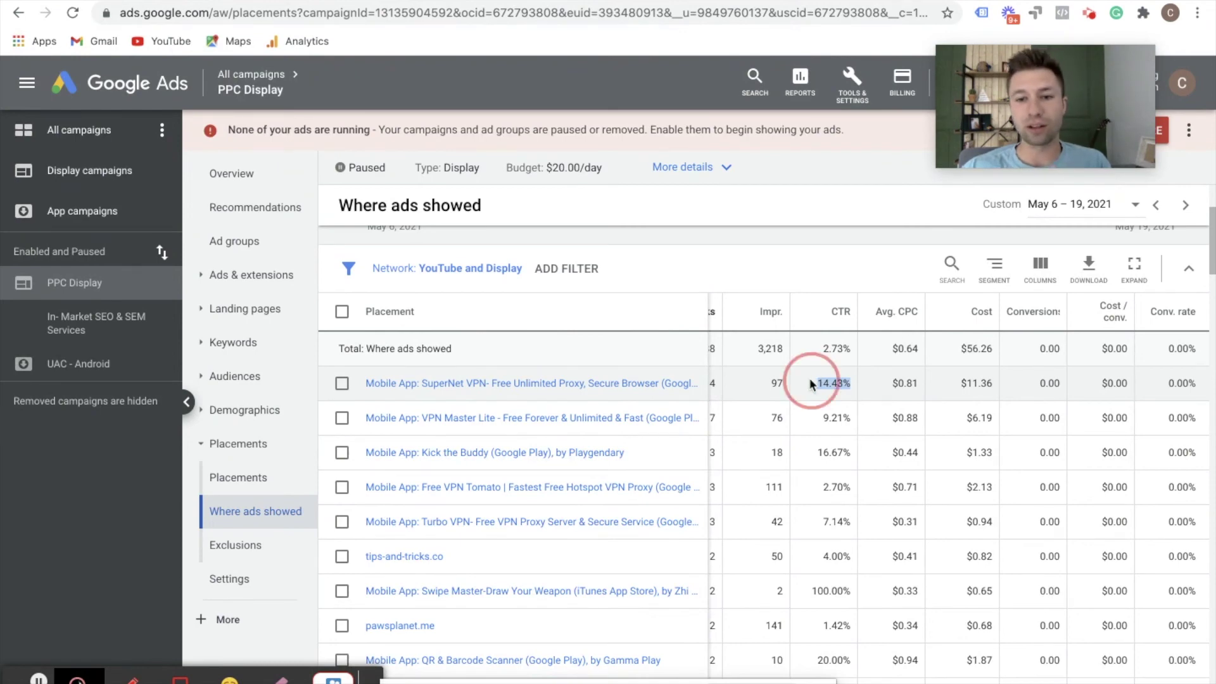
{"action": "left_click_drag", "start_coordinate": [833, 385], "coordinate": [800, 393]}
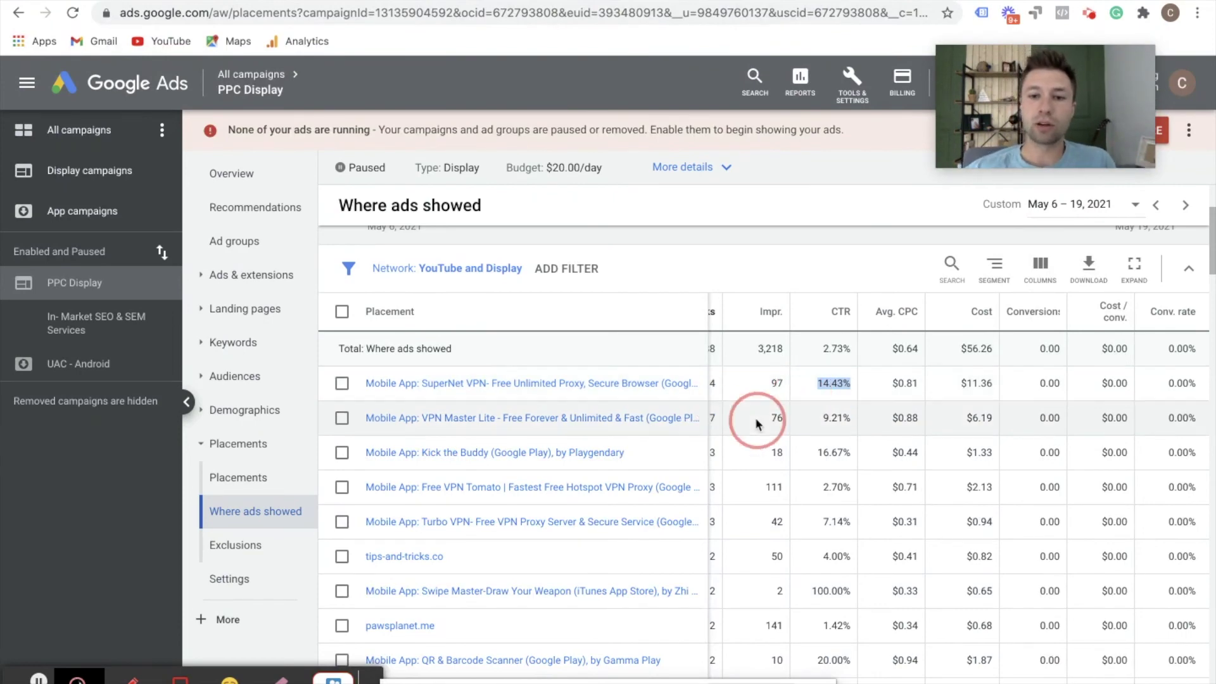
- Select the SuperNet VPN mobile app placement and try to exclude it from the campaign
{"action": "scroll", "coordinate": [755, 417], "scroll_direction": "left", "scroll_amount": 5}
{"action": "scroll", "coordinate": [755, 417], "scroll_direction": "down", "scroll_amount": 1}
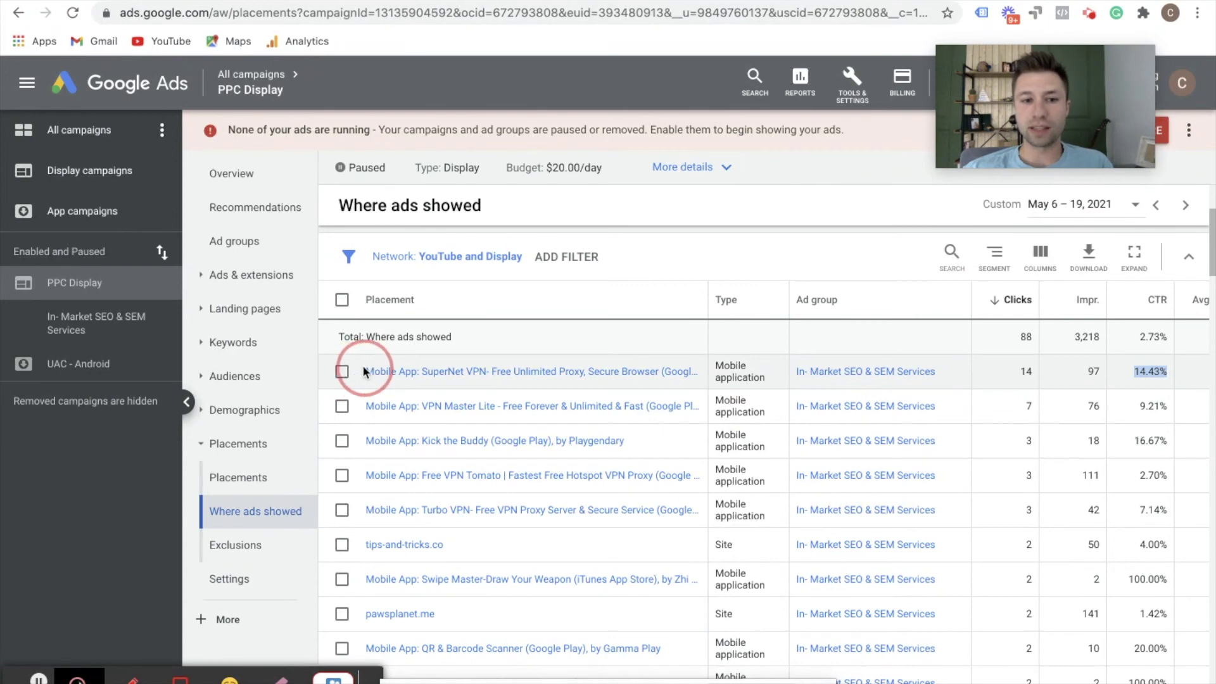
{"action": "left_click", "coordinate": [343, 373]}
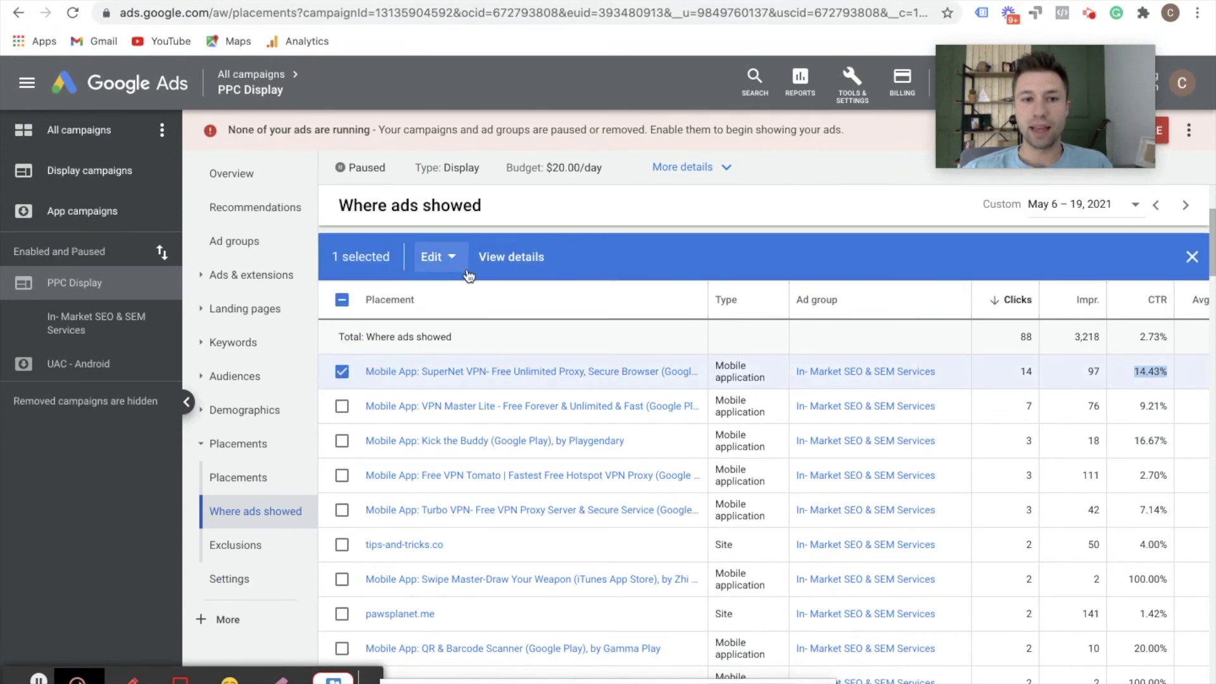
{"action": "scroll", "coordinate": [437, 253], "scroll_direction": "up", "scroll_amount": 3}
{"action": "left_click", "coordinate": [451, 418]}
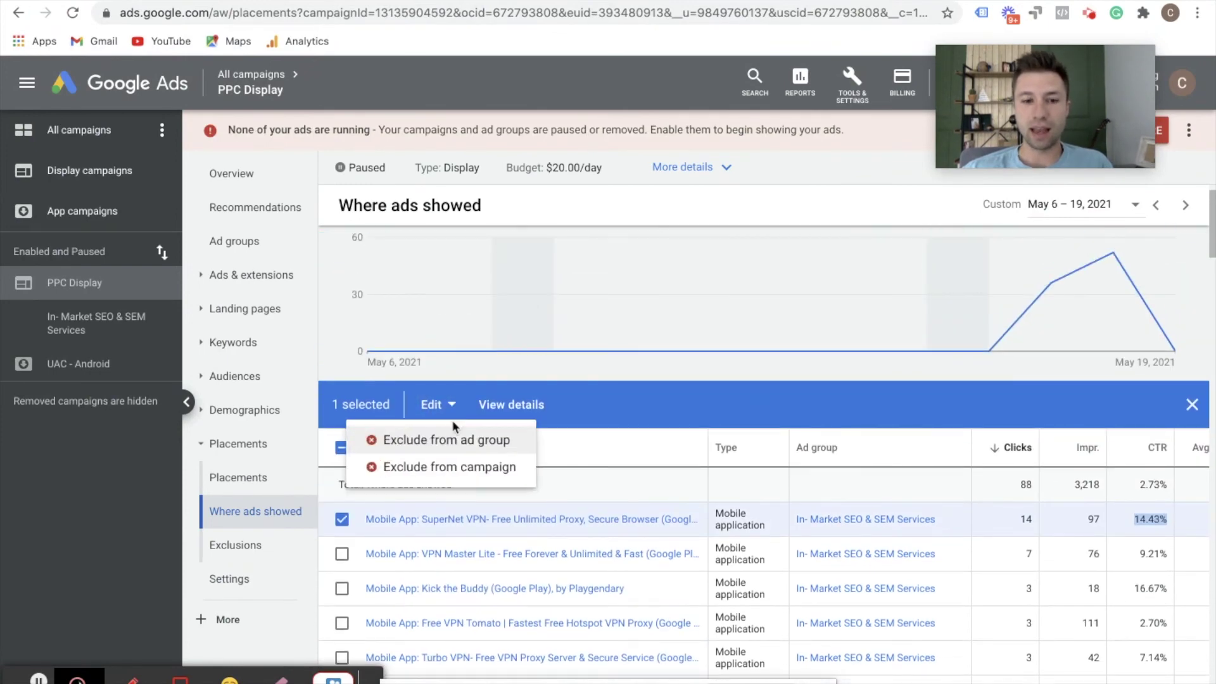
{"action": "left_click", "coordinate": [446, 468]}
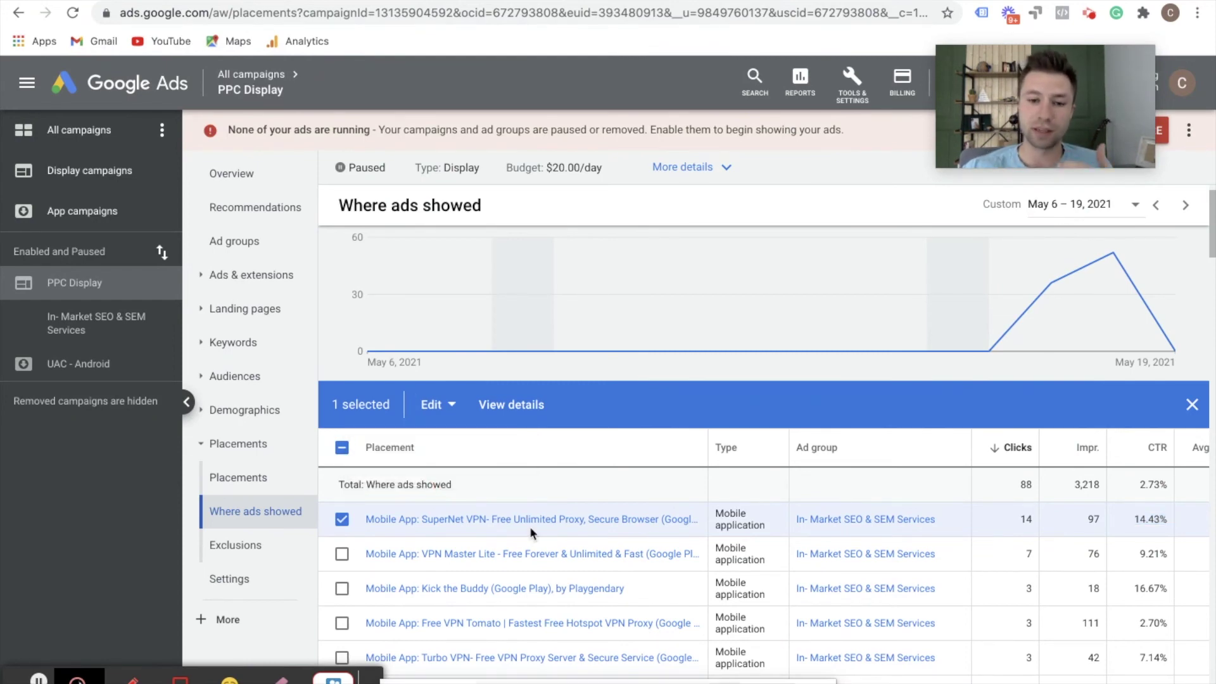
- Look through the app and site placements where ads showed, comparing their clicks, impressions and cost
{"action": "scroll", "coordinate": [779, 544], "scroll_direction": "down", "scroll_amount": 1}
{"action": "scroll", "coordinate": [777, 542], "scroll_direction": "down", "scroll_amount": 2}
{"action": "scroll", "coordinate": [805, 516], "scroll_direction": "right", "scroll_amount": 3}
{"action": "scroll", "coordinate": [804, 511], "scroll_direction": "left", "scroll_amount": 3}
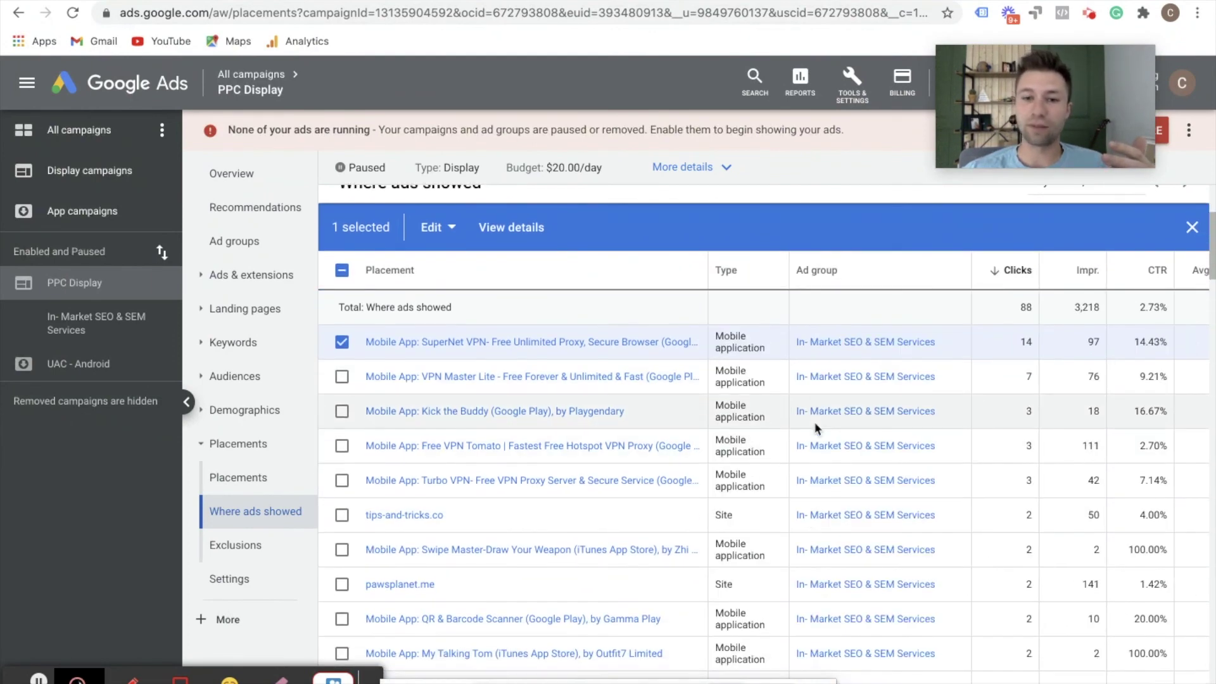
{"action": "scroll", "coordinate": [810, 481], "scroll_direction": "down", "scroll_amount": 1}
{"action": "scroll", "coordinate": [809, 483], "scroll_direction": "down", "scroll_amount": 2}
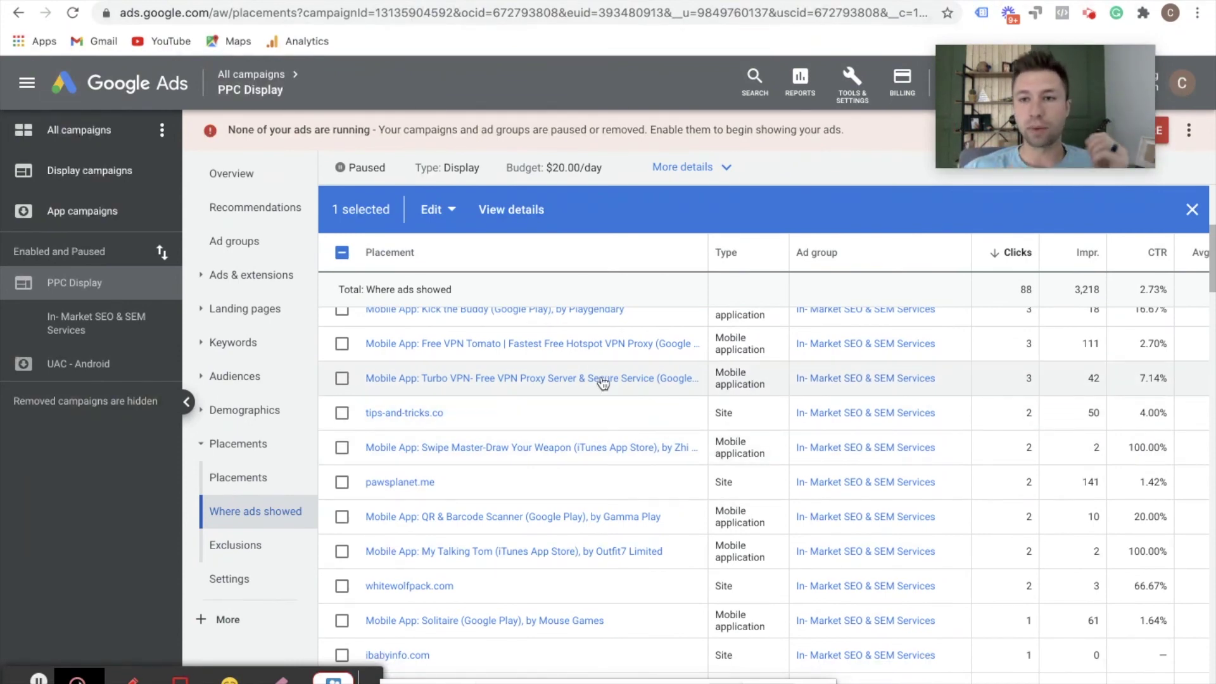
{"action": "scroll", "coordinate": [564, 386], "scroll_direction": "down", "scroll_amount": 1}
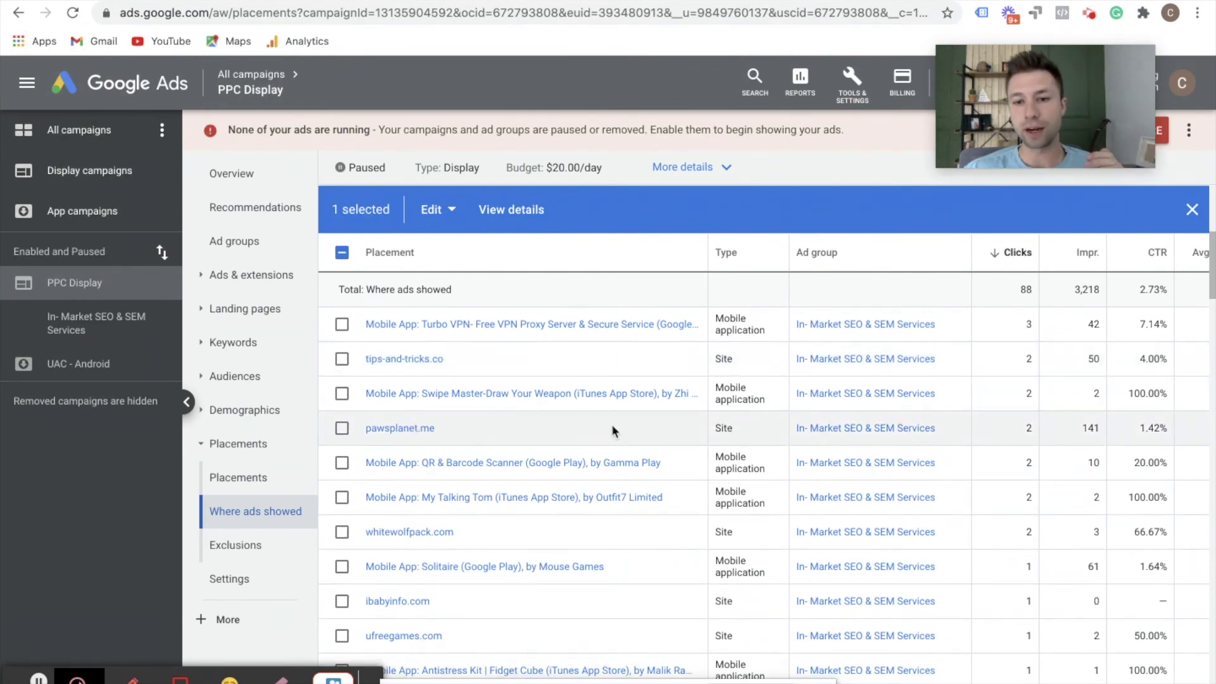
{"action": "scroll", "coordinate": [907, 435], "scroll_direction": "right", "scroll_amount": 3}
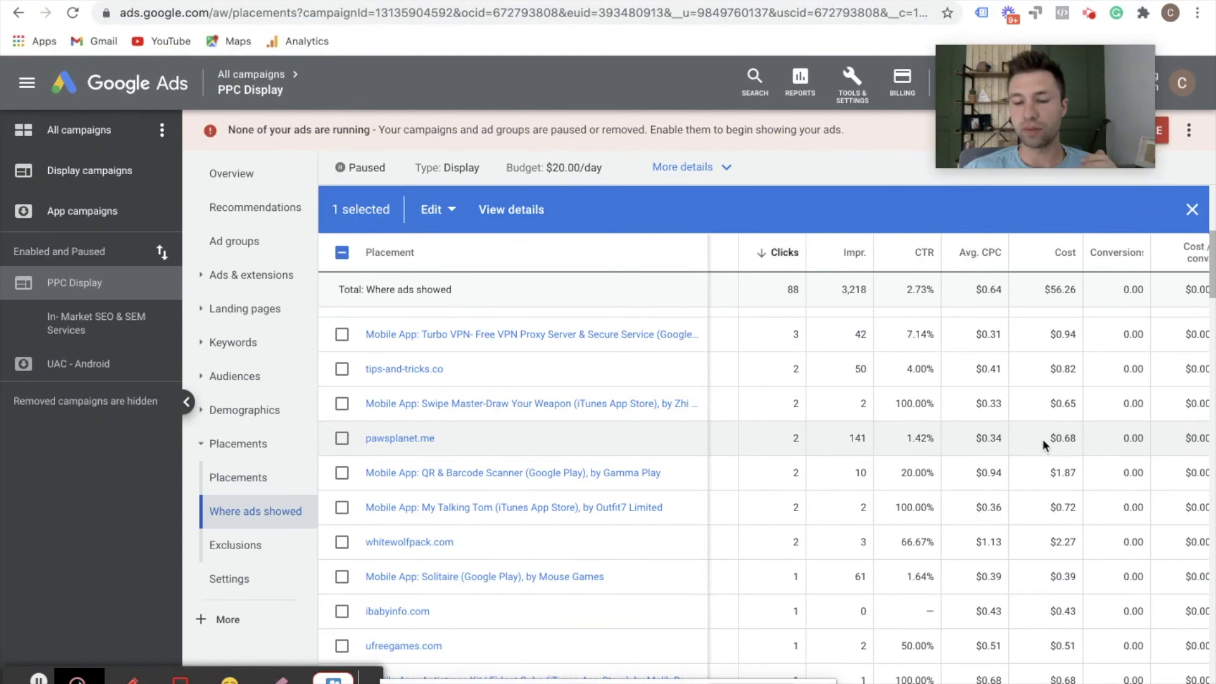
- Open the placement site pawsplanet.me in a new browser tab and look through its content
{"action": "scroll", "coordinate": [1020, 439], "scroll_direction": "left", "scroll_amount": 3}
{"action": "left_click_drag", "start_coordinate": [438, 425], "coordinate": [355, 428]}
{"action": "key", "text": "ctrl+c"}
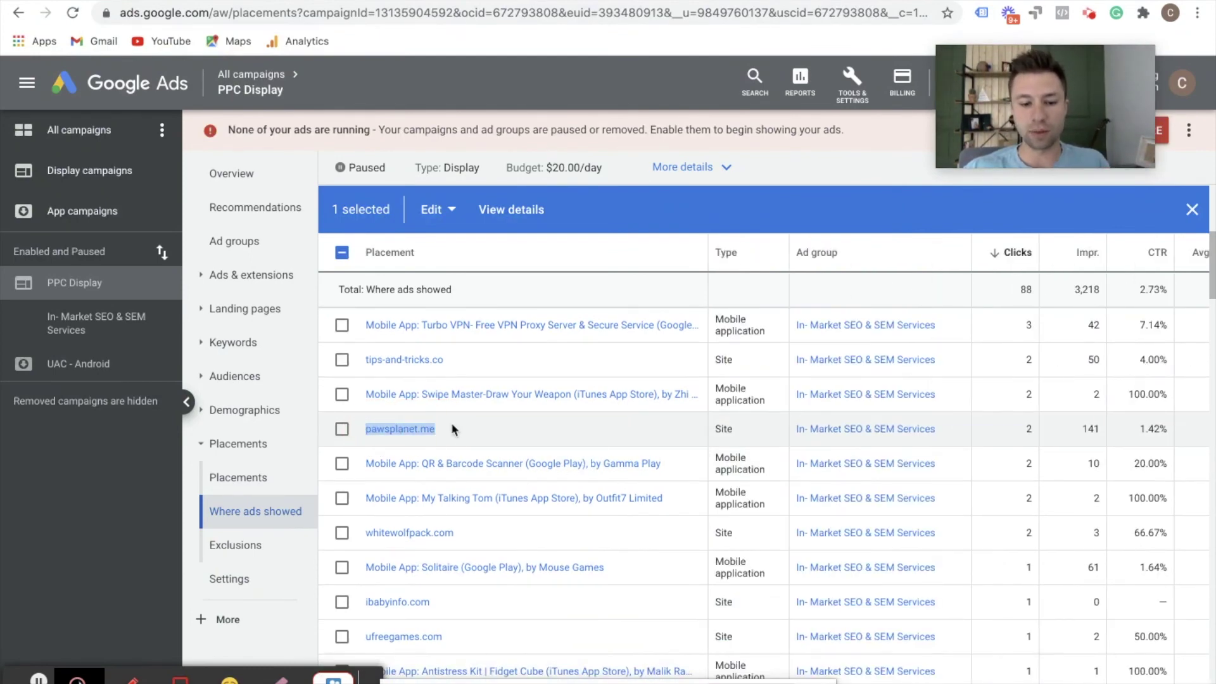
{"action": "key", "text": "ctrl+t"}
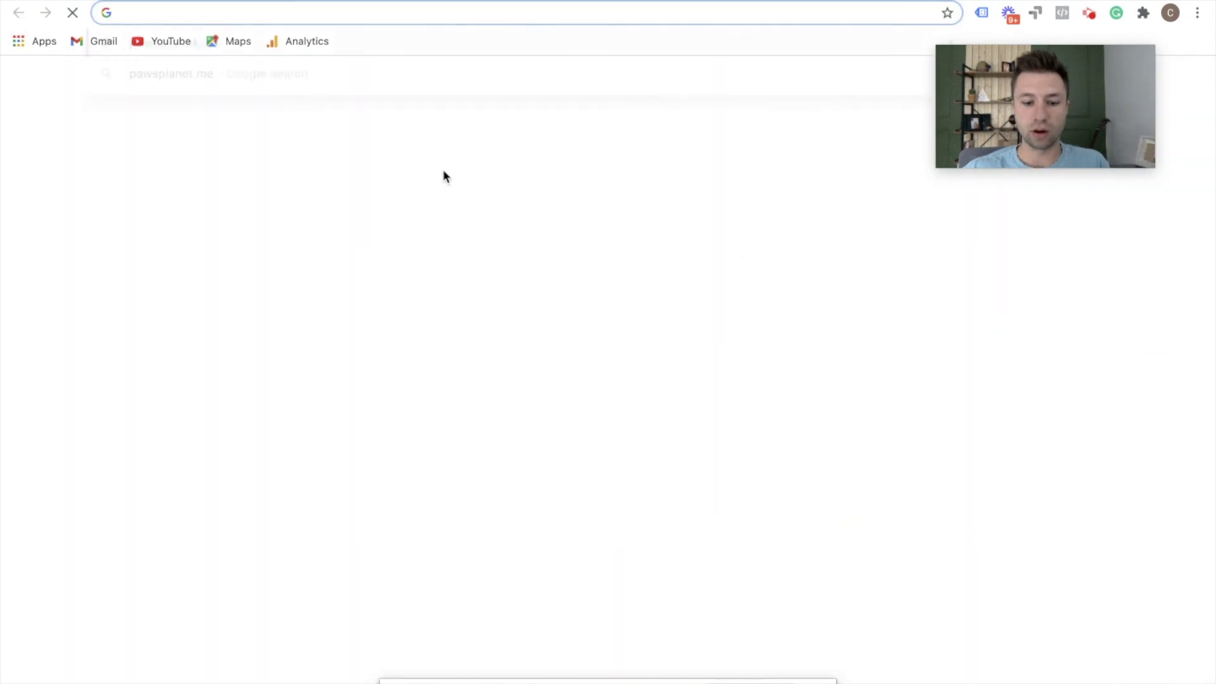
{"action": "key", "text": "ctrl+v"}
{"action": "key", "text": "Return"}
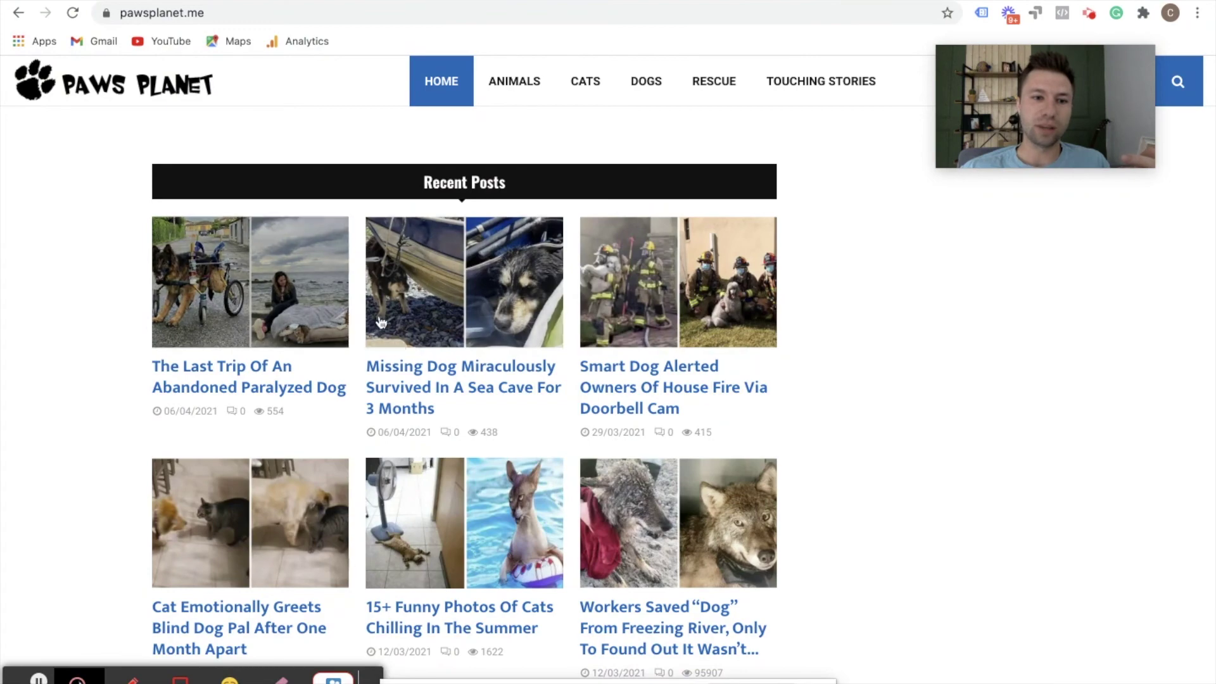
{"action": "scroll", "coordinate": [462, 353], "scroll_direction": "down", "scroll_amount": 9}
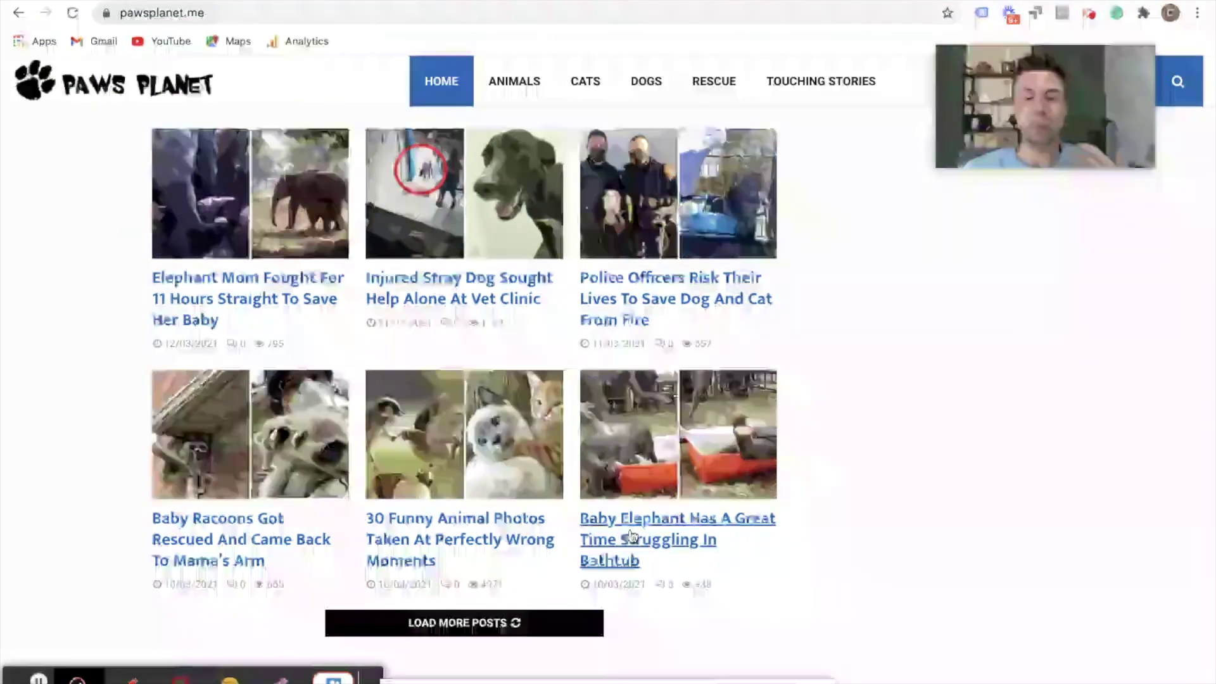
{"action": "scroll", "coordinate": [670, 433], "scroll_direction": "up", "scroll_amount": 10}
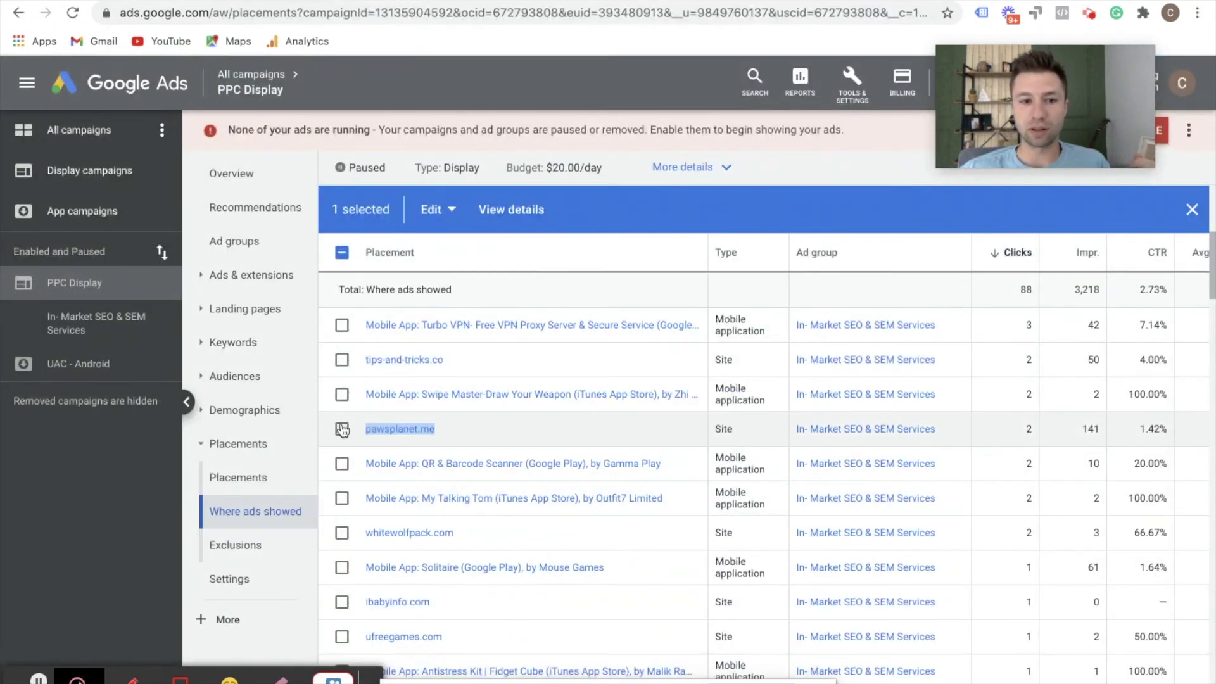
{"action": "left_click", "coordinate": [342, 429]}
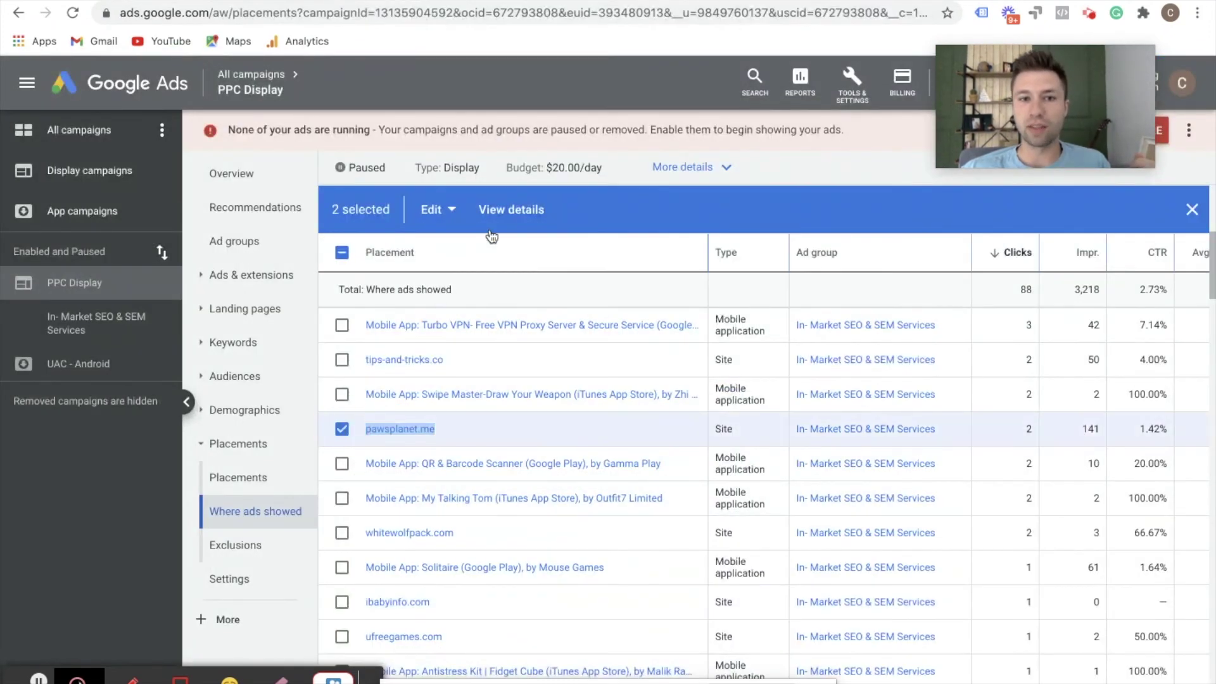
{"action": "left_click", "coordinate": [463, 211]}
{"action": "left_click", "coordinate": [342, 430]}
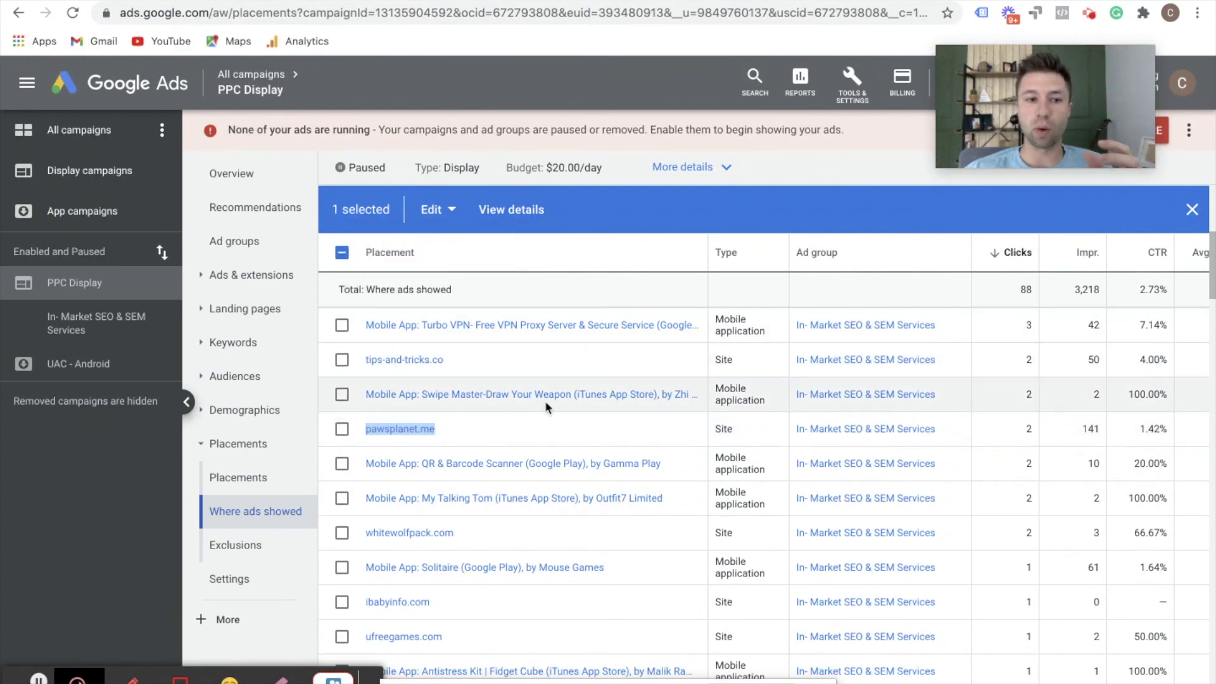
- Examine the average CPC, cost and conversion columns across the listed placements, including the totals
{"action": "scroll", "coordinate": [772, 480], "scroll_direction": "down", "scroll_amount": 3}
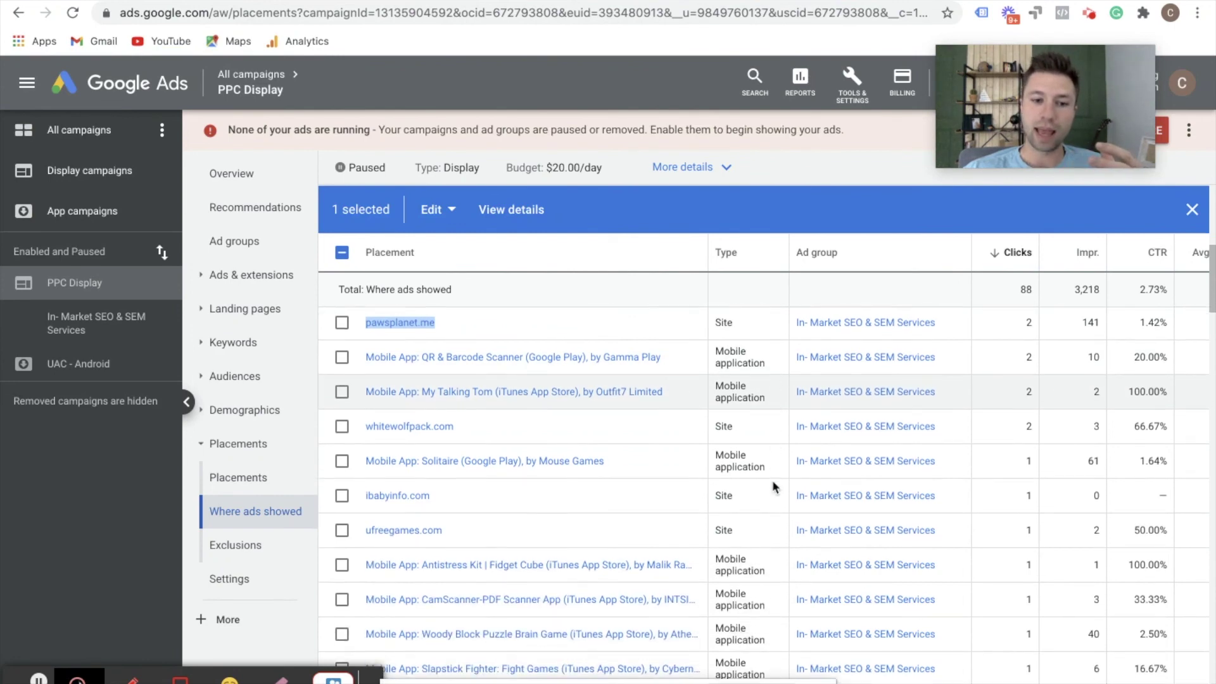
{"action": "scroll", "coordinate": [969, 402], "scroll_direction": "right", "scroll_amount": 2}
{"action": "scroll", "coordinate": [969, 402], "scroll_direction": "down", "scroll_amount": 1}
{"action": "scroll", "coordinate": [969, 401], "scroll_direction": "right", "scroll_amount": 2}
{"action": "scroll", "coordinate": [969, 401], "scroll_direction": "up", "scroll_amount": 5}
{"action": "scroll", "coordinate": [969, 402], "scroll_direction": "up", "scroll_amount": 2}
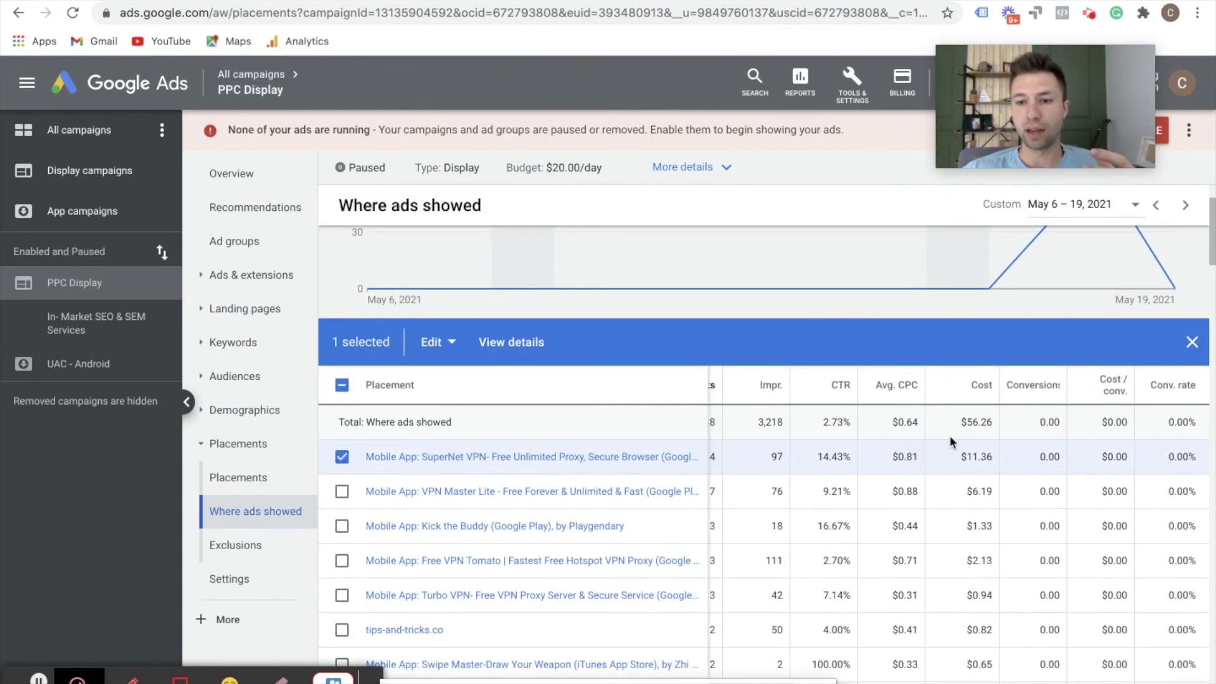
{"action": "scroll", "coordinate": [827, 488], "scroll_direction": "down", "scroll_amount": 1}
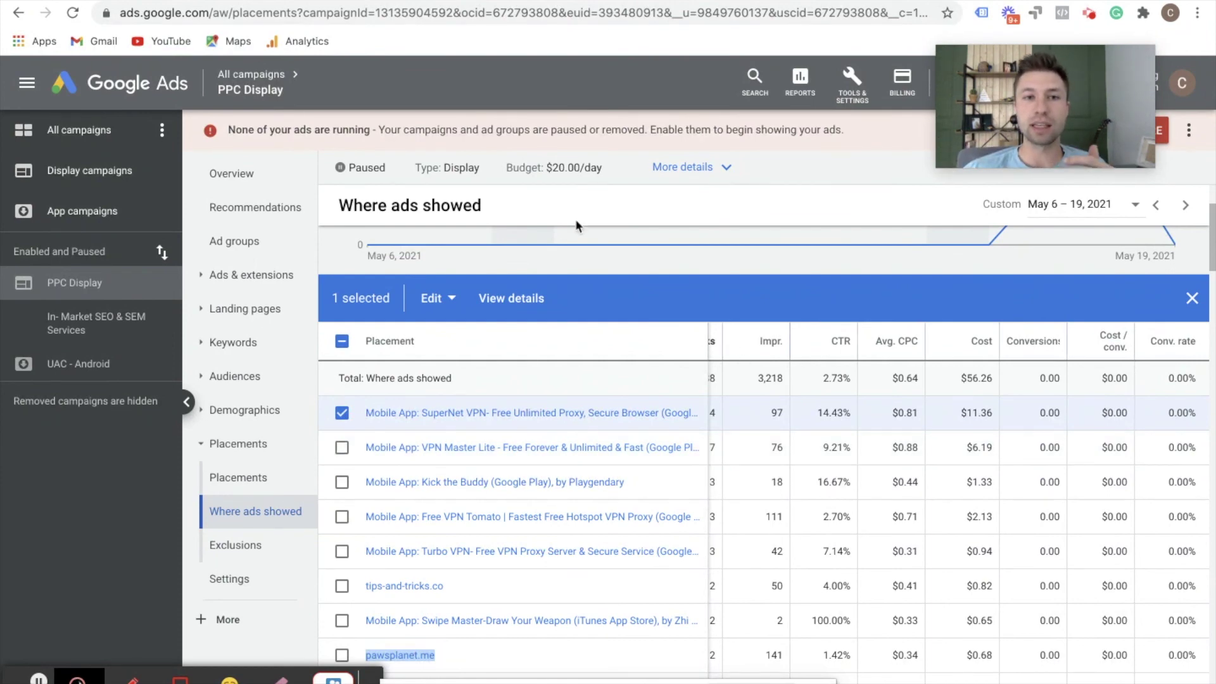
- Switch to the Negative Placements List in Google Sheets and look through its website and mobile app sheets
{"action": "key", "text": "ctrl+Tab"}
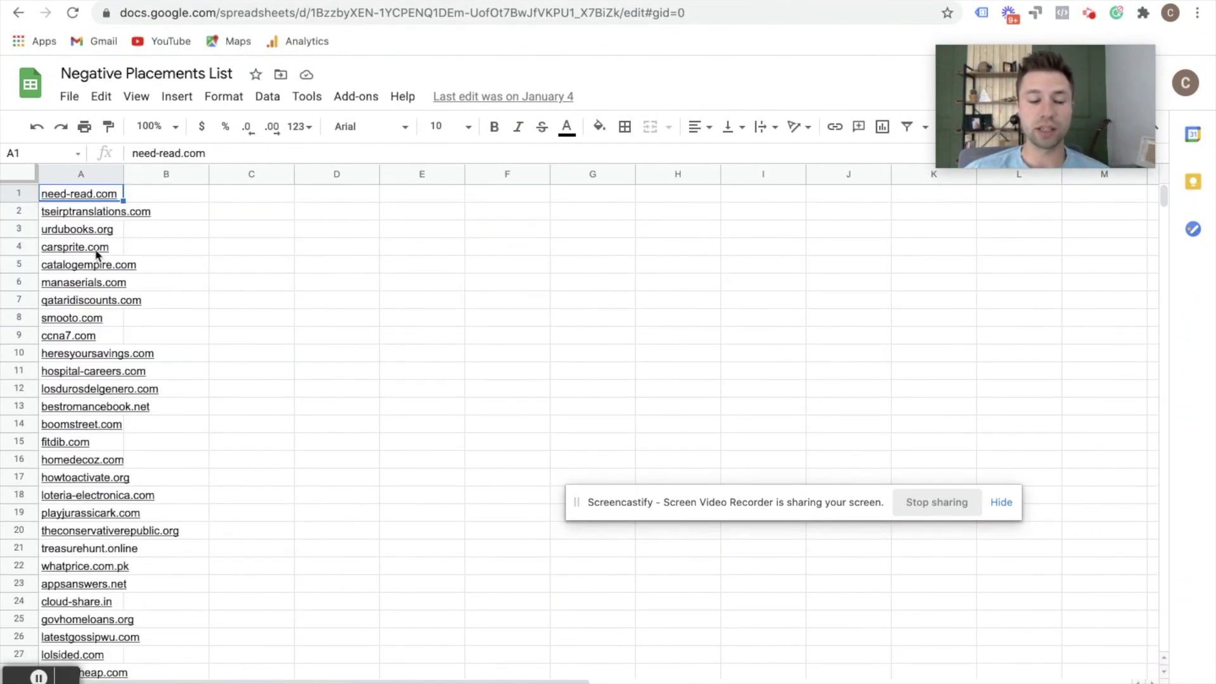
{"action": "scroll", "coordinate": [213, 412], "scroll_direction": "down", "scroll_amount": 1}
{"action": "scroll", "coordinate": [214, 412], "scroll_direction": "up", "scroll_amount": 1}
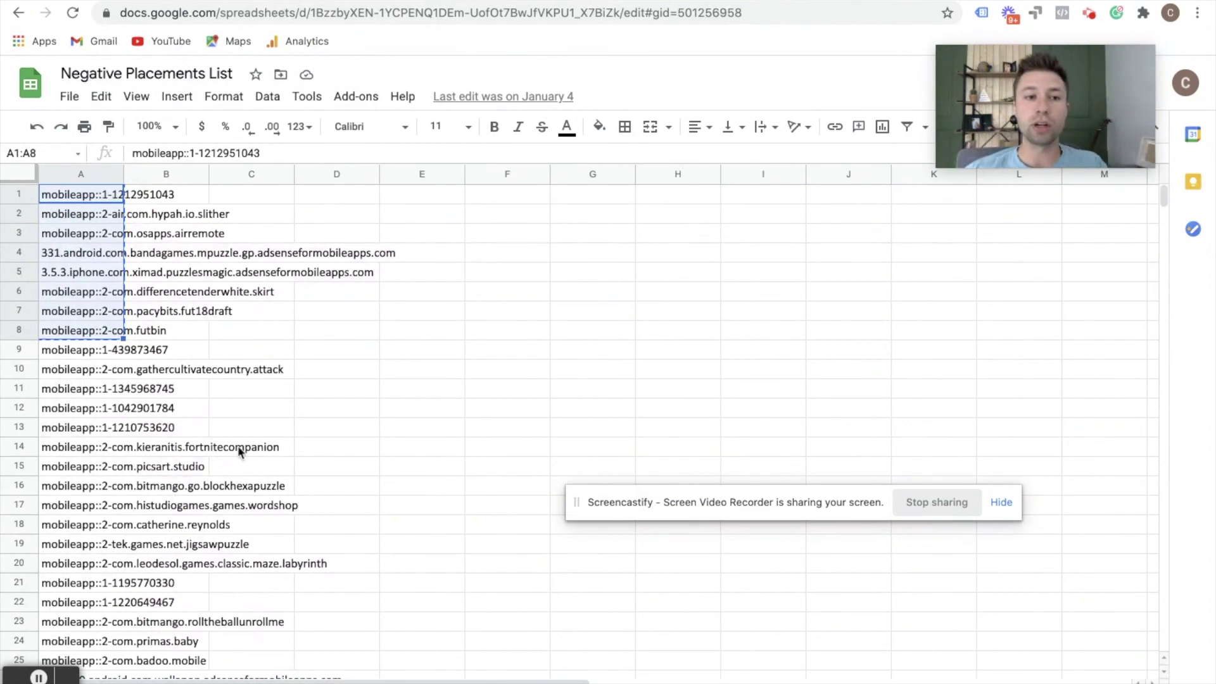
{"action": "left_click", "coordinate": [337, 413]}
{"action": "key", "text": "ctrl+shift+Page_Up"}
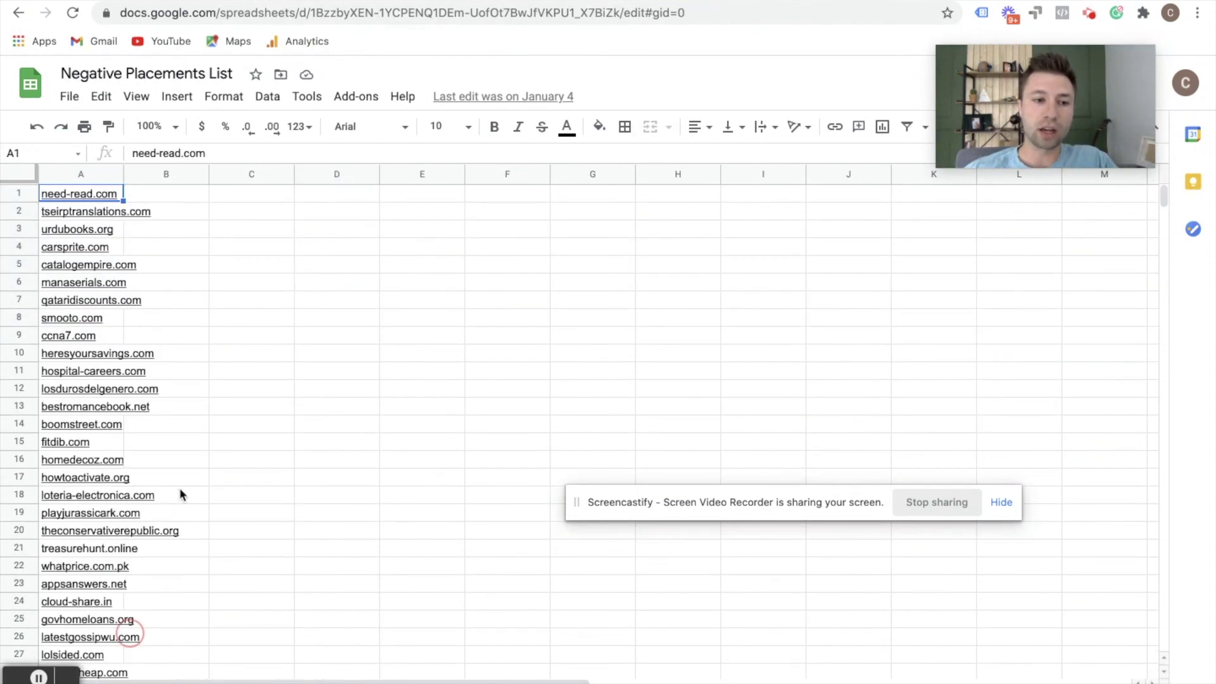
{"action": "left_click", "coordinate": [117, 264]}
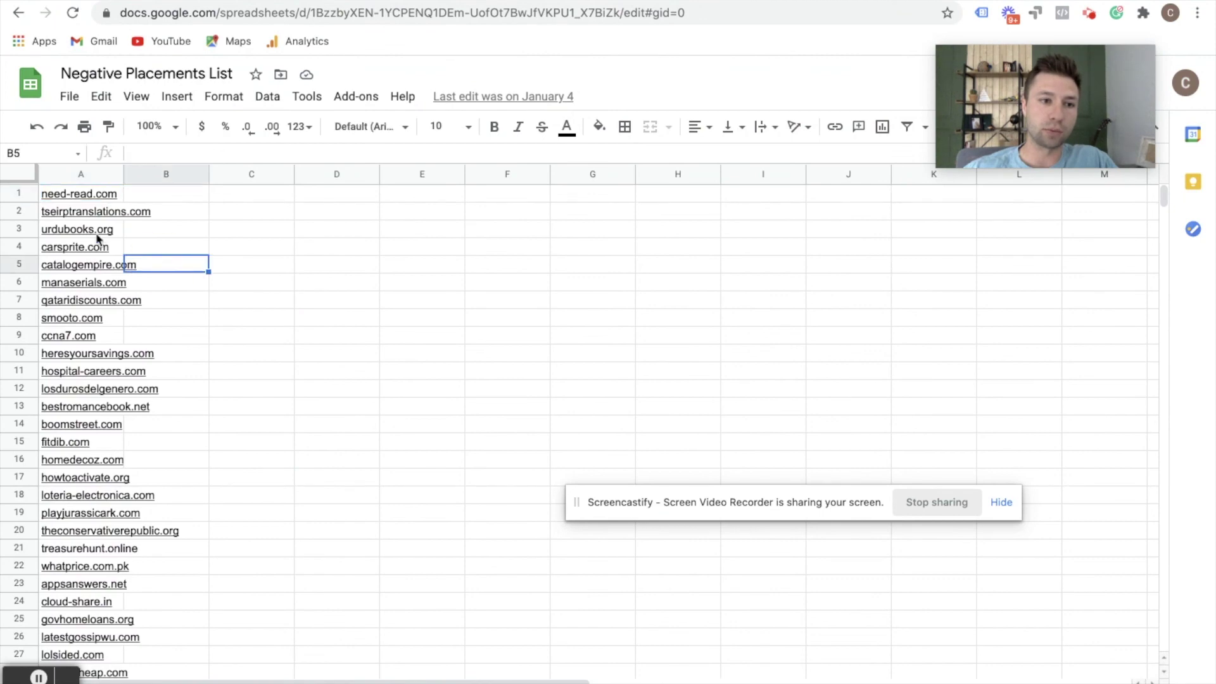
- Copy the websites in A18:A30 of the Negative Placements List, from loteria-electronica.com through autonews-mag.com
{"action": "left_click", "coordinate": [71, 198]}
{"action": "left_click_drag", "start_coordinate": [80, 297], "coordinate": [81, 535]}
{"action": "left_click", "coordinate": [196, 483]}
{"action": "scroll", "coordinate": [196, 484], "scroll_direction": "down", "scroll_amount": 1}
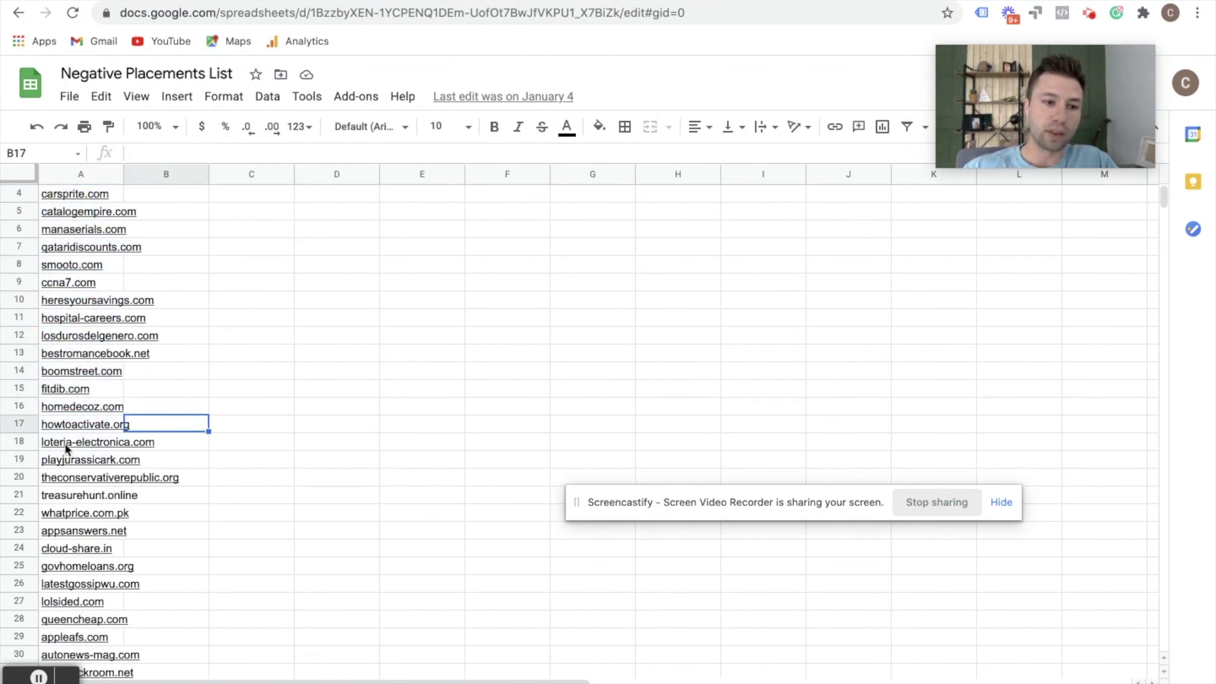
{"action": "left_click_drag", "start_coordinate": [64, 442], "coordinate": [80, 656]}
{"action": "key", "text": "ctrl+c"}
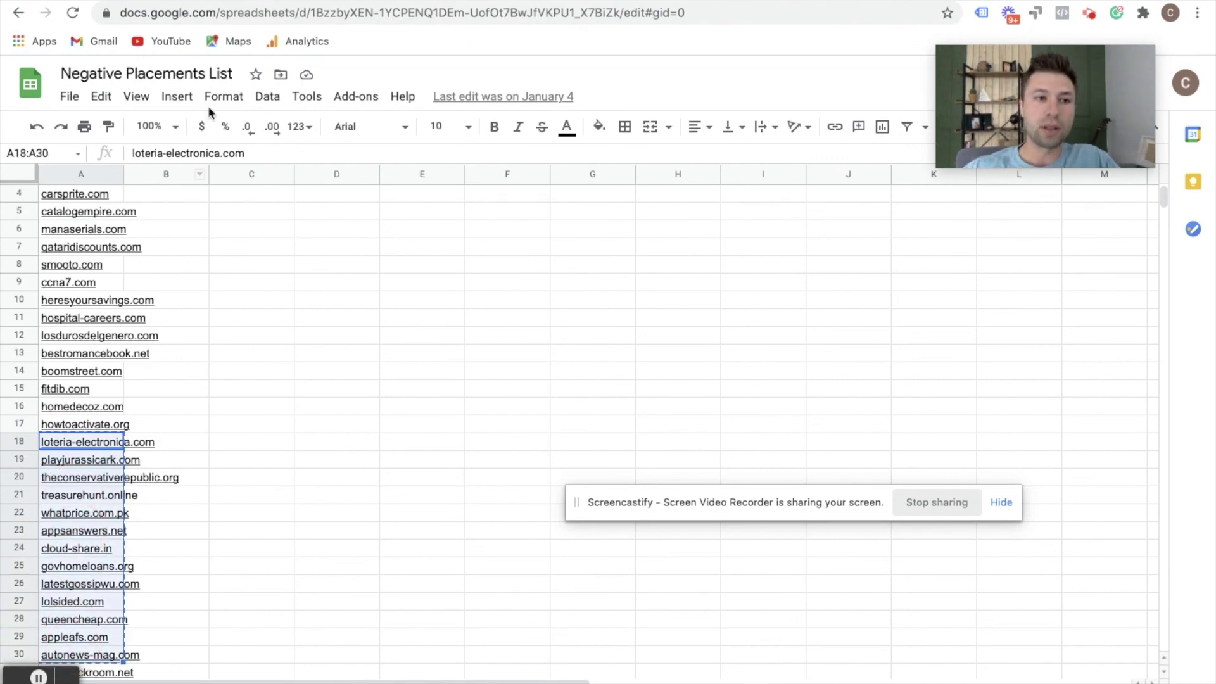
{"action": "left_click", "coordinate": [70, 99]}
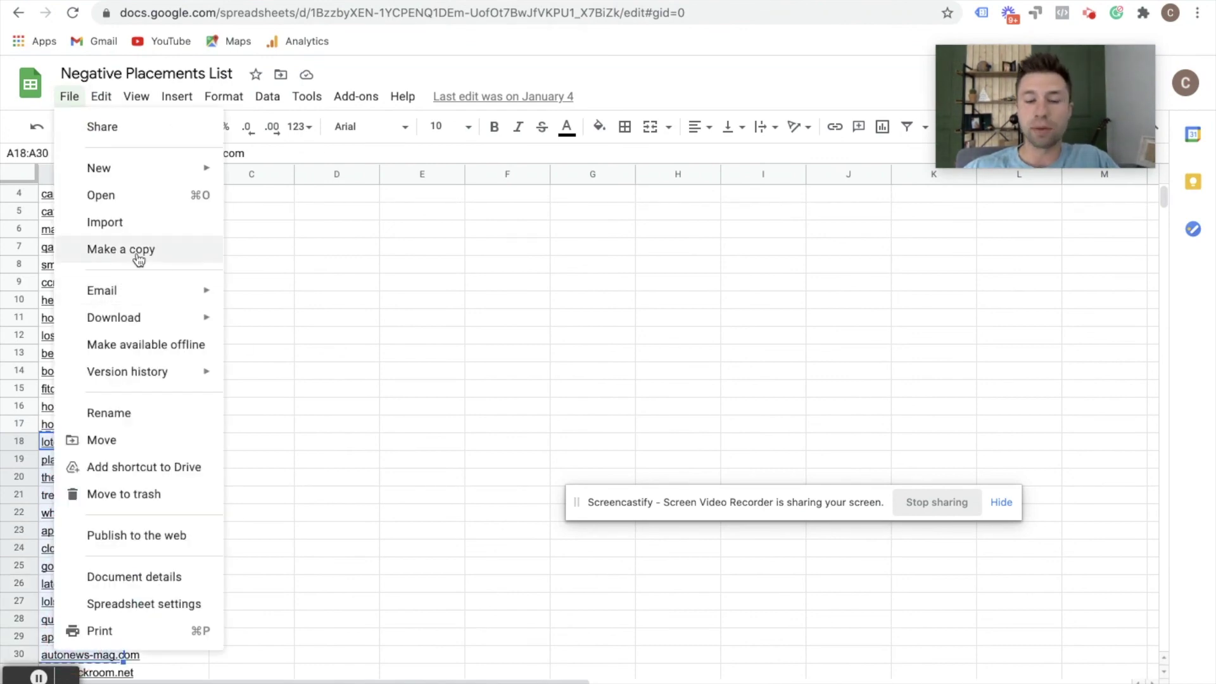
{"action": "left_click", "coordinate": [310, 304]}
{"action": "left_click_drag", "start_coordinate": [81, 443], "coordinate": [71, 654]}
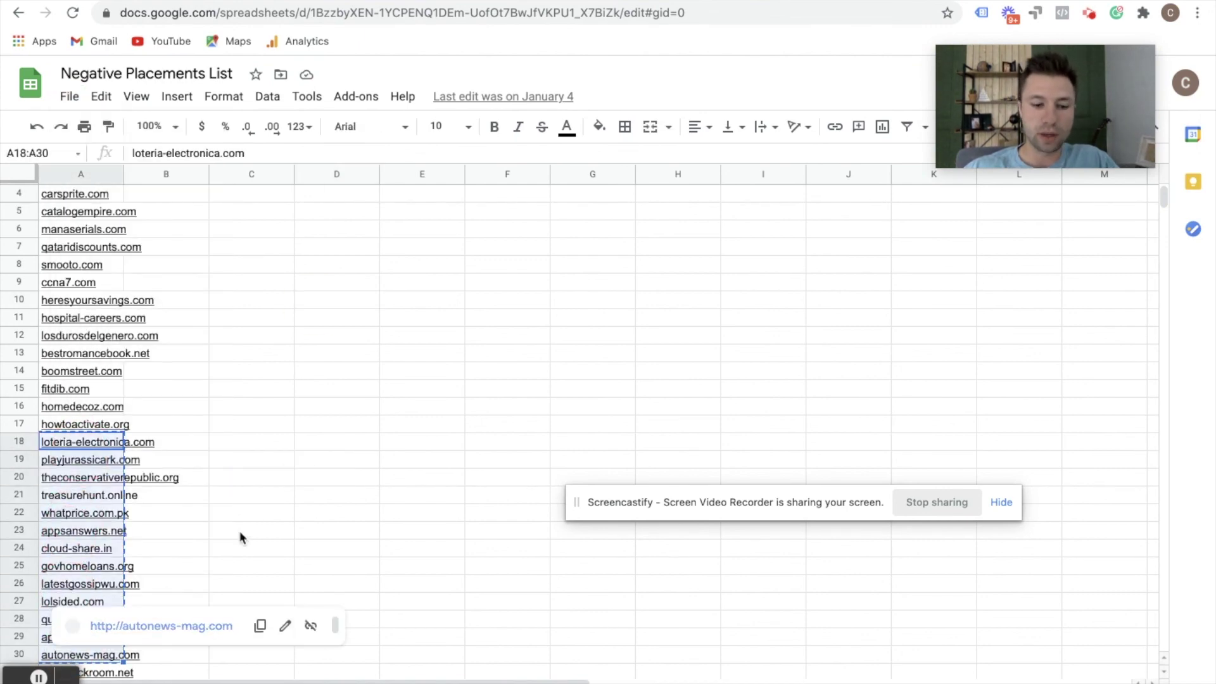
{"action": "key", "text": "ctrl+v"}
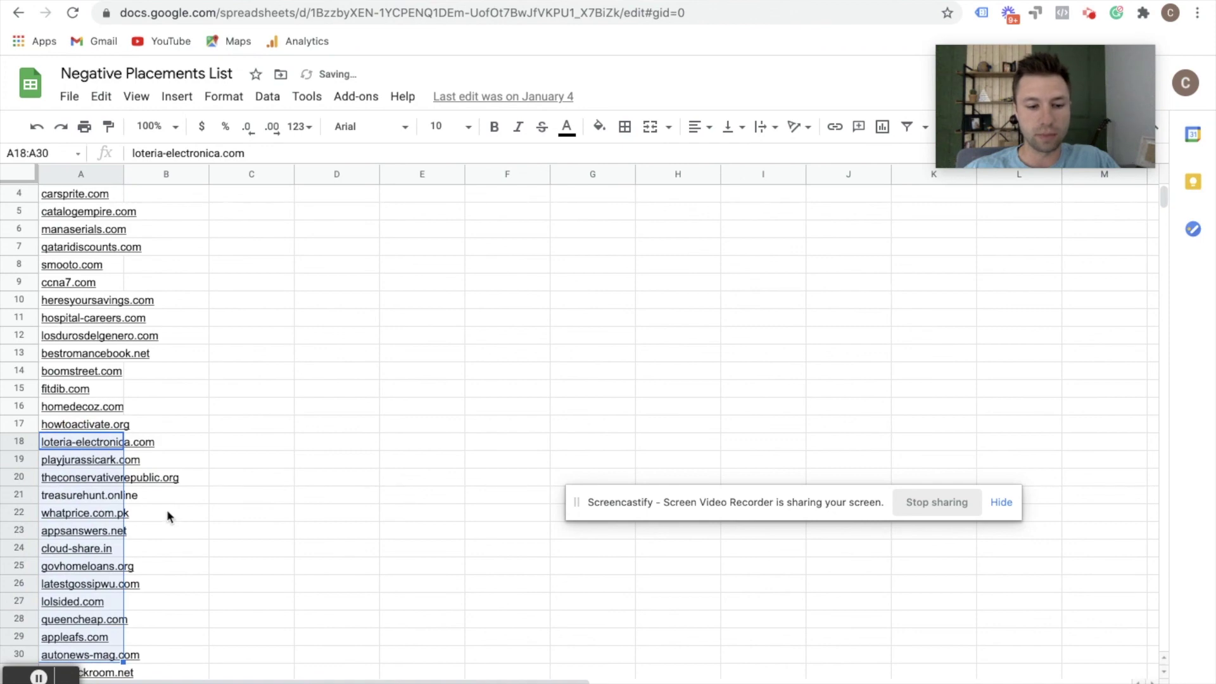
- Switch to Google Ads and start a new placement exclusion from the PPC Display campaign's Exclusions page
{"action": "key", "text": "ctrl+Tab"}
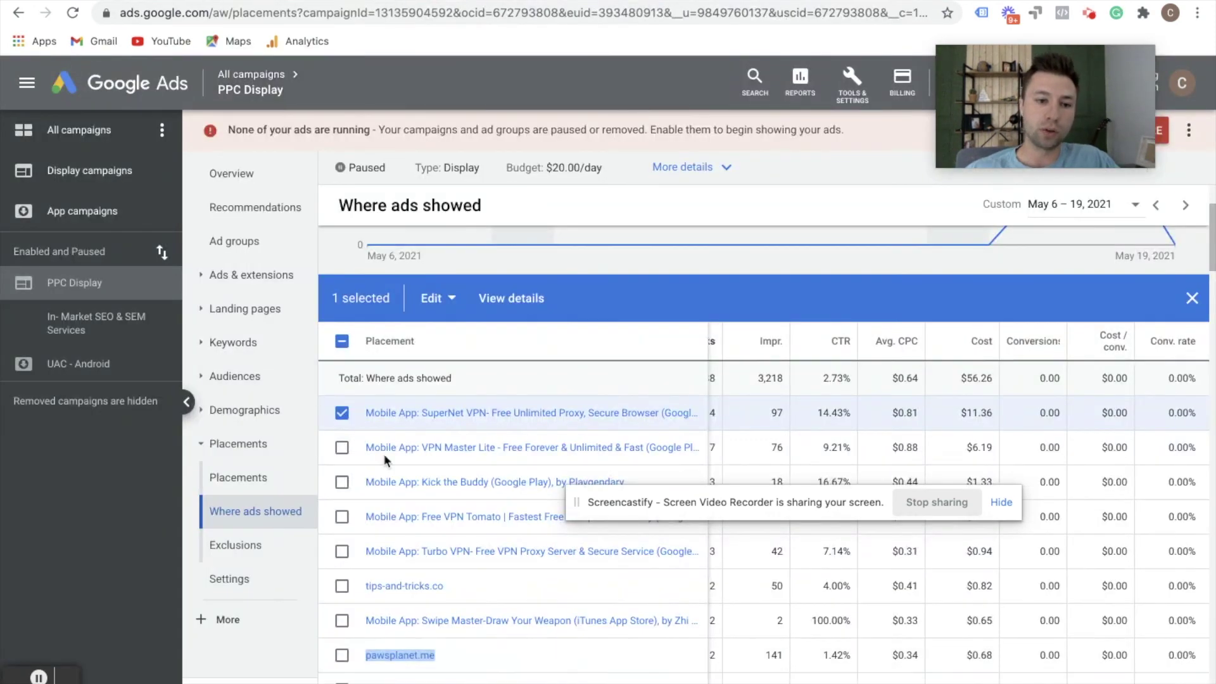
{"action": "left_click", "coordinate": [250, 545]}
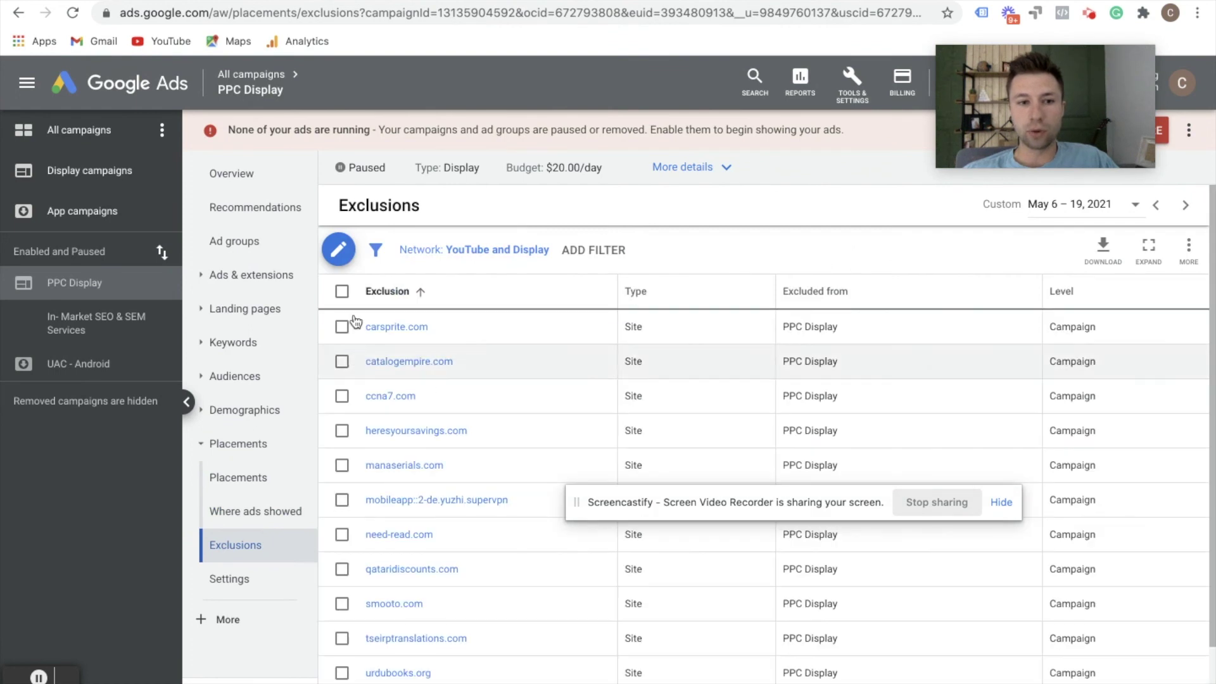
{"action": "left_click", "coordinate": [339, 250]}
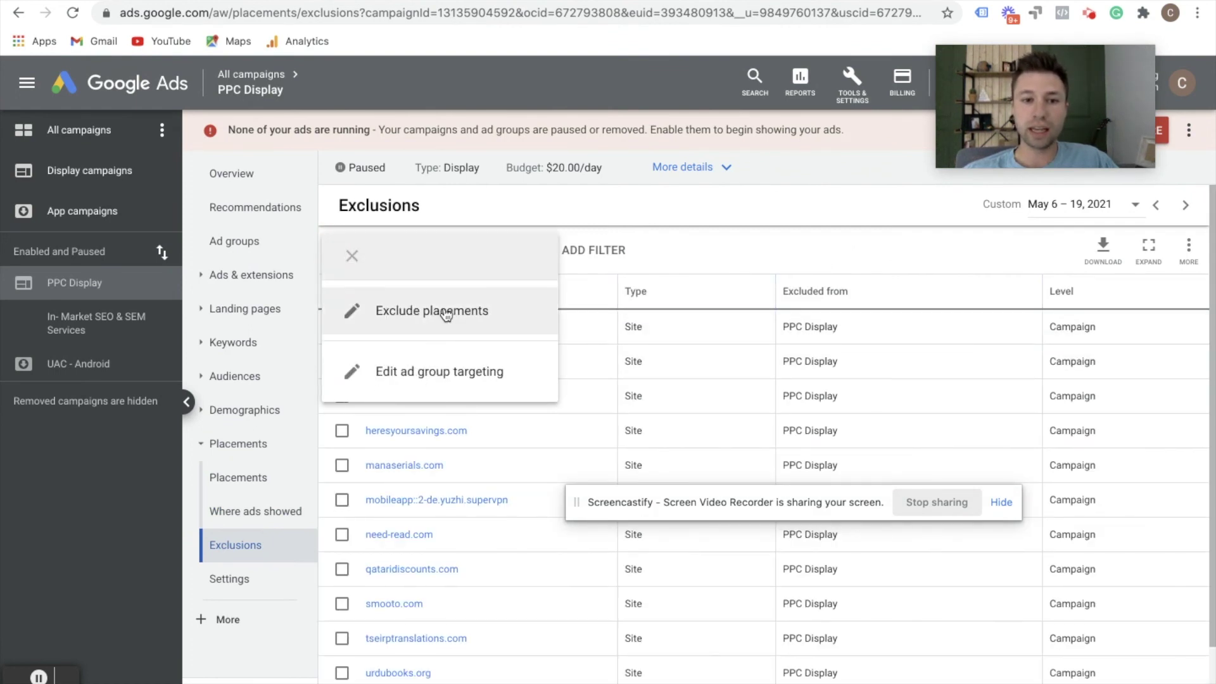
{"action": "left_click", "coordinate": [447, 313]}
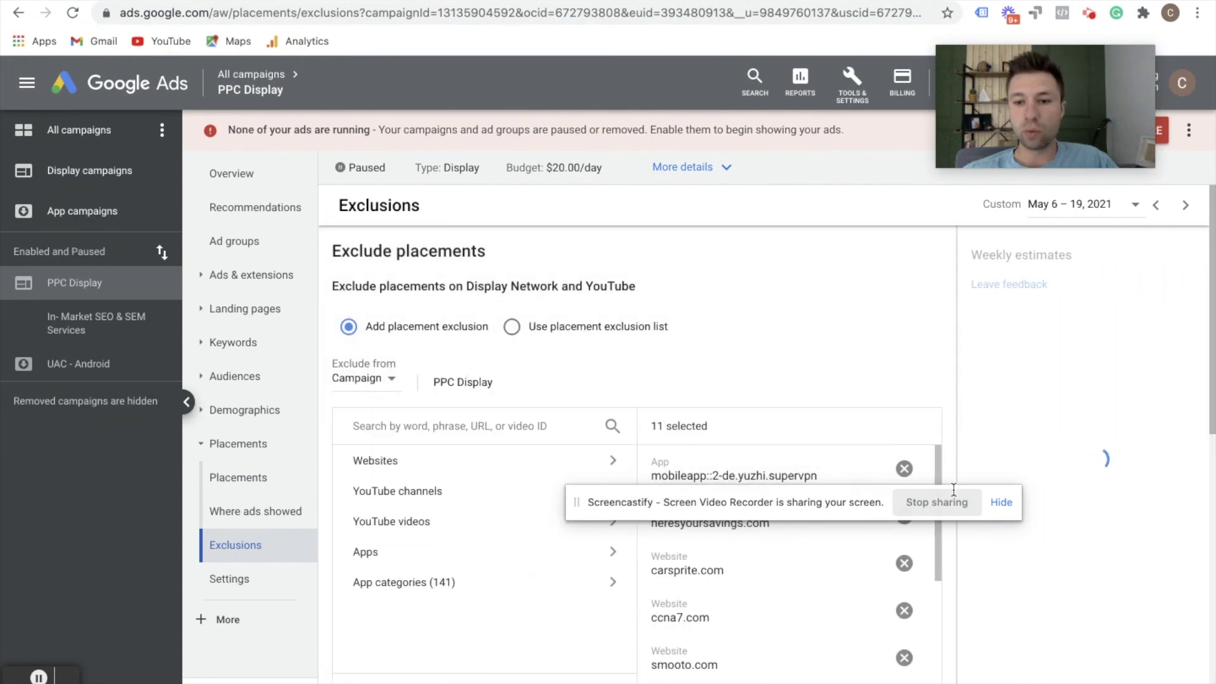
{"action": "left_click", "coordinate": [1001, 502]}
- Bulk-enter the 13 copied websites as placement exclusions for the PPC Display campaign and save them
{"action": "scroll", "coordinate": [538, 519], "scroll_direction": "down", "scroll_amount": 1}
{"action": "scroll", "coordinate": [526, 497], "scroll_direction": "down", "scroll_amount": 1}
{"action": "left_click", "coordinate": [614, 536]}
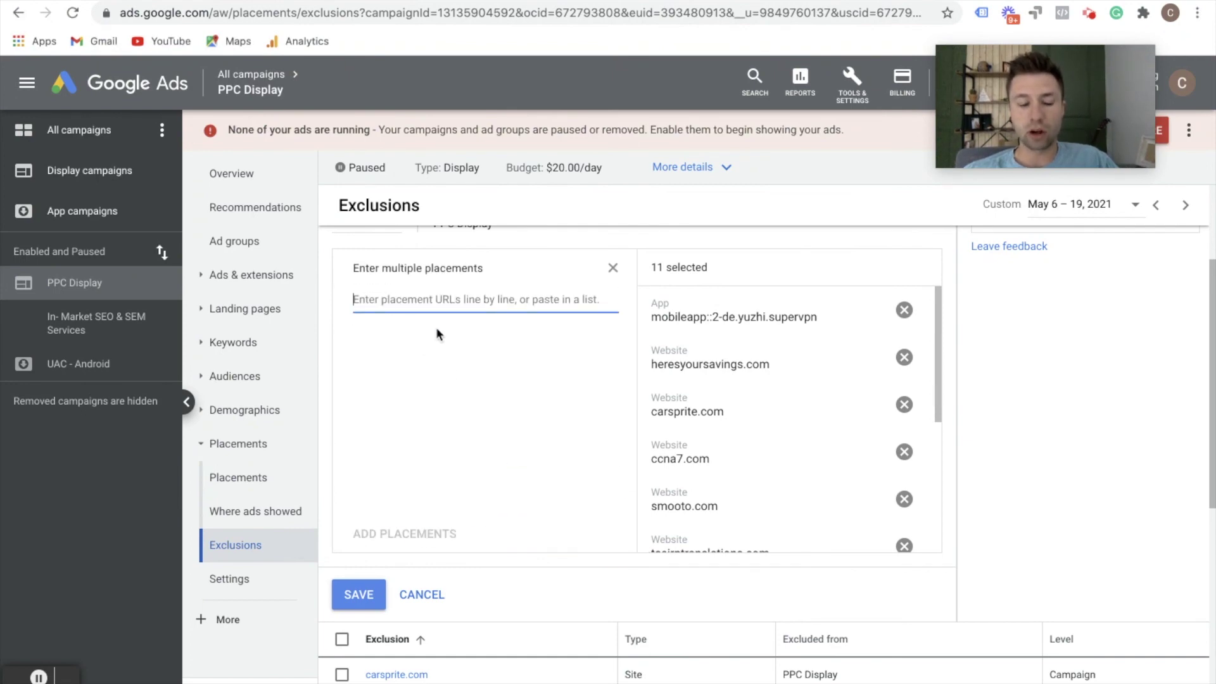
{"action": "key", "text": "ctrl+v"}
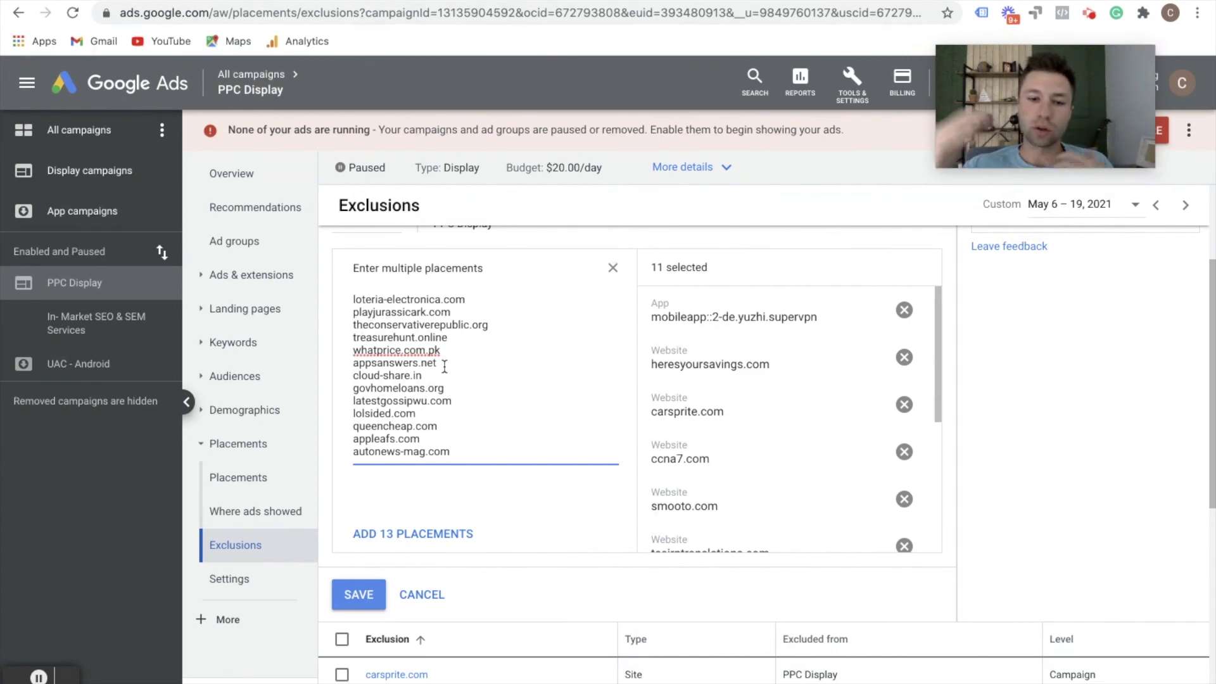
{"action": "left_click", "coordinate": [400, 538]}
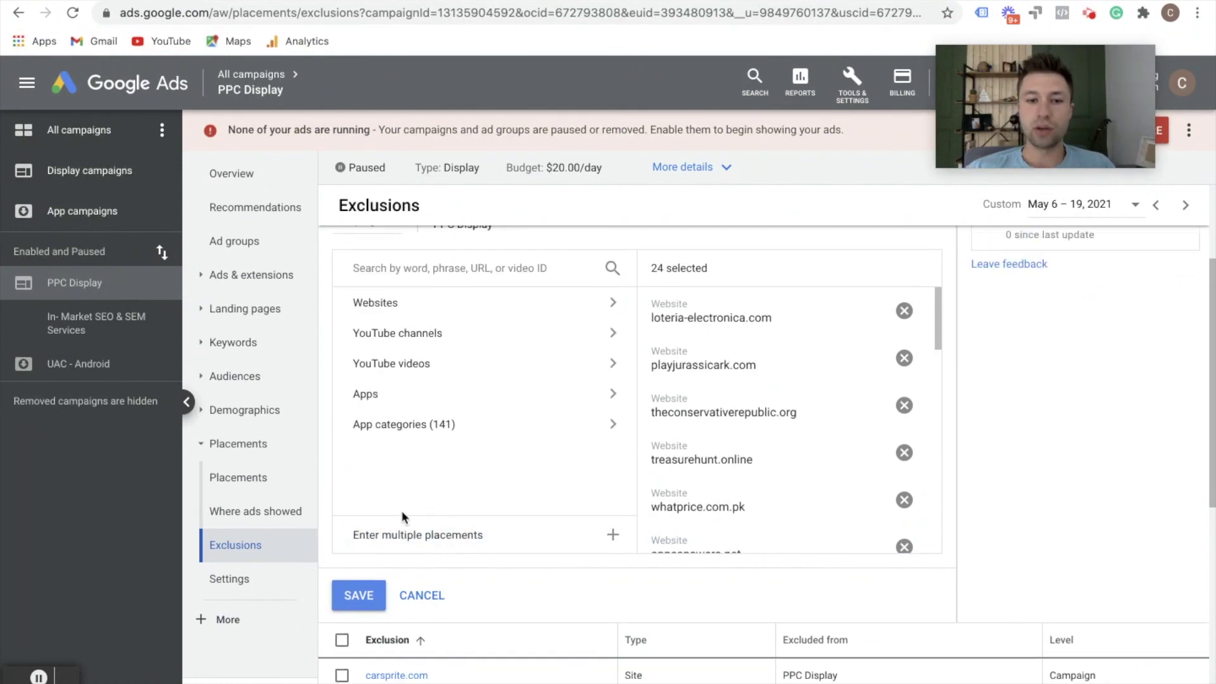
{"action": "left_click", "coordinate": [359, 596]}
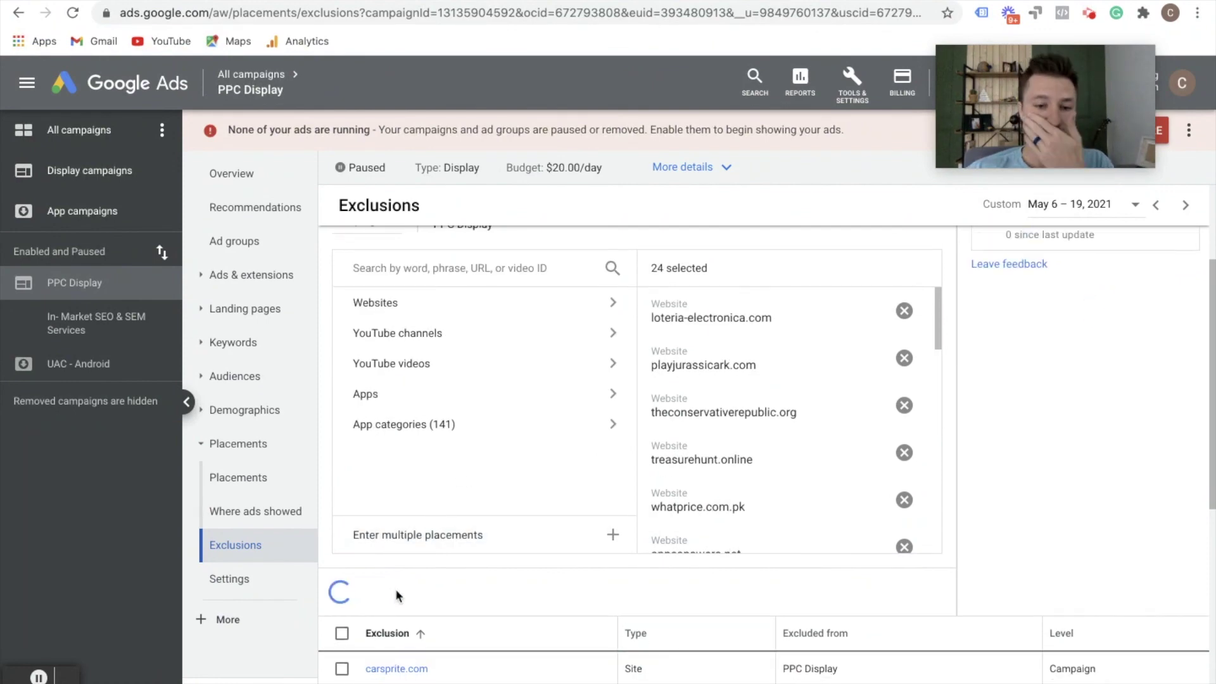
{"action": "scroll", "coordinate": [459, 466], "scroll_direction": "down", "scroll_amount": 1}
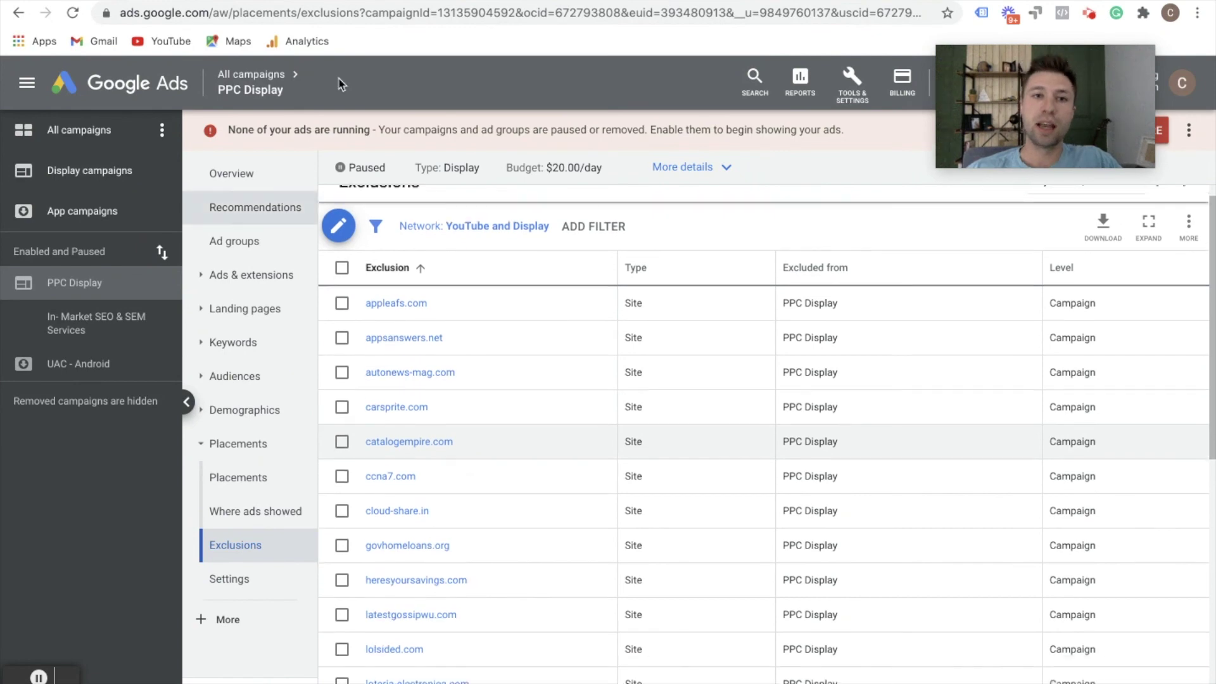
- Switch to the mobile app sheet of the Negative Placements List and copy the app placements in A1:A14
{"action": "key", "text": "ctrl+Tab"}
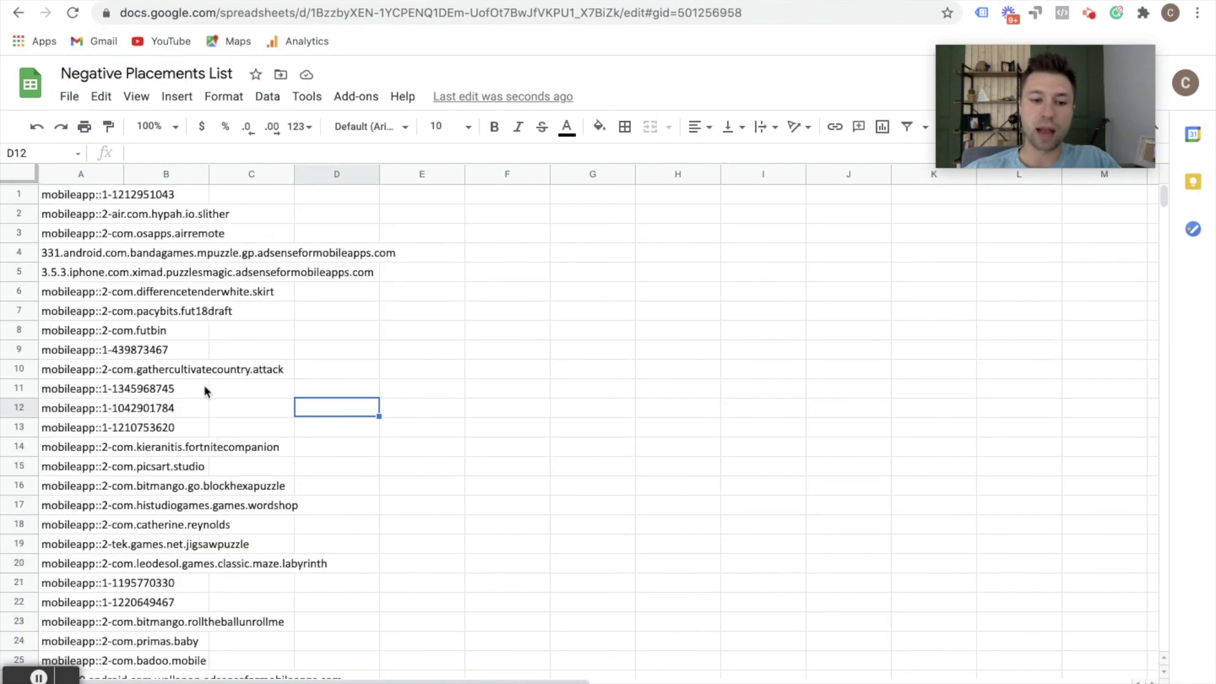
{"action": "left_click", "coordinate": [68, 198]}
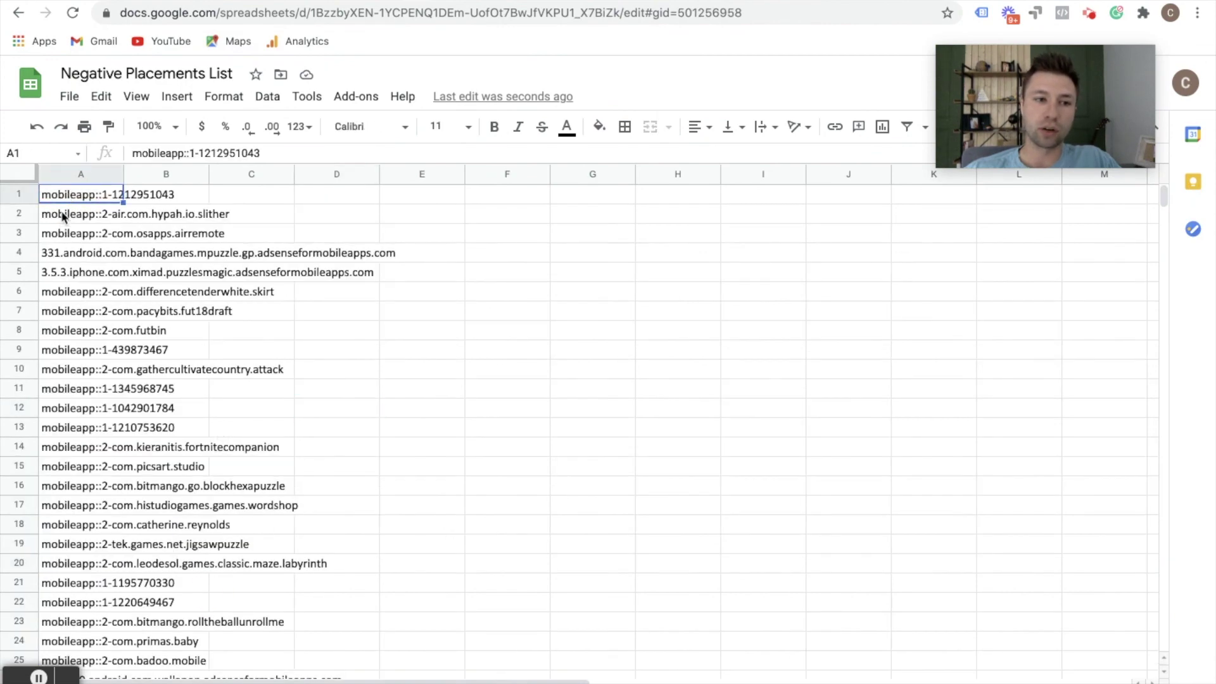
{"action": "left_click_drag", "start_coordinate": [68, 200], "coordinate": [135, 454]}
{"action": "key", "text": "ctrl+c"}
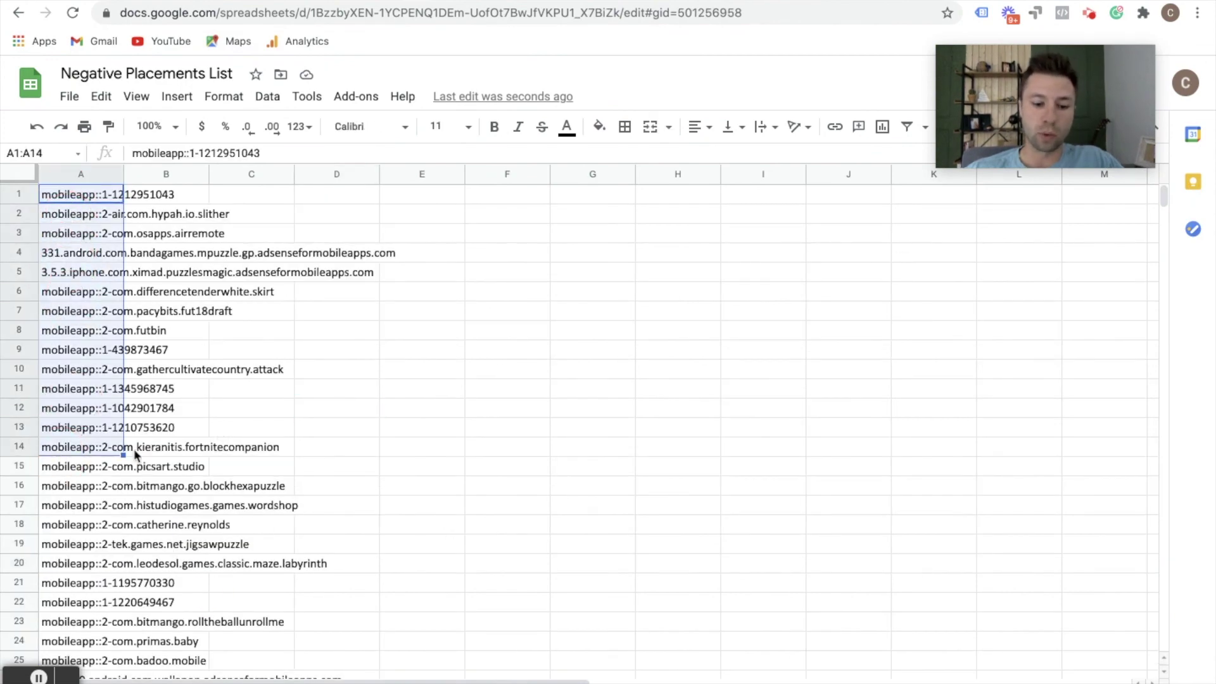
- Return to Google Ads and bulk-enter the 14 copied app placements as exclusions for the PPC Display campaign
{"action": "key", "text": "ctrl+Tab"}
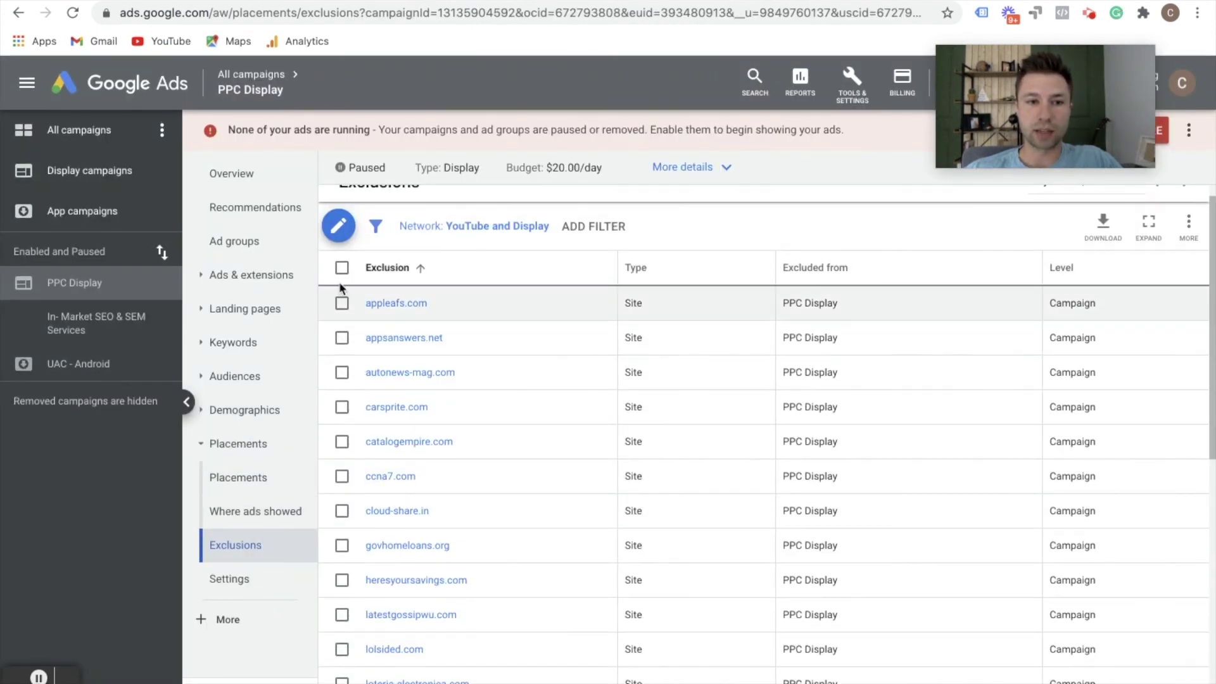
{"action": "left_click", "coordinate": [339, 228]}
{"action": "left_click", "coordinate": [423, 289]}
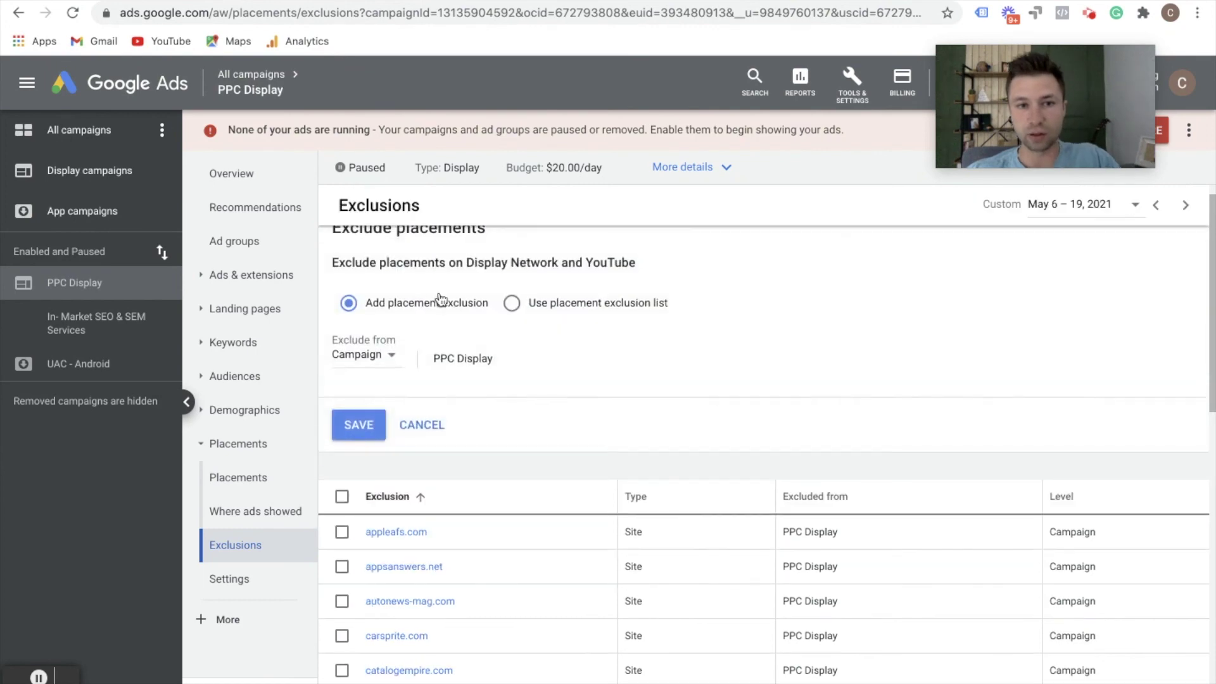
{"action": "scroll", "coordinate": [441, 554], "scroll_direction": "down", "scroll_amount": 2}
{"action": "scroll", "coordinate": [442, 555], "scroll_direction": "down", "scroll_amount": 1}
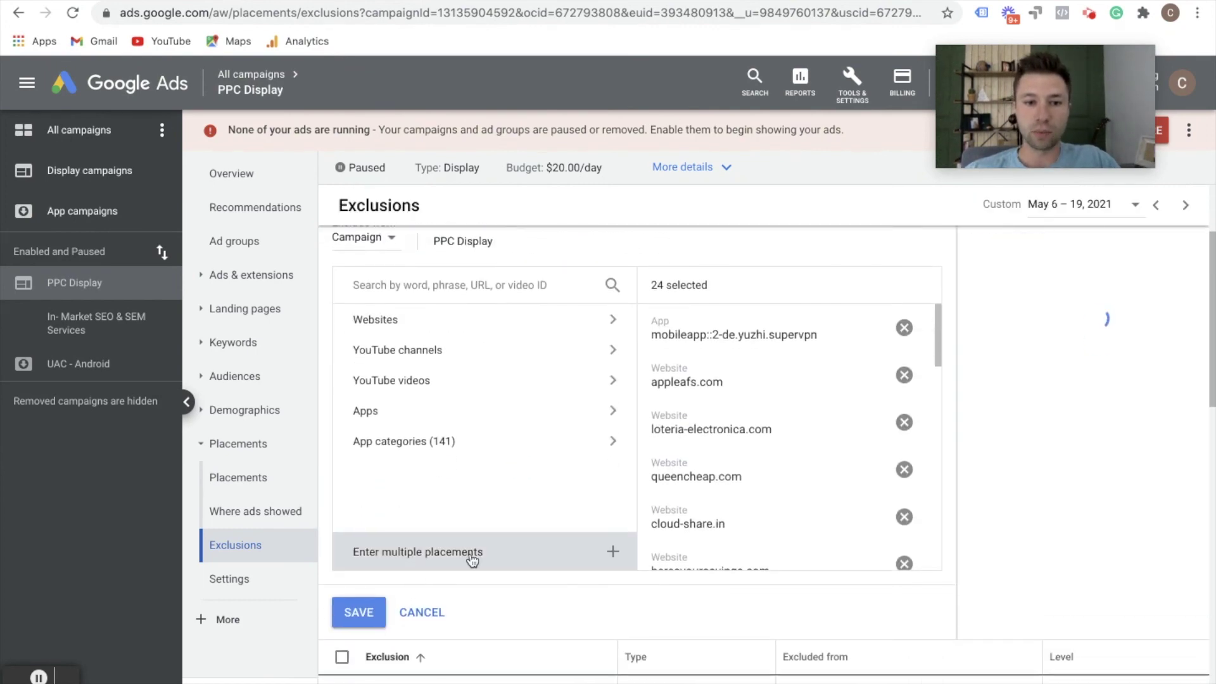
{"action": "left_click", "coordinate": [471, 556]}
{"action": "key", "text": "ctrl+v"}
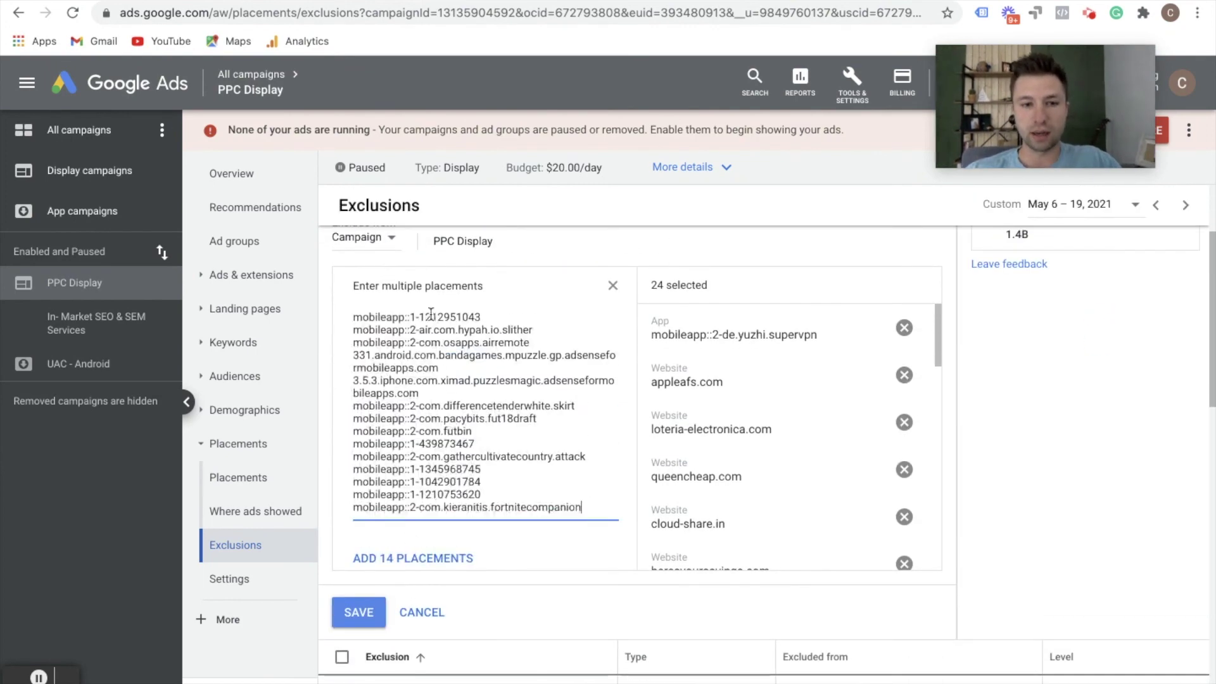
{"action": "left_click", "coordinate": [405, 557]}
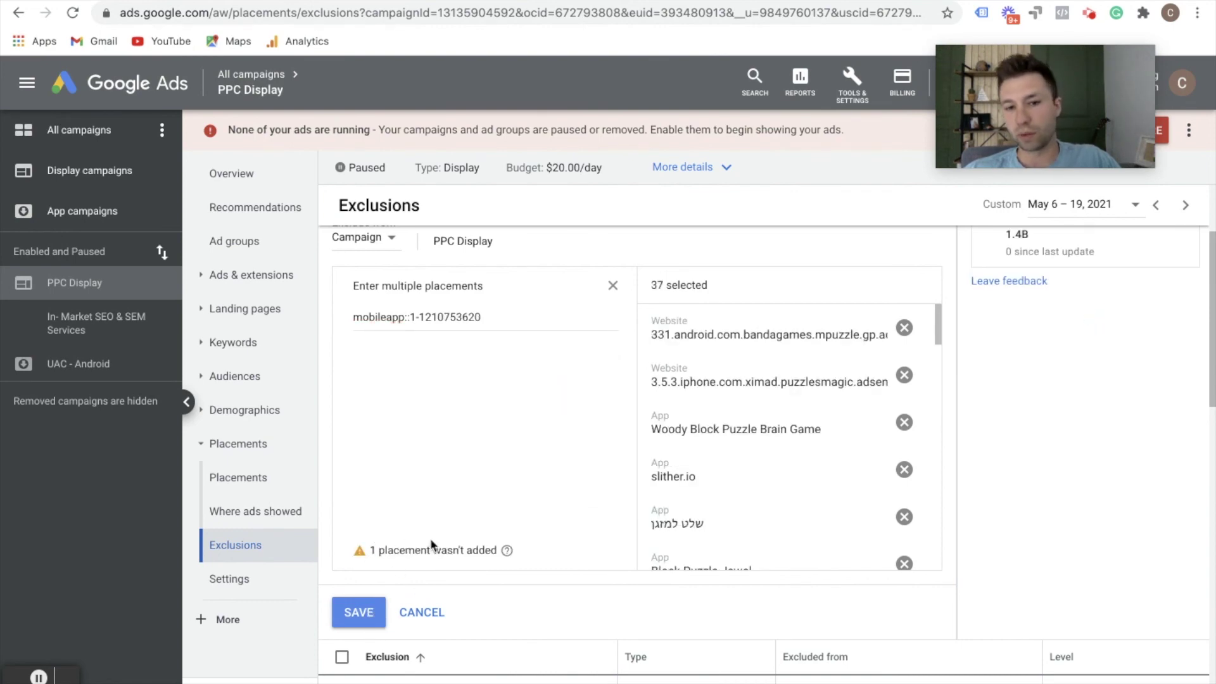
{"action": "scroll", "coordinate": [518, 482], "scroll_direction": "up", "scroll_amount": 1}
{"action": "left_click", "coordinate": [613, 340]}
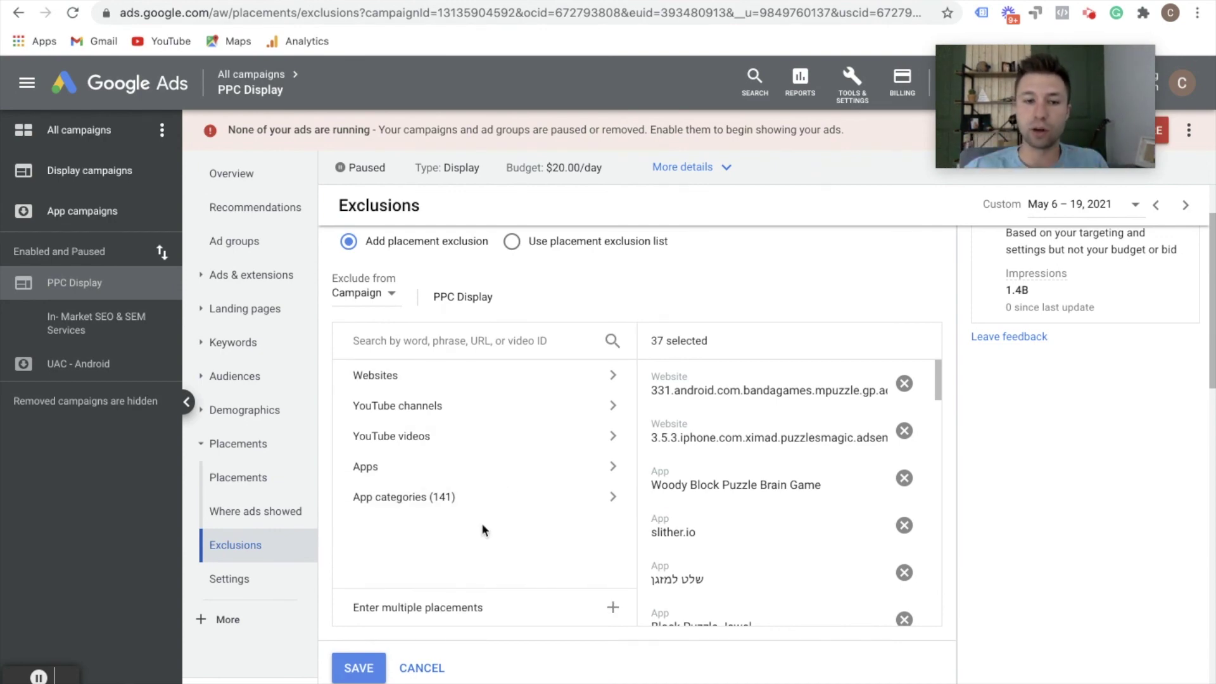
- Select the Apple App Store categories Book, Business, Catalogs, Education and Entertainment for exclusion
{"action": "left_click", "coordinate": [556, 463]}
{"action": "left_click", "coordinate": [366, 379]}
{"action": "left_click", "coordinate": [478, 496]}
{"action": "left_click", "coordinate": [461, 406]}
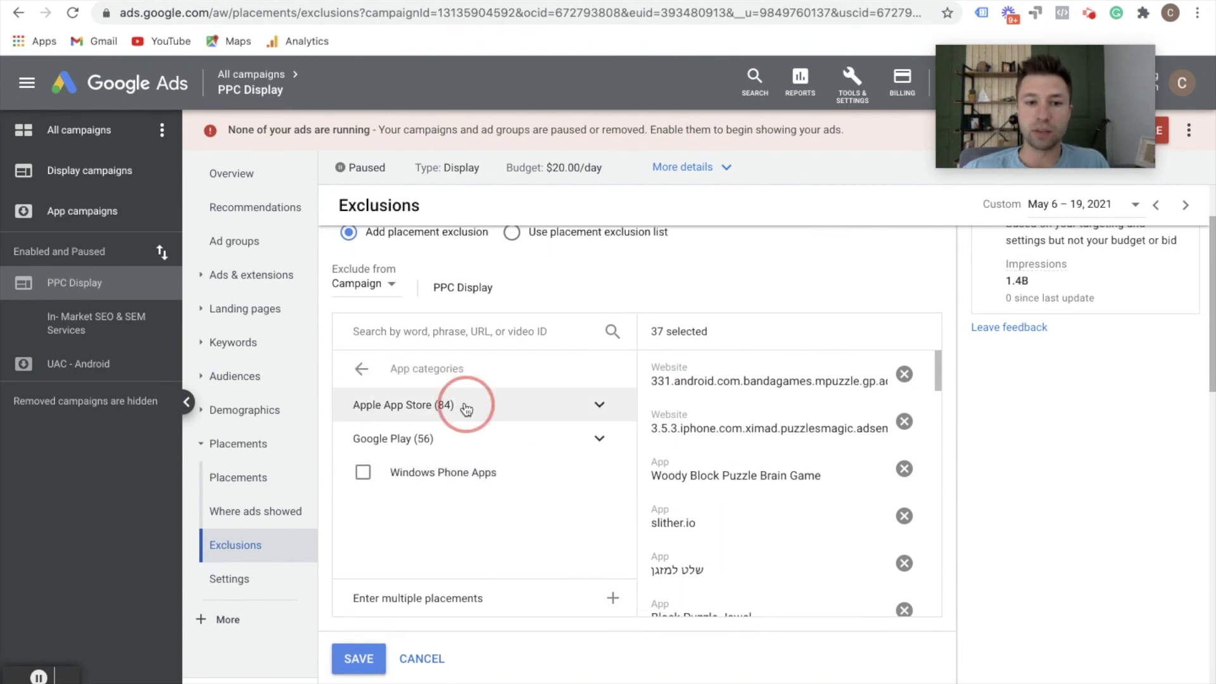
{"action": "left_click", "coordinate": [396, 438]}
{"action": "left_click", "coordinate": [398, 474]}
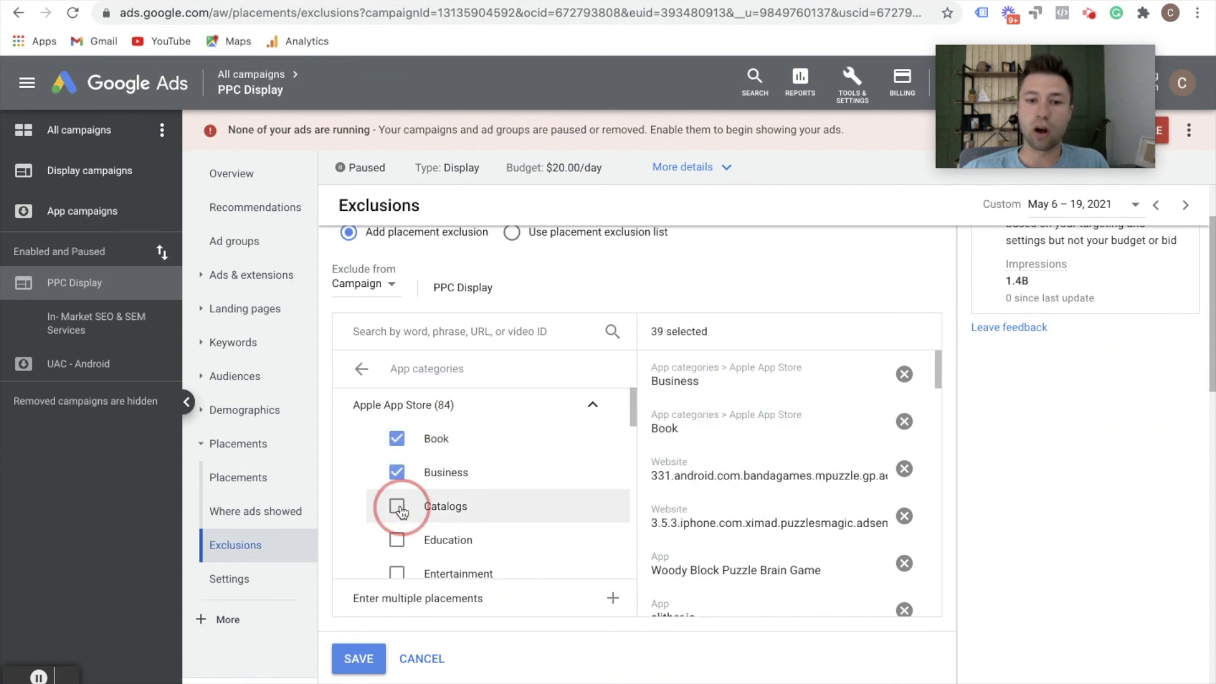
{"action": "left_click", "coordinate": [397, 506]}
{"action": "left_click", "coordinate": [397, 540]}
{"action": "scroll", "coordinate": [398, 519], "scroll_direction": "down", "scroll_amount": 2}
{"action": "left_click", "coordinate": [397, 514]}
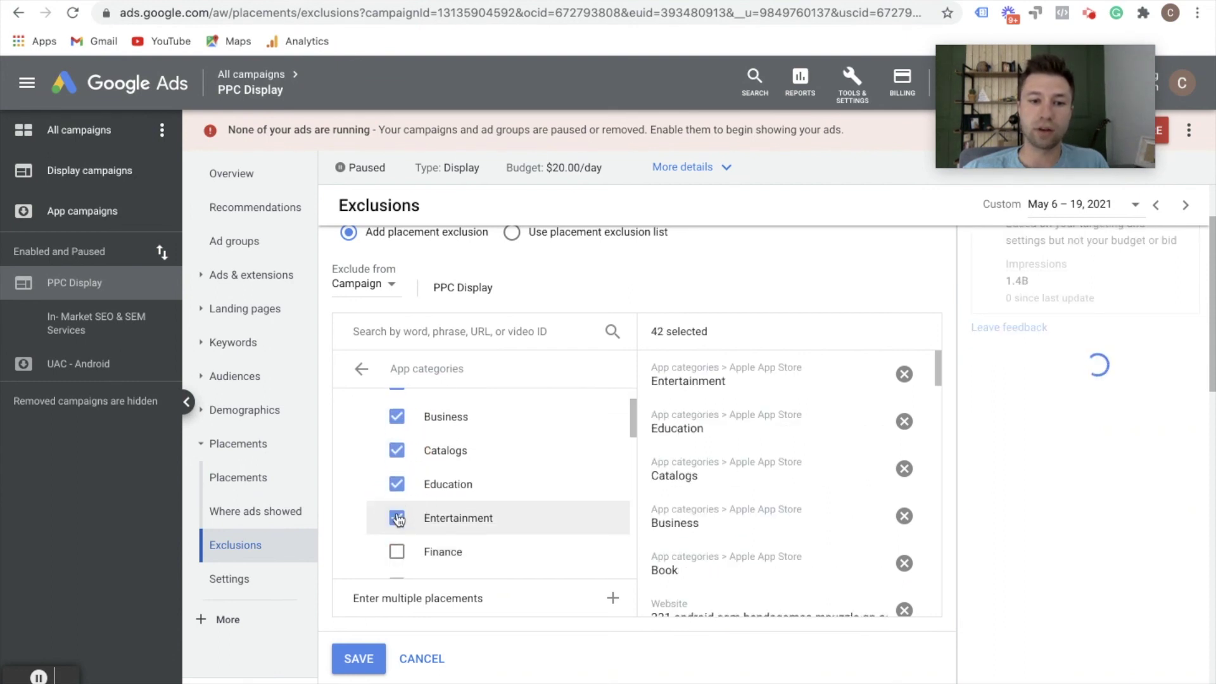
- Add the Apple App Store categories Finance, Food & Drink, Health & Fitness and Lifestyle to the exclusions
{"action": "scroll", "coordinate": [398, 510], "scroll_direction": "down", "scroll_amount": 3}
{"action": "left_click", "coordinate": [397, 471]}
{"action": "left_click", "coordinate": [397, 505]}
{"action": "scroll", "coordinate": [399, 500], "scroll_direction": "down", "scroll_amount": 4}
{"action": "left_click", "coordinate": [397, 479]}
{"action": "left_click", "coordinate": [397, 445]}
- Add the Apple App Store categories Medical, Music, Navigation and News to the exclusions and save all placement exclusions
{"action": "scroll", "coordinate": [399, 456], "scroll_direction": "down", "scroll_amount": 3}
{"action": "left_click", "coordinate": [397, 472]}
{"action": "left_click", "coordinate": [396, 505]}
{"action": "left_click", "coordinate": [396, 539]}
{"action": "scroll", "coordinate": [398, 553], "scroll_direction": "down", "scroll_amount": 2}
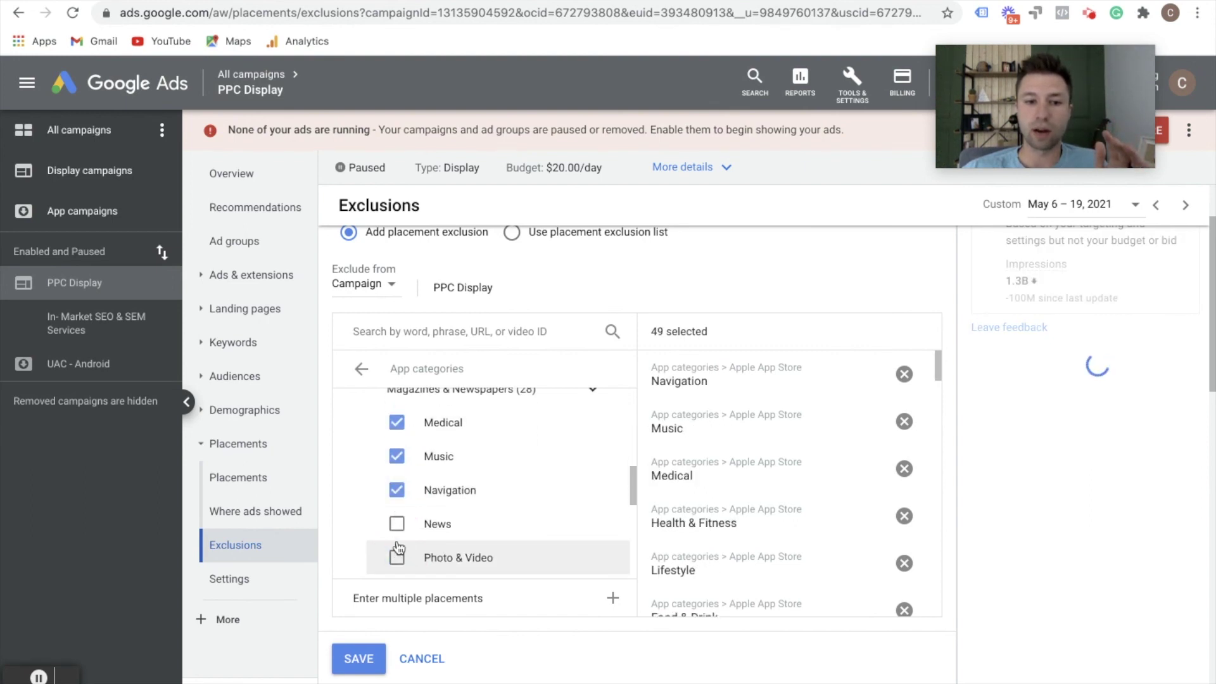
{"action": "left_click", "coordinate": [396, 524]}
{"action": "left_click", "coordinate": [362, 657]}
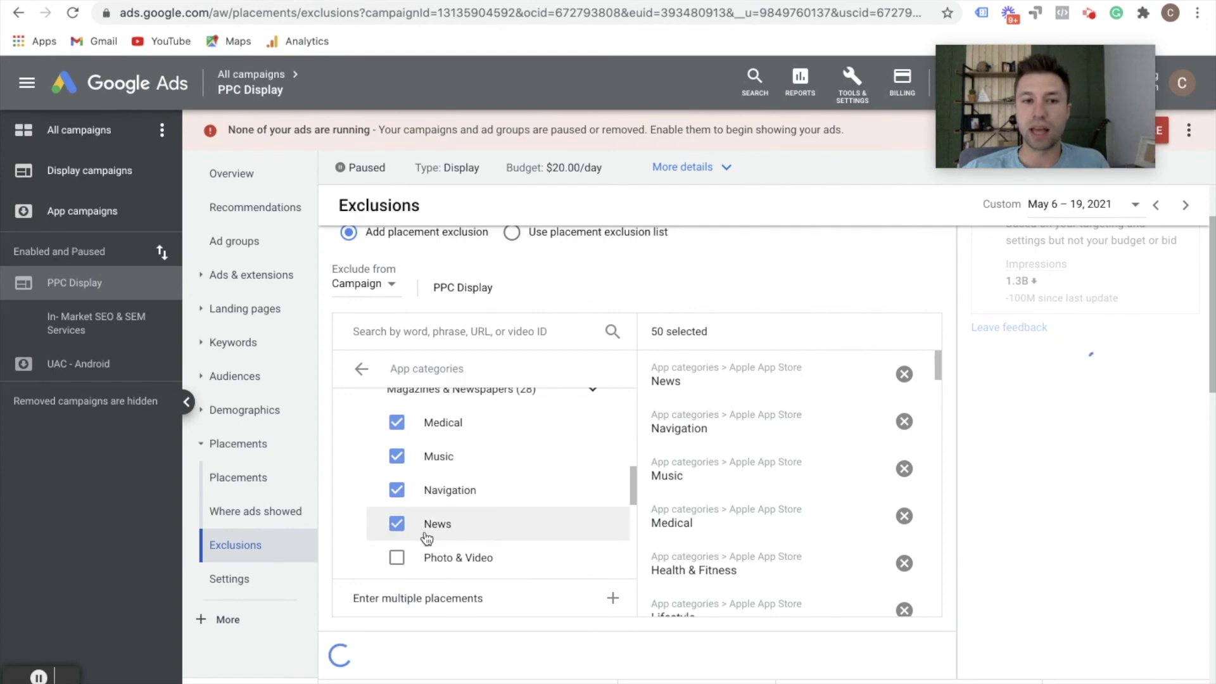